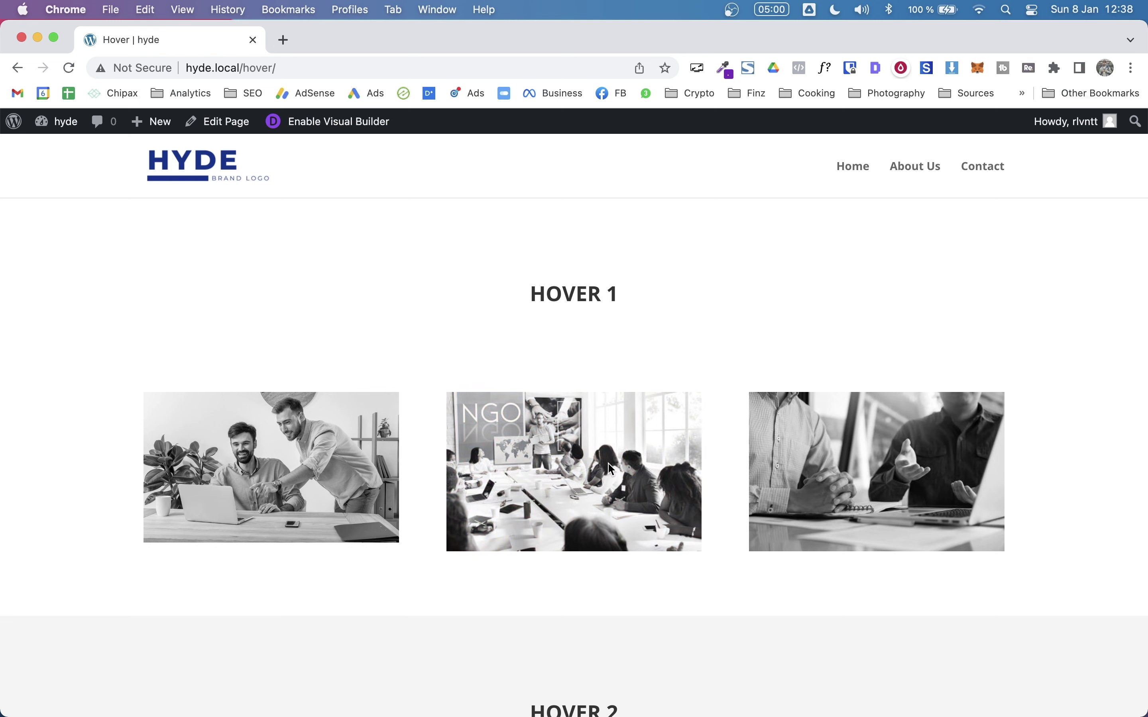
Examine the hover effects in the four example sections of the finished Hover page
scroll(612, 470, down, 10)
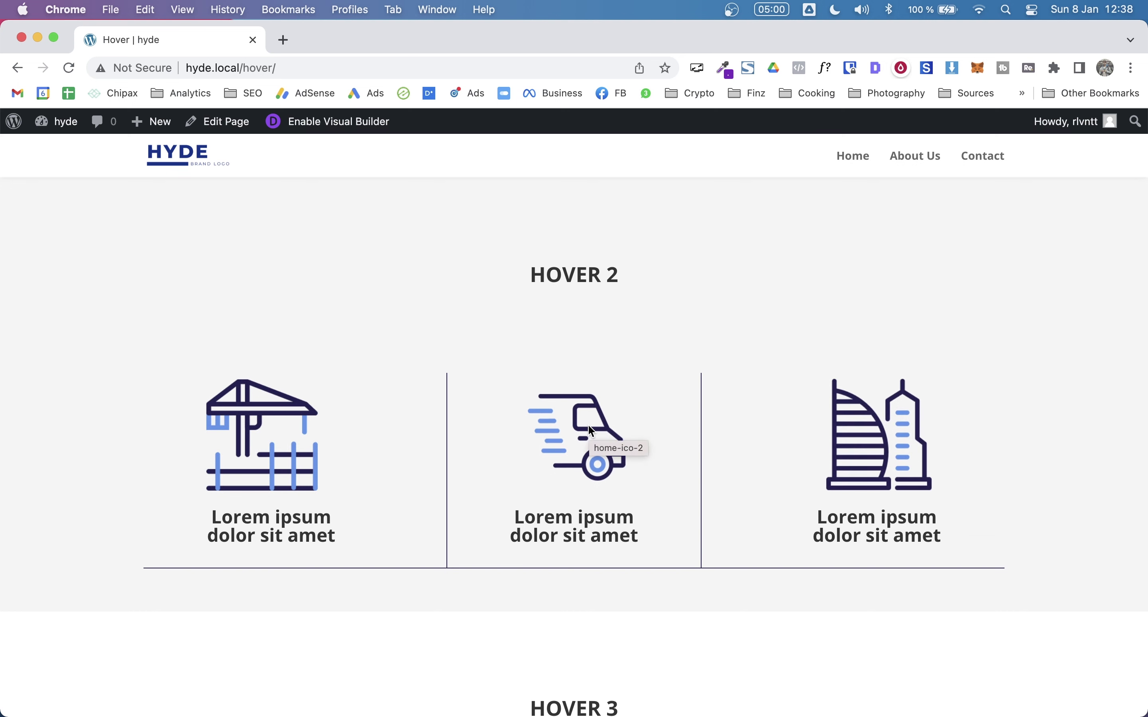
scroll(592, 431, down, 7)
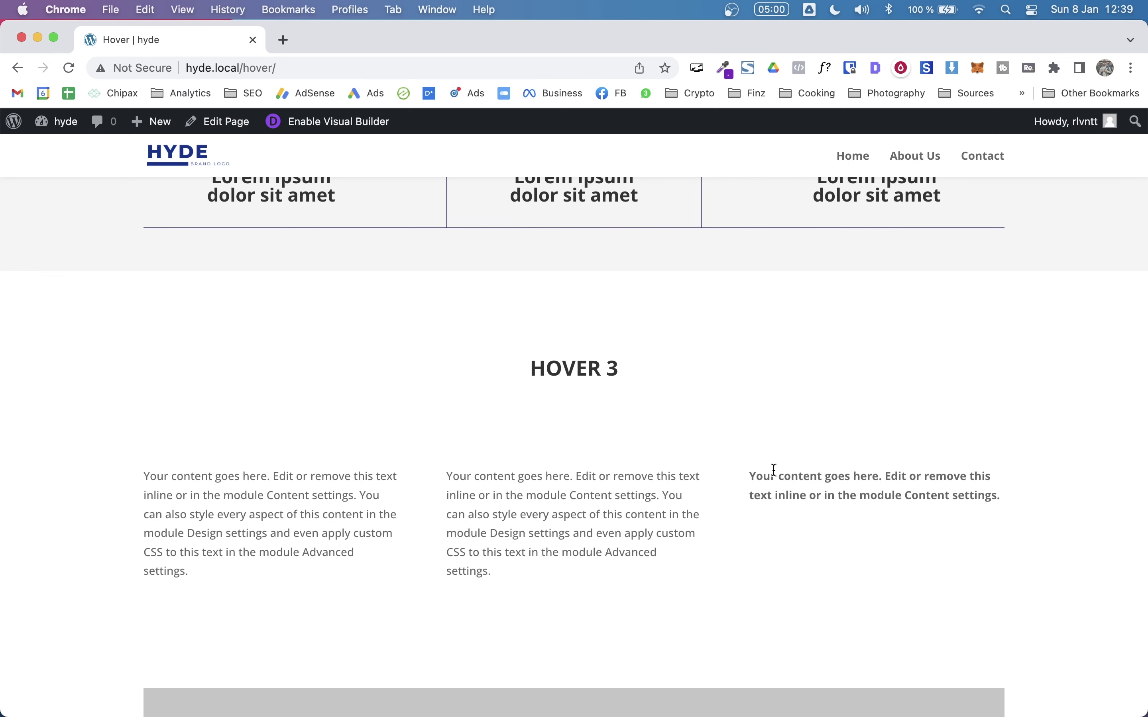
scroll(1098, 541, down, 5)
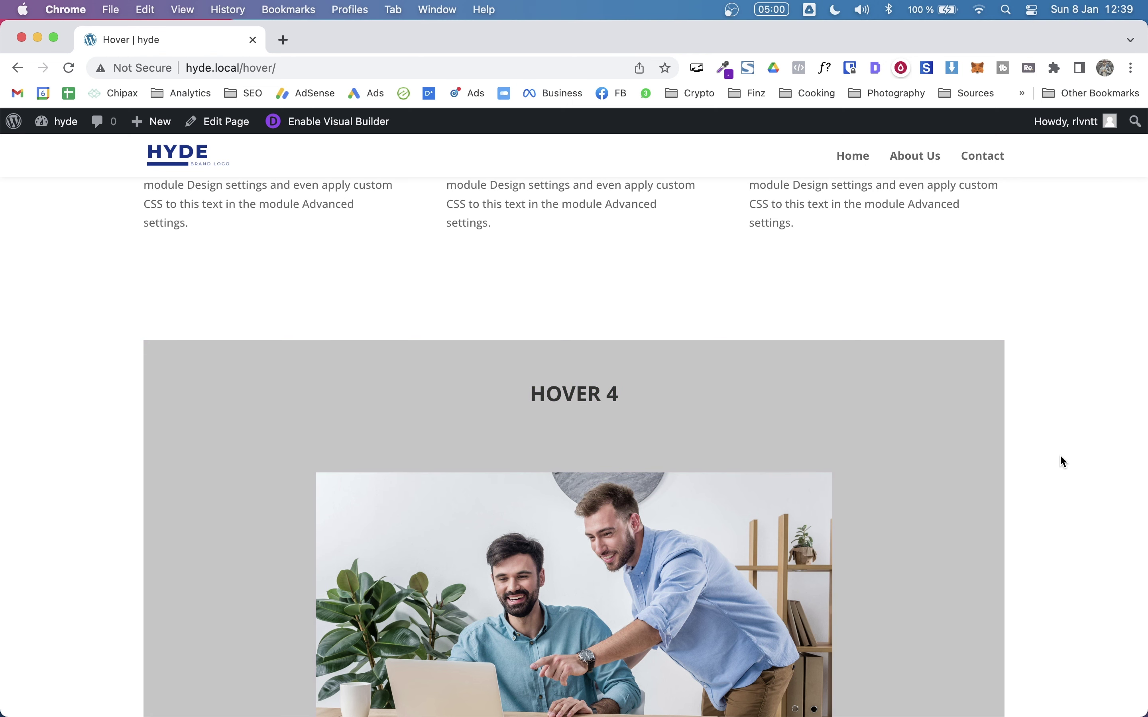
scroll(1061, 457, up, 20)
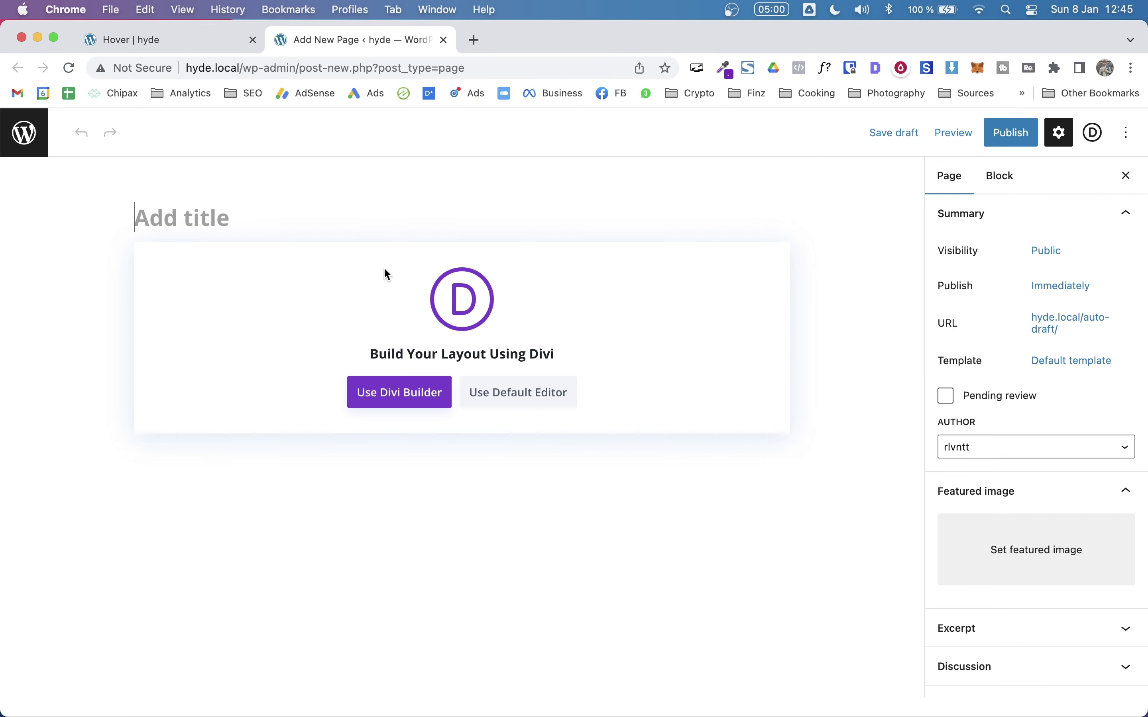
Title the new page Hover Effects and start building it from scratch with Divi Builder
text(Hover Eff)
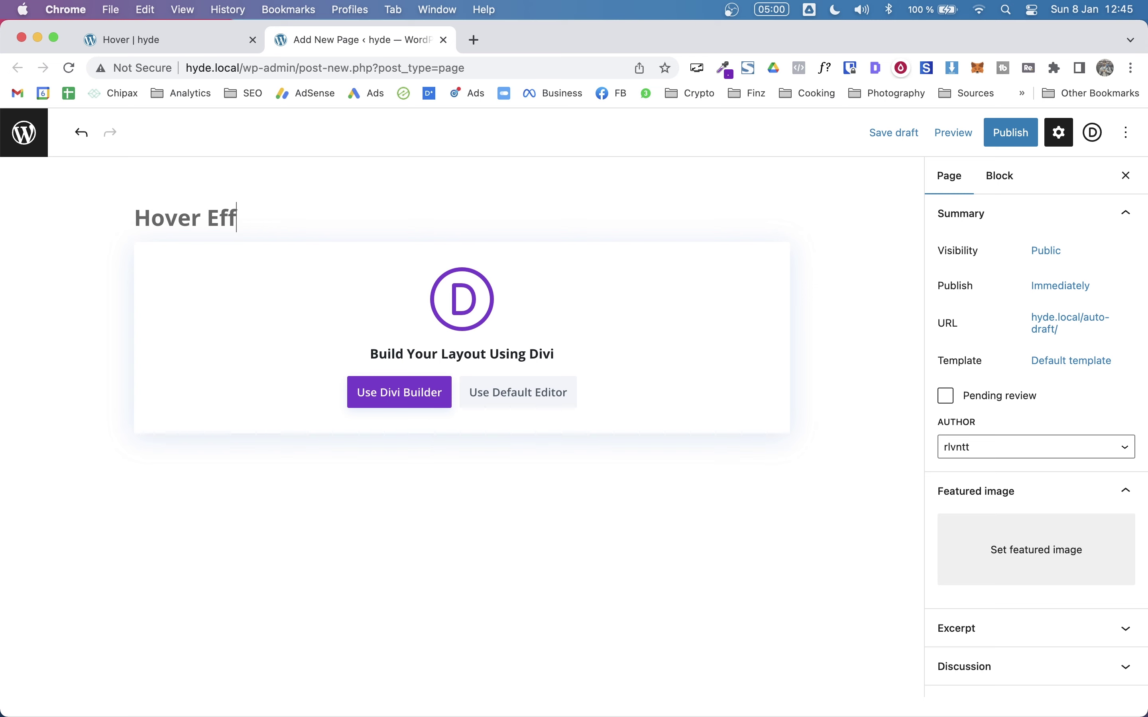
text(ects)
click(410, 391)
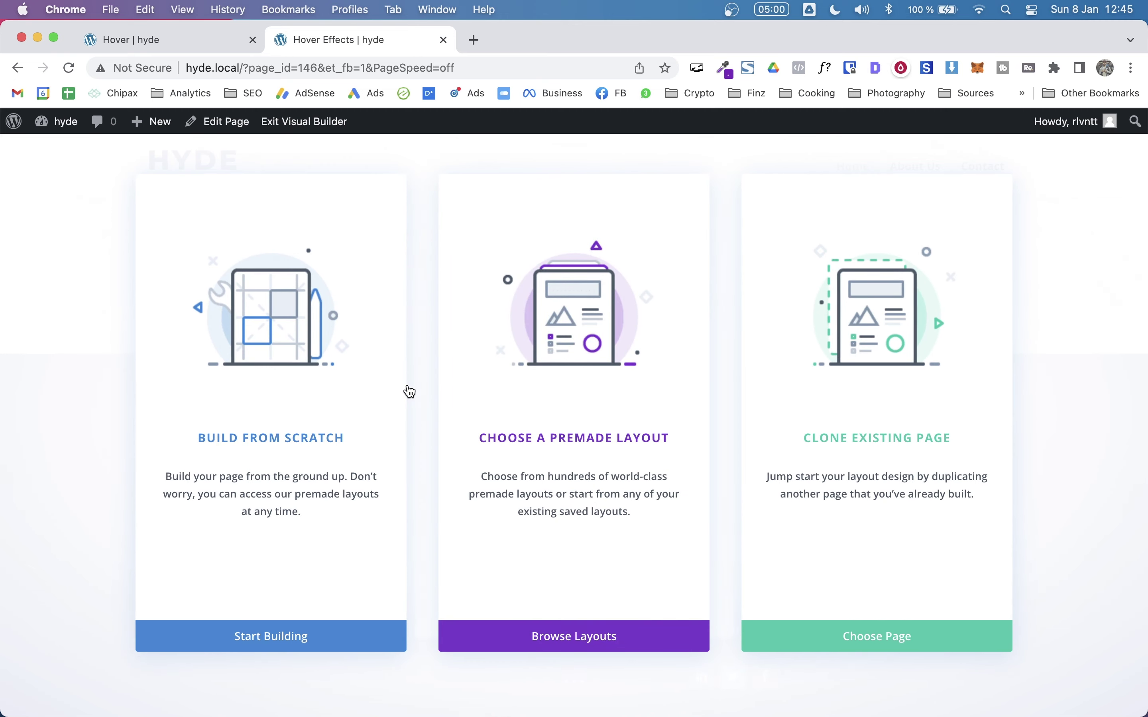
click(297, 364)
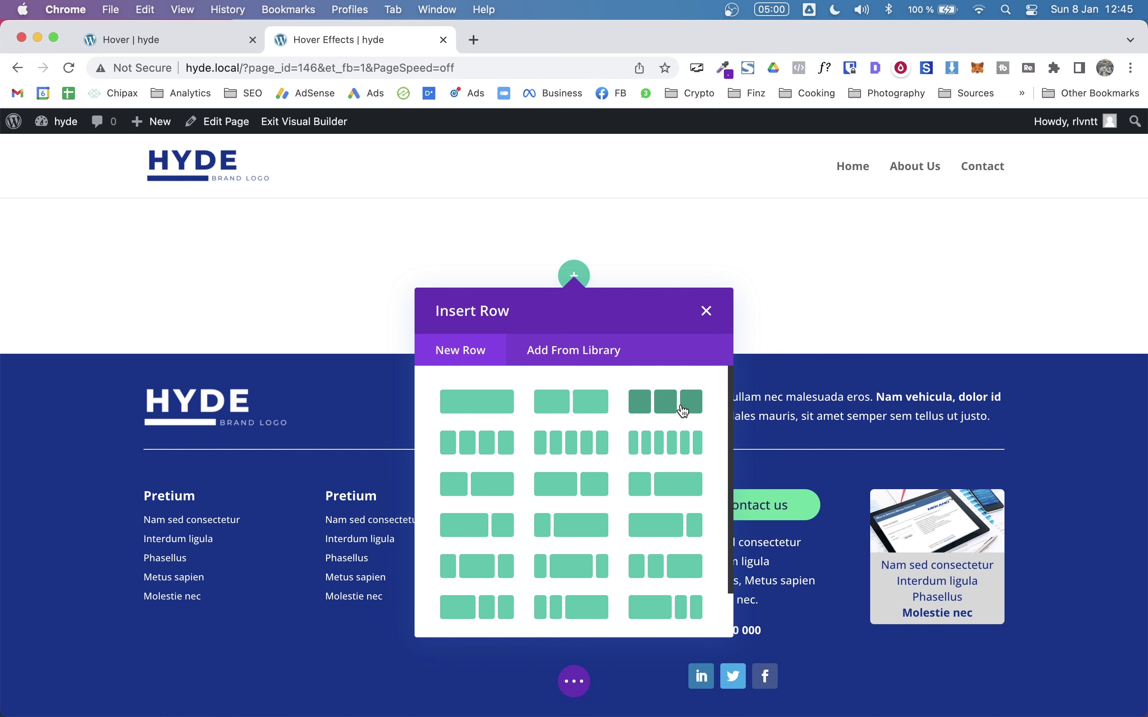
Insert a row with three equal columns, checking the layout of the finished Hover page for reference
click(683, 410)
click(411, 315)
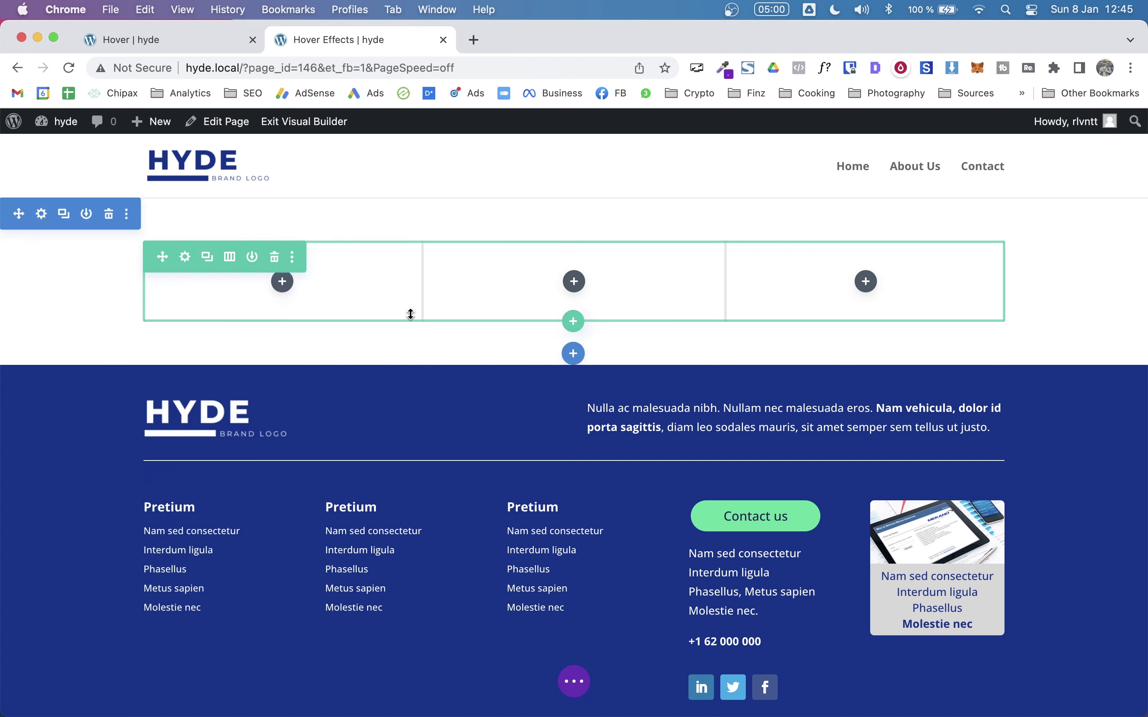
key(ctrl+shift+Tab)
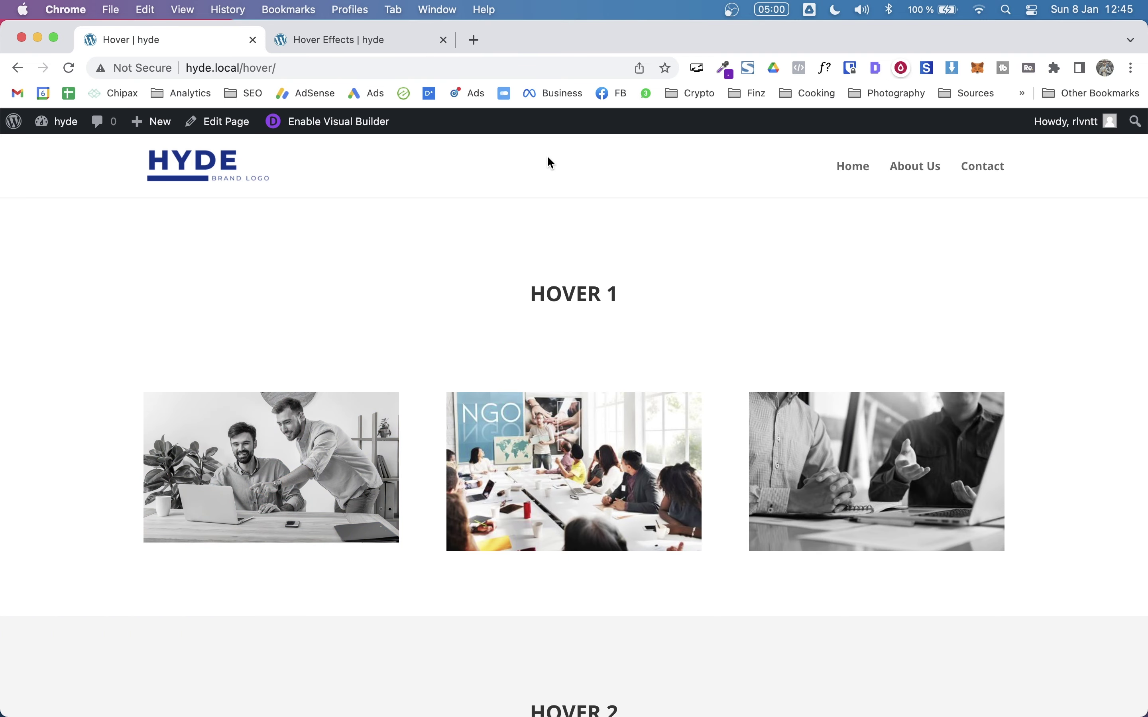
click(310, 38)
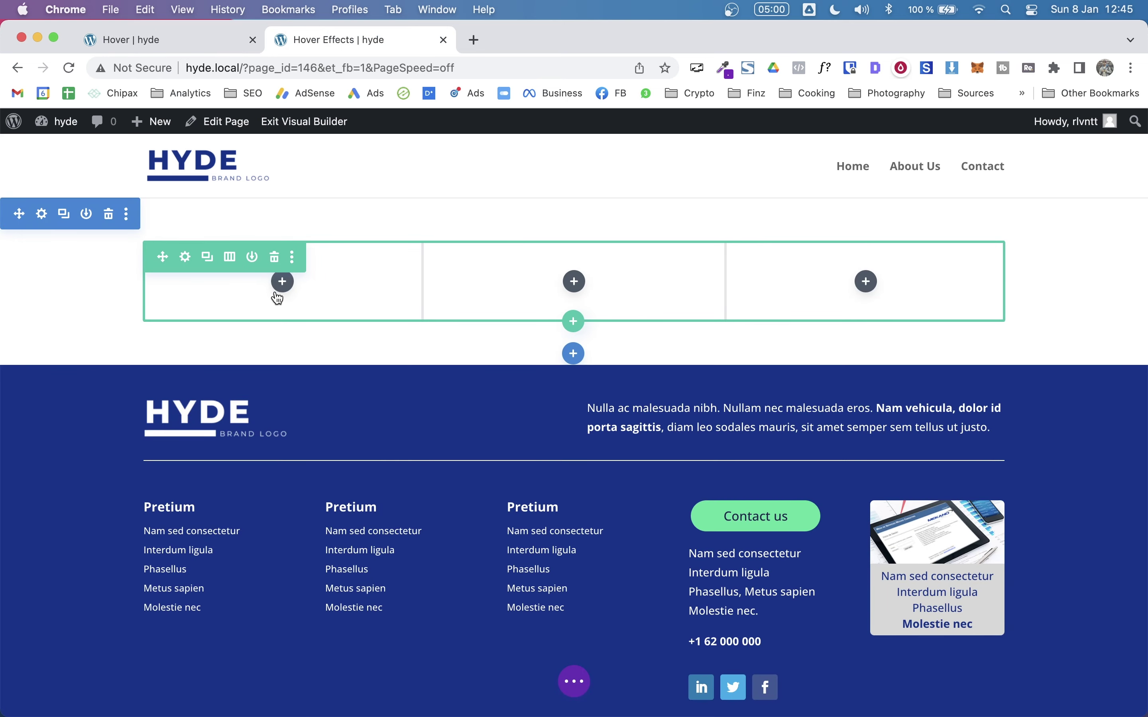
Add an Image module to the first column using empresa-f2-400x250-1.jpg from the media library
click(283, 282)
text(im)
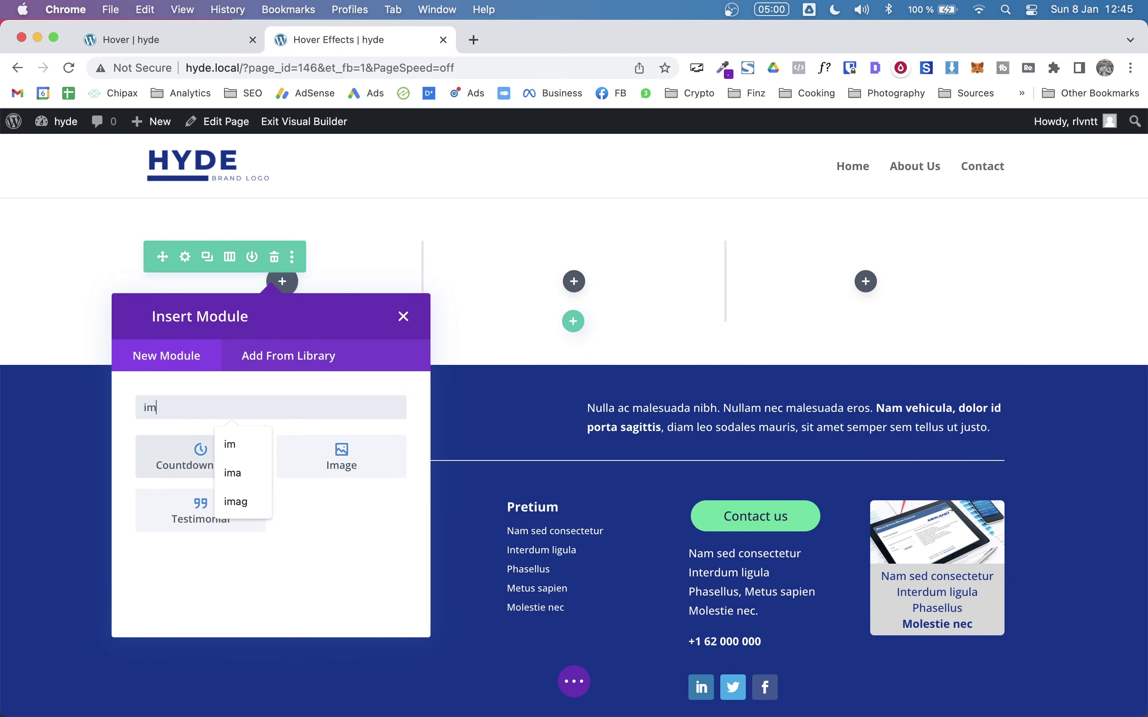
click(357, 467)
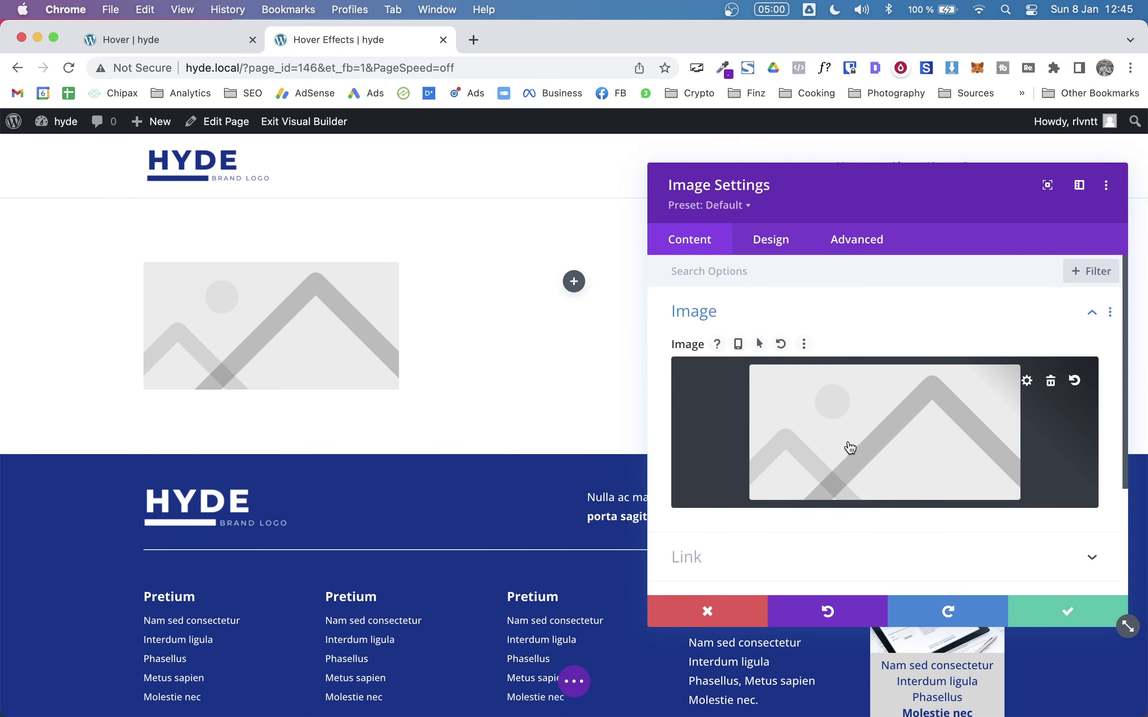
click(852, 449)
click(360, 430)
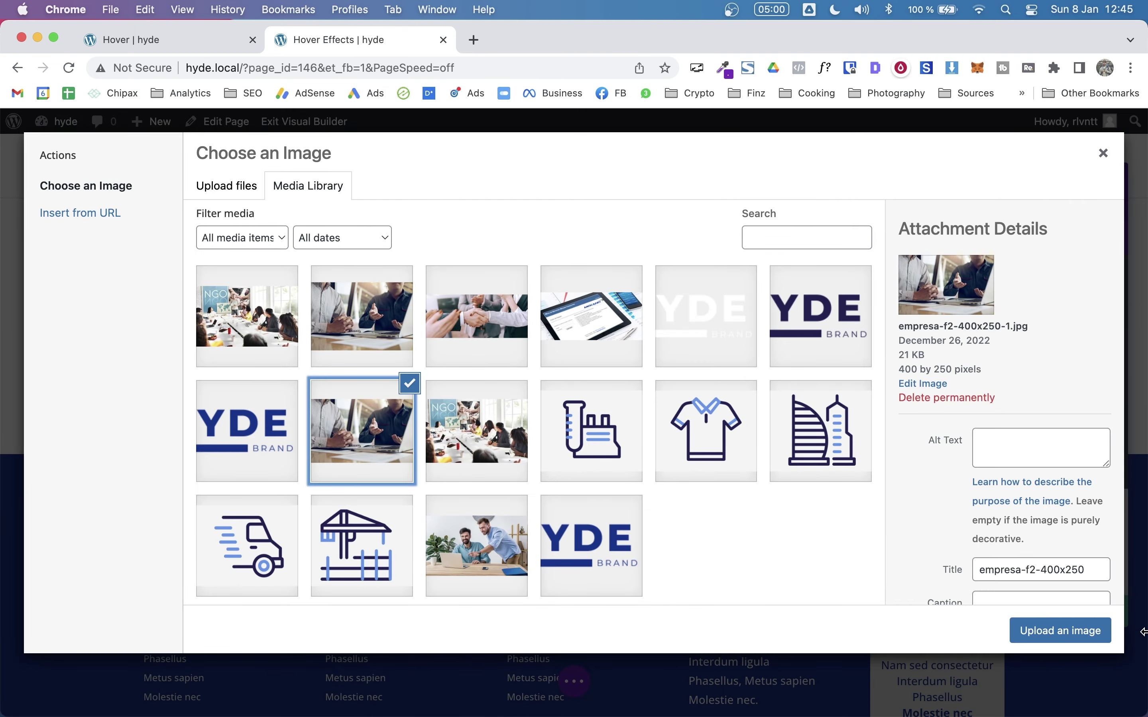
click(1061, 630)
click(1074, 621)
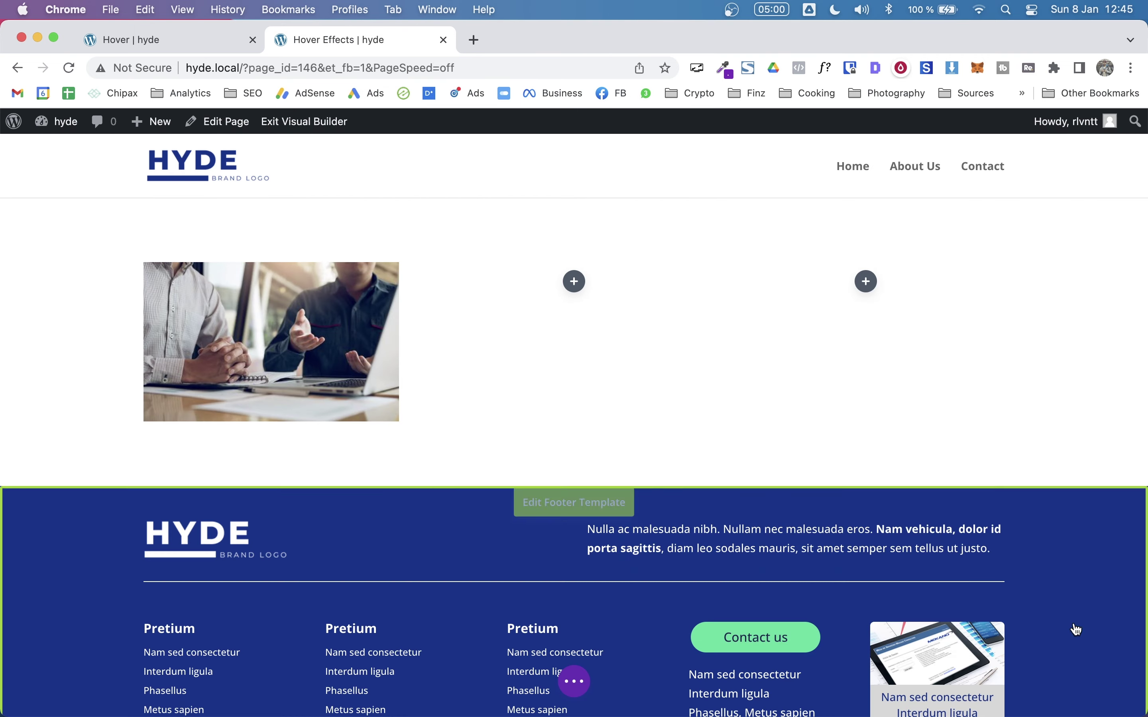
Add an Image module to the second column using the library photo of two men at a laptop
click(576, 282)
text(im)
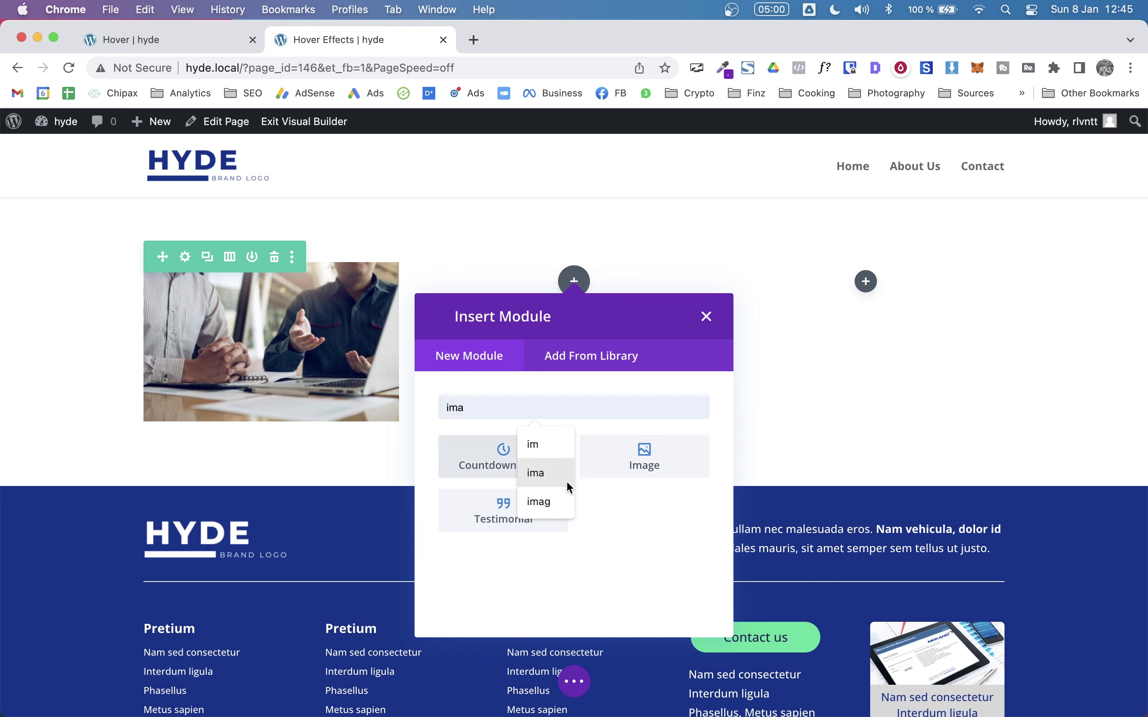
click(618, 461)
click(735, 431)
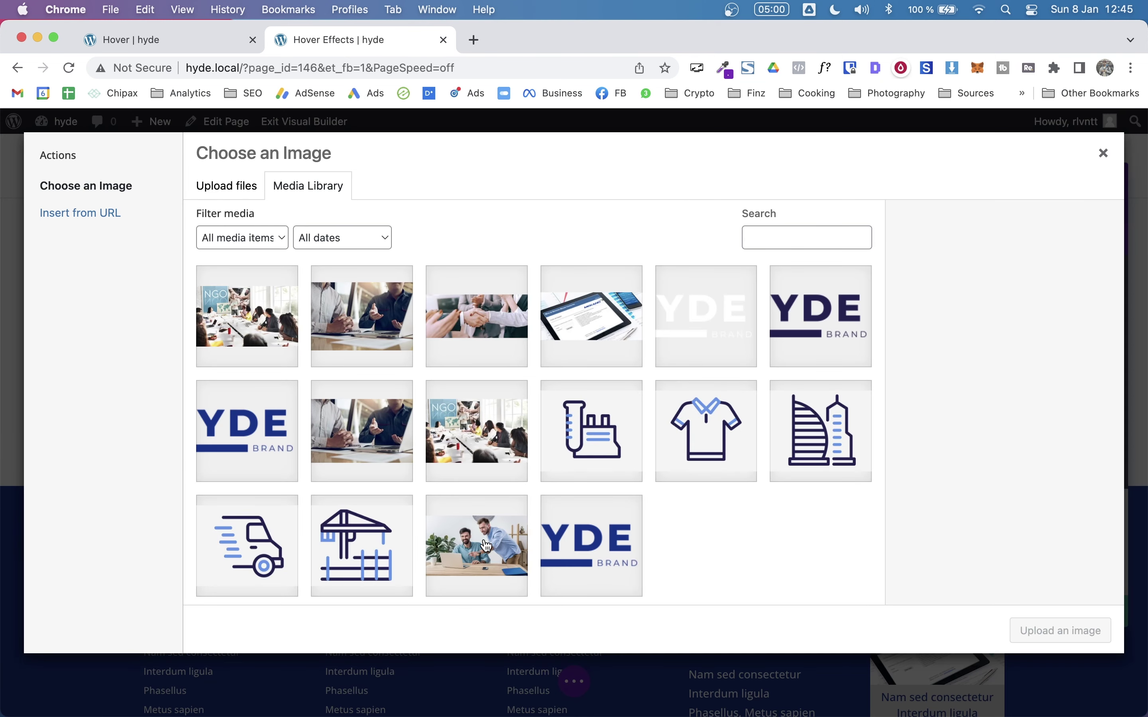
click(485, 545)
click(1094, 633)
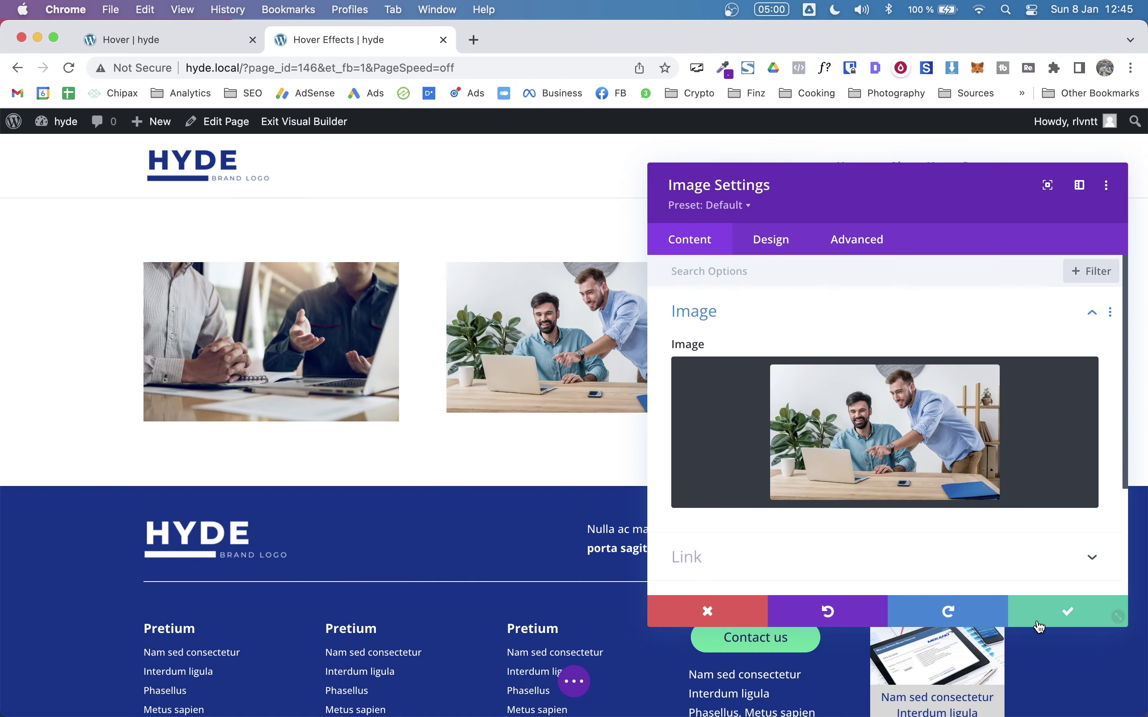
click(1049, 611)
Add an Image module to the third column using header-empresa.jpg from the media library
click(866, 282)
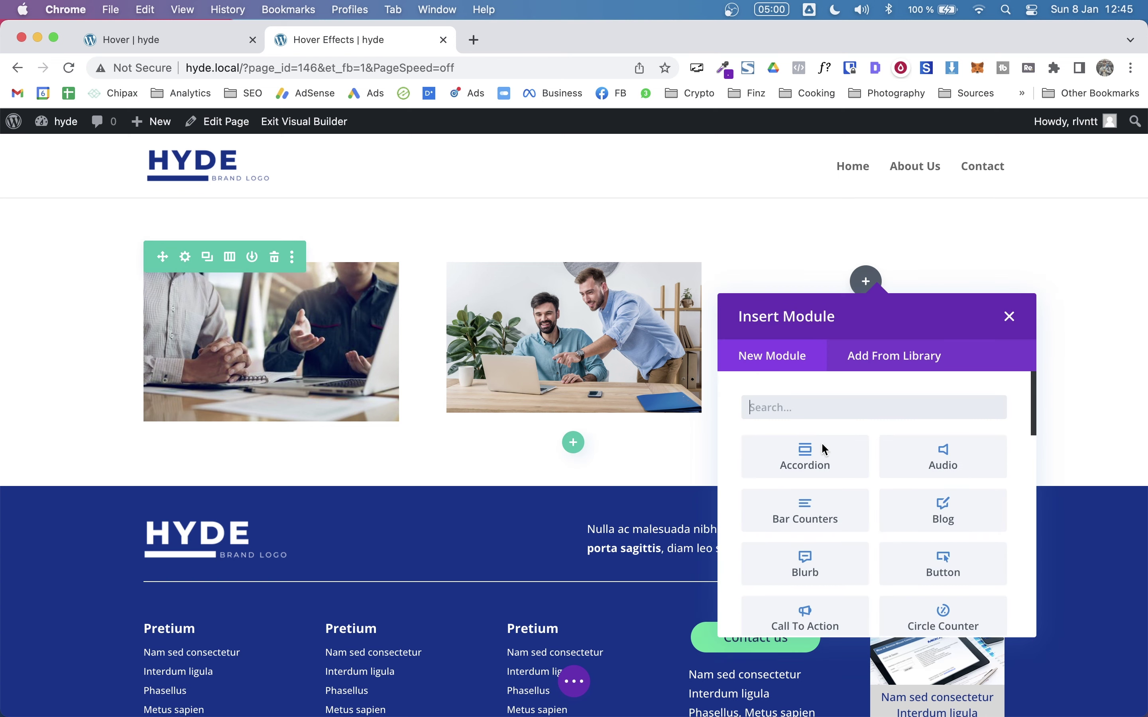
text(im)
click(925, 468)
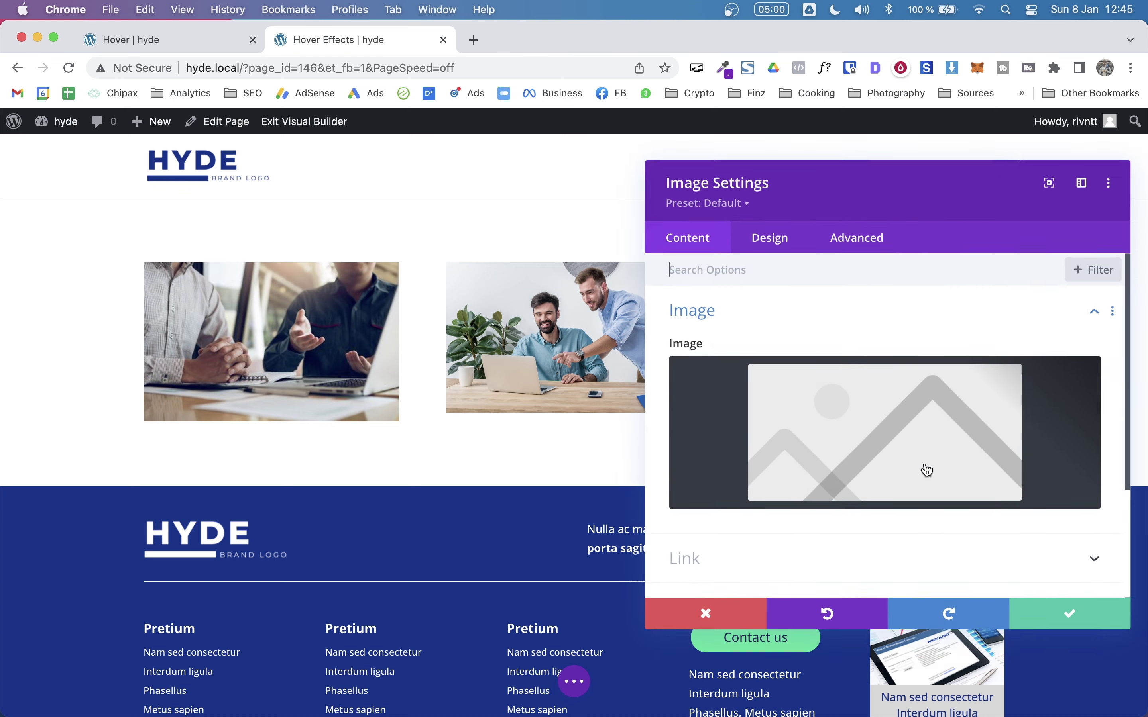
click(904, 436)
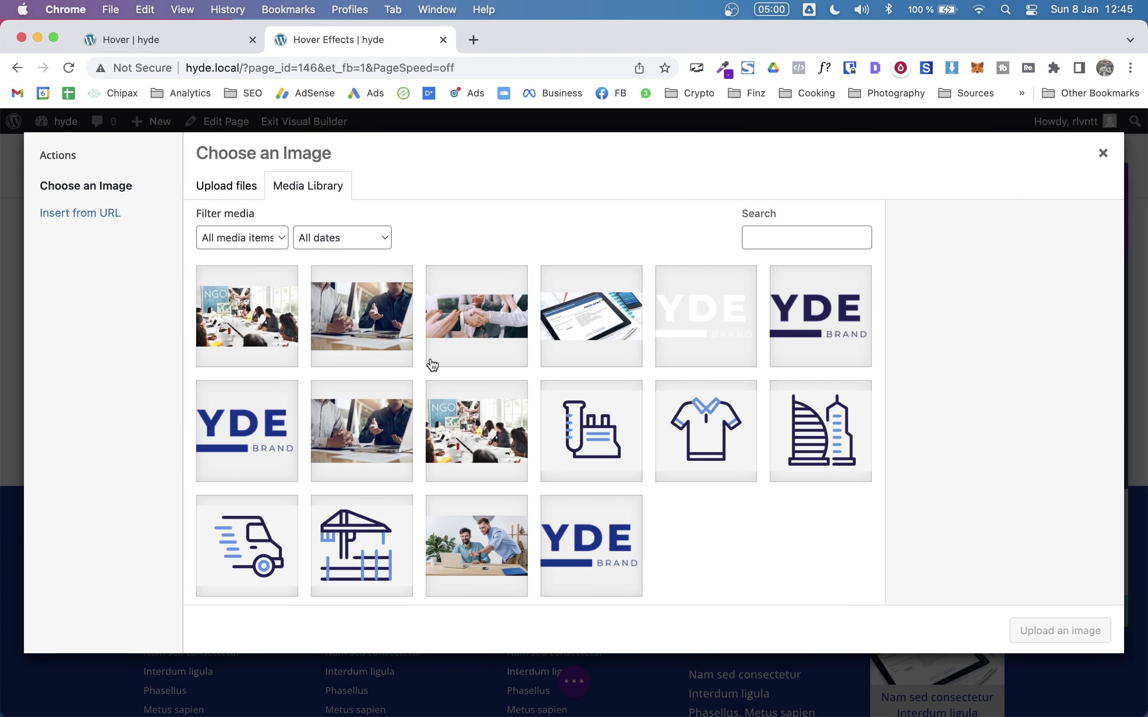
click(501, 288)
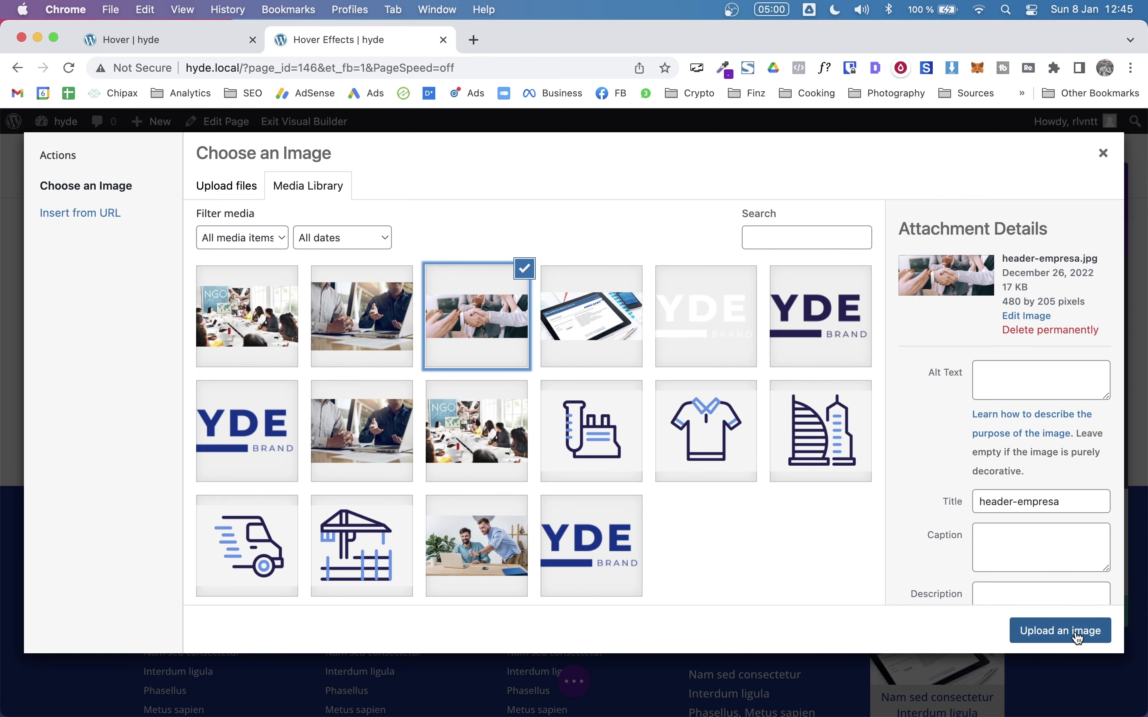
click(1058, 630)
click(1063, 613)
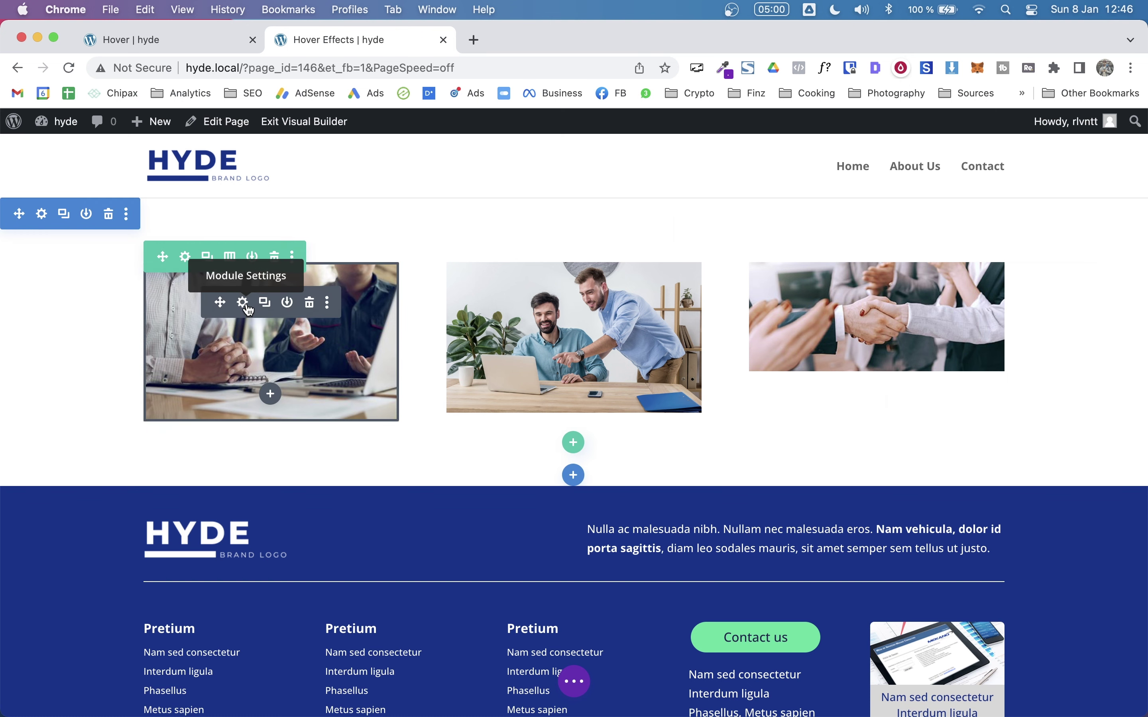
Set the saturation filter of the first column's image to 0%
click(243, 303)
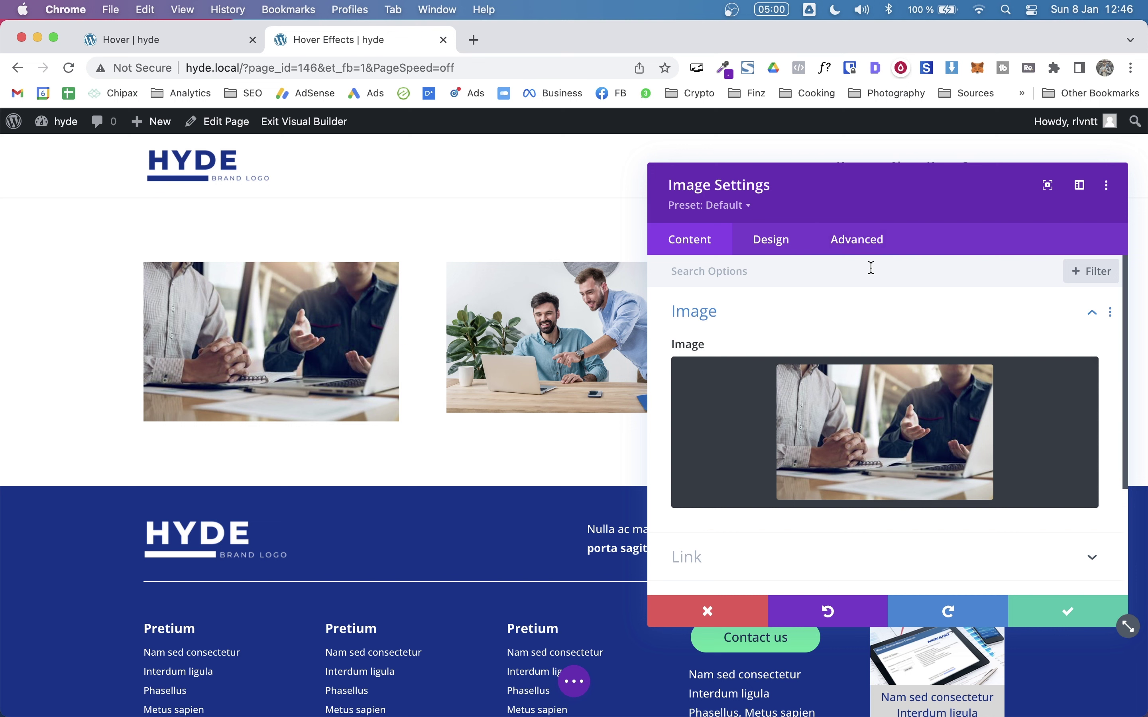
click(800, 239)
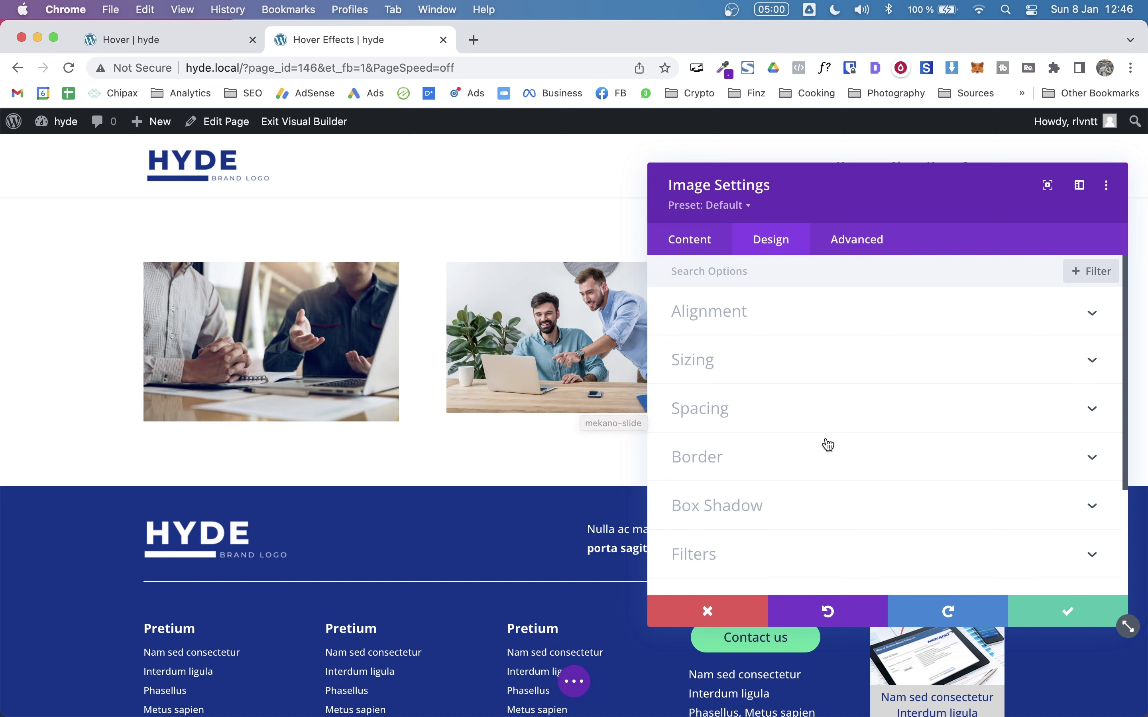
scroll(828, 444, down, 5)
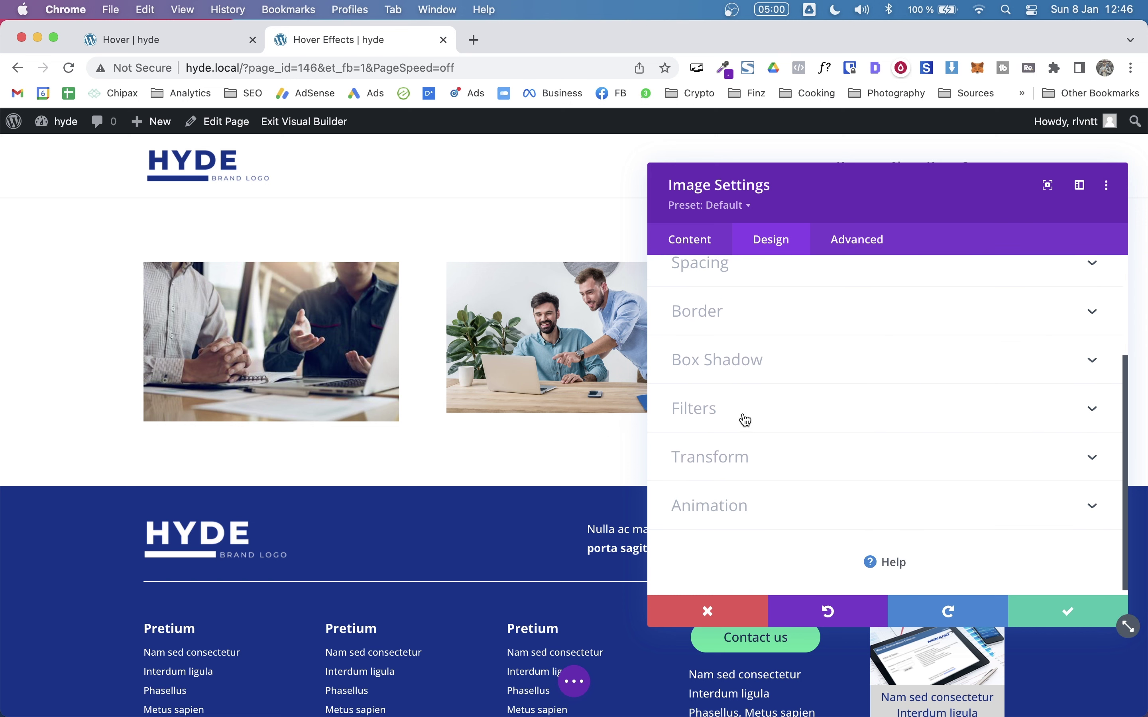
click(996, 407)
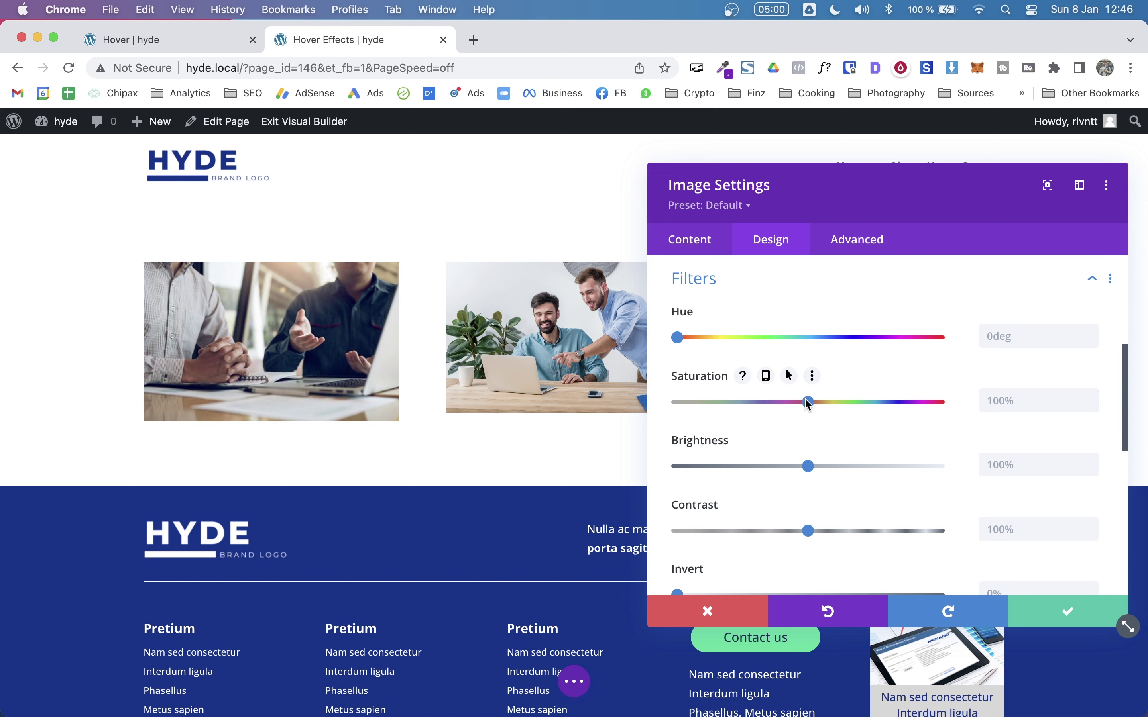
drag(810, 403, 666, 402)
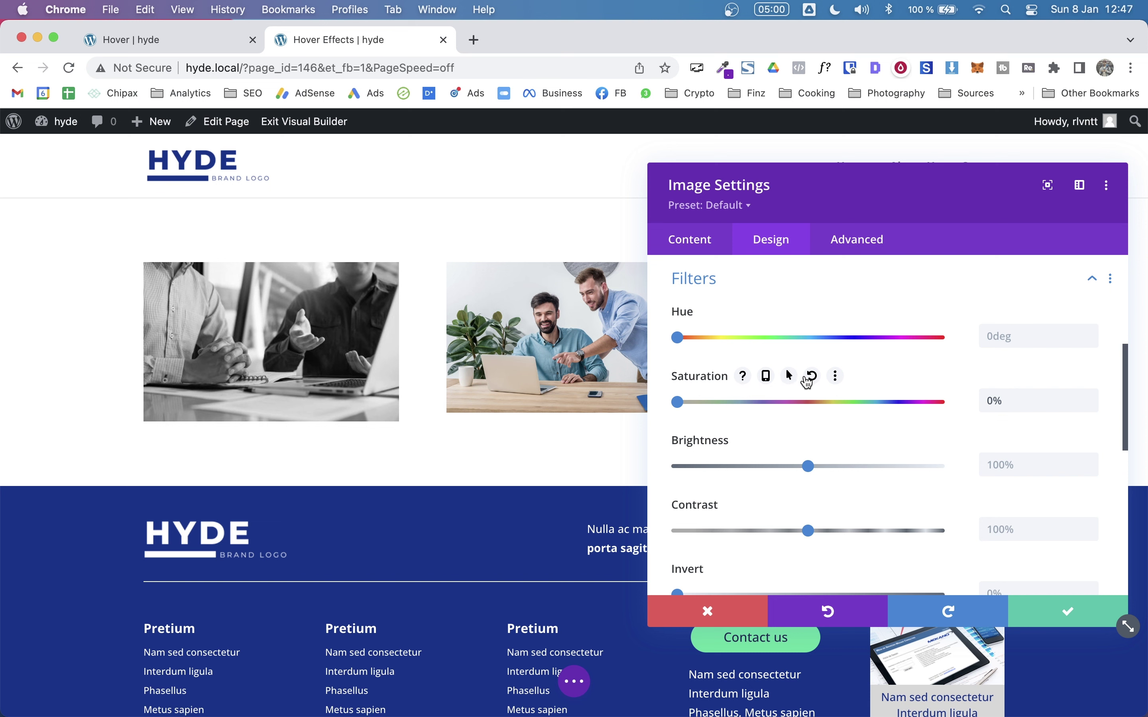
Enable the hover state for the first image's saturation, set it to 100%, and save the module settings after comparing both states
click(791, 376)
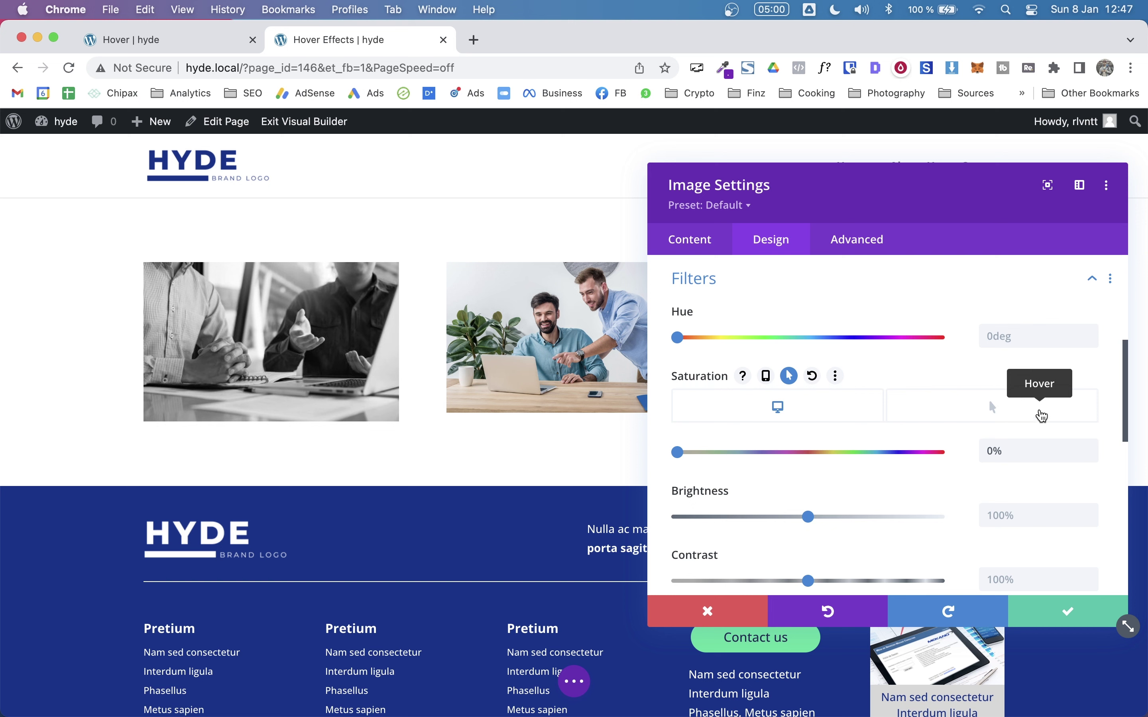
click(1043, 417)
scroll(1043, 416, down, 2)
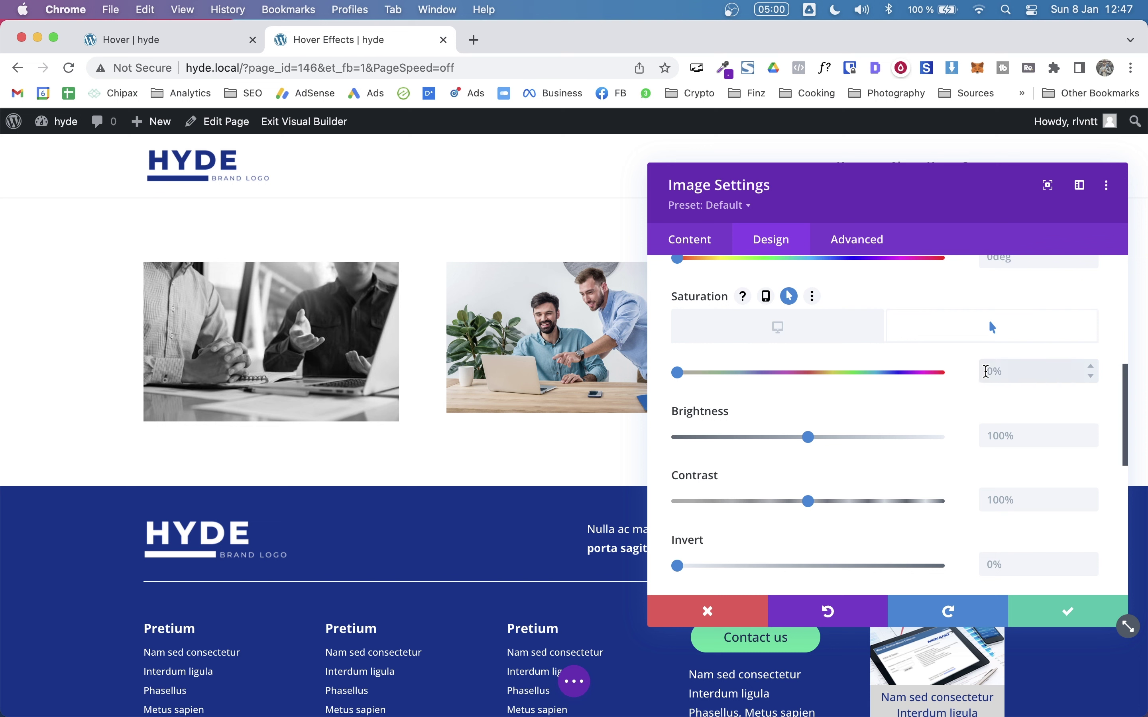
click(988, 372)
text(10)
key(BackSpace)
key(BackSpace)
key(BackSpace)
text(100)
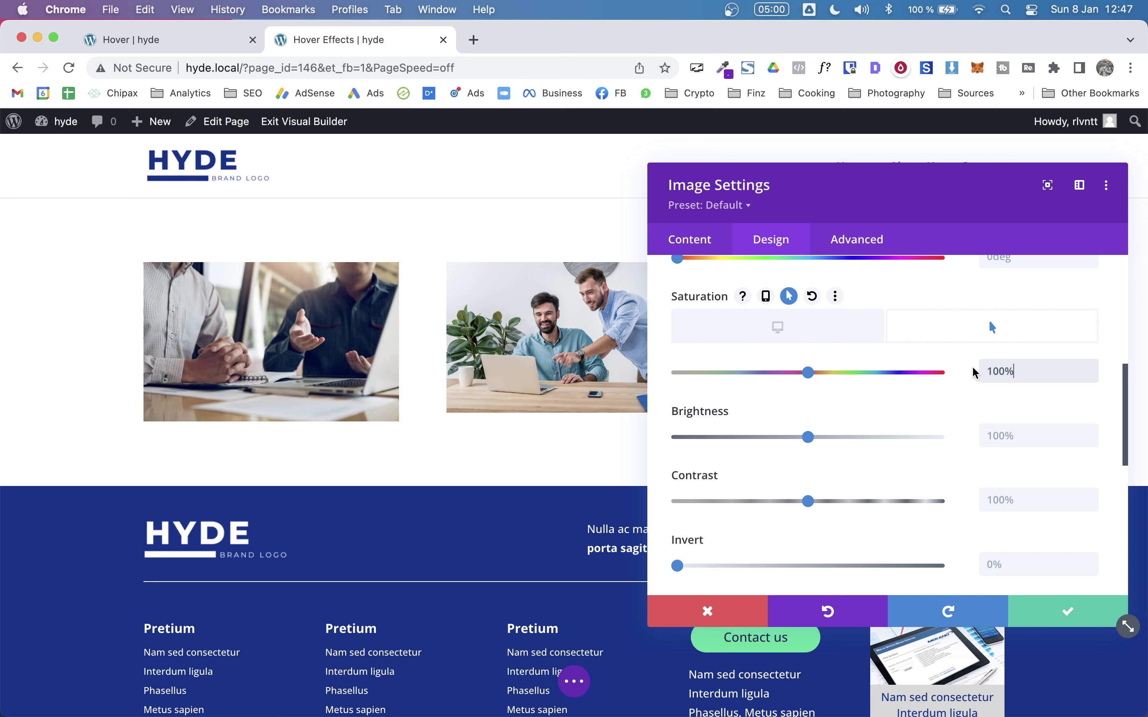
click(801, 336)
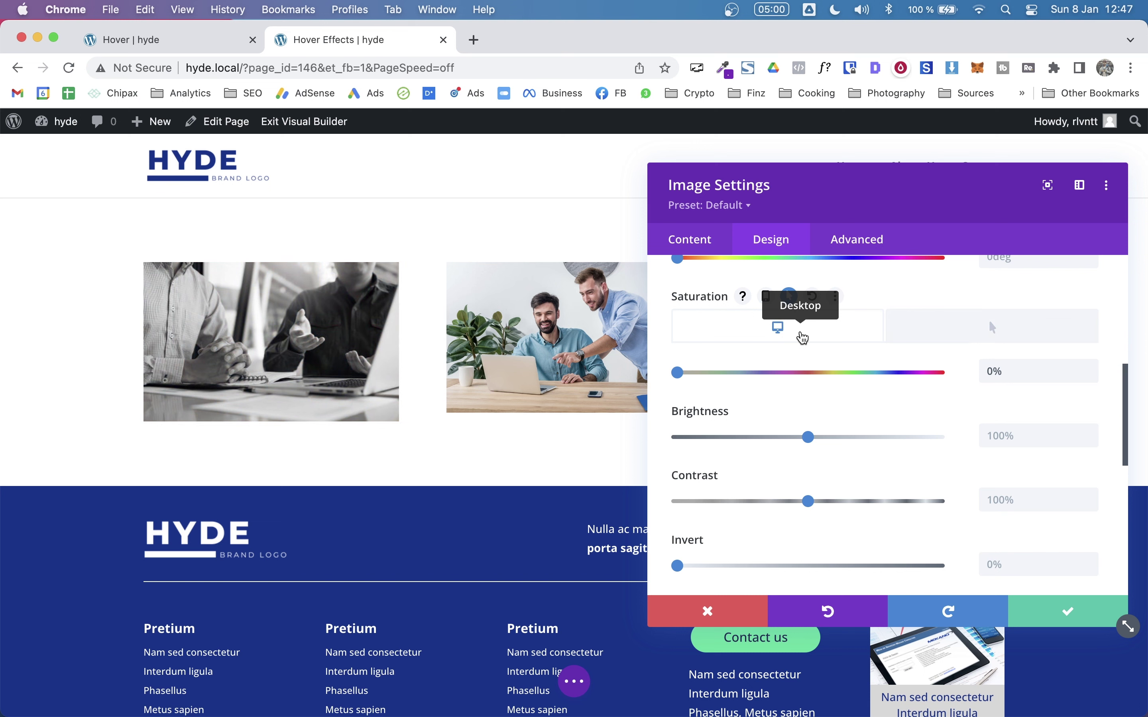
click(958, 324)
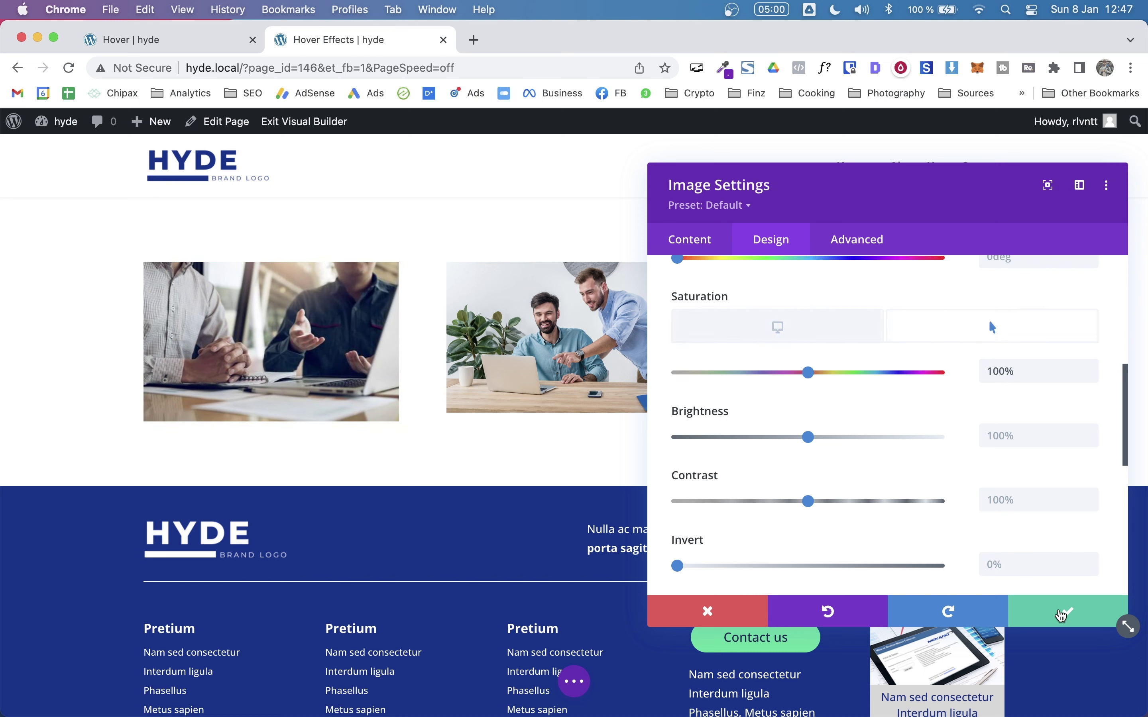
click(1061, 615)
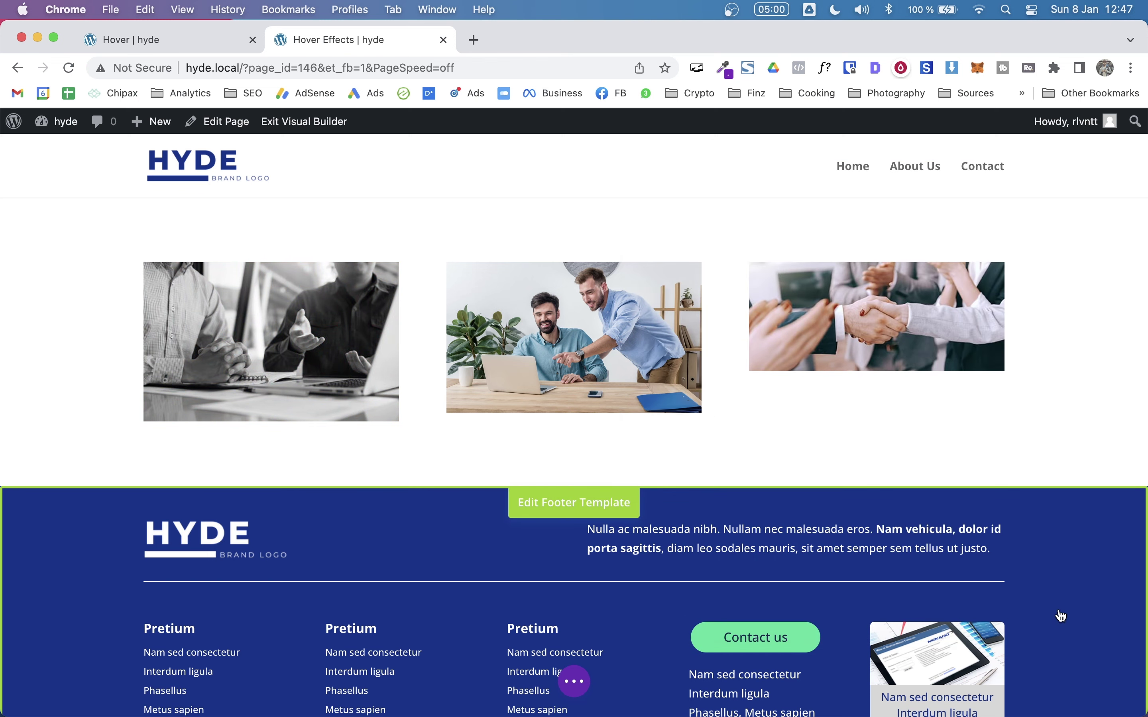
Exit the Visual Builder and preview the first image's hover effect on the live page
click(573, 674)
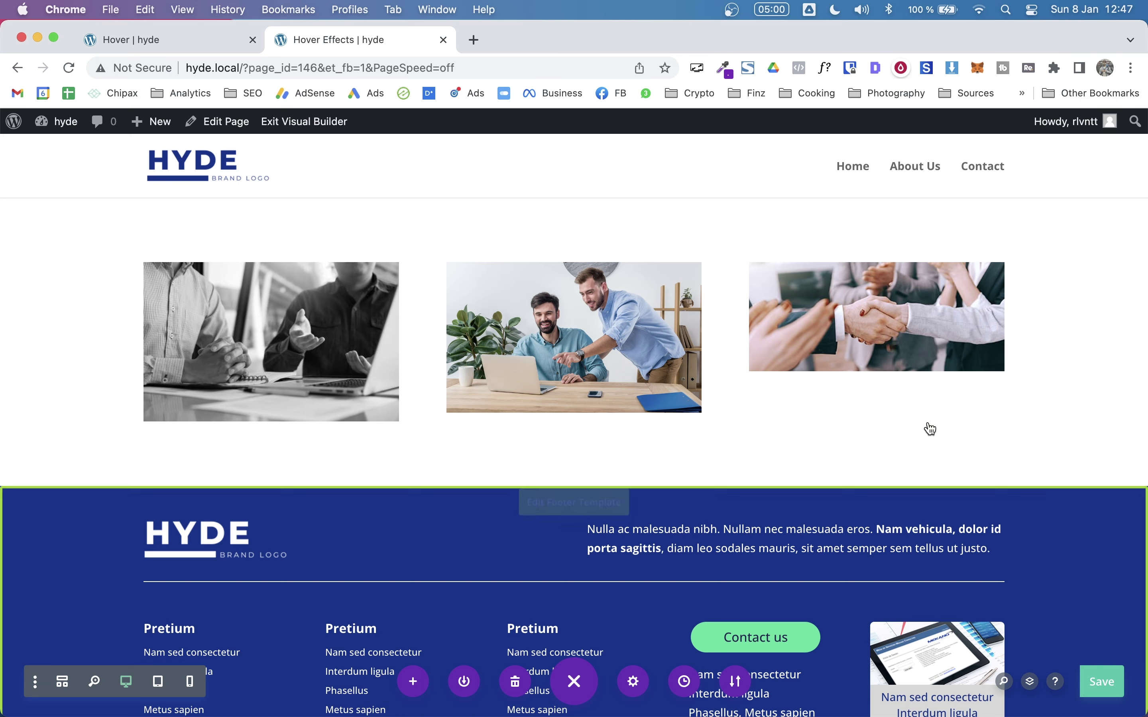
scroll(879, 474, down, 2)
scroll(884, 472, up, 2)
scroll(883, 473, up, 1)
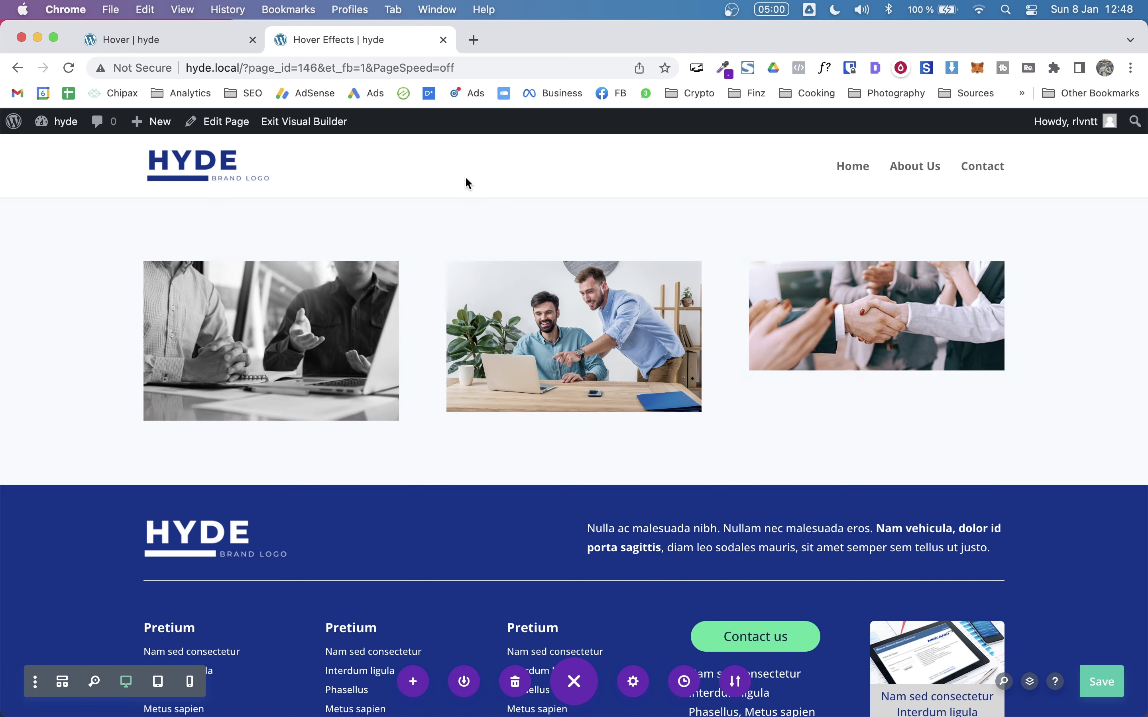
click(286, 125)
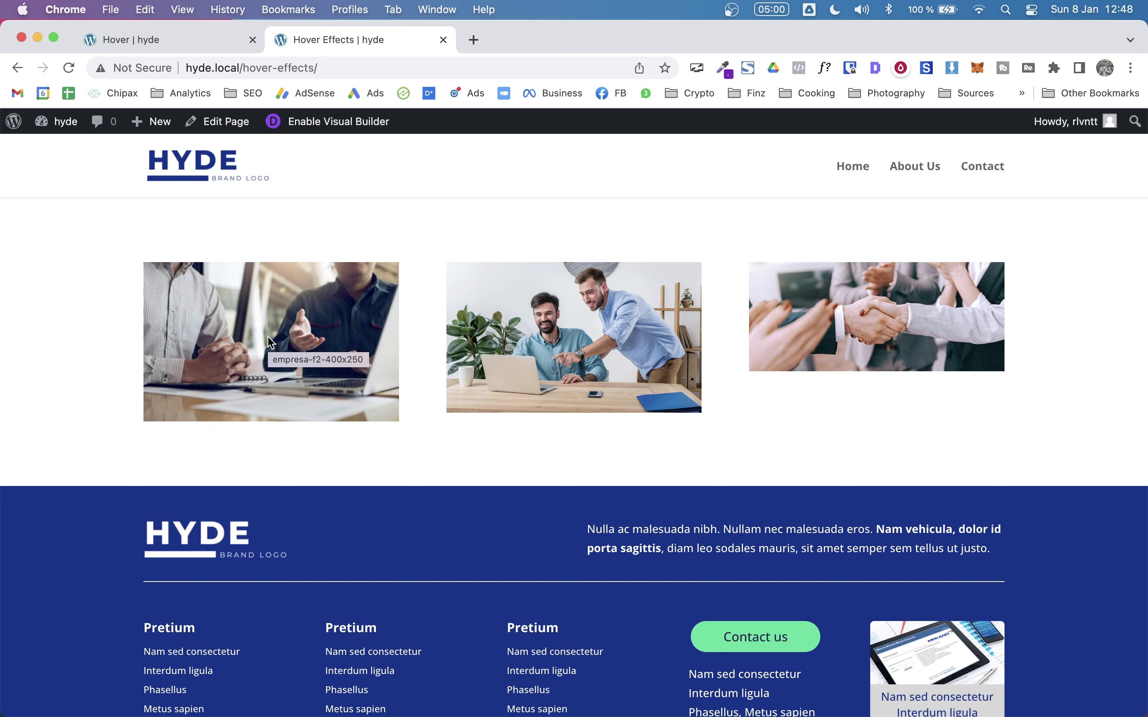
Reopen the page in the Visual Builder, enable hover saturation for the second column's image, reduce it to the minimum, and save the module settings
click(333, 124)
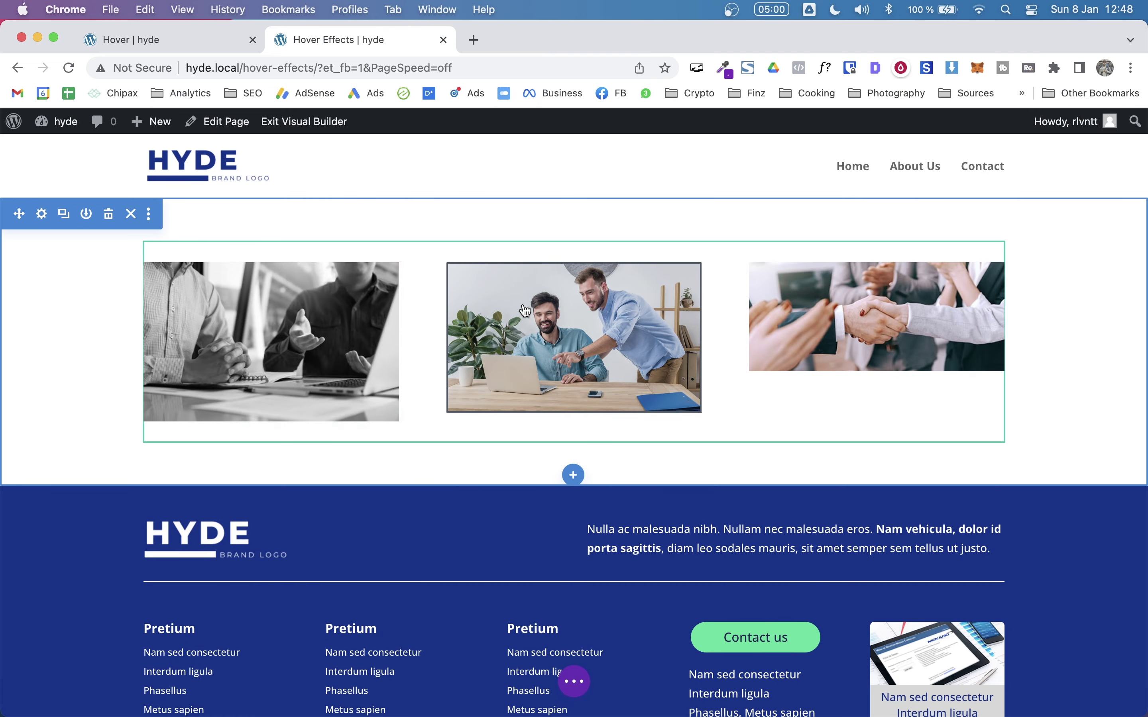
mouse_move(668, 324)
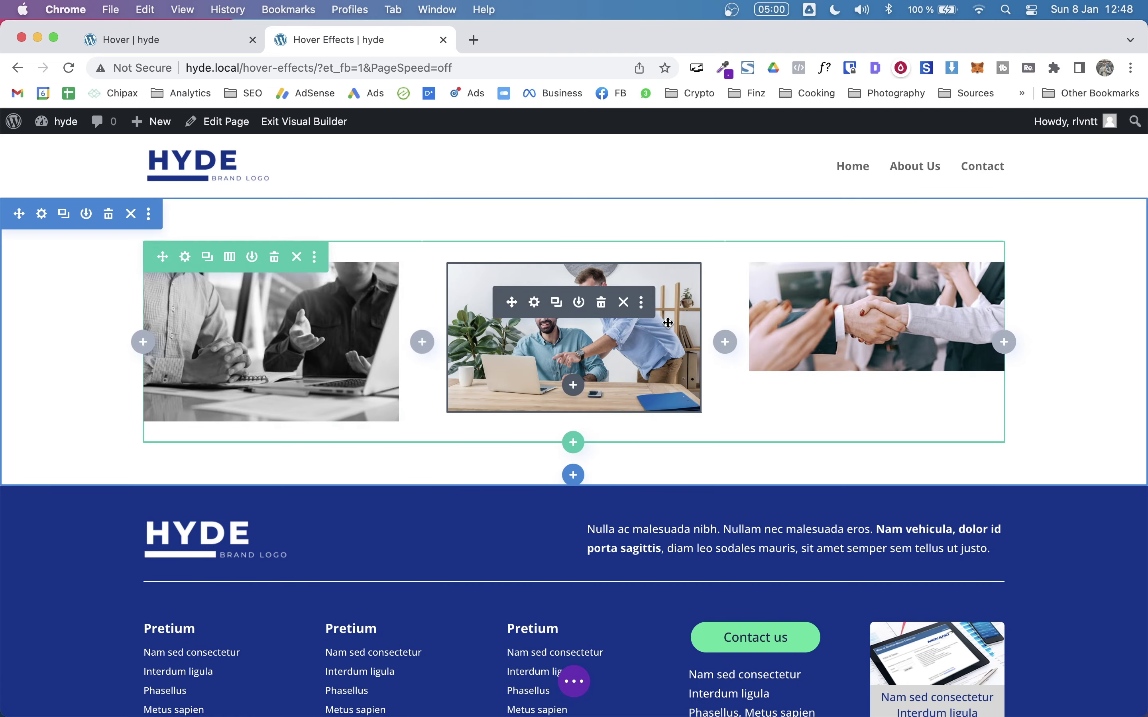
click(534, 304)
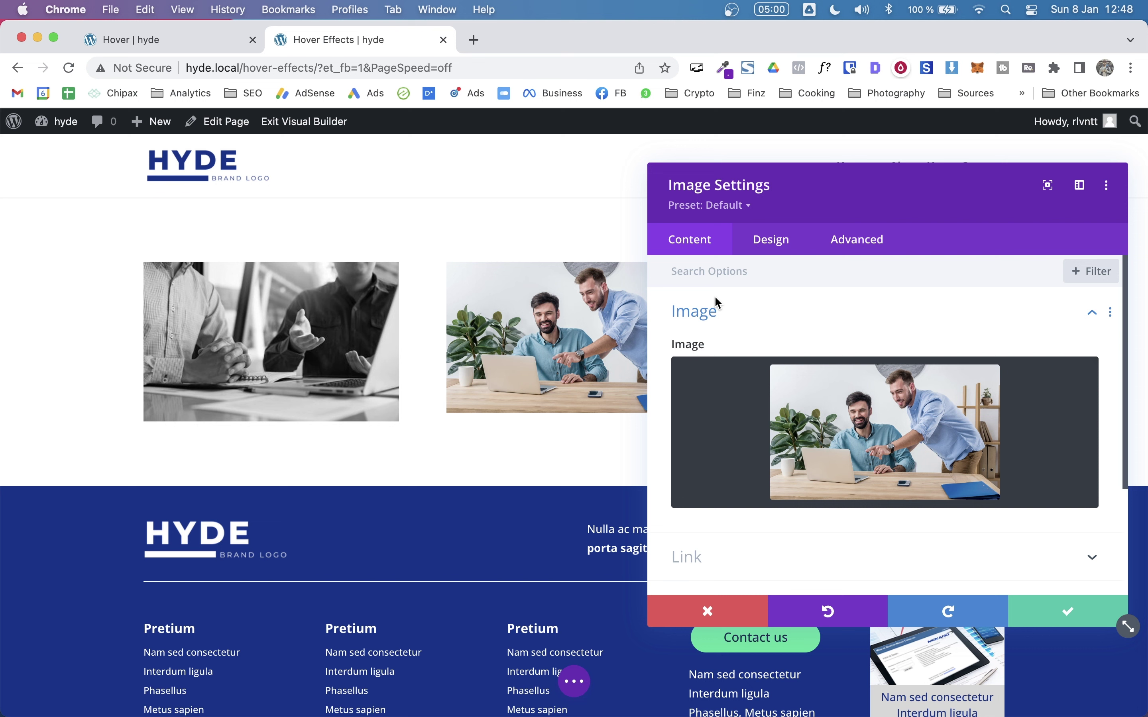
click(762, 243)
scroll(789, 468, down, 5)
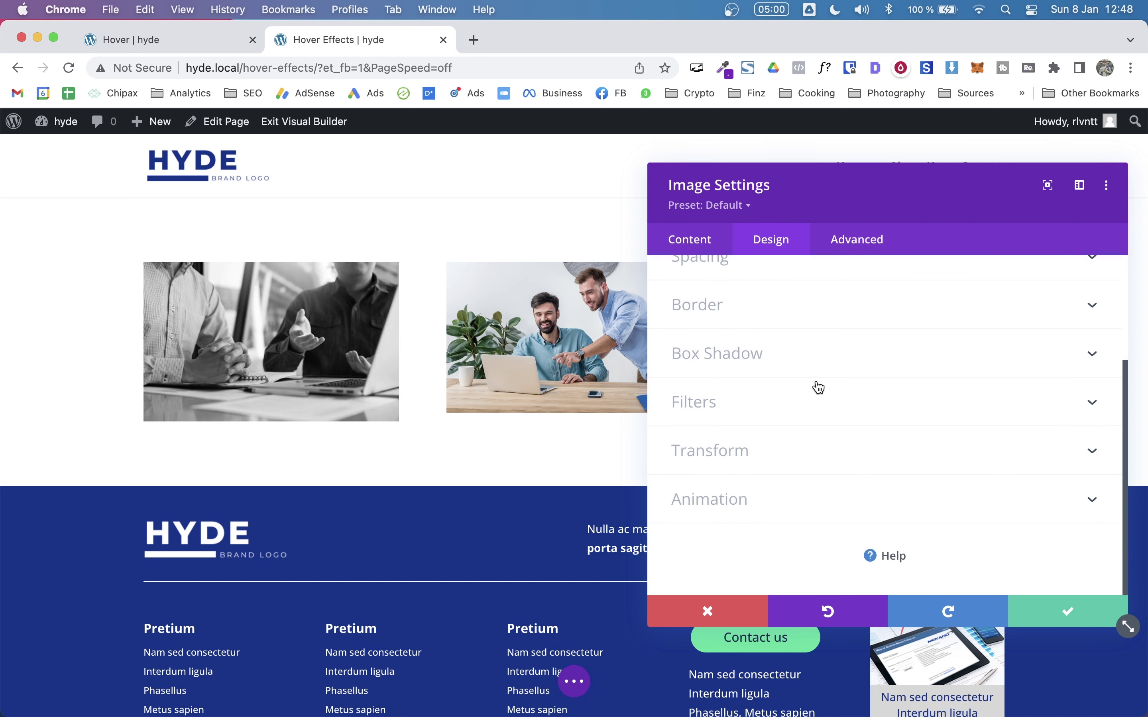
click(714, 407)
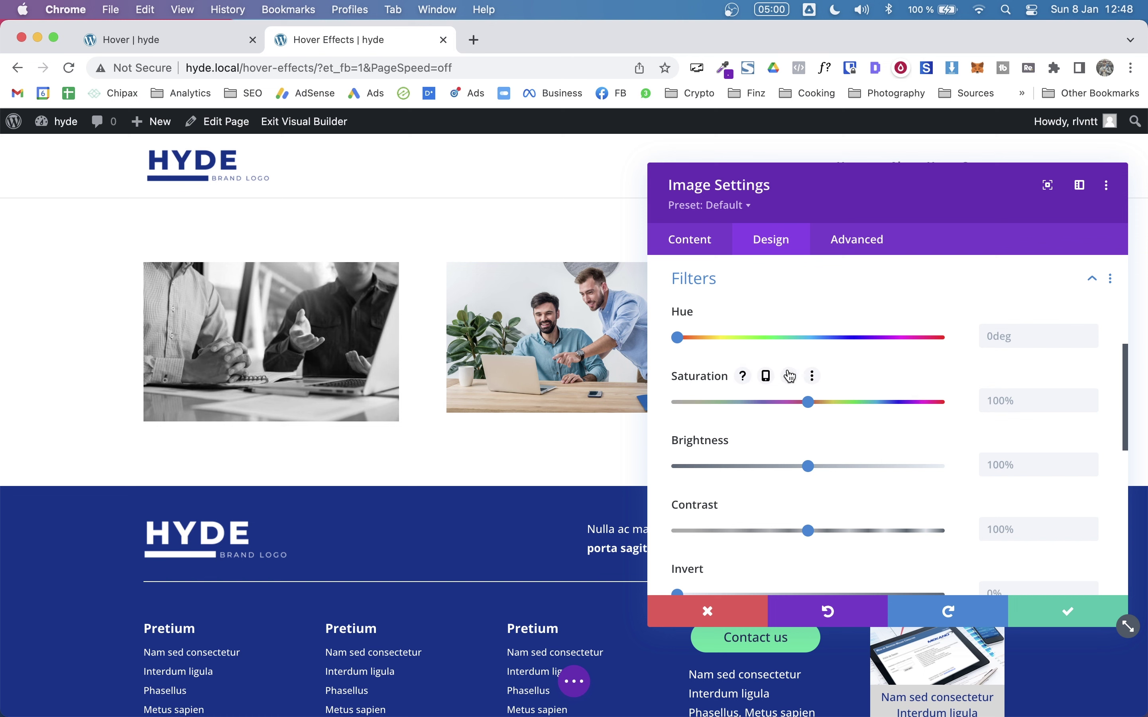
click(789, 376)
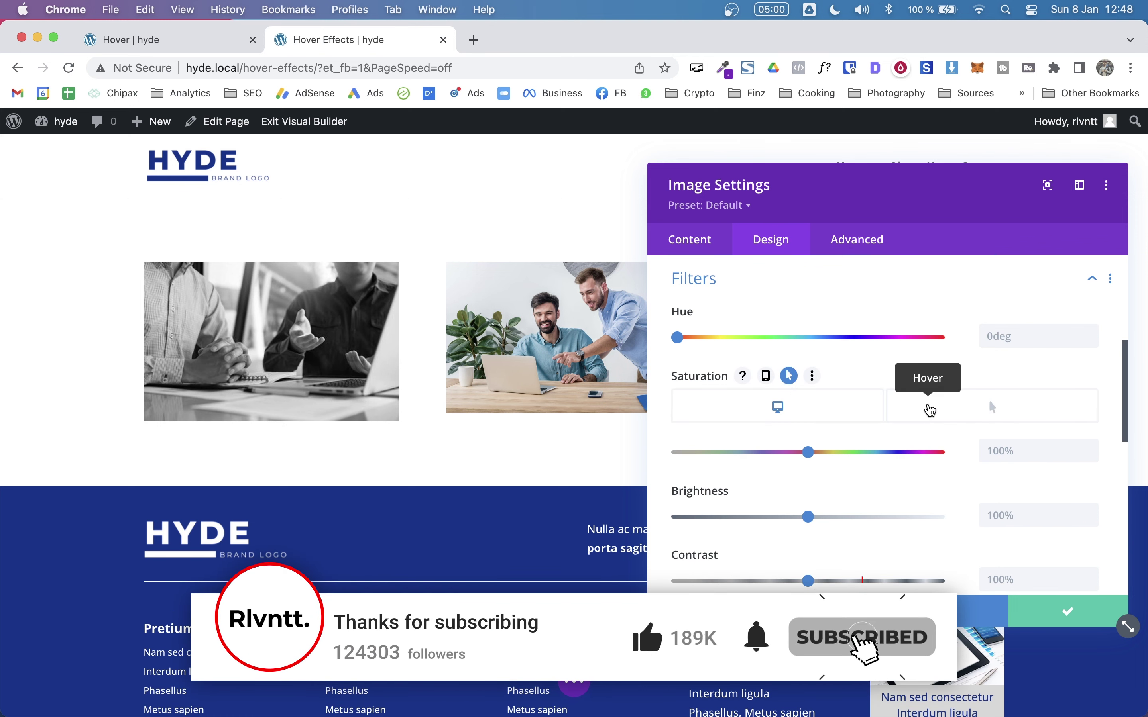
click(930, 408)
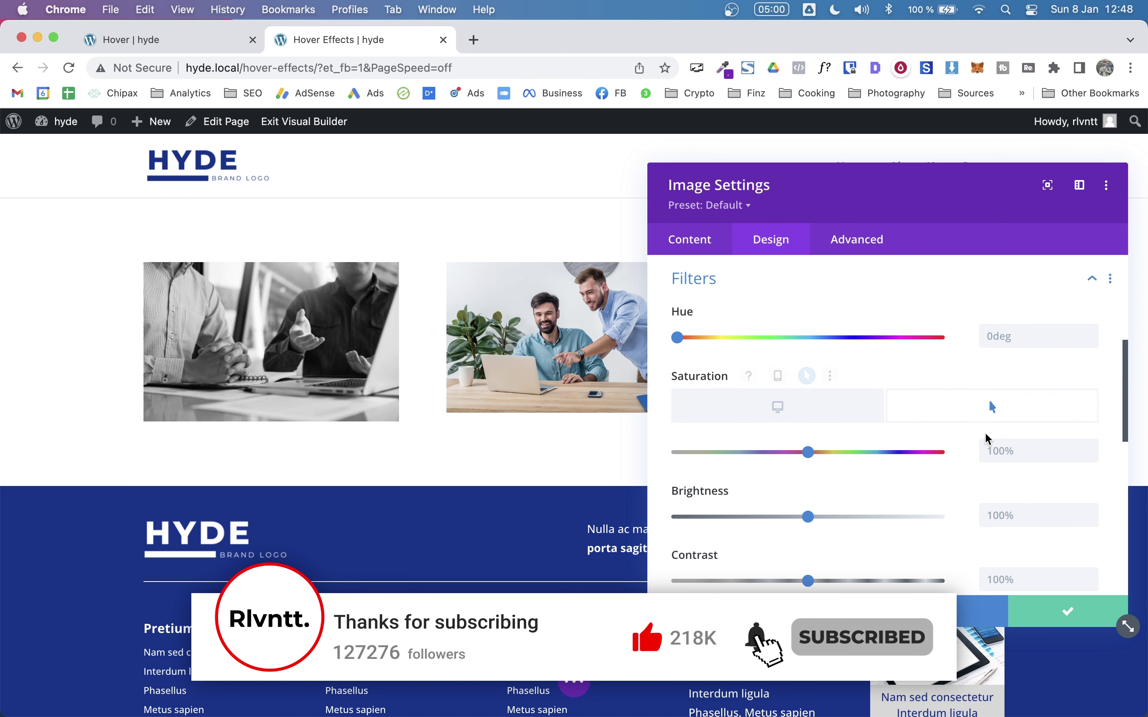
drag(815, 456, 664, 453)
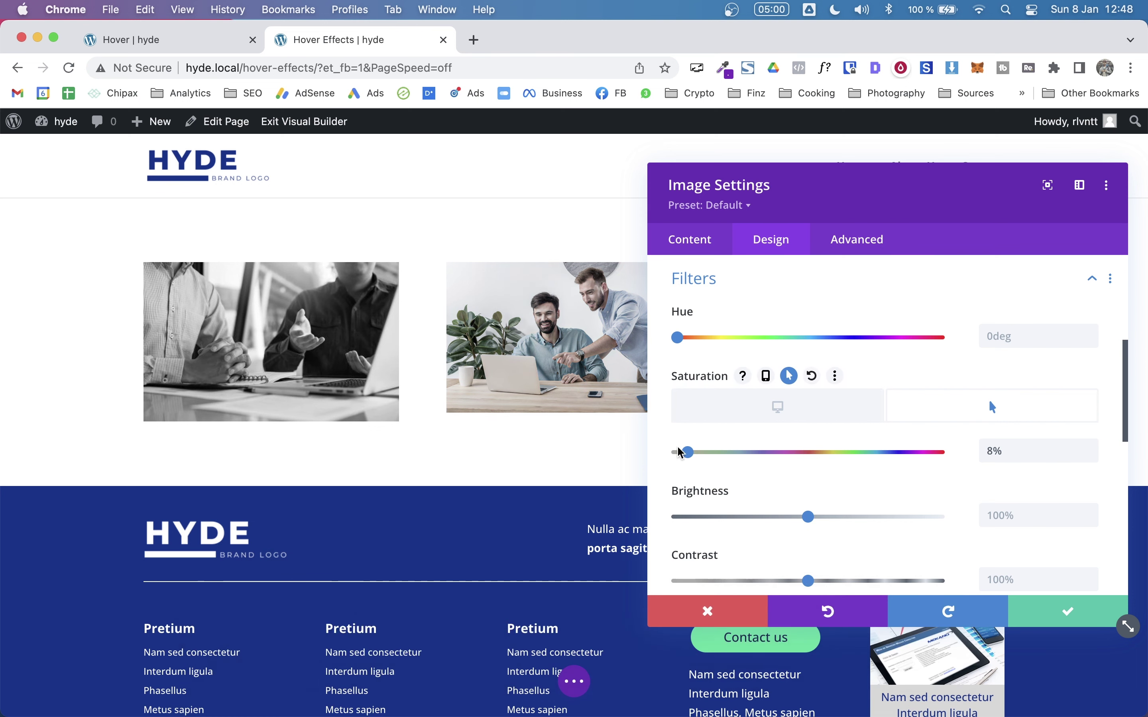
click(1073, 612)
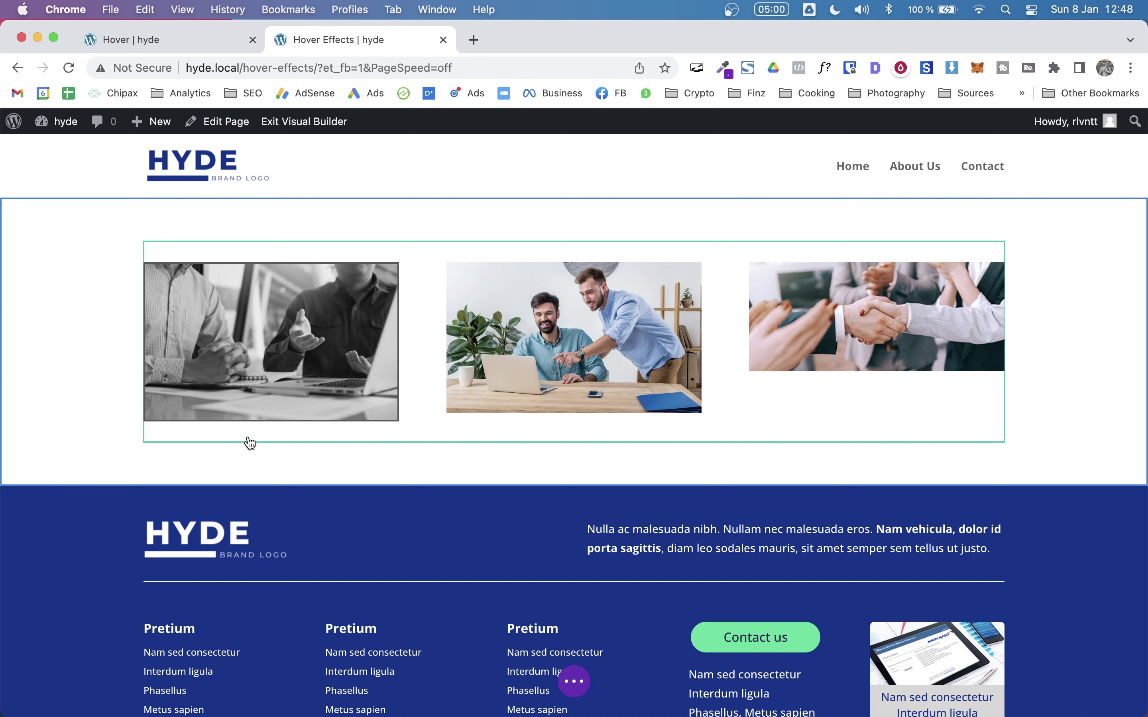
Copy the first image's module styles onto the third column's image, and save the page while exiting the Visual Builder
right_click(267, 326)
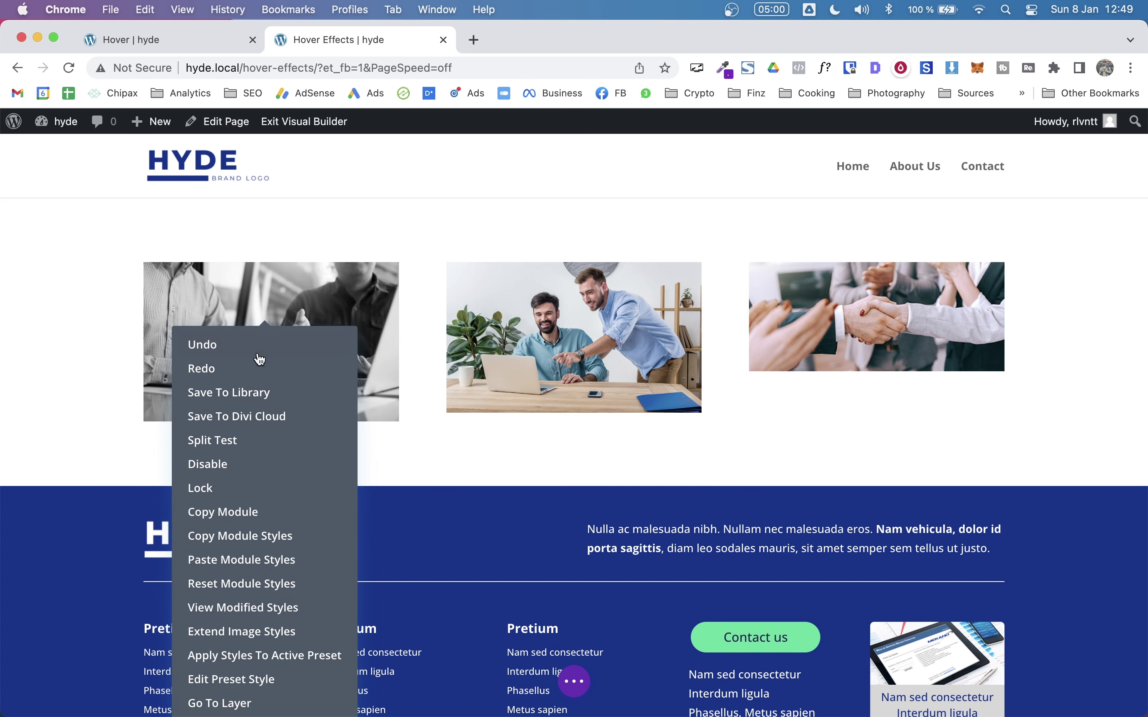
click(253, 536)
right_click(865, 299)
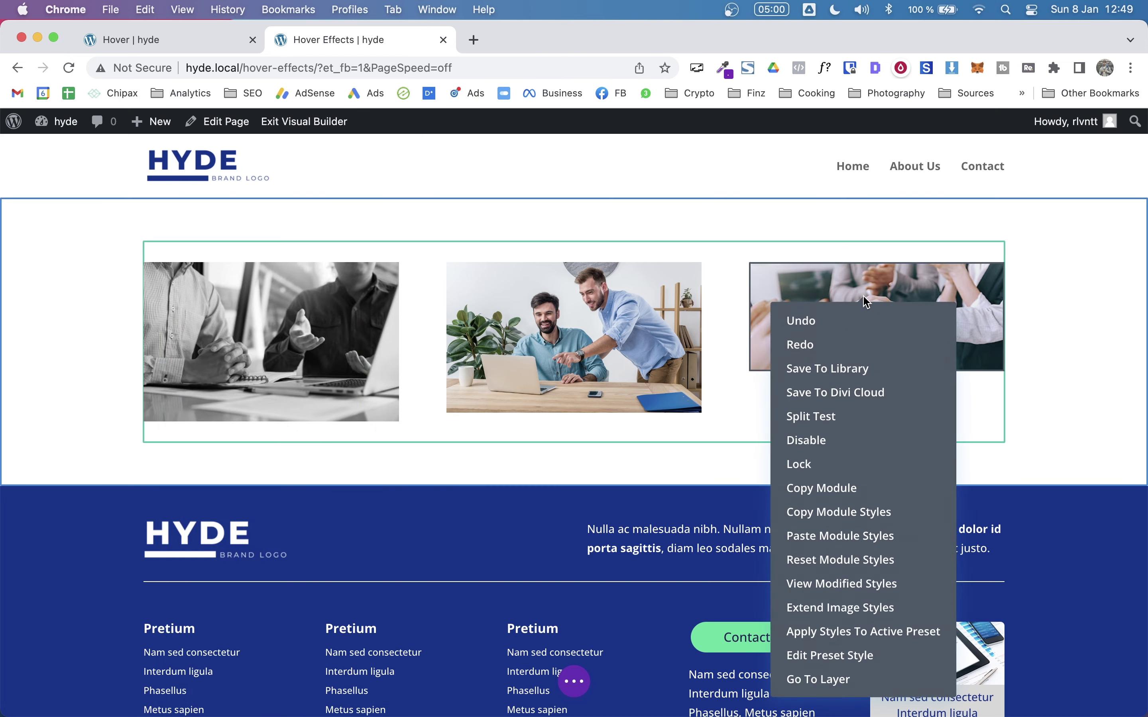
click(840, 537)
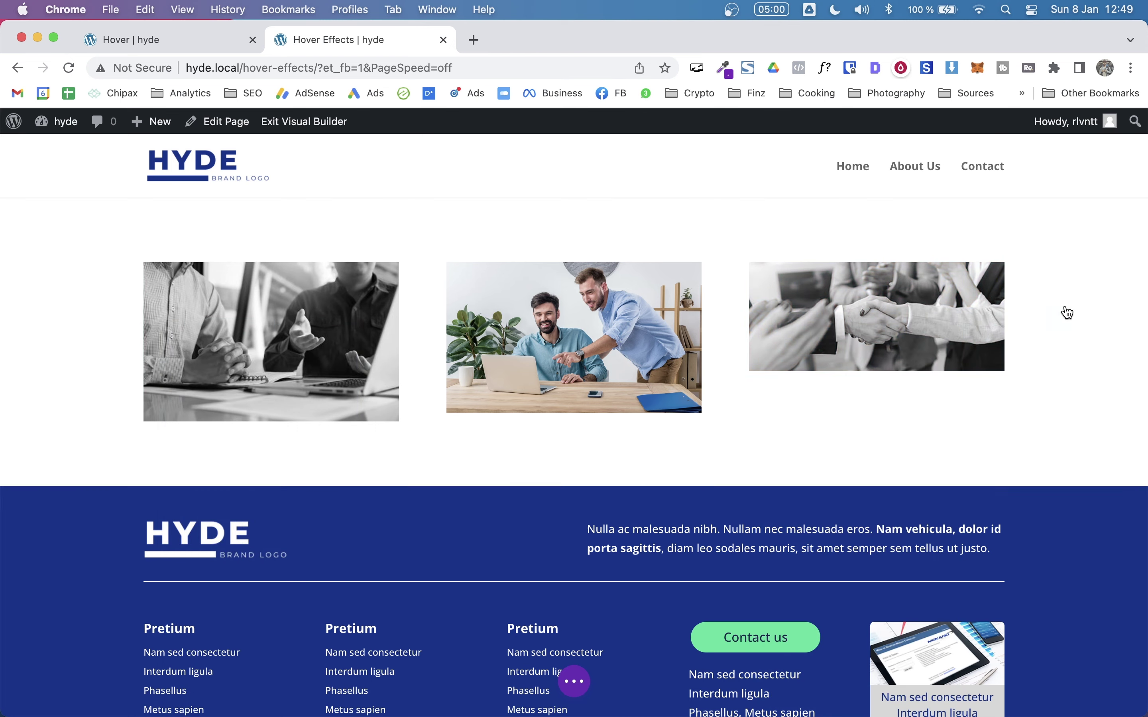
click(302, 122)
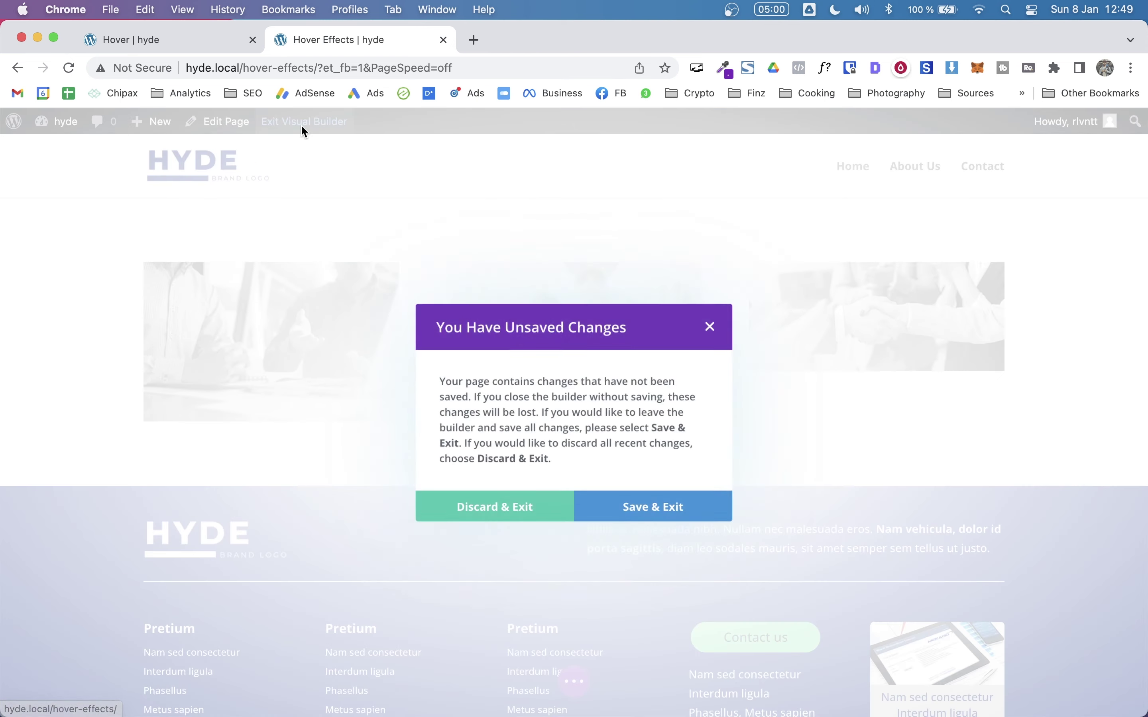
click(647, 508)
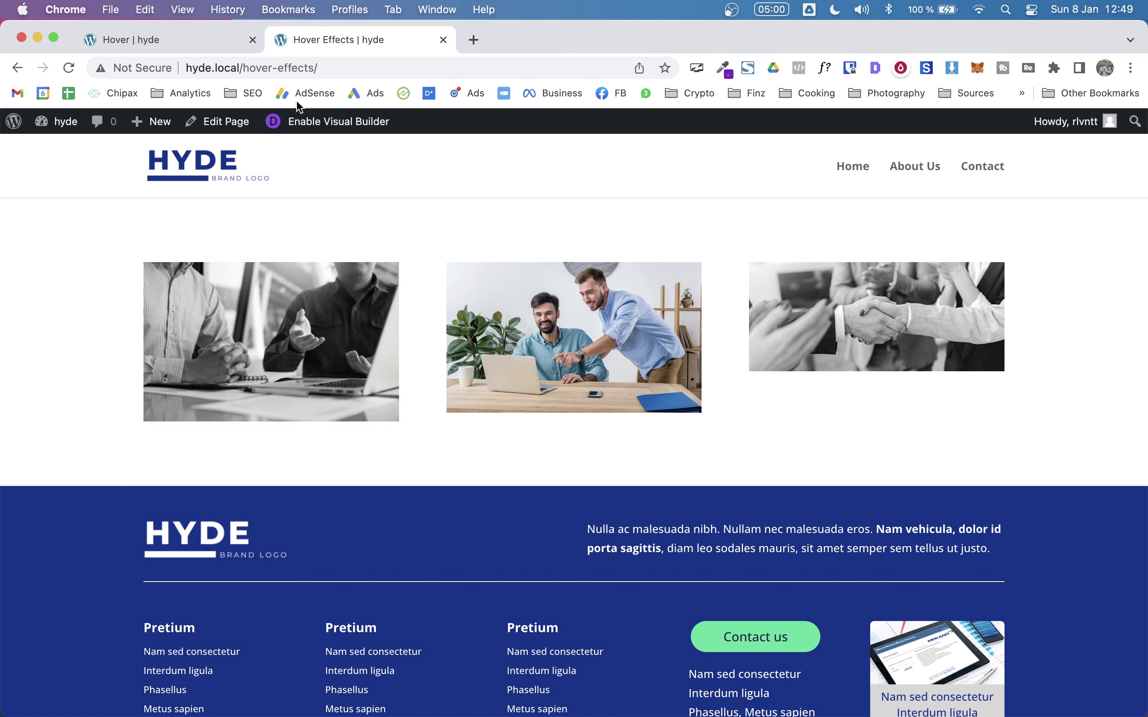
Examine the HOVER 2 icon section on the Hover reference page
click(185, 41)
scroll(529, 284, down, 8)
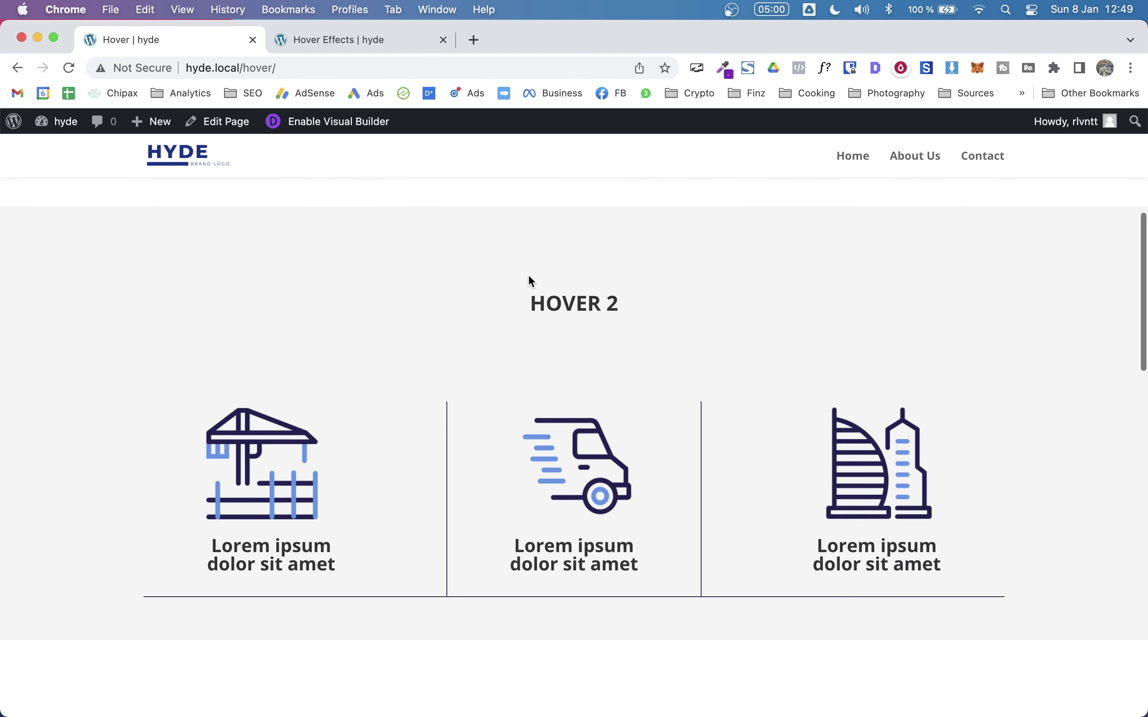
scroll(529, 279, down, 3)
scroll(529, 280, up, 3)
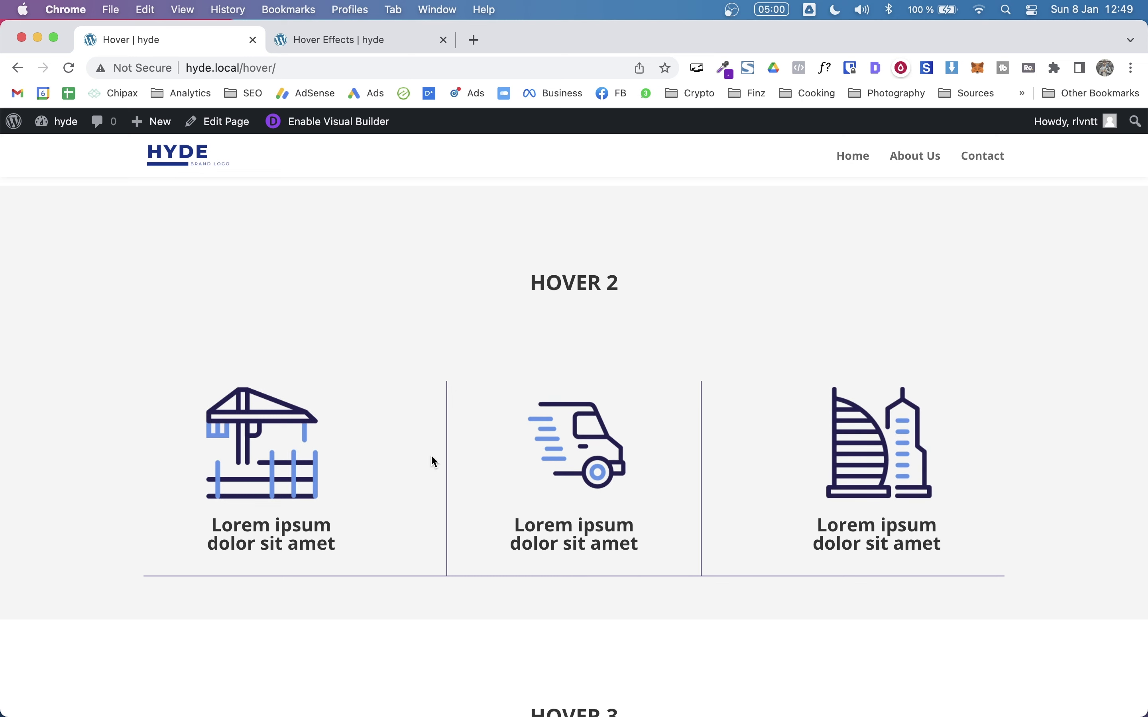
Reopen the Hover Effects page in the Visual Builder and add a new section with an empty three-column row below the images
click(346, 44)
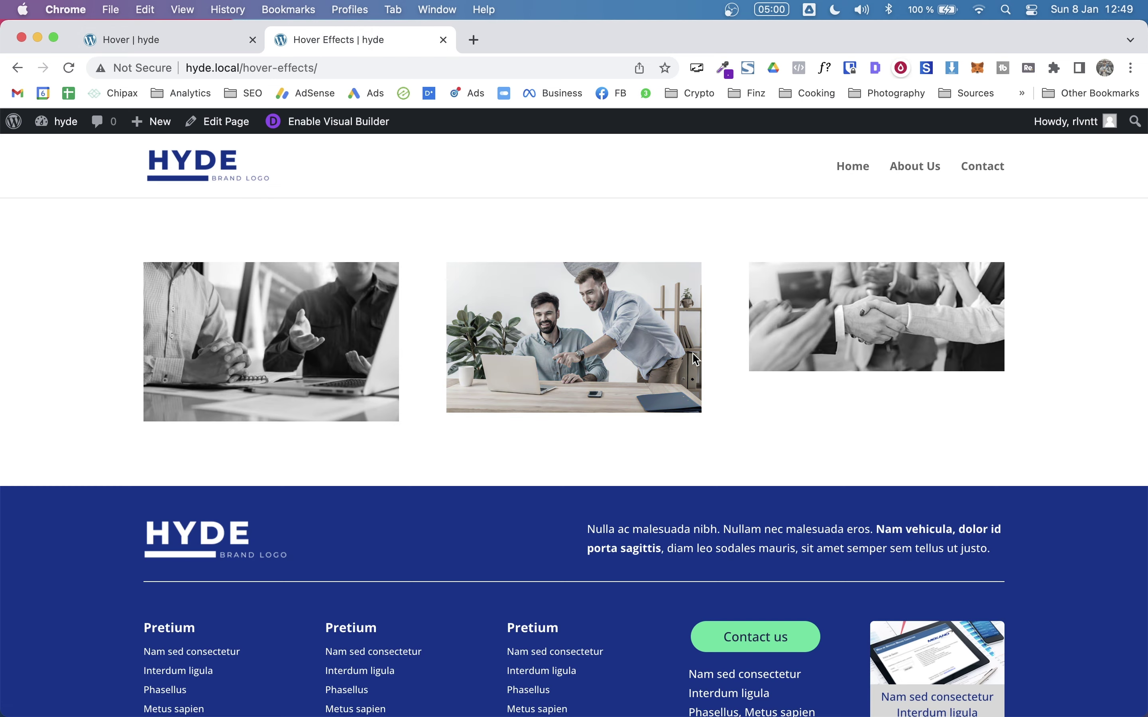
click(353, 123)
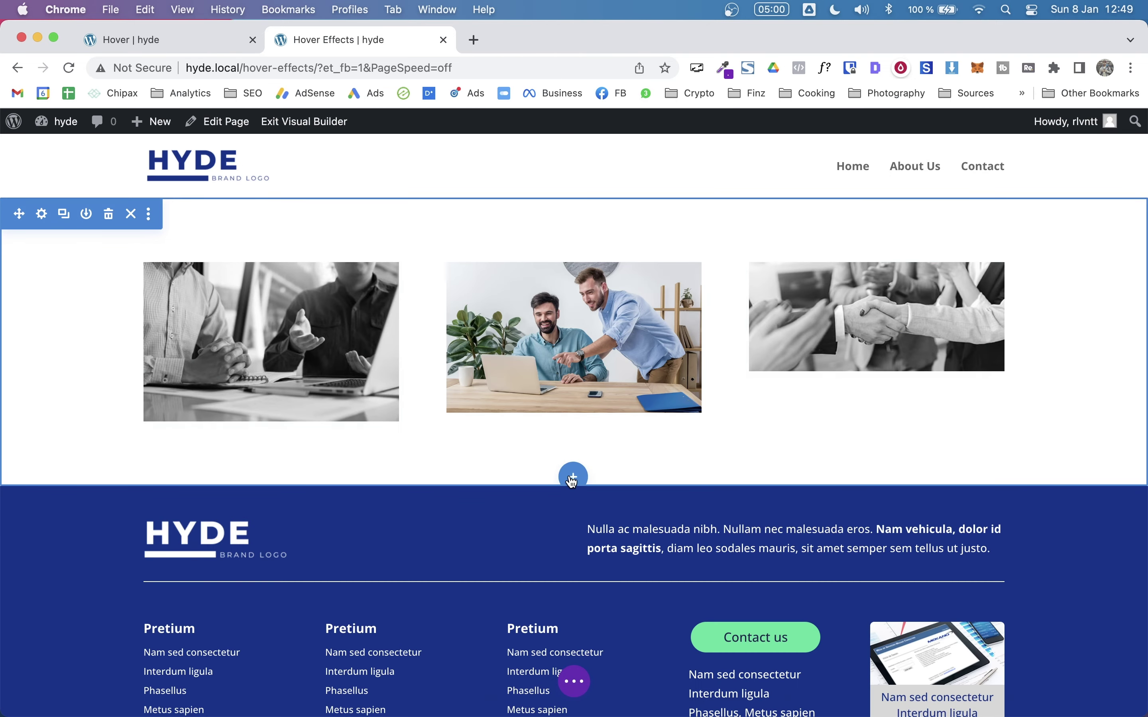
click(574, 473)
click(463, 420)
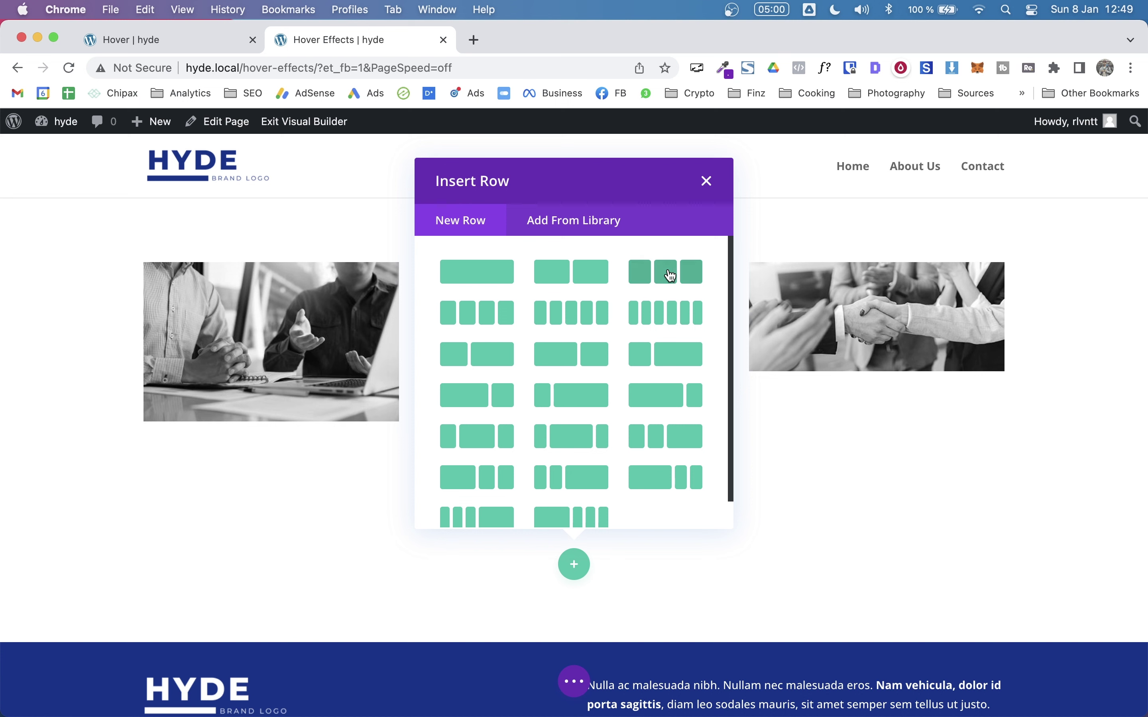
click(679, 285)
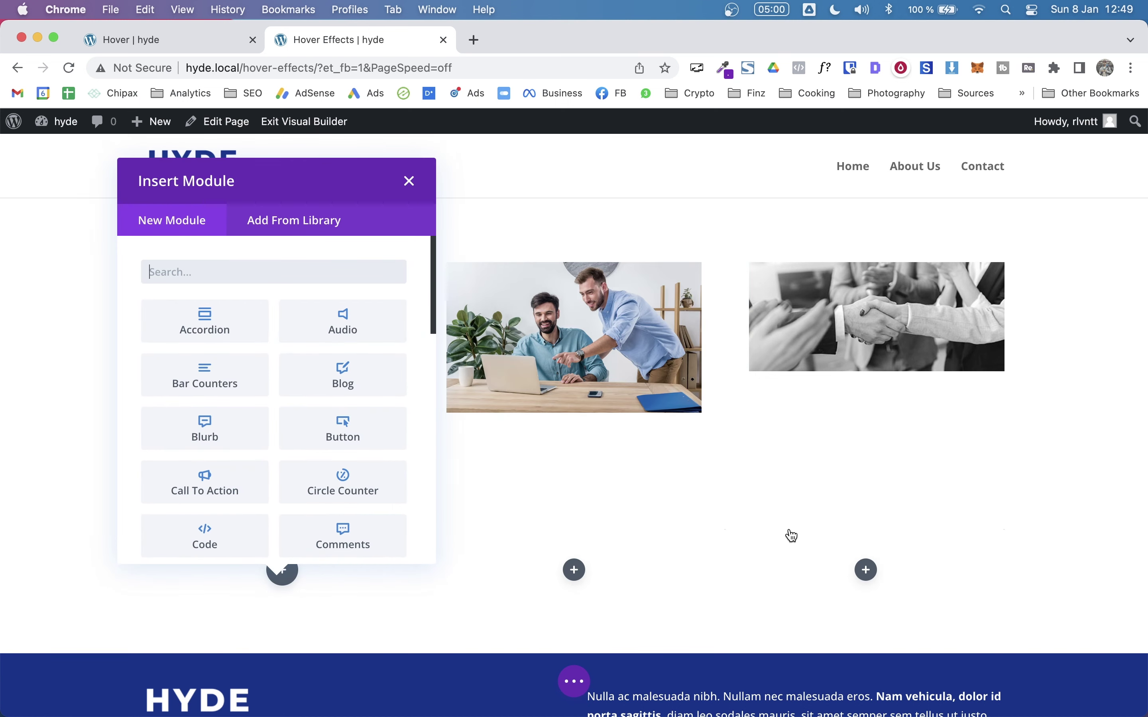
click(418, 184)
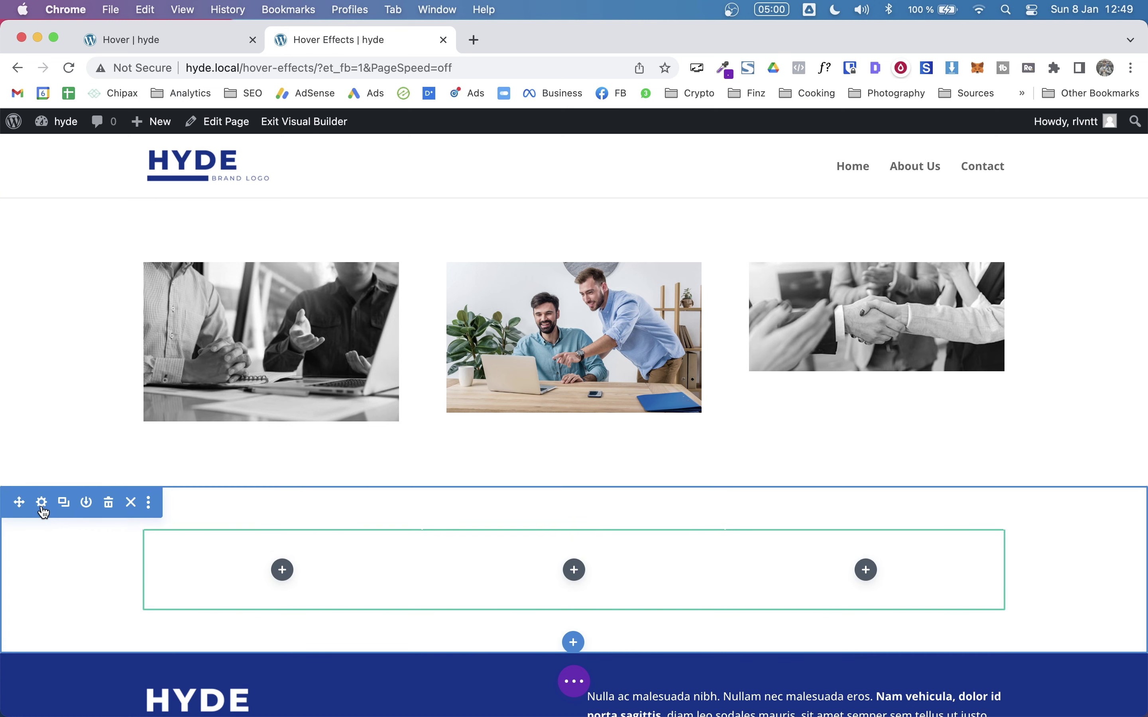
Give the new section a light grey background colour and save the section settings
click(43, 504)
click(699, 376)
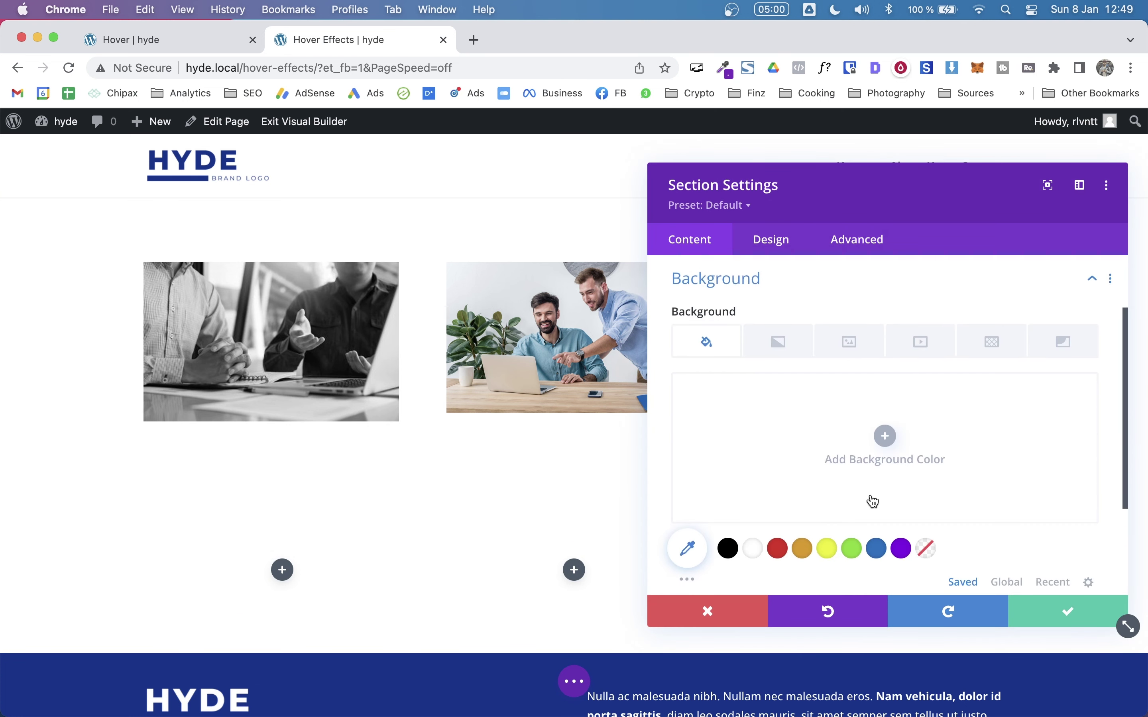
click(851, 416)
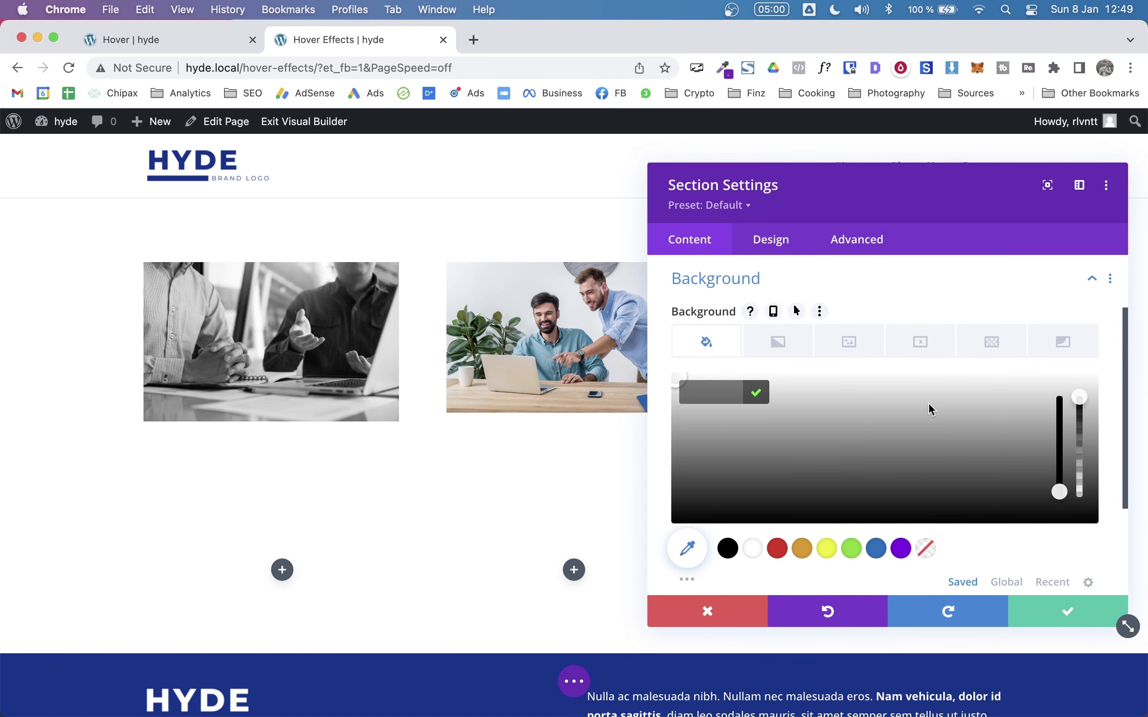
click(909, 386)
click(1051, 615)
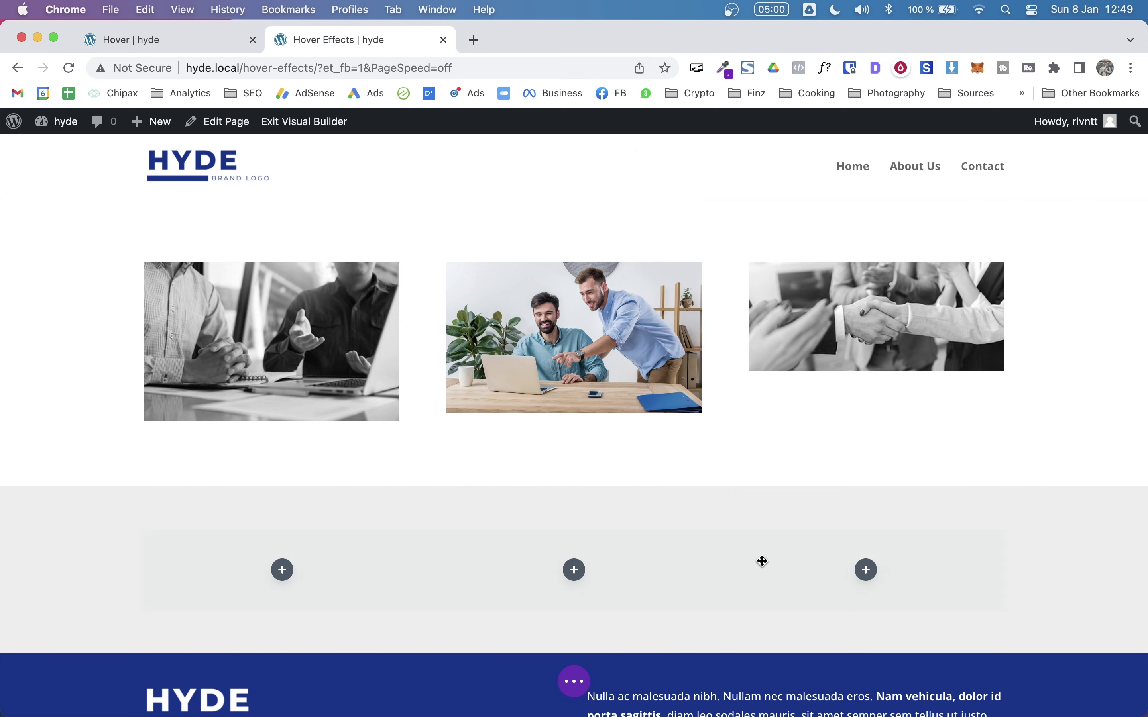
Add an Image module with the test-tube factory icon from the media library to the new row's first column
scroll(300, 410, down, 4)
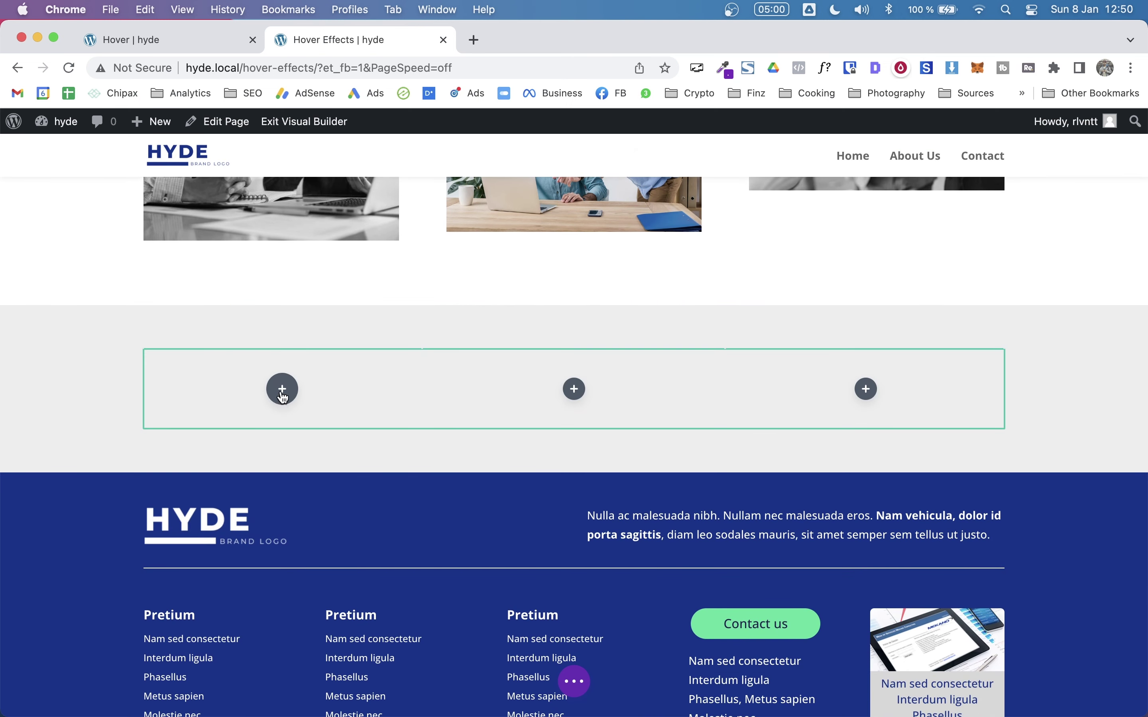
click(283, 391)
text(im)
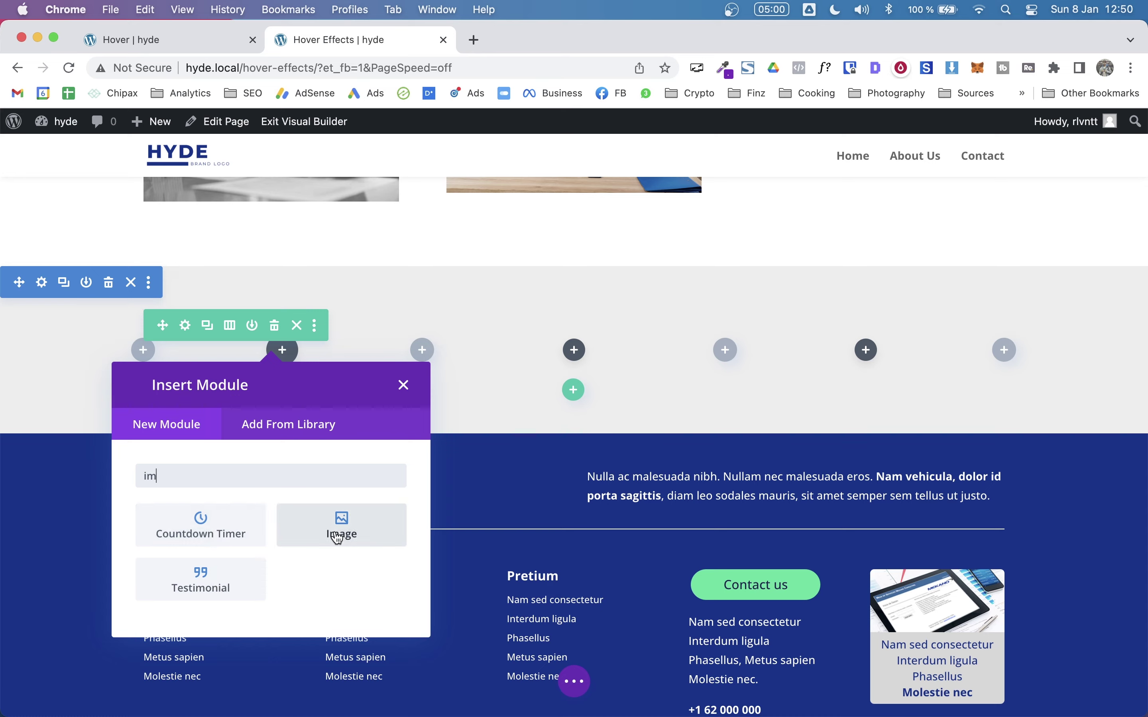
click(338, 538)
click(927, 485)
click(596, 420)
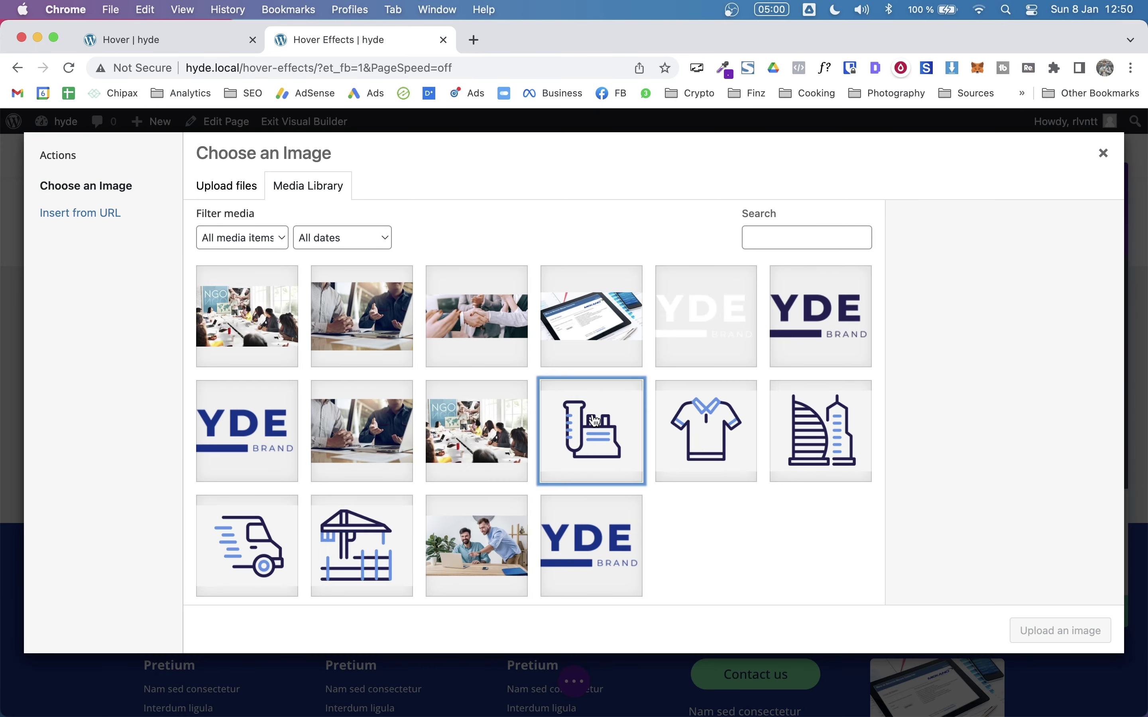
click(1067, 628)
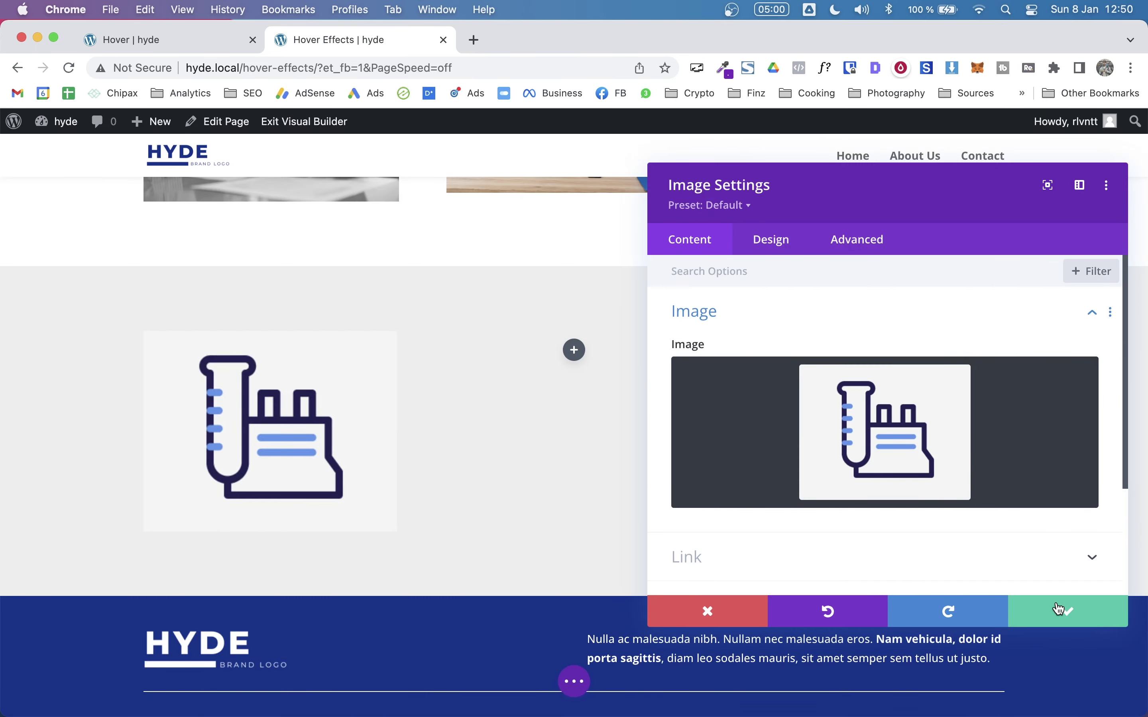
click(1059, 609)
Add an Image module with the delivery van icon from the media library to the row's second column and save it
click(575, 352)
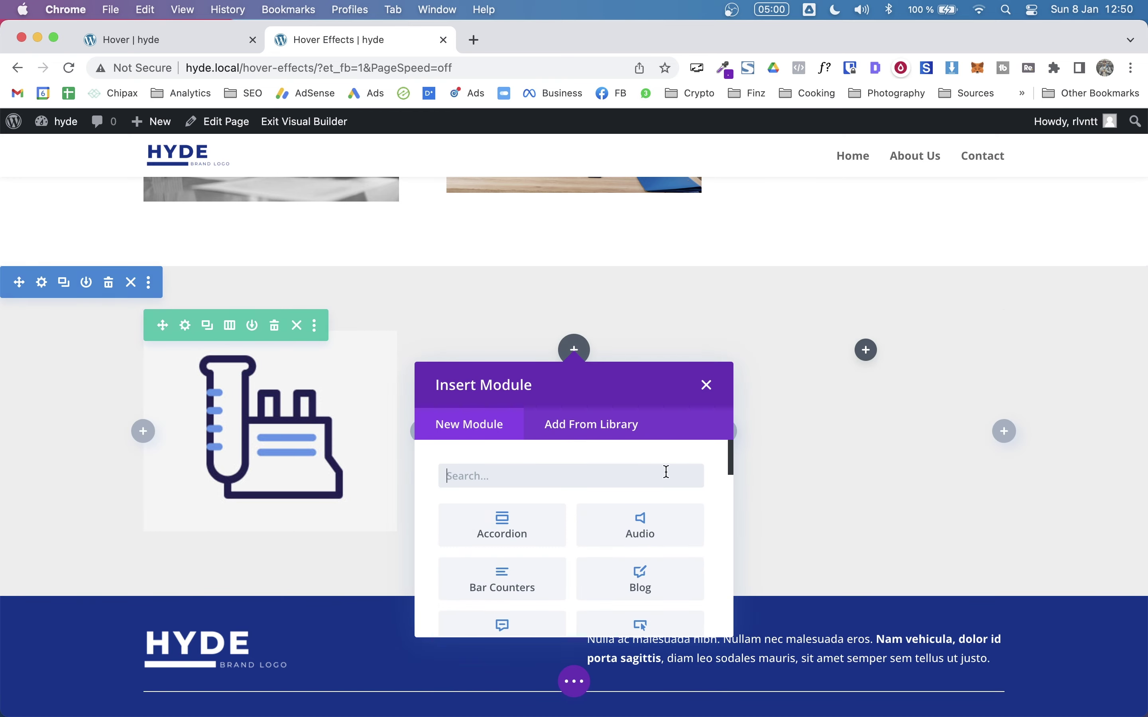
click(540, 475)
text(im)
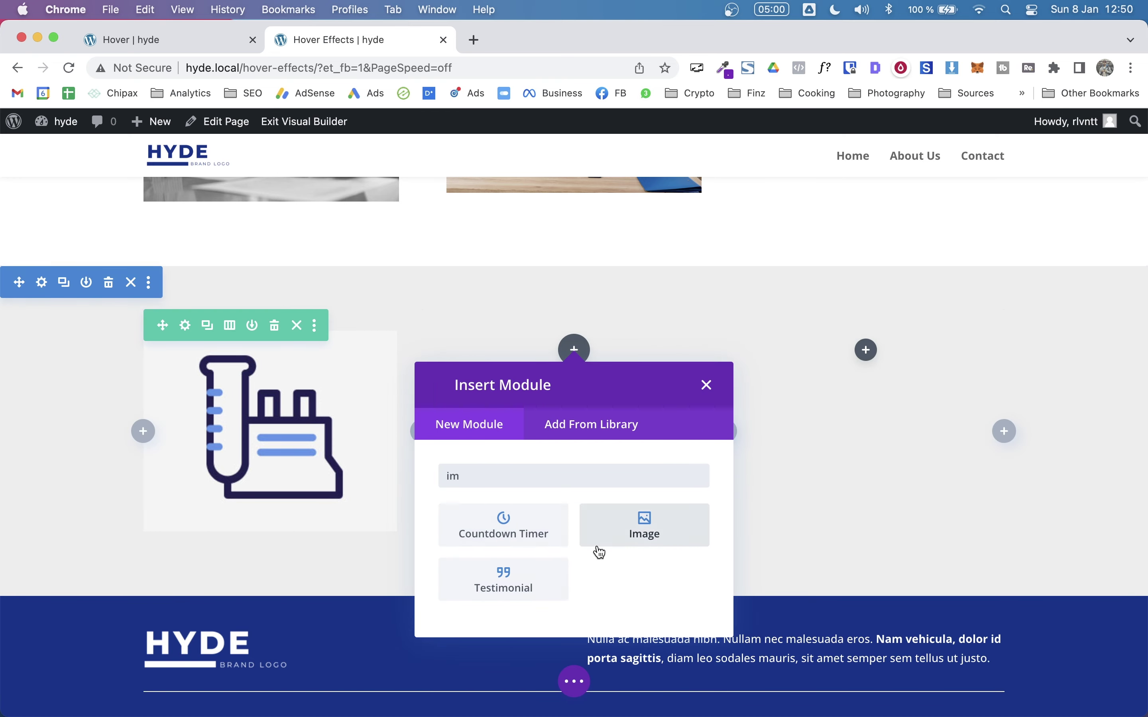
click(597, 543)
click(885, 407)
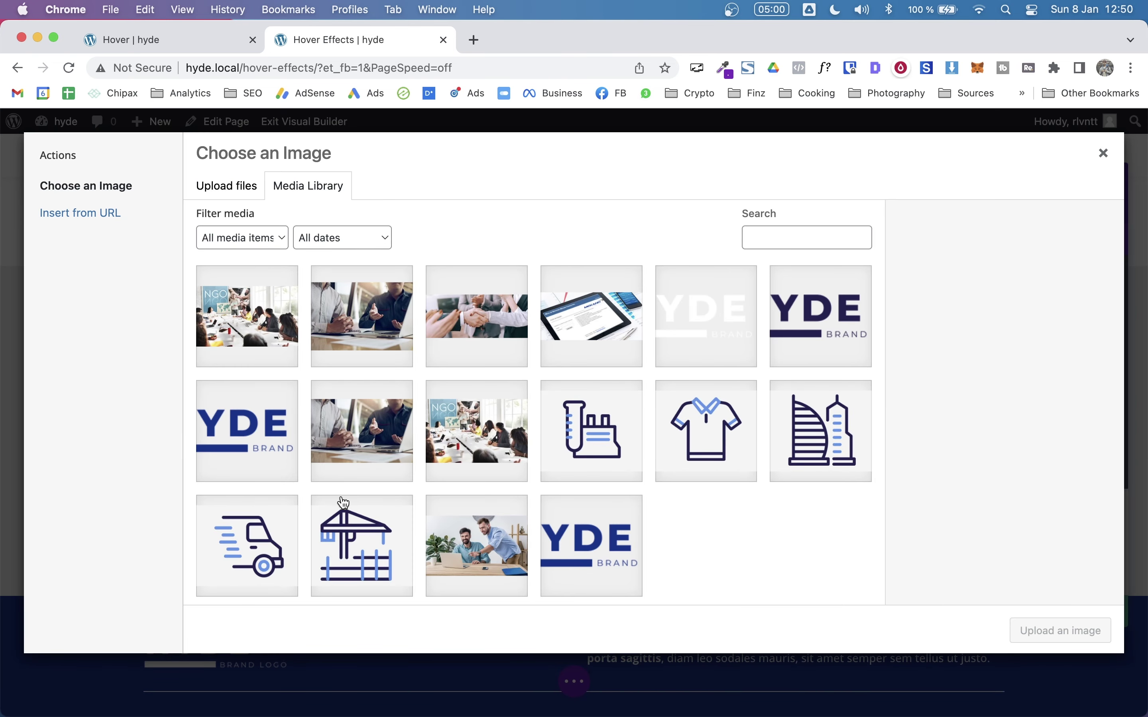
click(245, 529)
click(1088, 629)
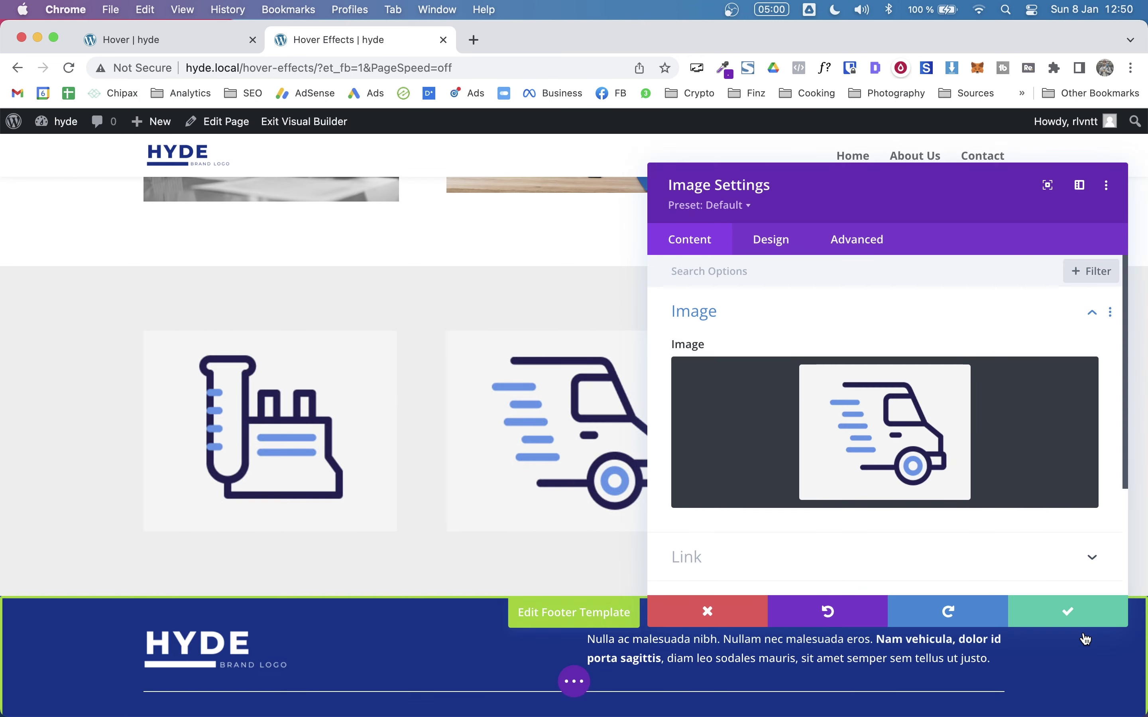
click(1073, 606)
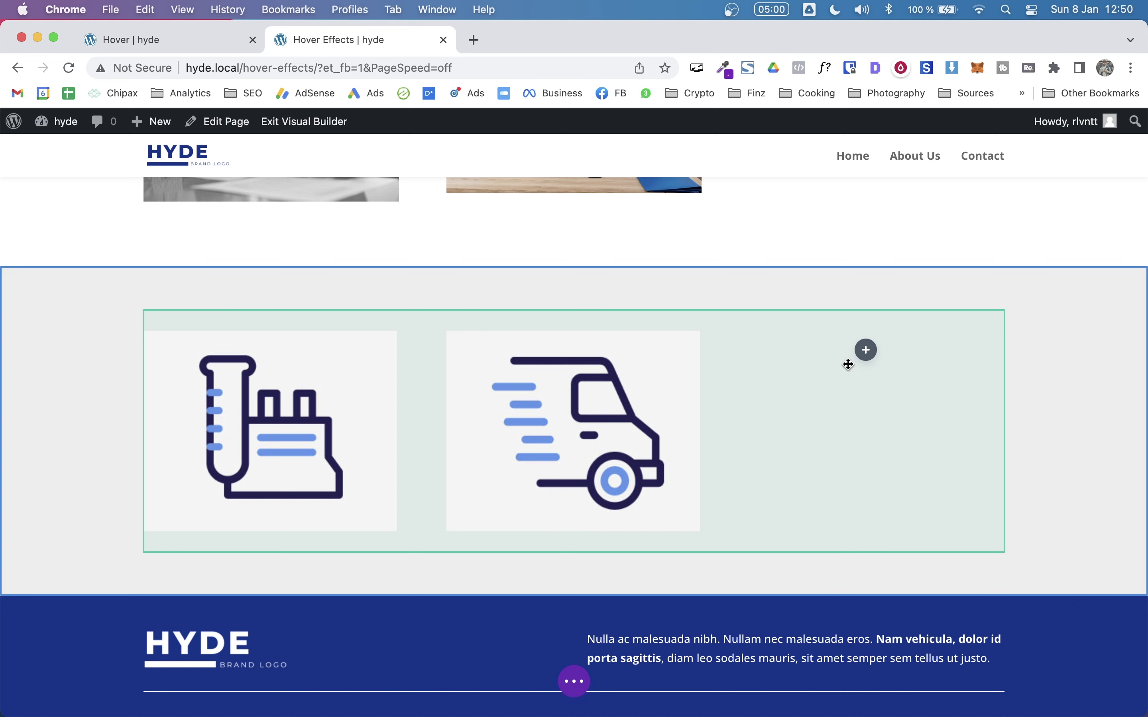
Add an Image module with the crane icon home-ico-4.jpg from the media library to the row's third column and save it
click(866, 351)
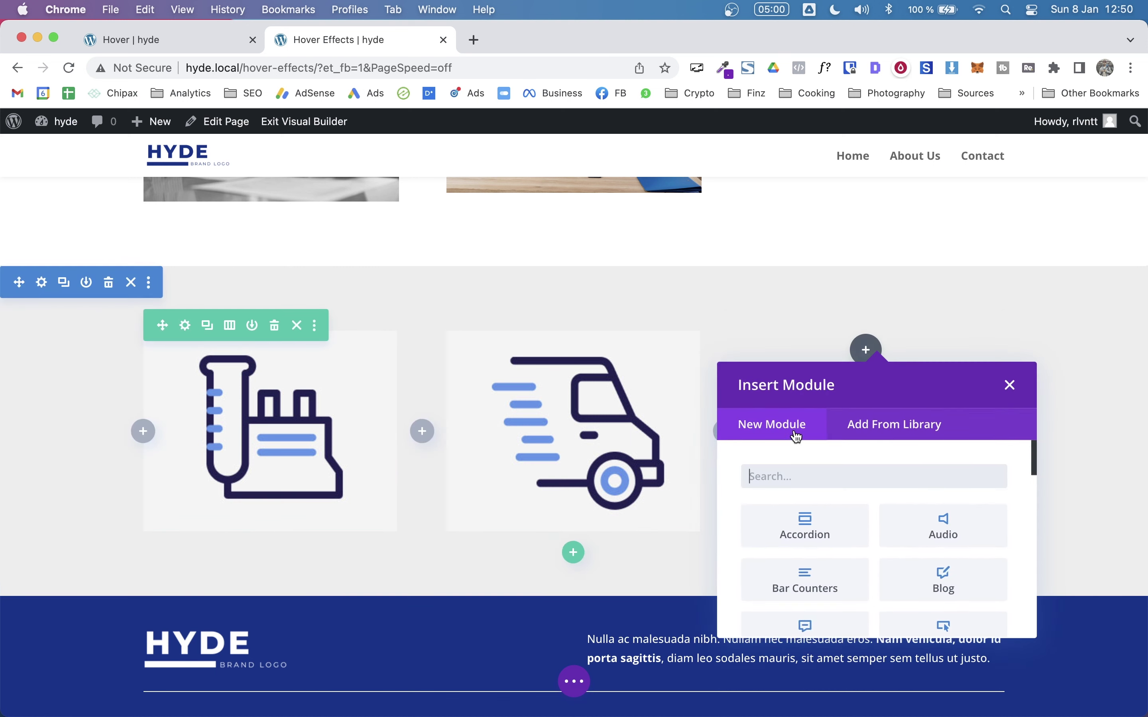
scroll(842, 525, down, 2)
scroll(843, 525, down, 1)
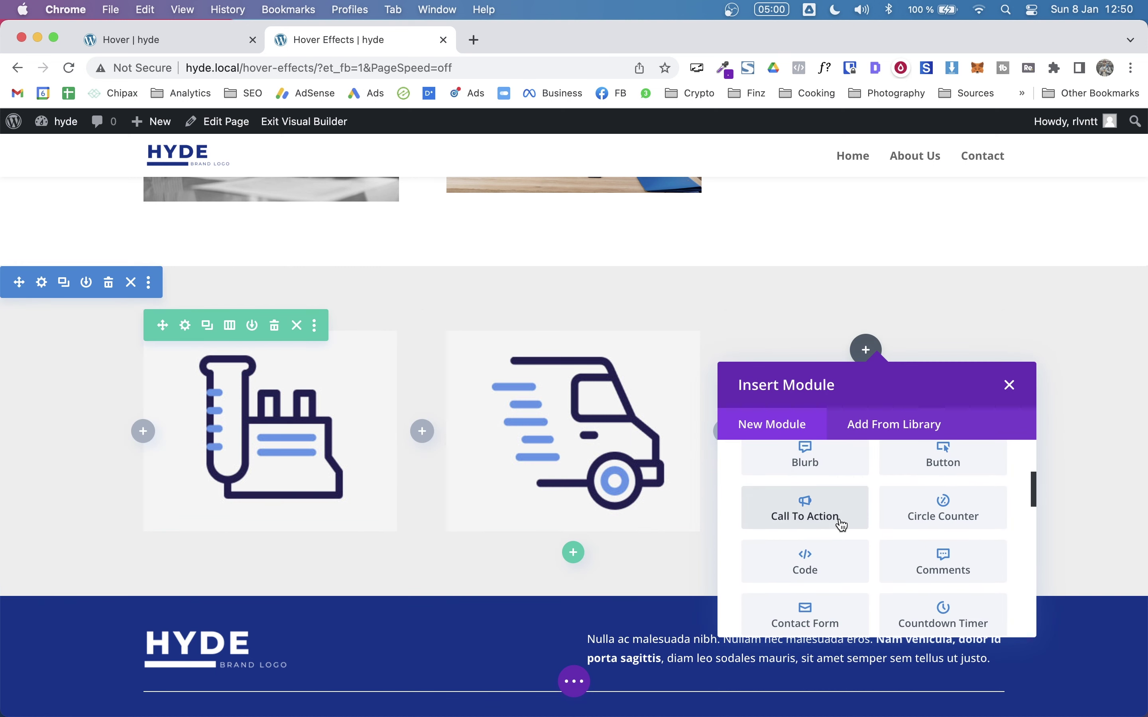
scroll(901, 622, down, 2)
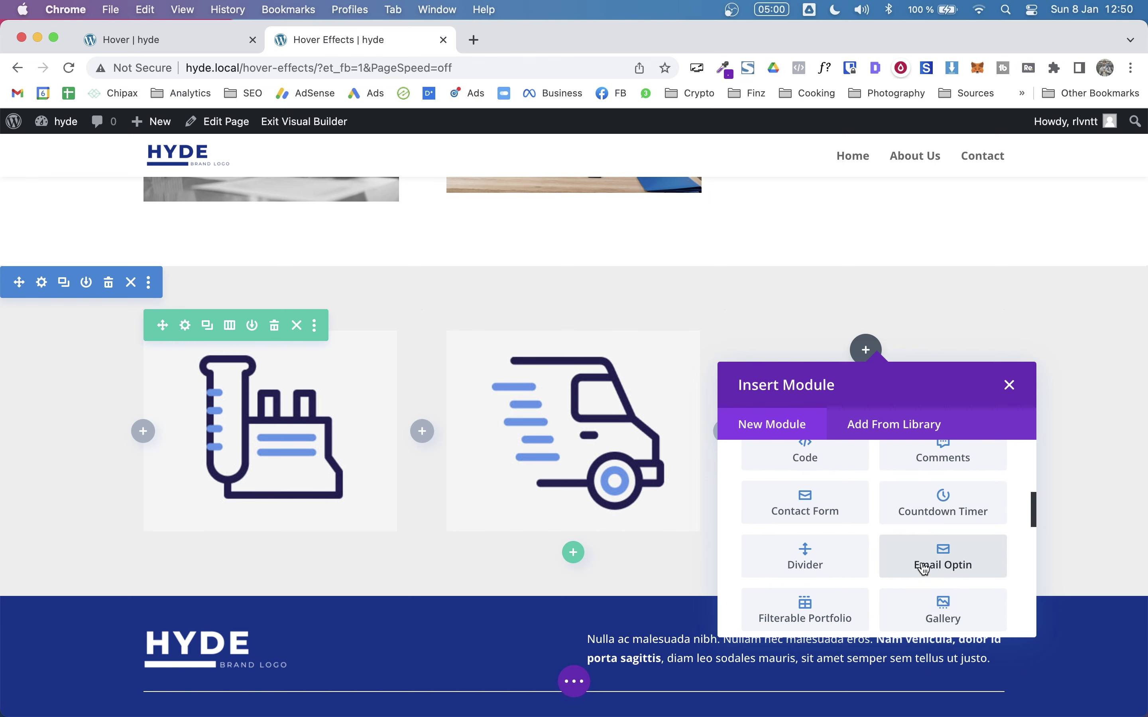
text(im)
click(869, 526)
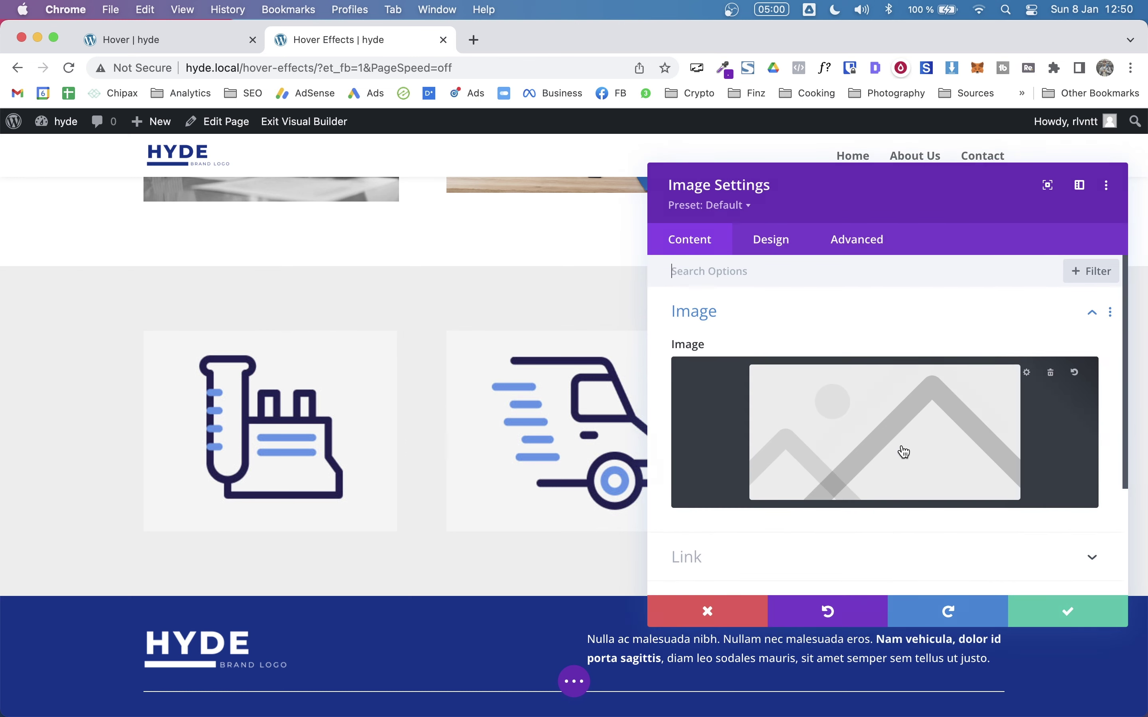
click(906, 452)
click(359, 546)
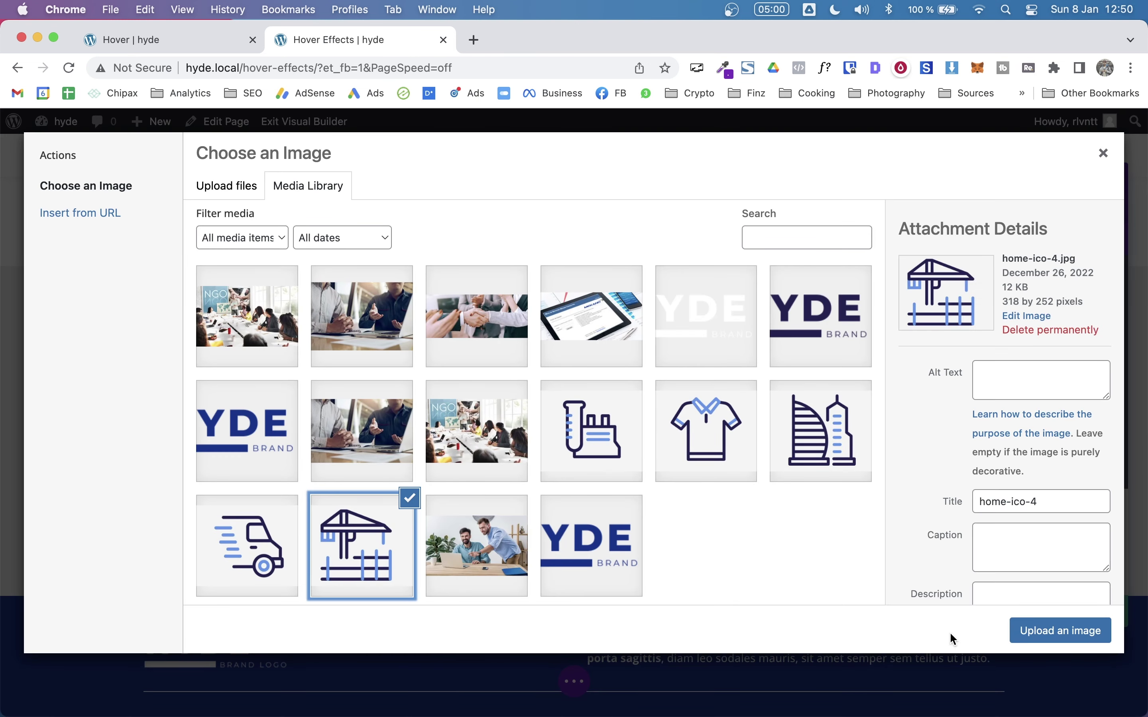
click(1051, 631)
click(1071, 612)
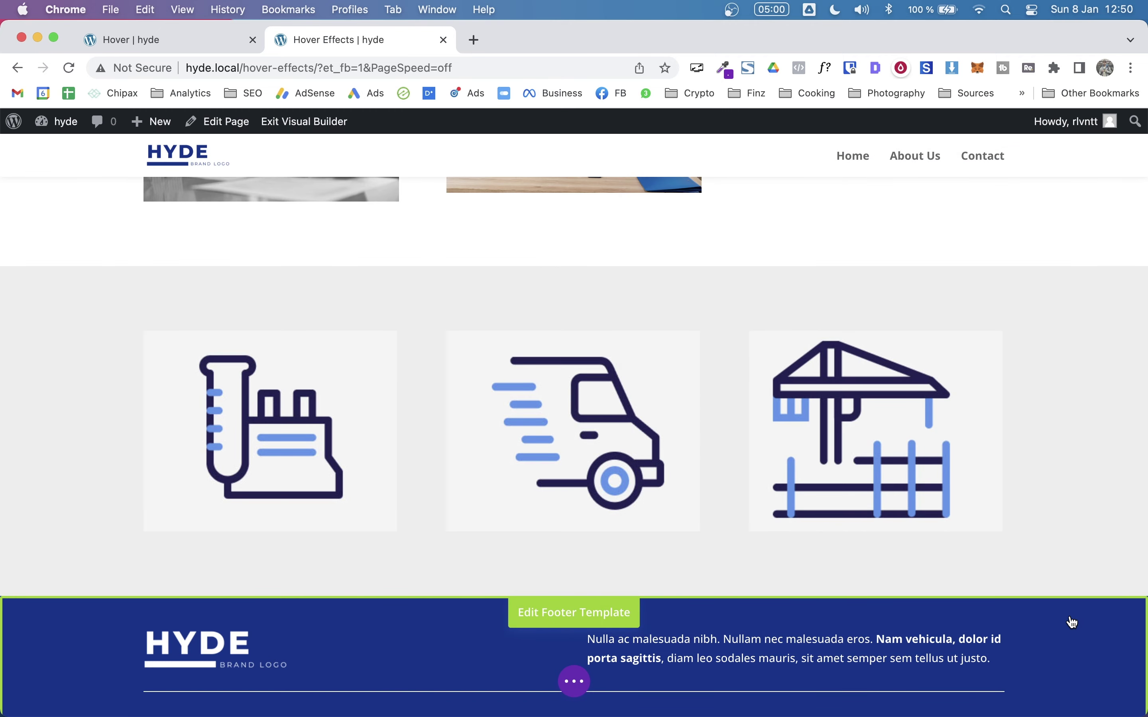
Check the HOVER 2 reference section and open the Transform options of the test-tube factory icon on the Hover Effects page
click(175, 38)
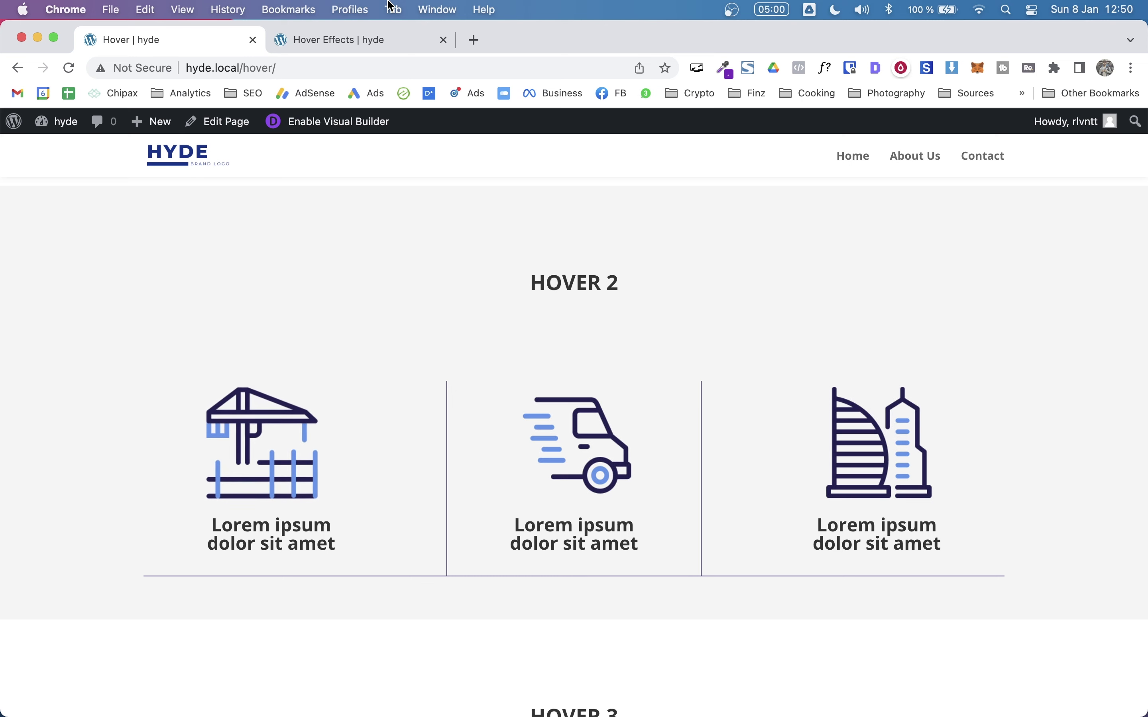
click(291, 39)
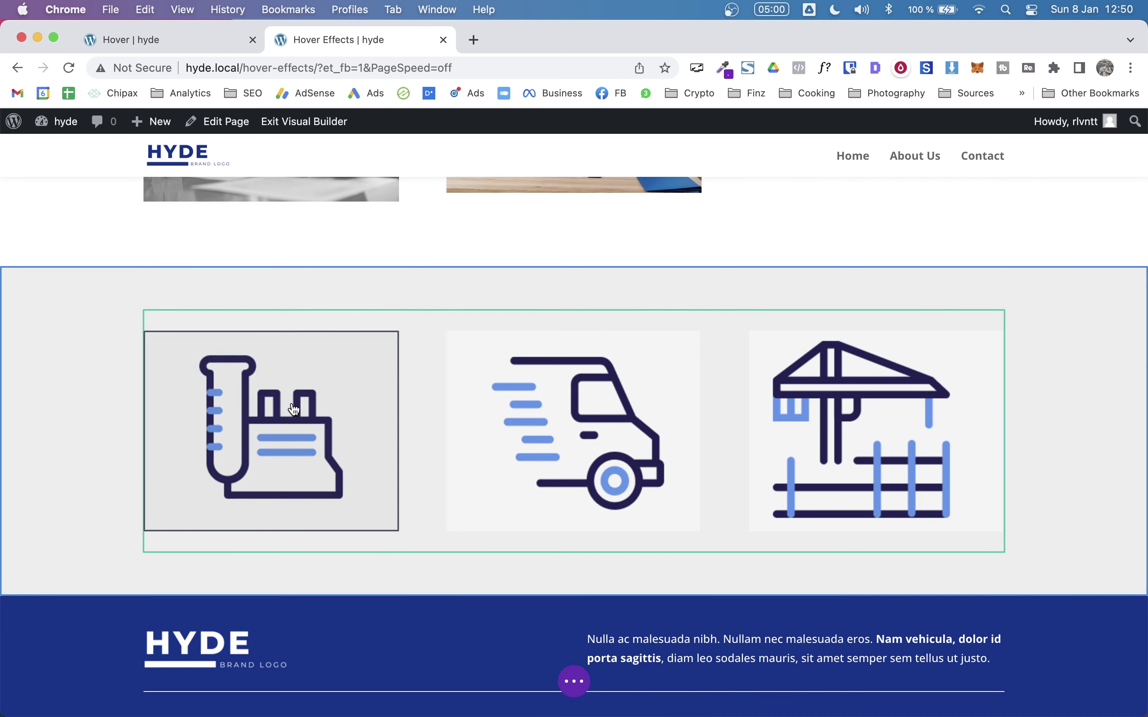
click(232, 374)
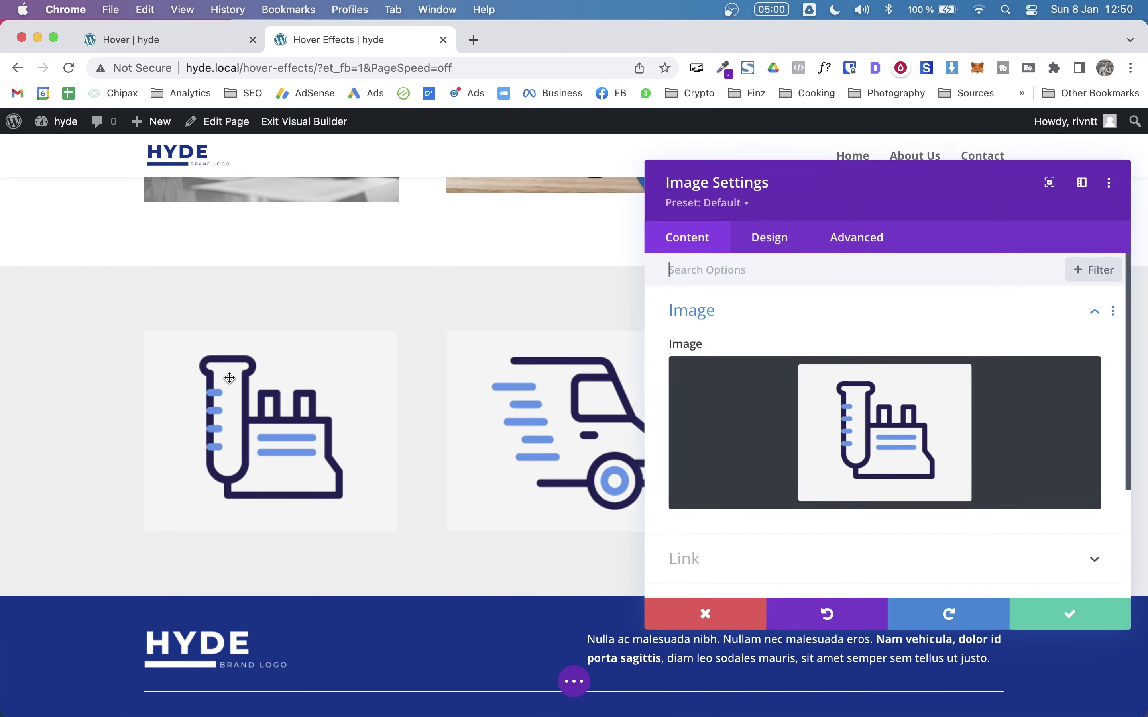
click(773, 242)
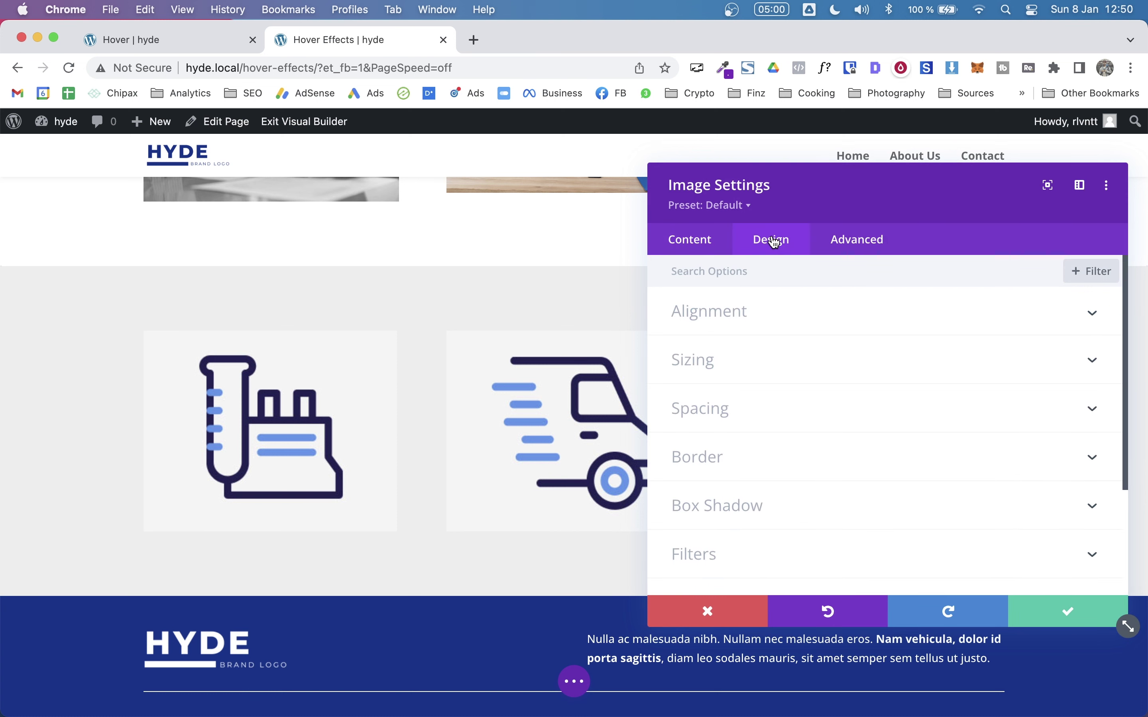
scroll(820, 425, down, 5)
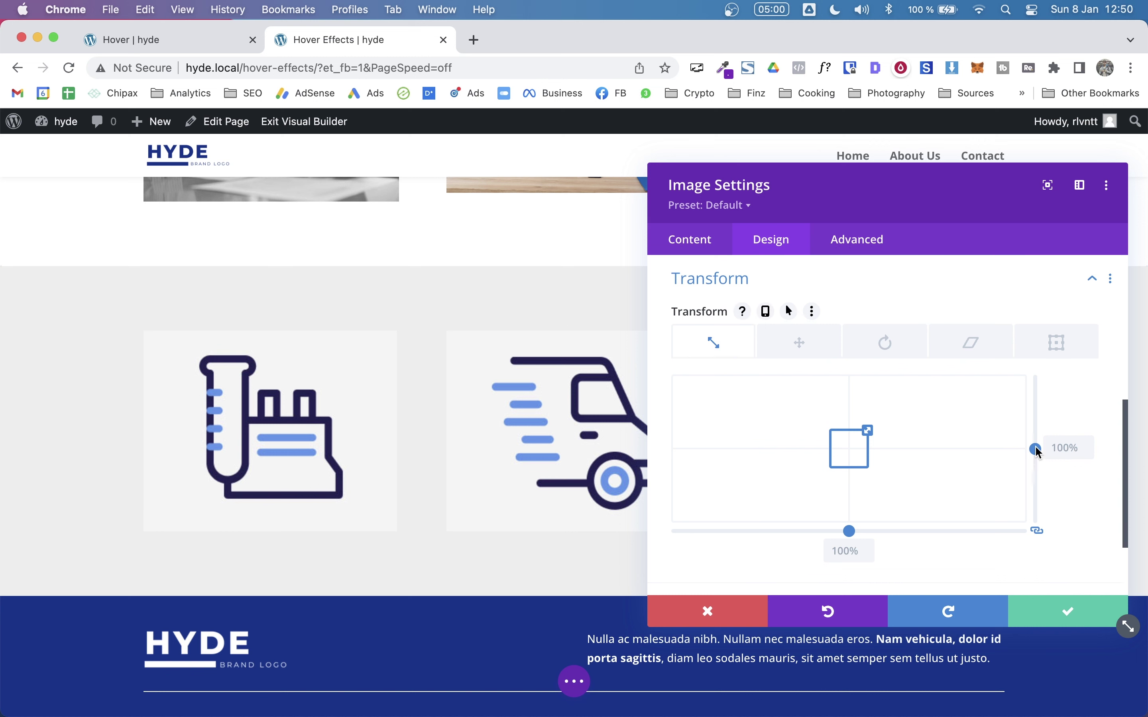
Try out scaling, translating, rotating and skewing the test-tube factory icon with the Transform options
mouse_move(1036, 449)
mouse_down()
mouse_move(1038, 467)
mouse_move(1036, 448)
mouse_up()
click(833, 355)
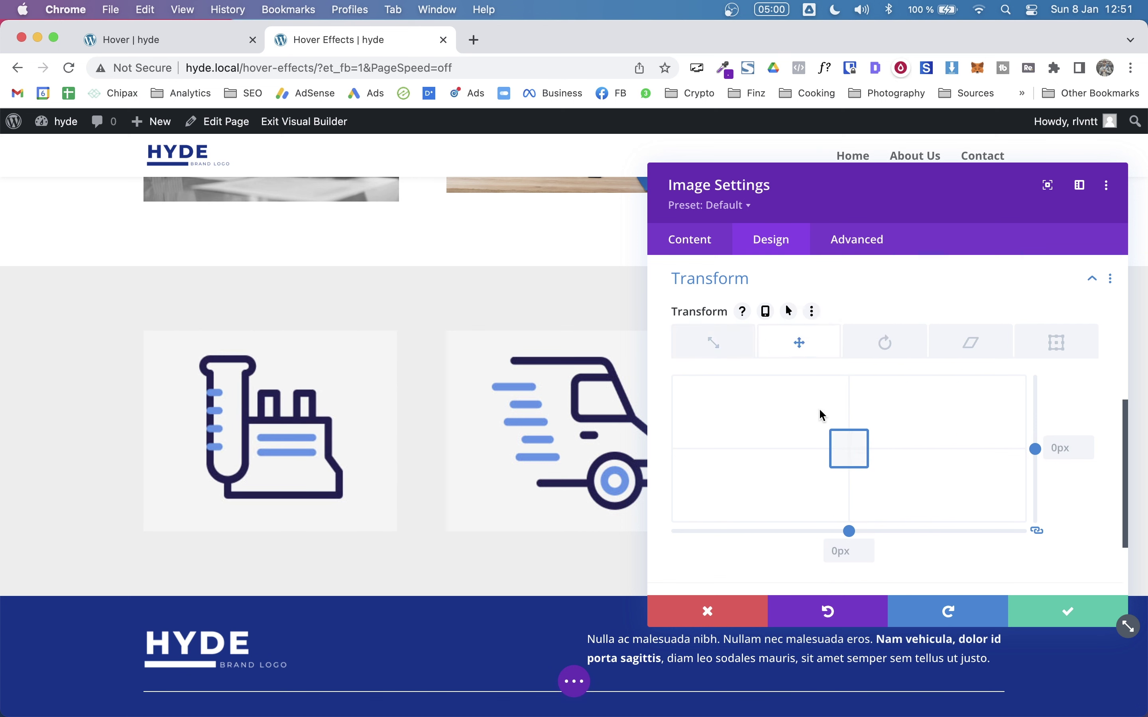
mouse_move(1033, 447)
mouse_down()
mouse_move(1034, 460)
mouse_move(1033, 433)
mouse_move(1036, 448)
mouse_up()
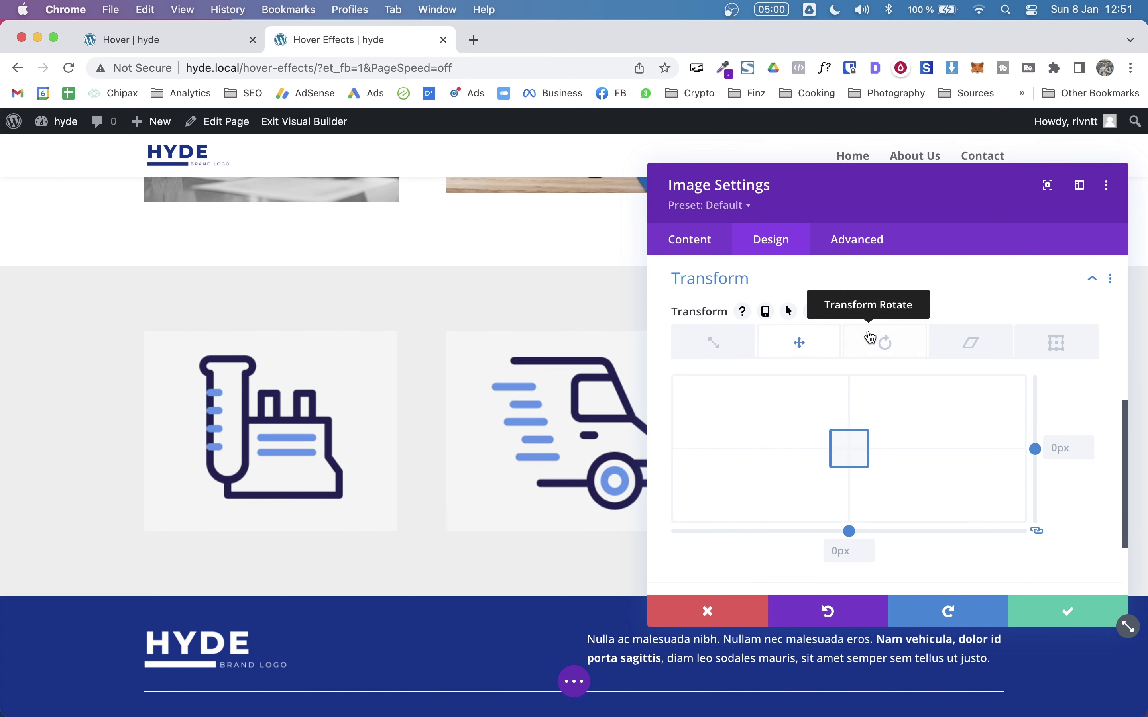
click(885, 343)
drag(778, 458, 776, 446)
click(954, 346)
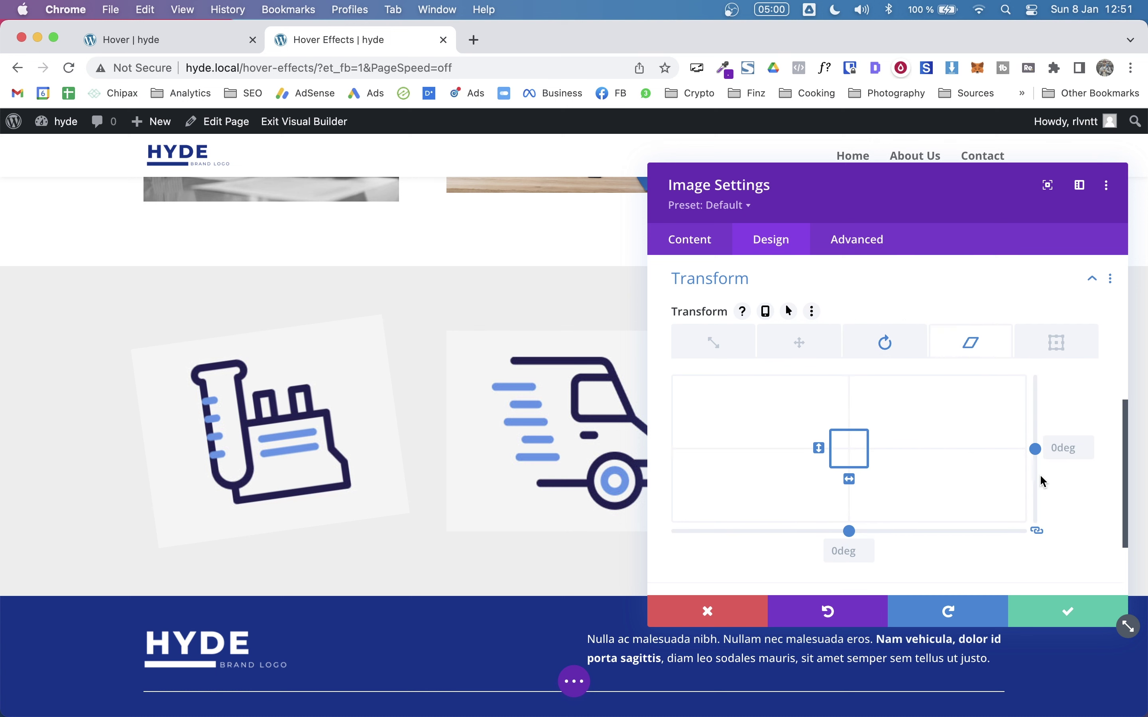
mouse_move(1035, 449)
mouse_down()
mouse_move(1034, 486)
mouse_move(1035, 449)
mouse_up()
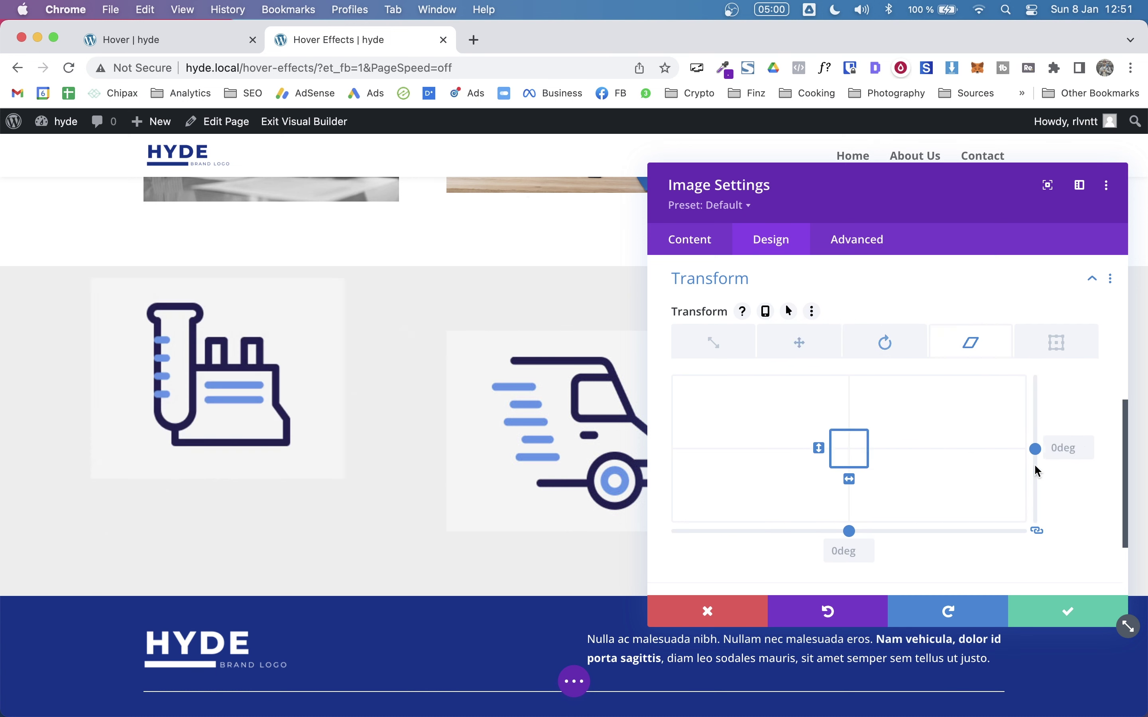
Try a vertical transform origin of 30% on the test-tube factory icon and reset its origin and translate transforms
click(1053, 347)
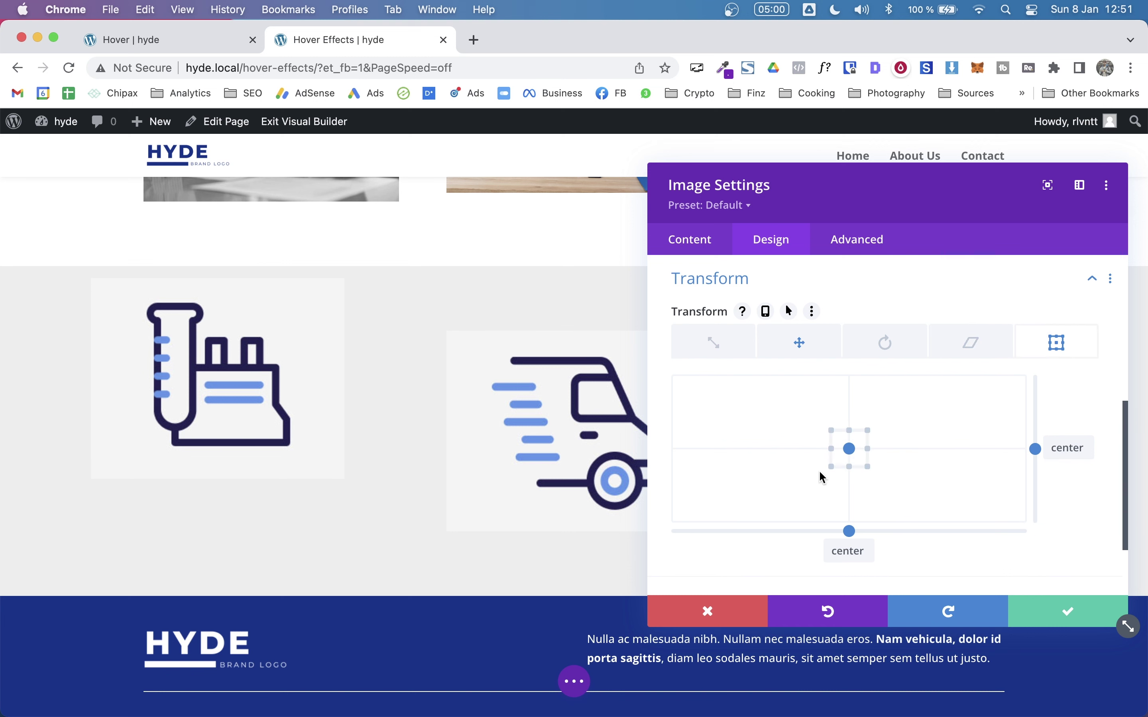
mouse_move(1035, 449)
mouse_down()
mouse_move(1036, 484)
mouse_move(1035, 415)
mouse_move(1036, 456)
mouse_move(1036, 435)
mouse_up()
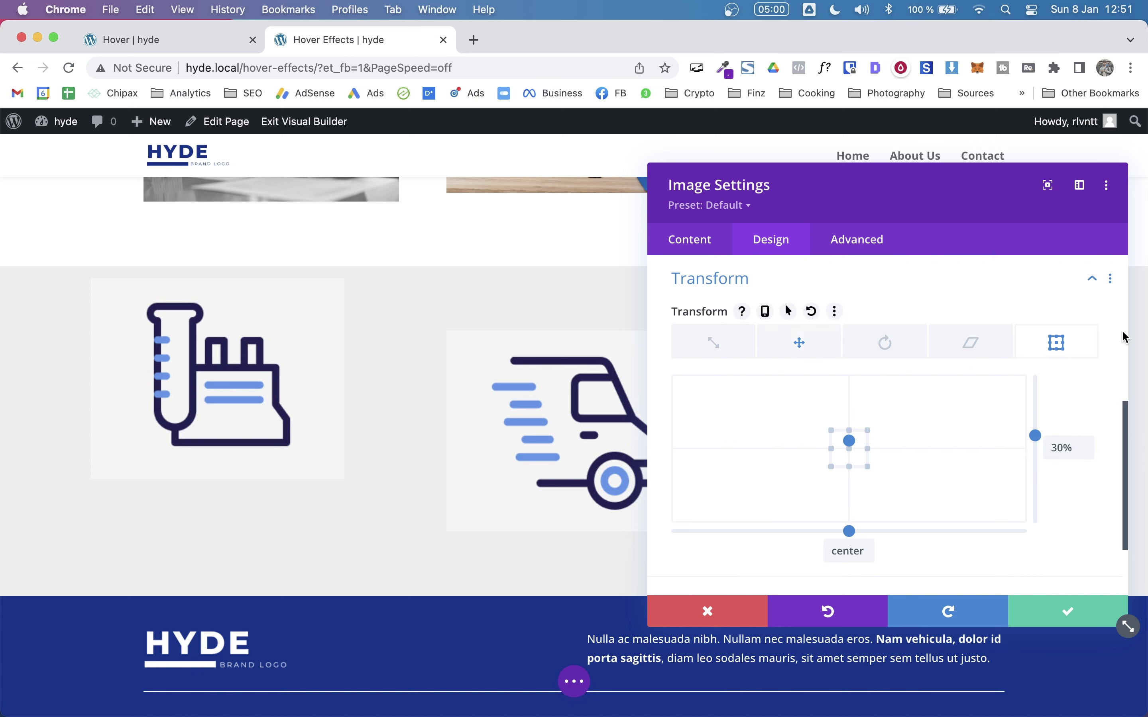
click(813, 313)
click(795, 338)
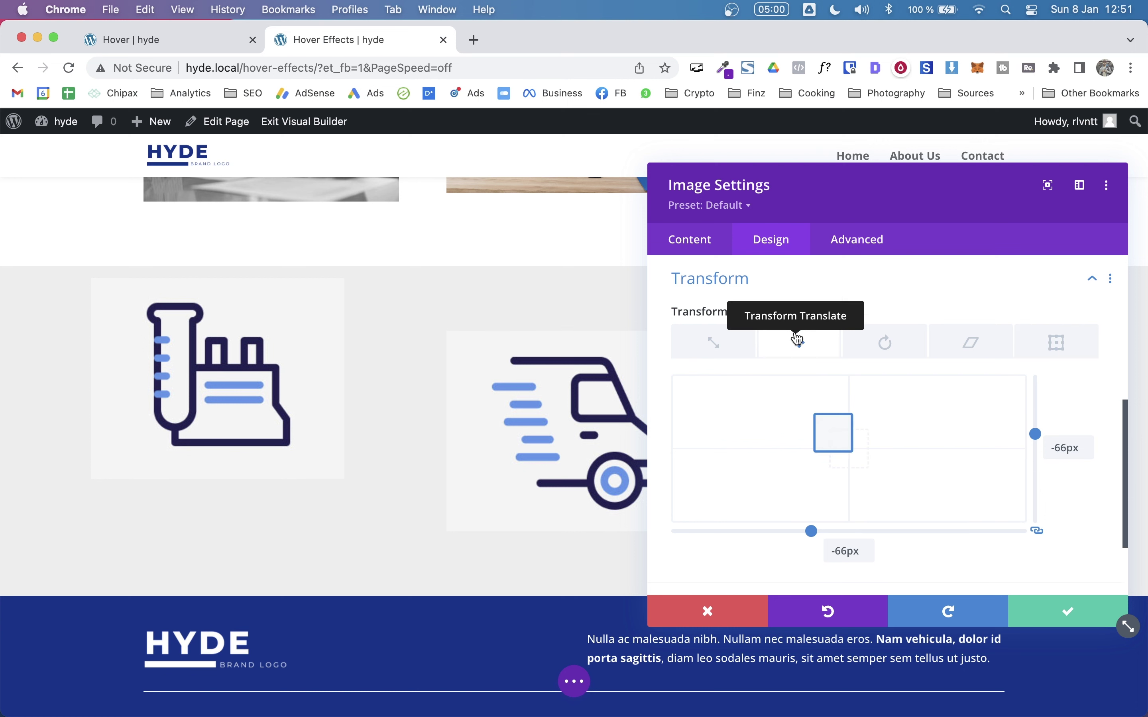
click(815, 314)
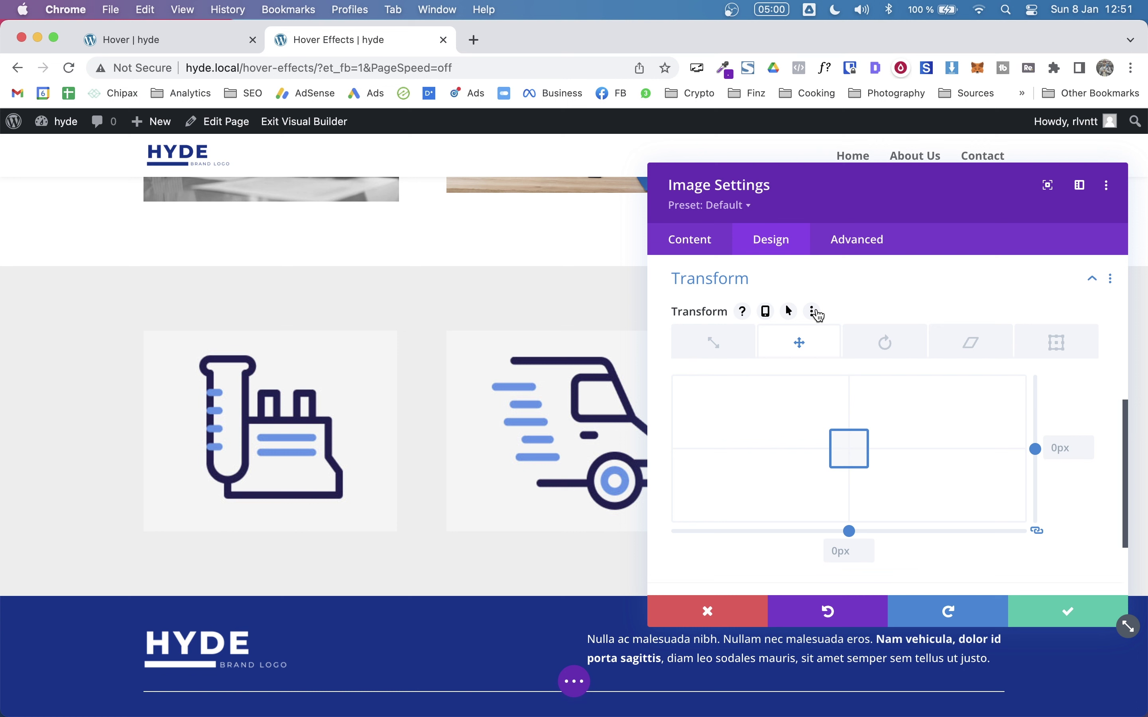
Enable hover for the test-tube factory icon's Transform, set its hover scale to 70% and save the image settings
click(689, 348)
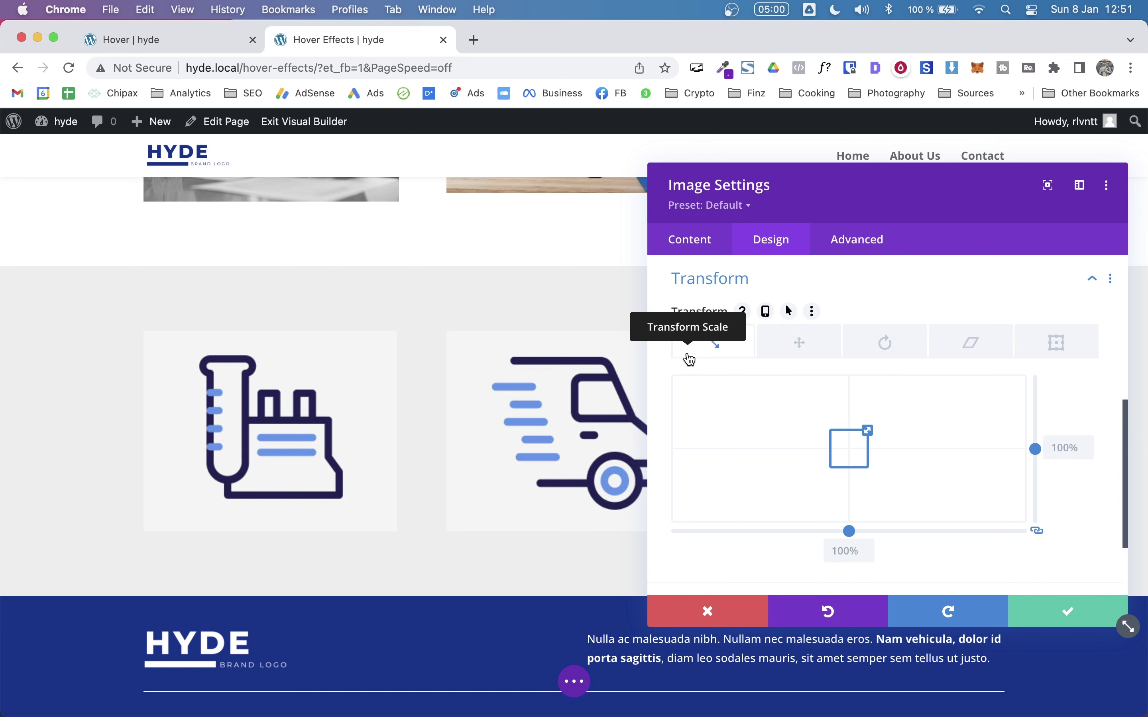
click(789, 312)
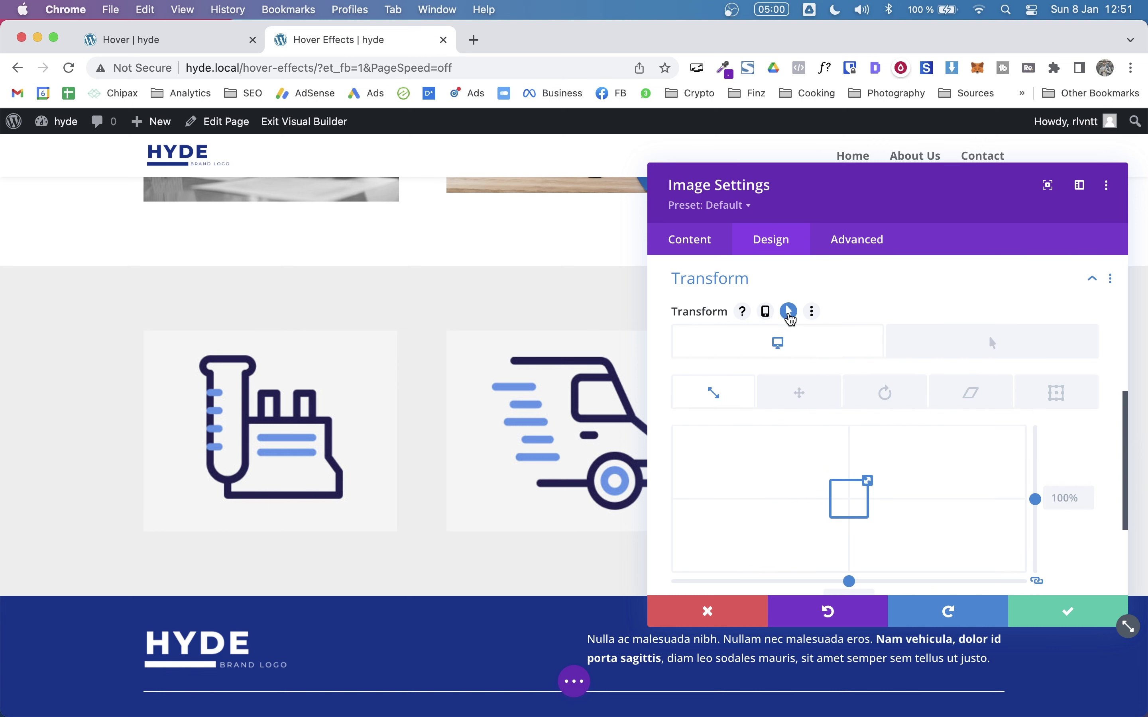
click(1020, 358)
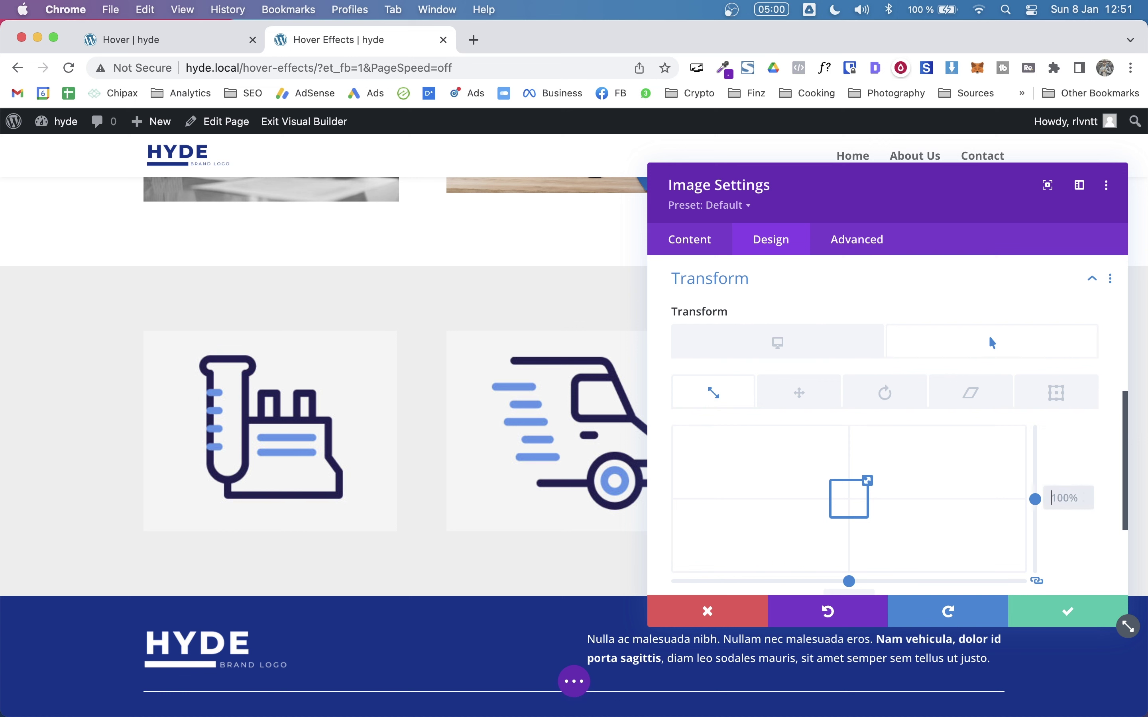
key(shift+Down)
key(shift+Down)
key(shift+Down)
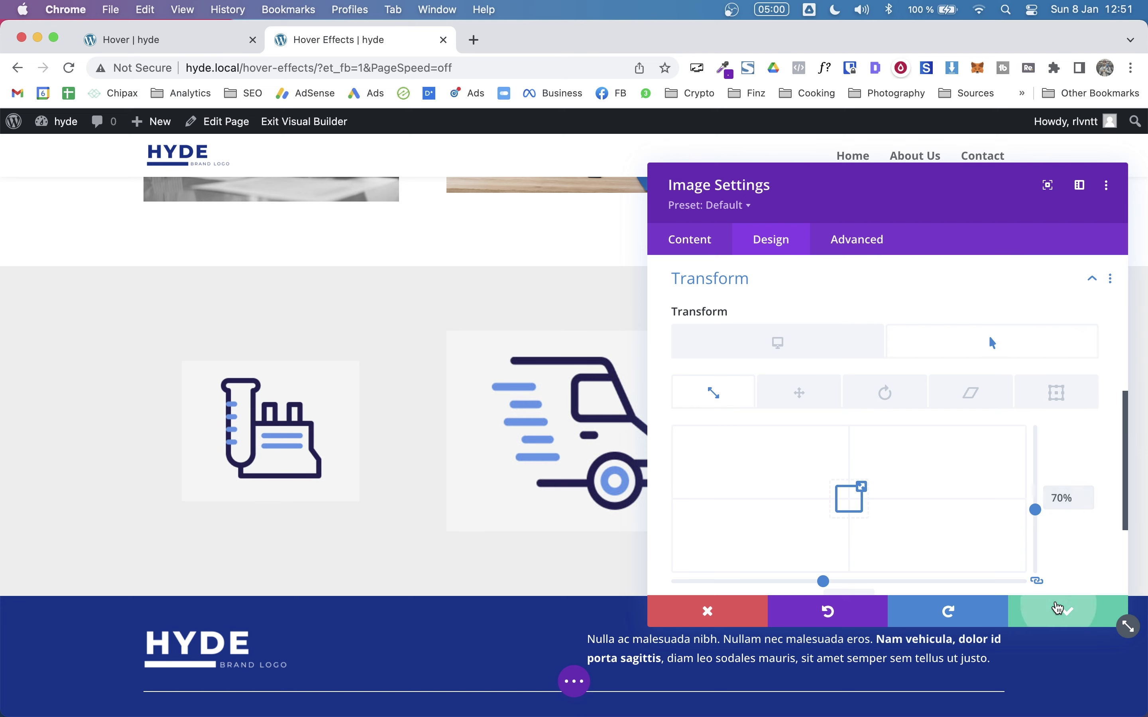
click(1067, 612)
Enable hover for the delivery van icon's Transform, set its hover scale to 120% and save the image settings
mouse_move(555, 426)
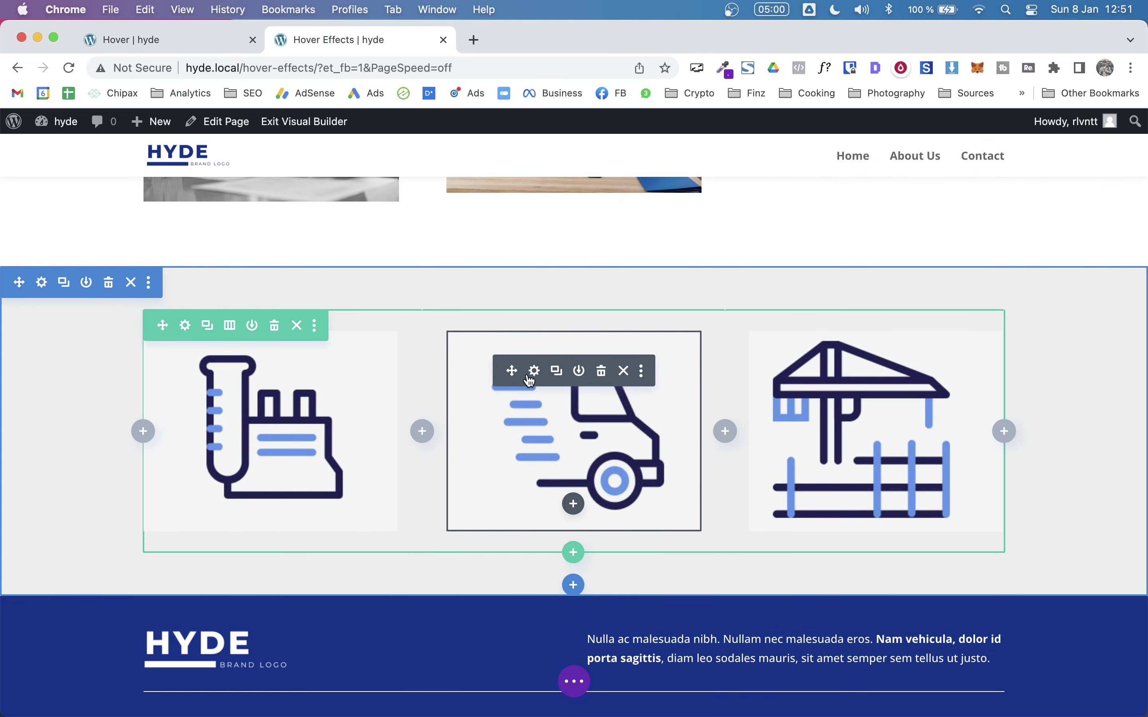
click(542, 376)
click(789, 241)
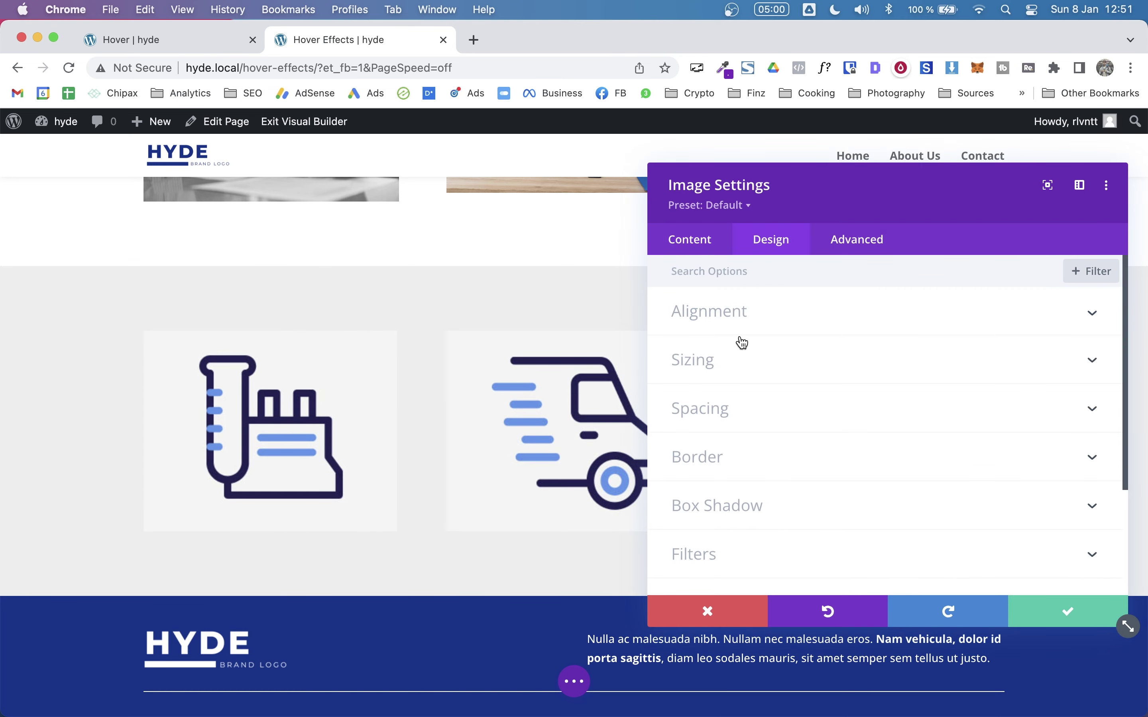
scroll(704, 525, down, 5)
click(736, 450)
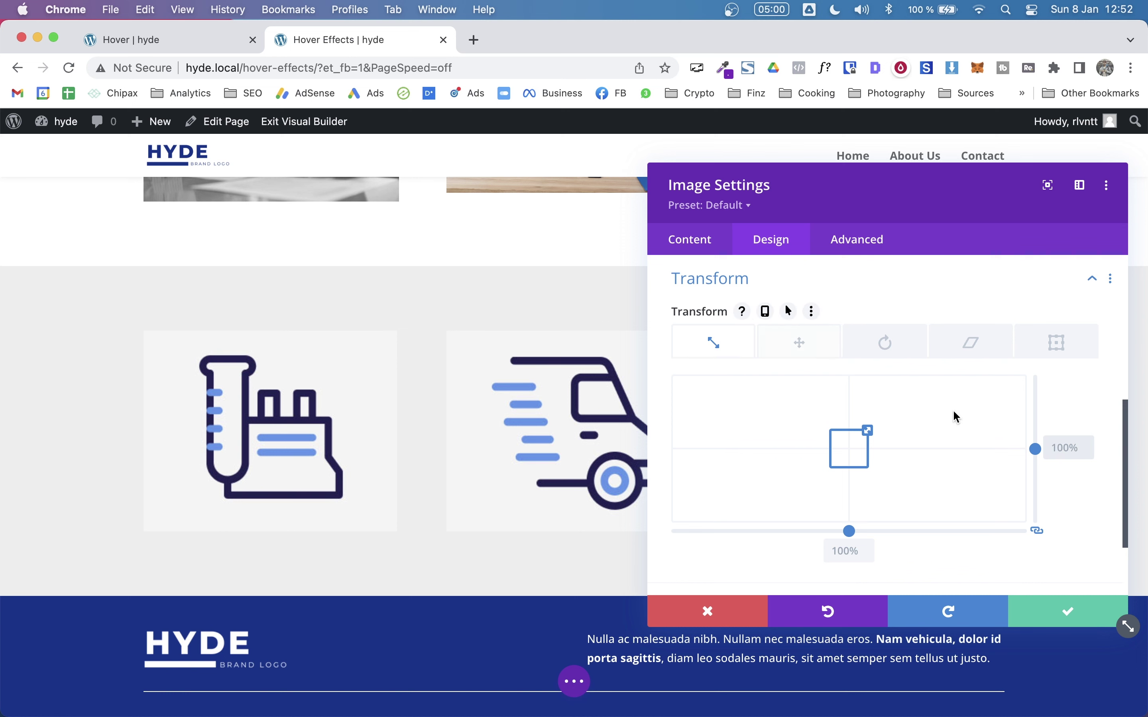
click(790, 311)
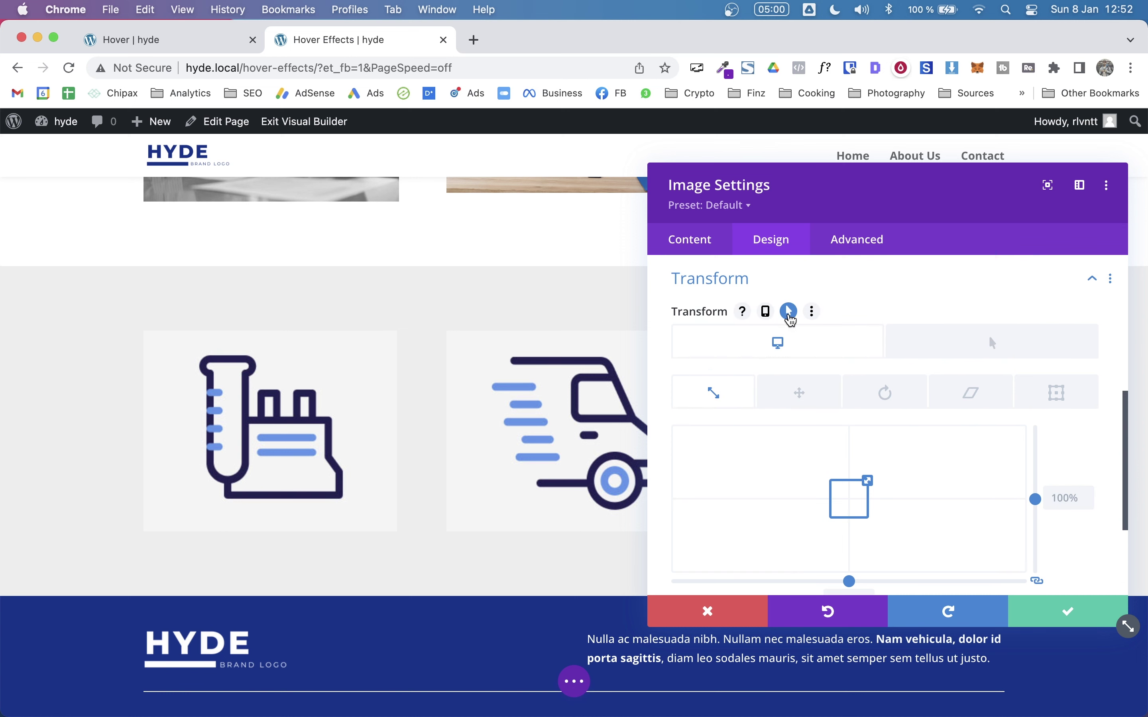
click(1035, 357)
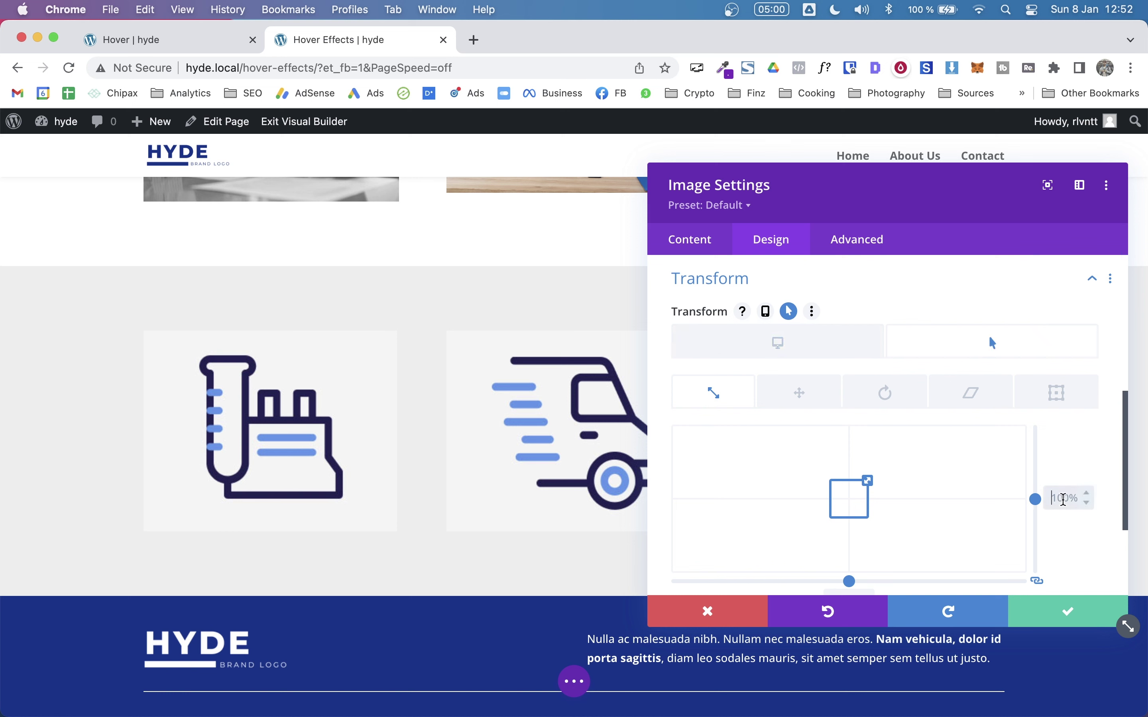
key(shift+Up)
key(shift+Up)
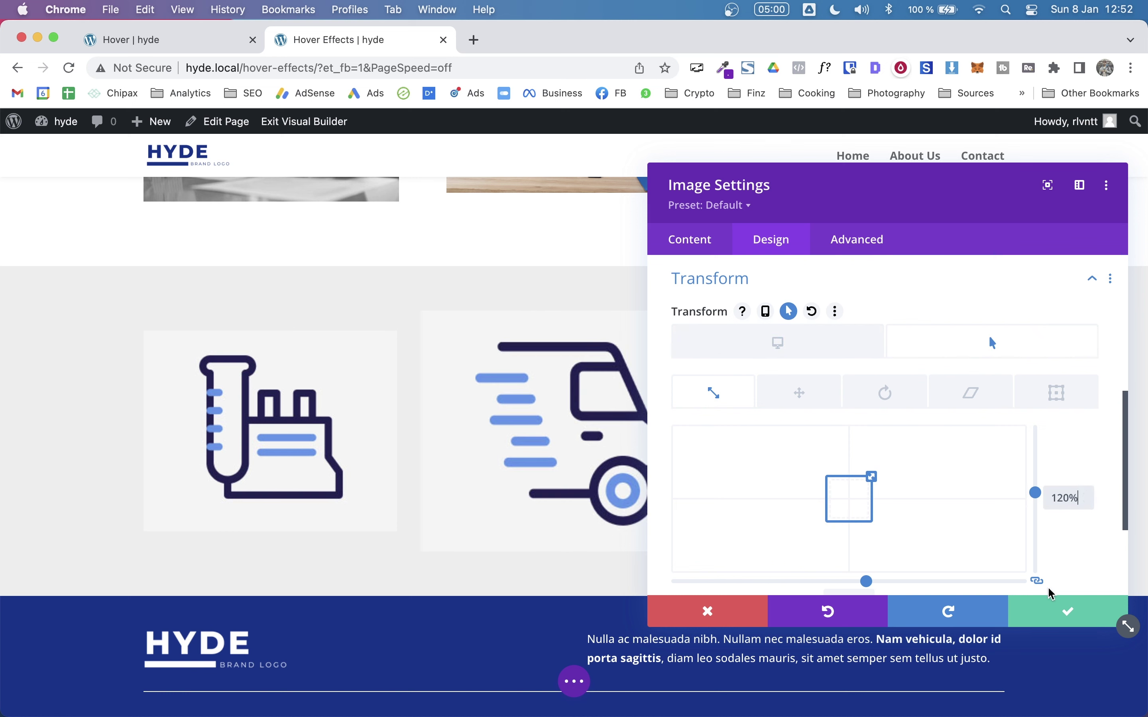
click(1061, 615)
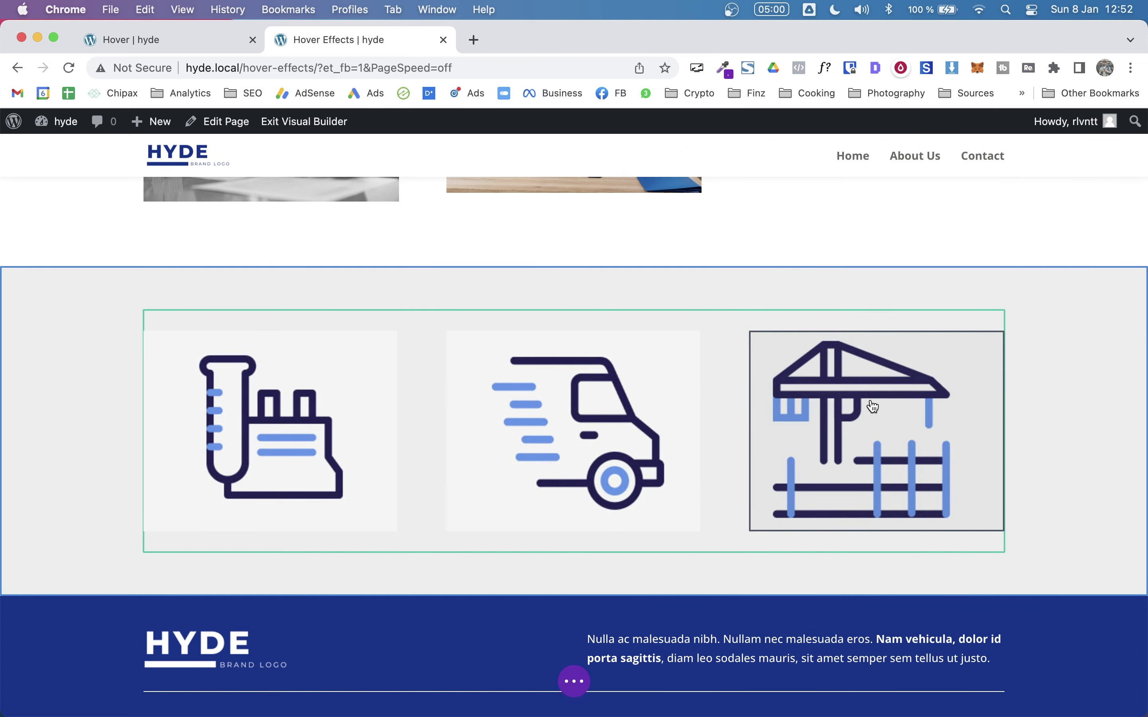
Copy the test-tube factory icon's module styles and paste them onto the crane icon
right_click(265, 366)
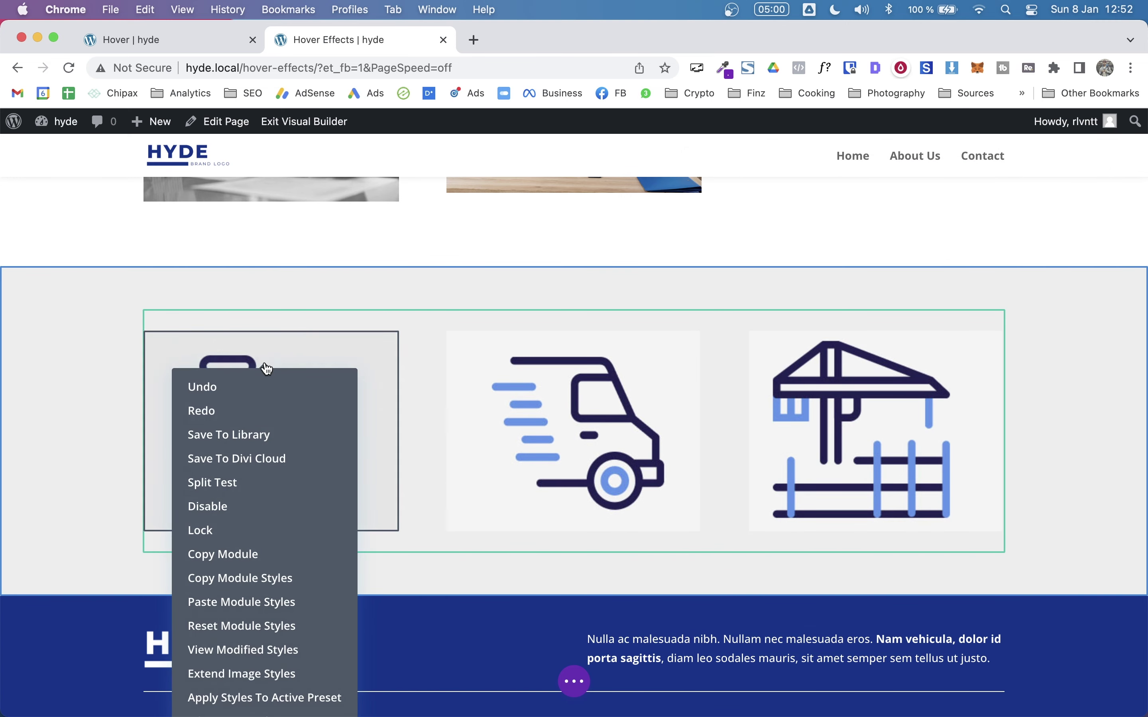
click(260, 576)
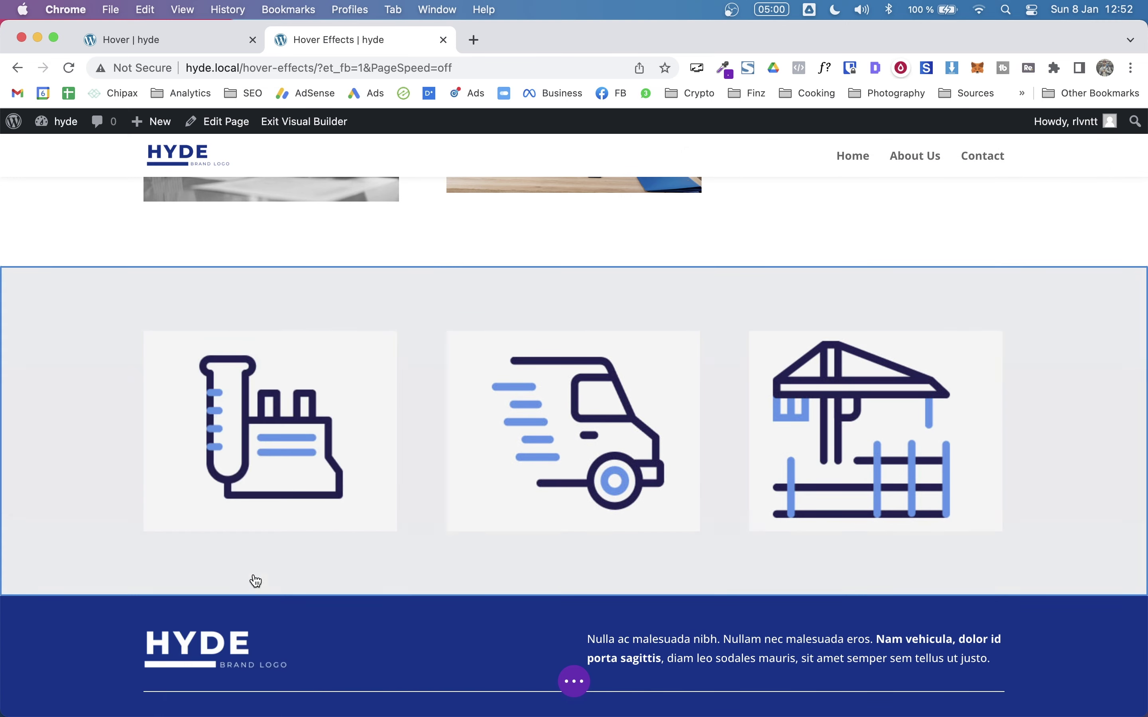
right_click(798, 393)
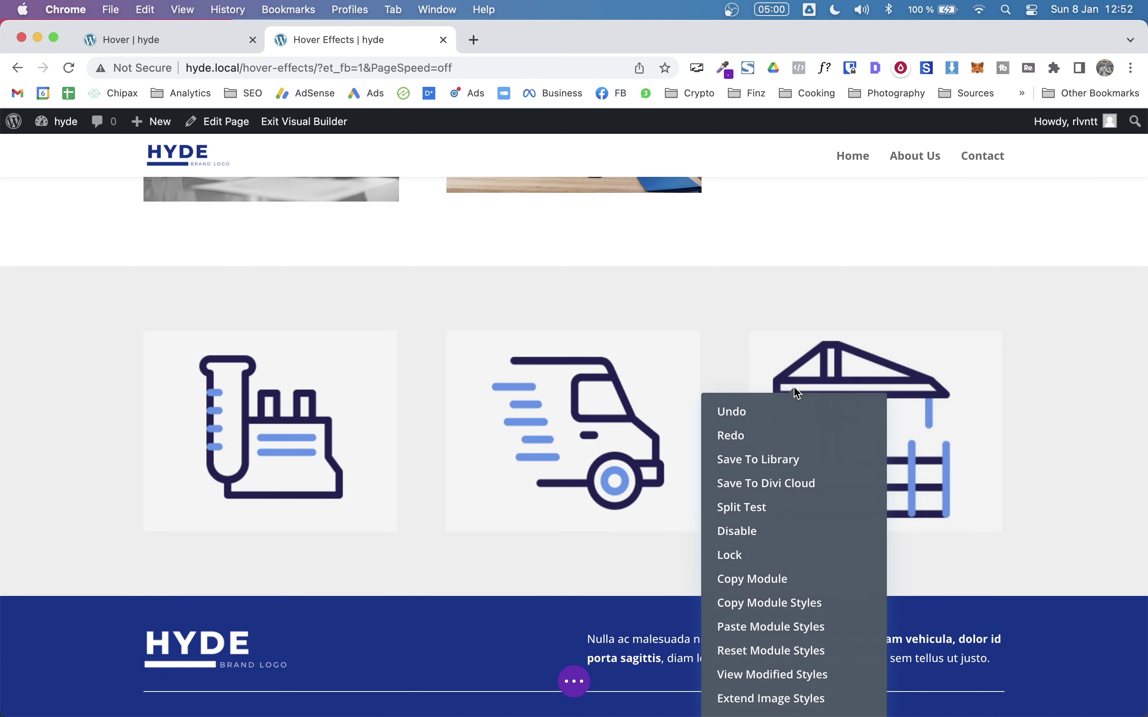
click(761, 627)
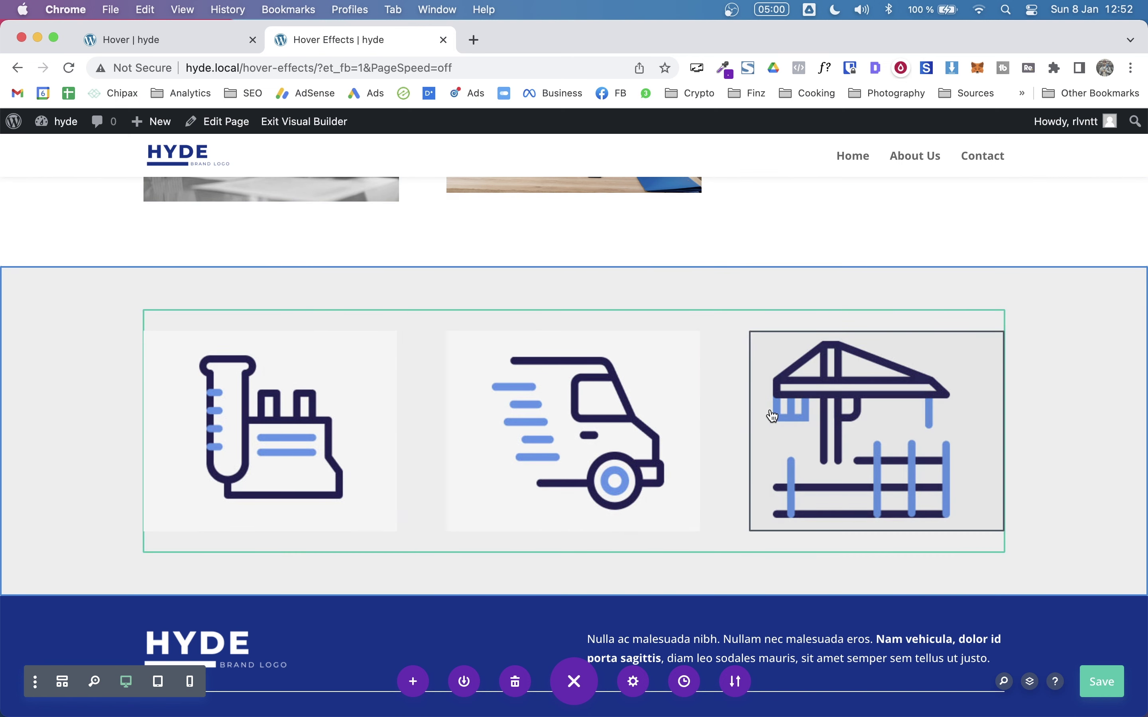
Exit the visual builder and examine the images' and icons' hover effects on the live page
scroll(531, 427, up, 4)
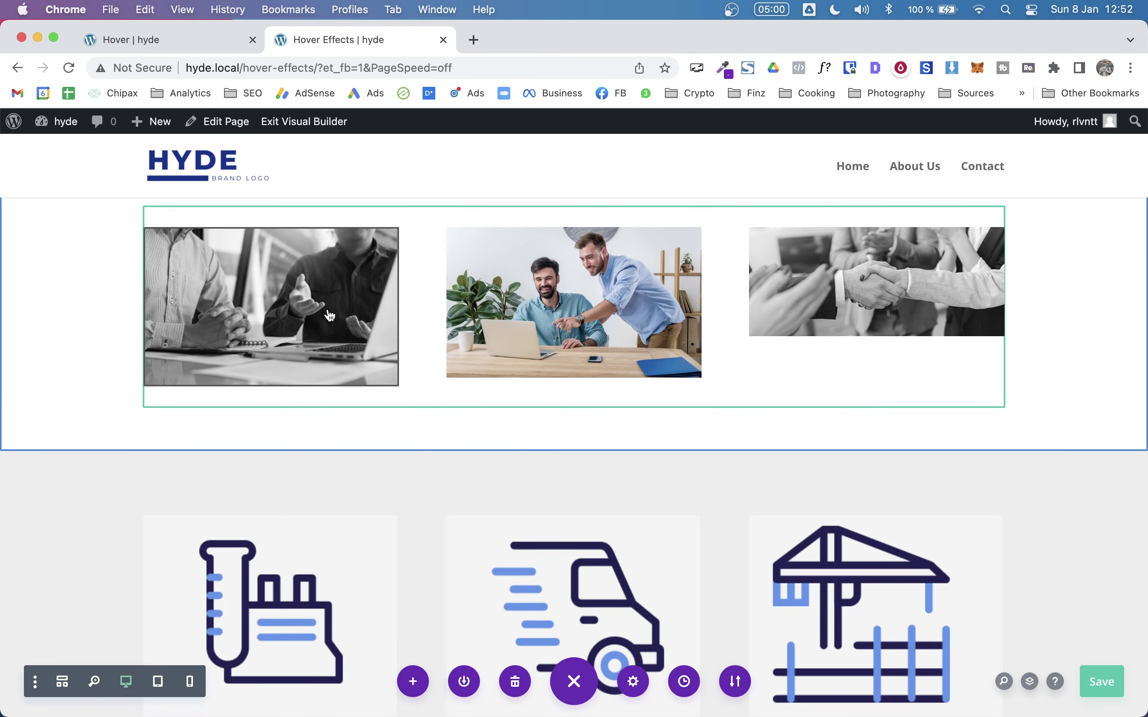
scroll(192, 335, down, 6)
scroll(194, 339, up, 3)
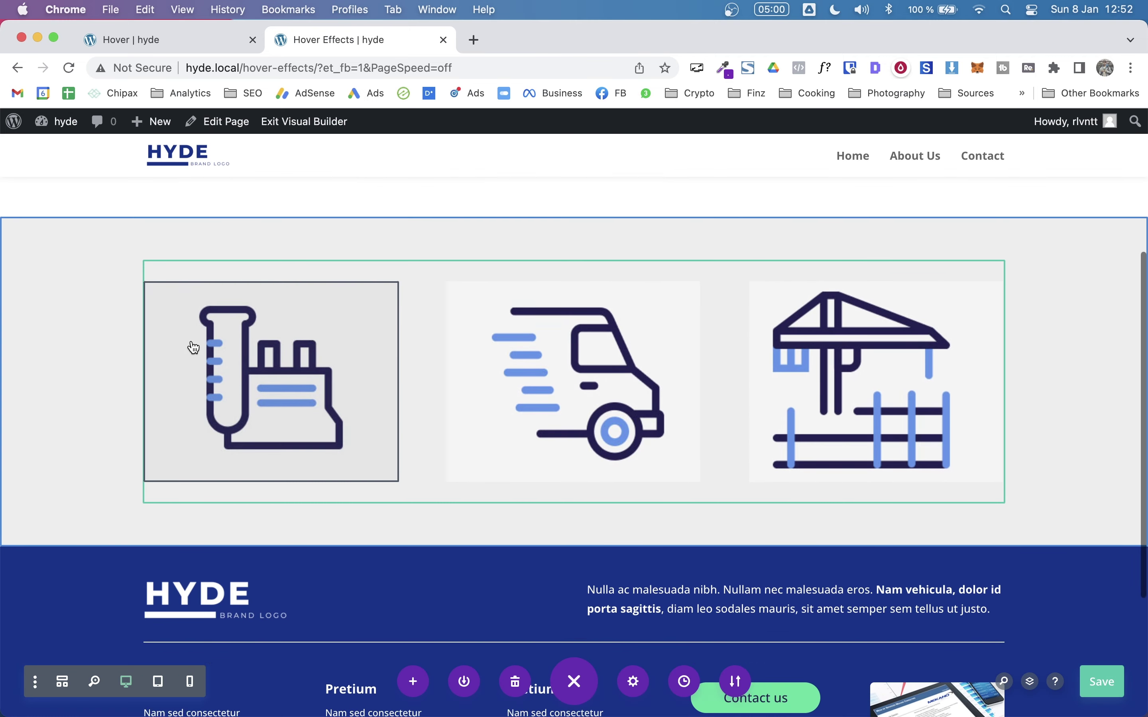
click(271, 124)
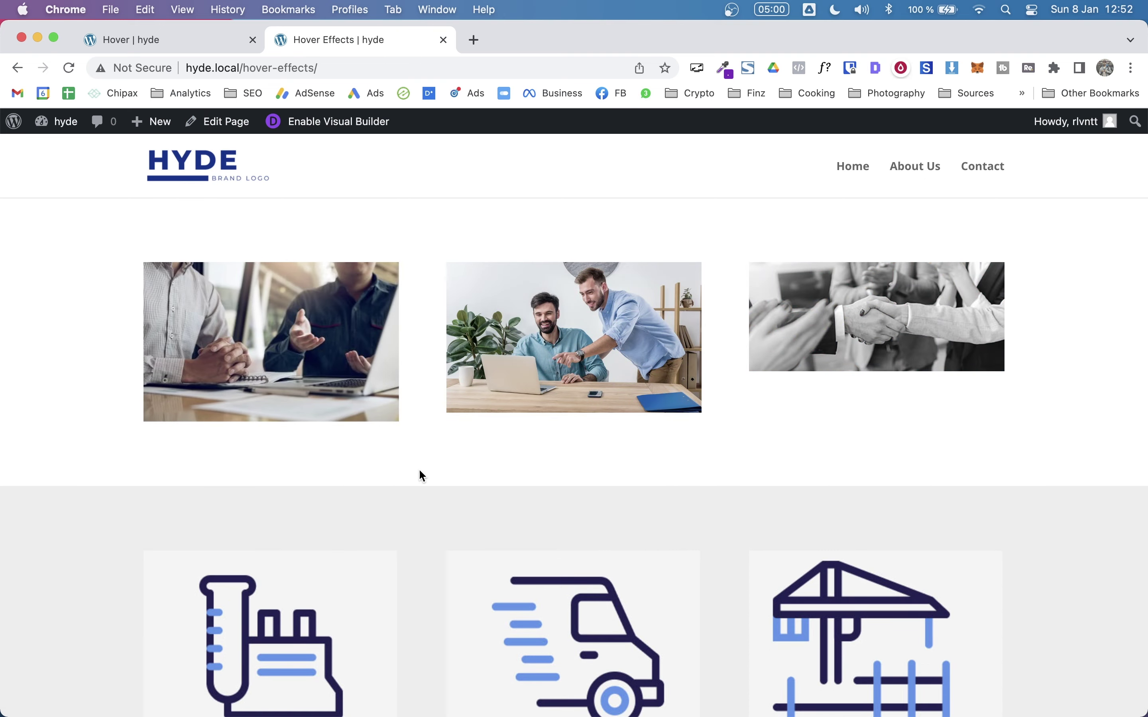
scroll(422, 475, down, 4)
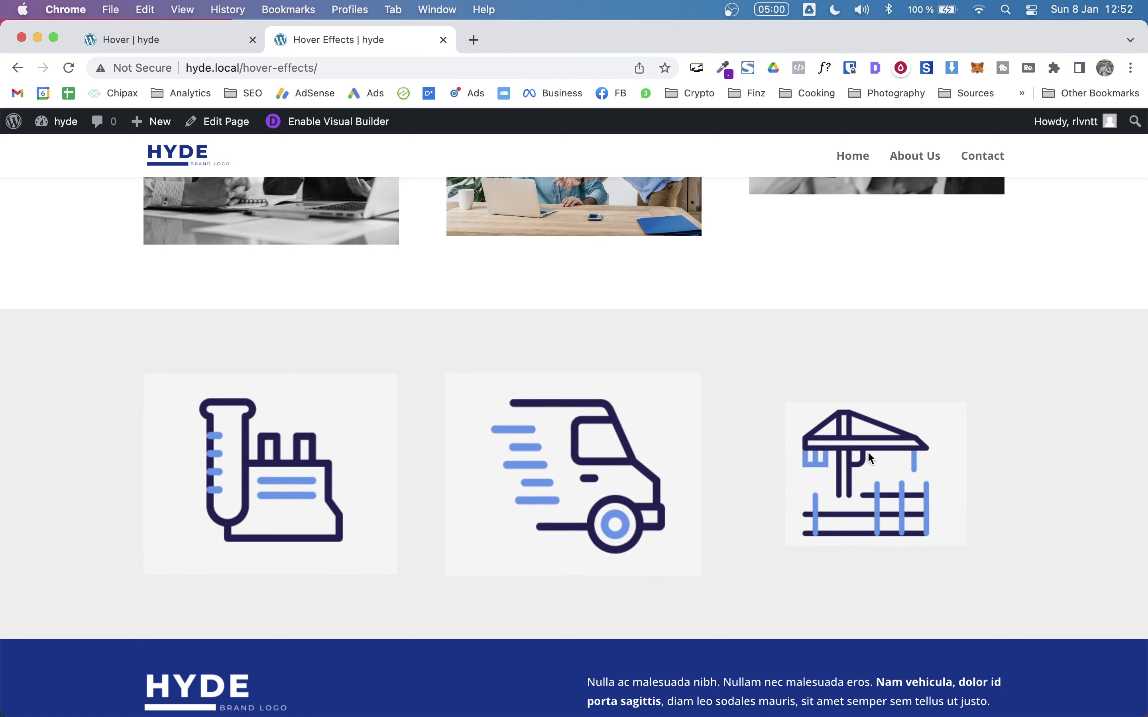
Re-enable the visual builder, set the test-tube factory icon's transition duration to 850ms and save the image settings
click(359, 122)
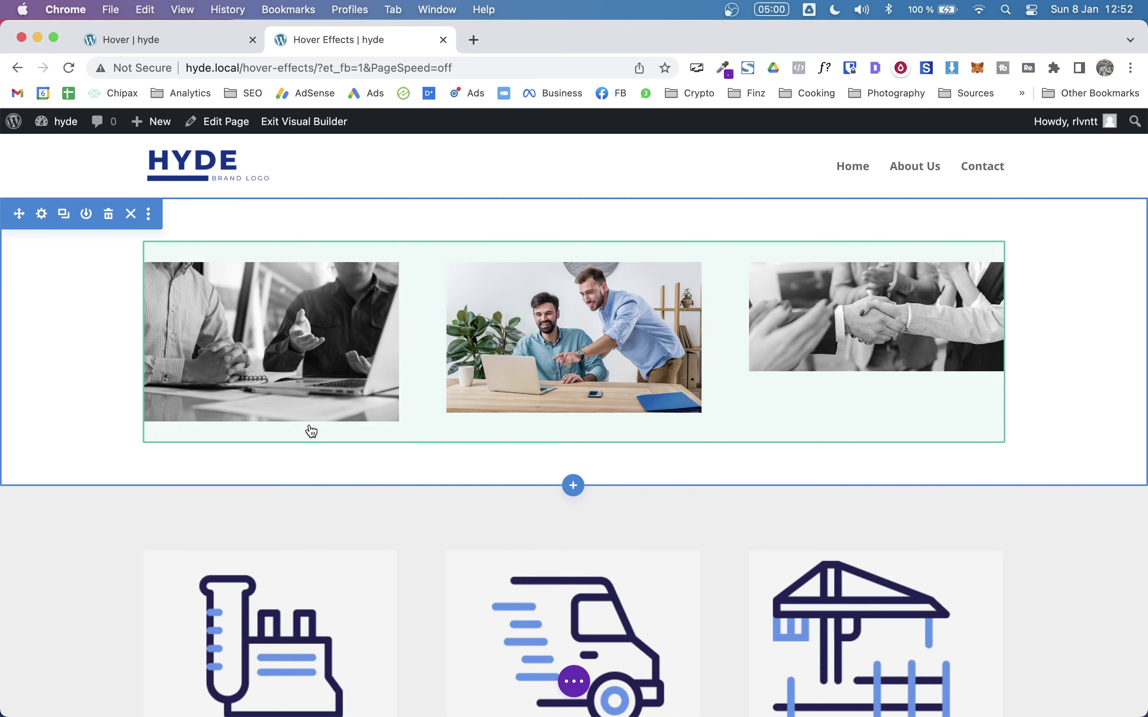
scroll(309, 429, down, 3)
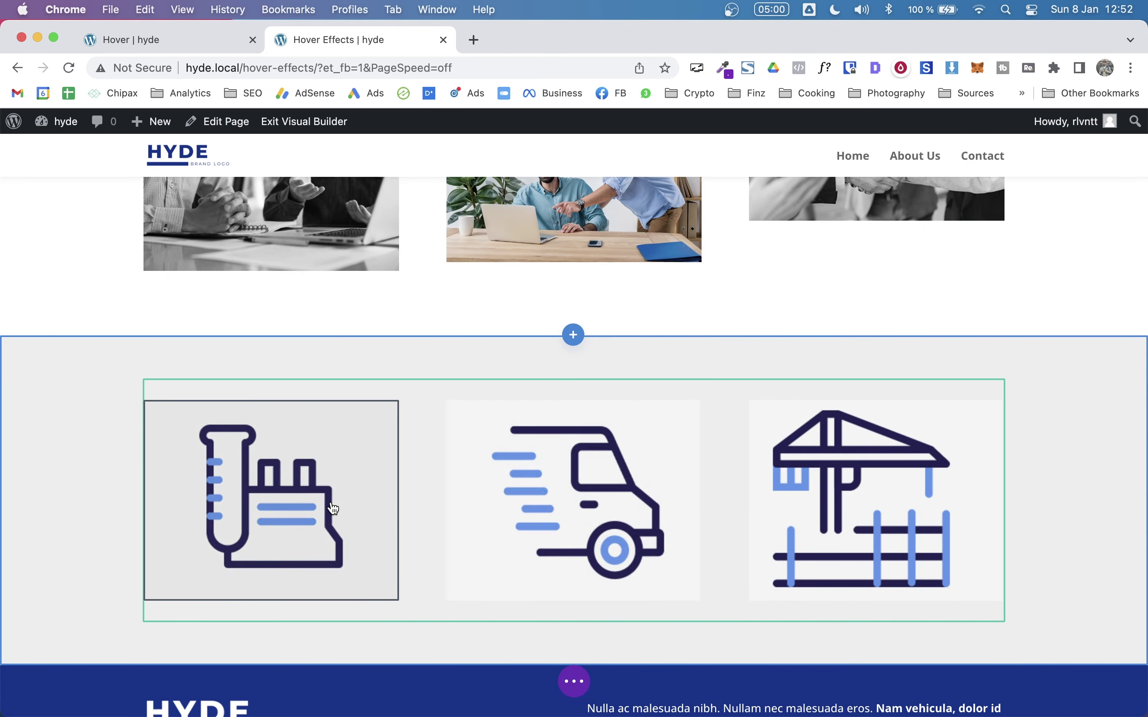
click(231, 440)
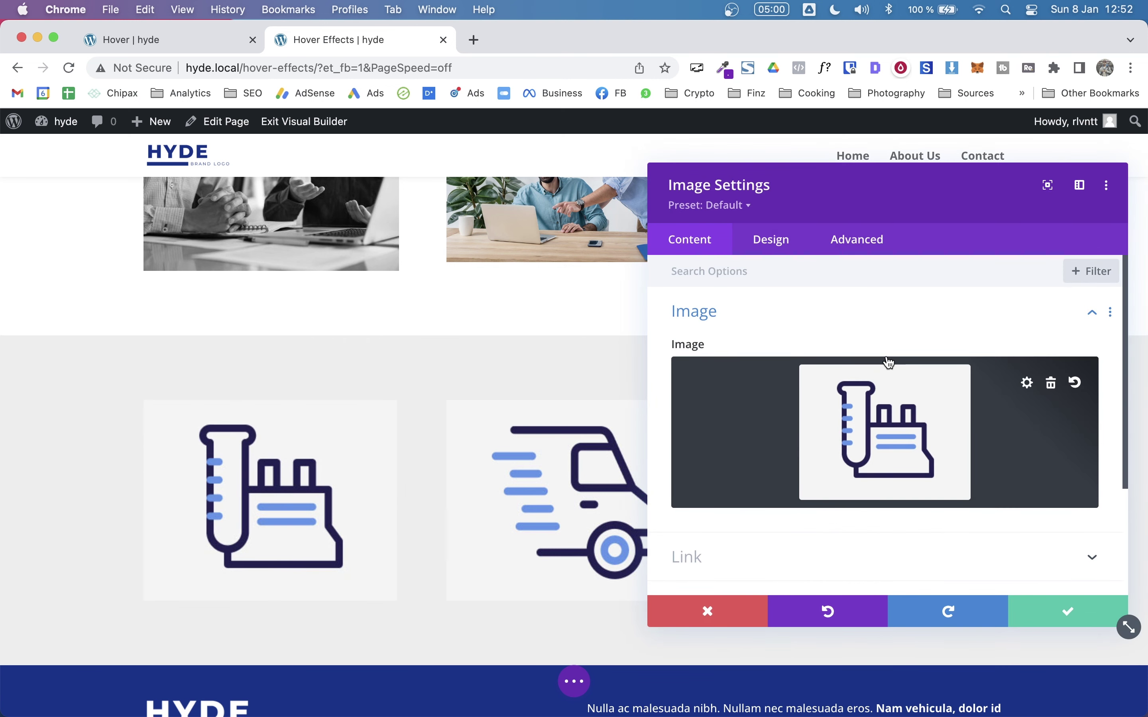
click(835, 244)
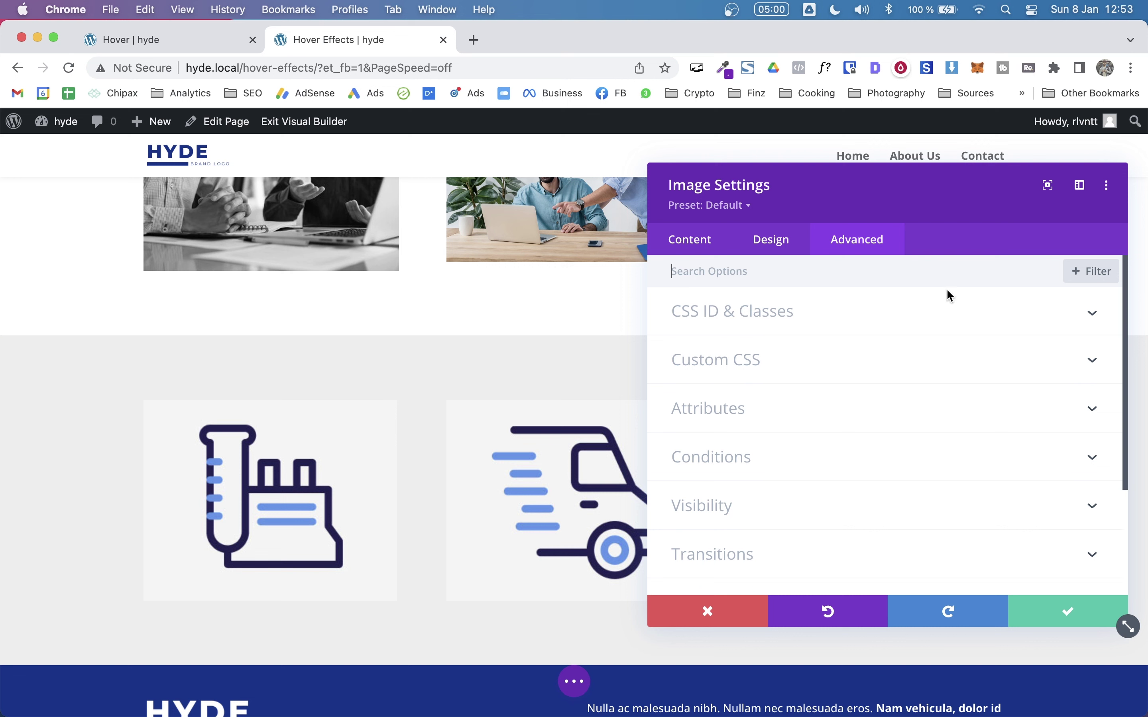
scroll(751, 470, down, 3)
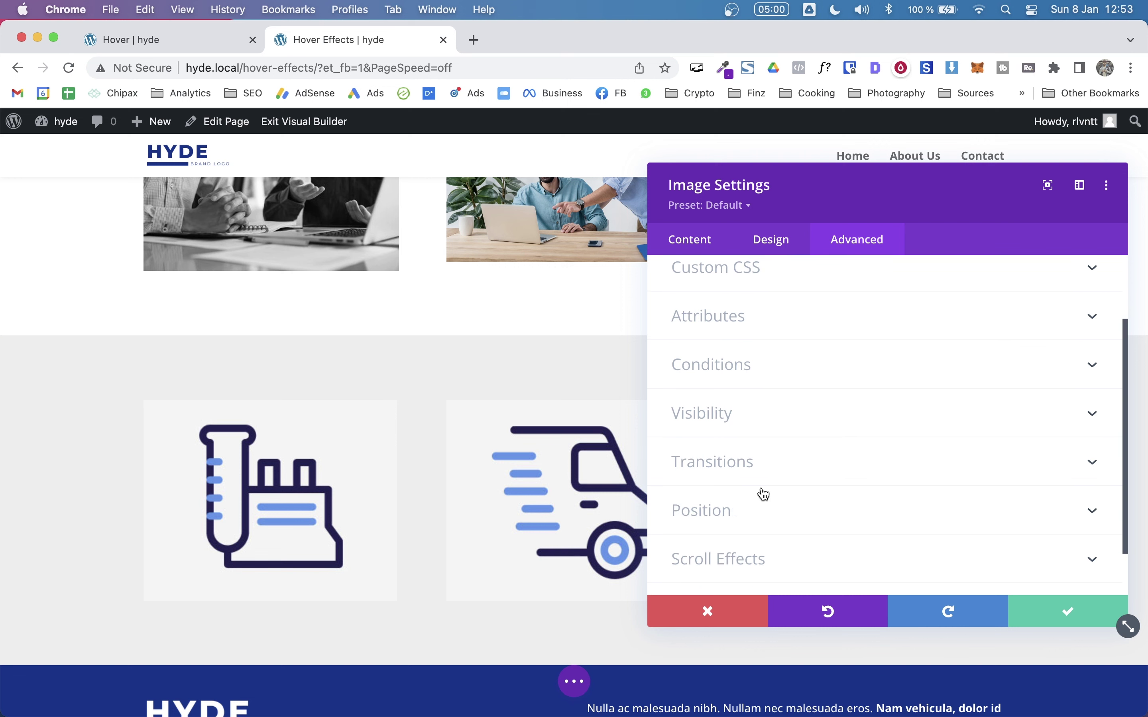
click(1092, 466)
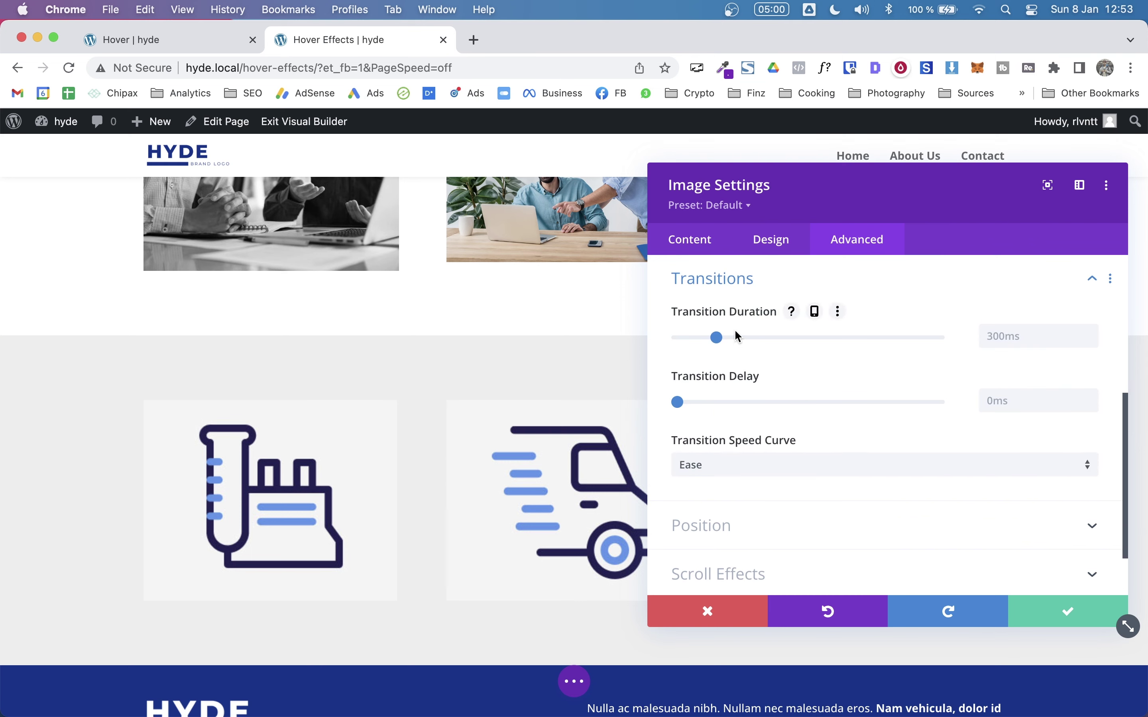
click(724, 338)
drag(723, 338, 764, 347)
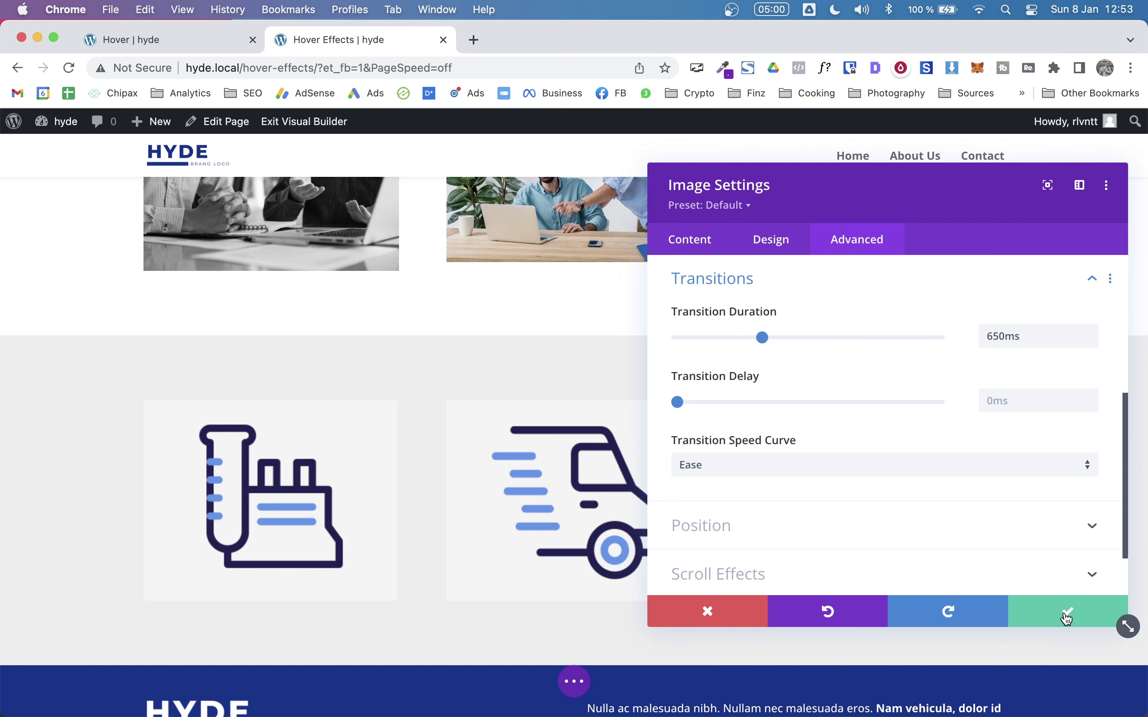
drag(762, 338, 791, 339)
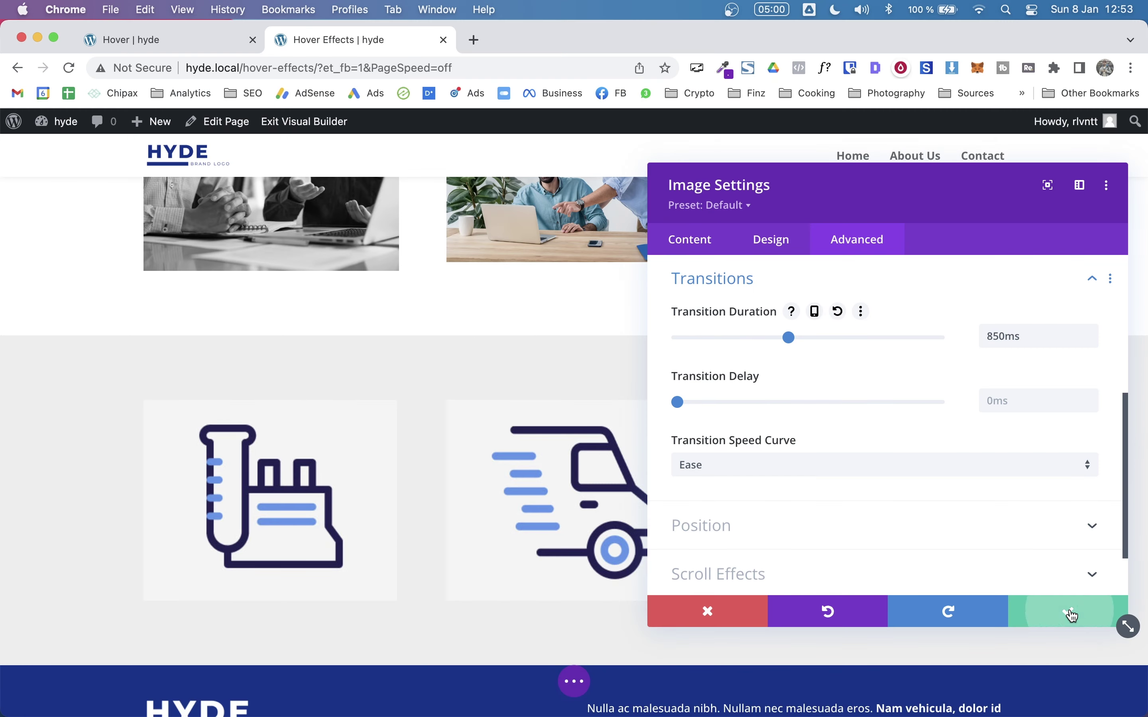
click(1124, 616)
Open the live page hyde.local/hover-effects/ in a new browser tab and check the icon section's hover effects
click(318, 66)
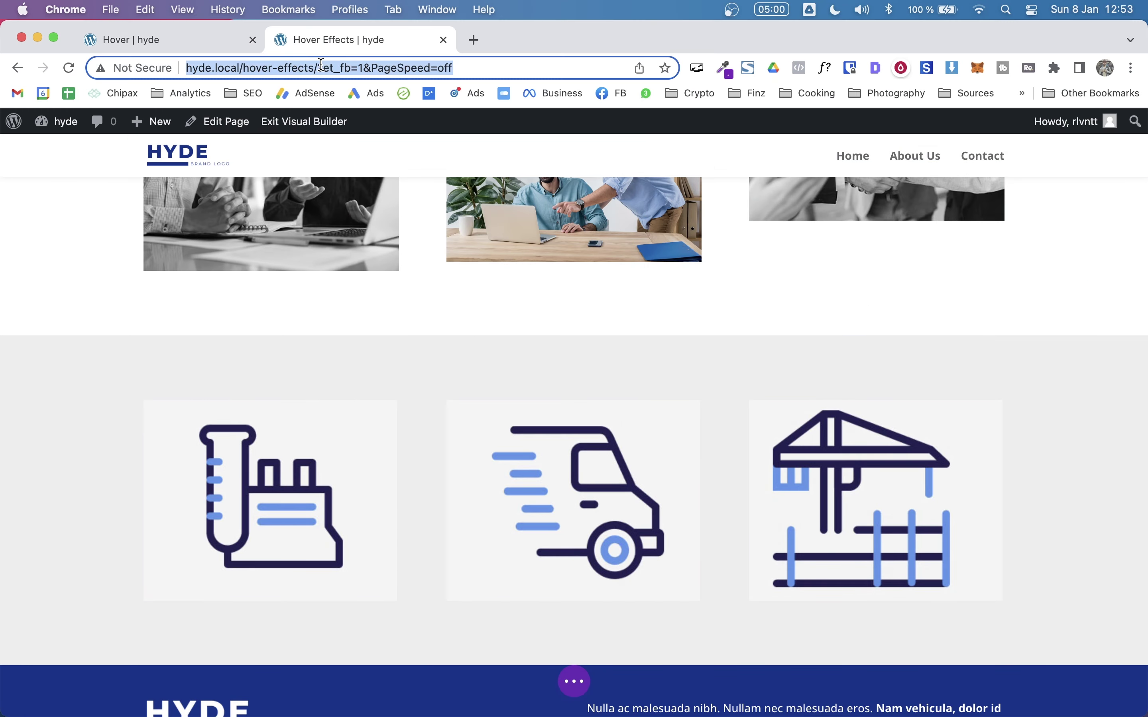
click(316, 67)
key(shift+Home)
key(super+c)
key(super+t)
key(super+v)
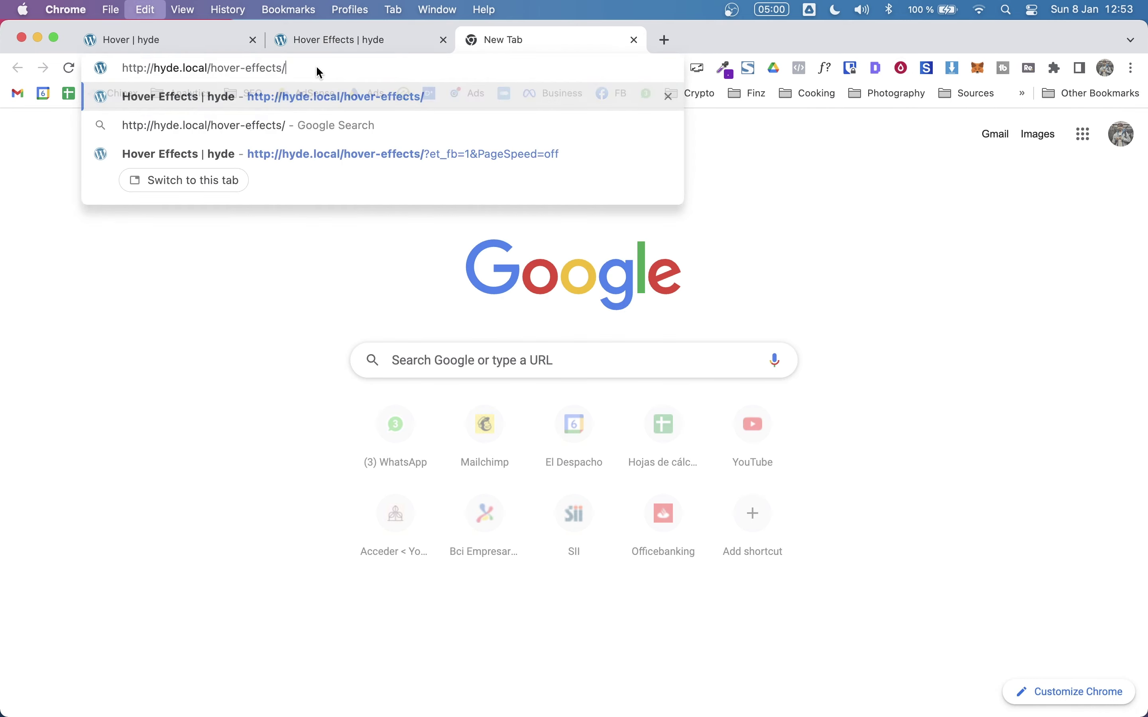
key(Return)
scroll(76, 446, down, 3)
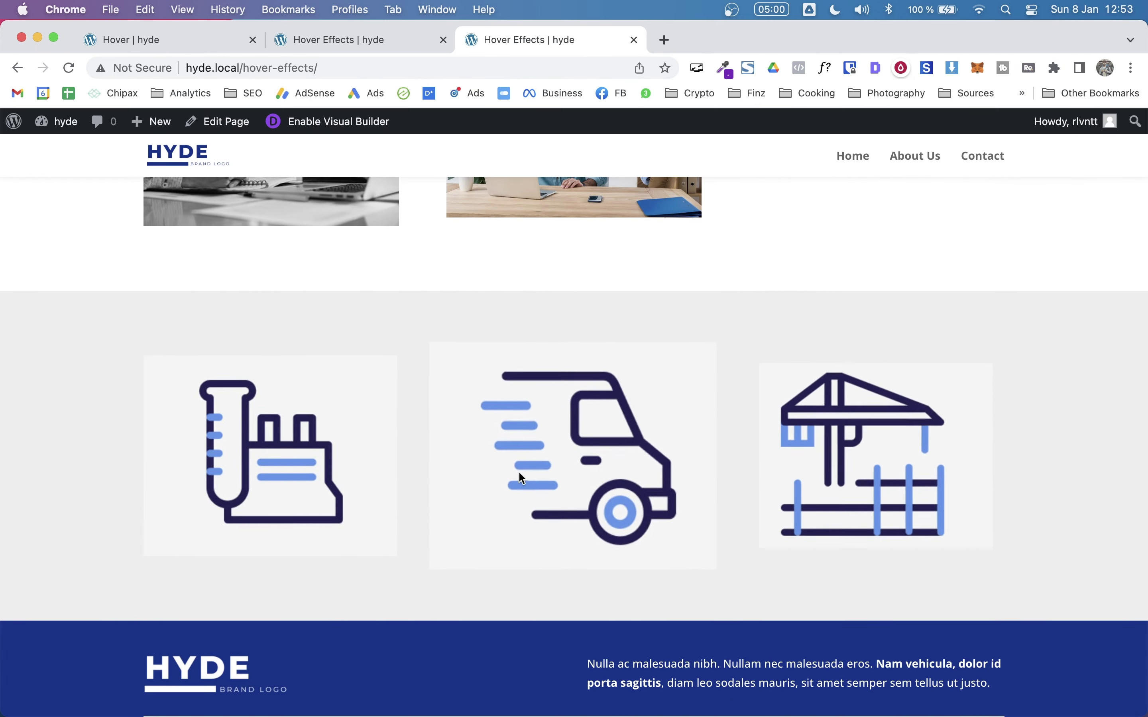
Save the page in the builder and reload the live page to test the factory icon's hover transition
click(323, 41)
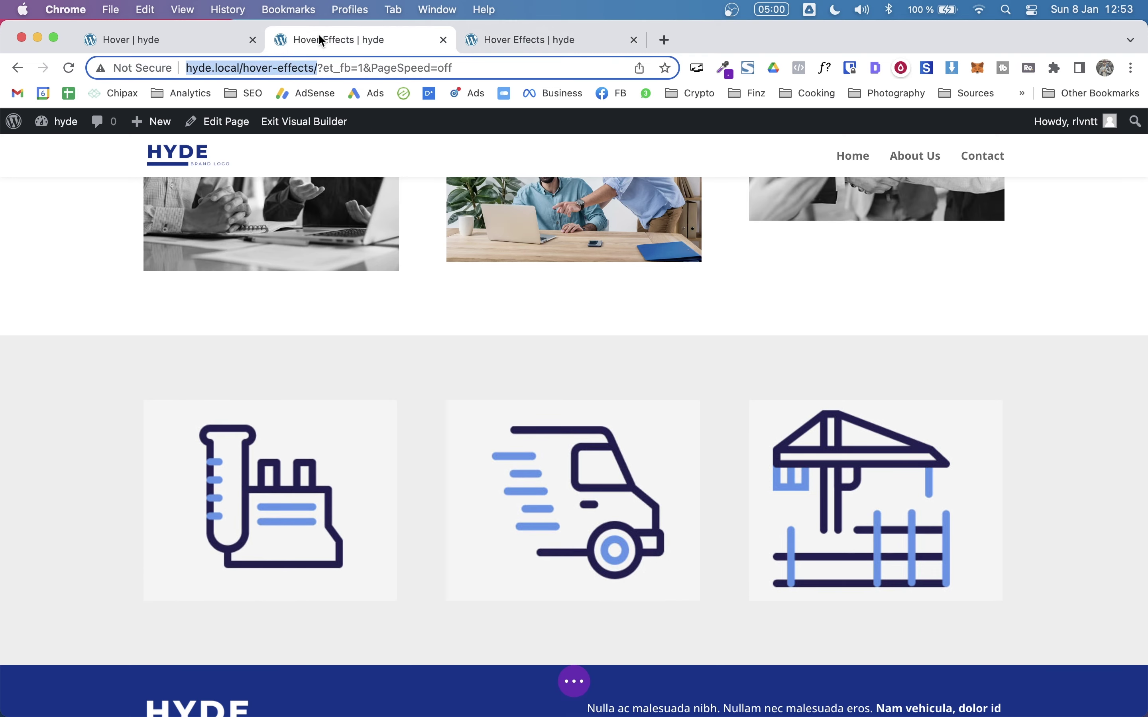
key(super+s)
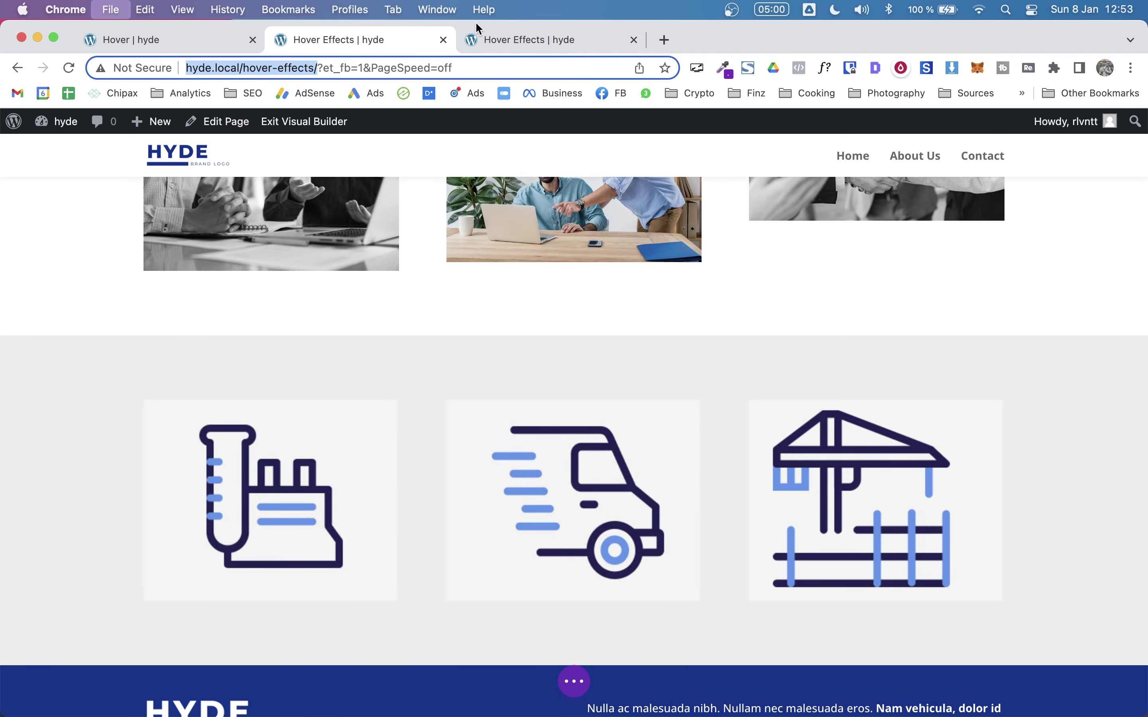
key(Return)
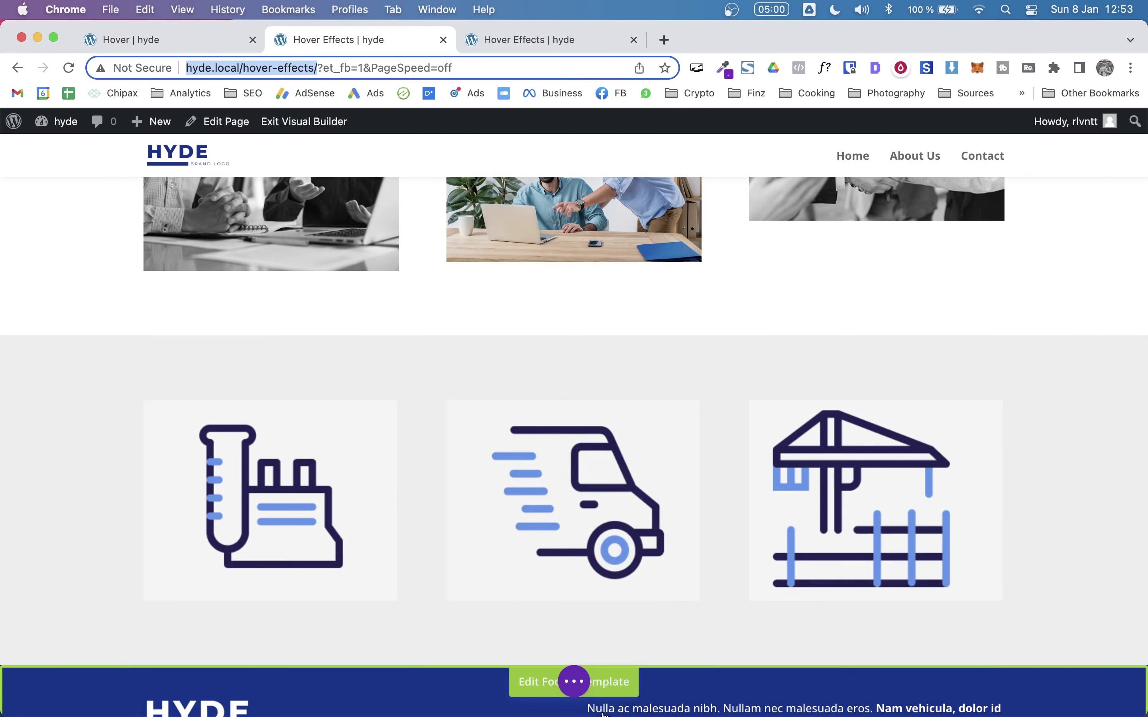
click(1104, 686)
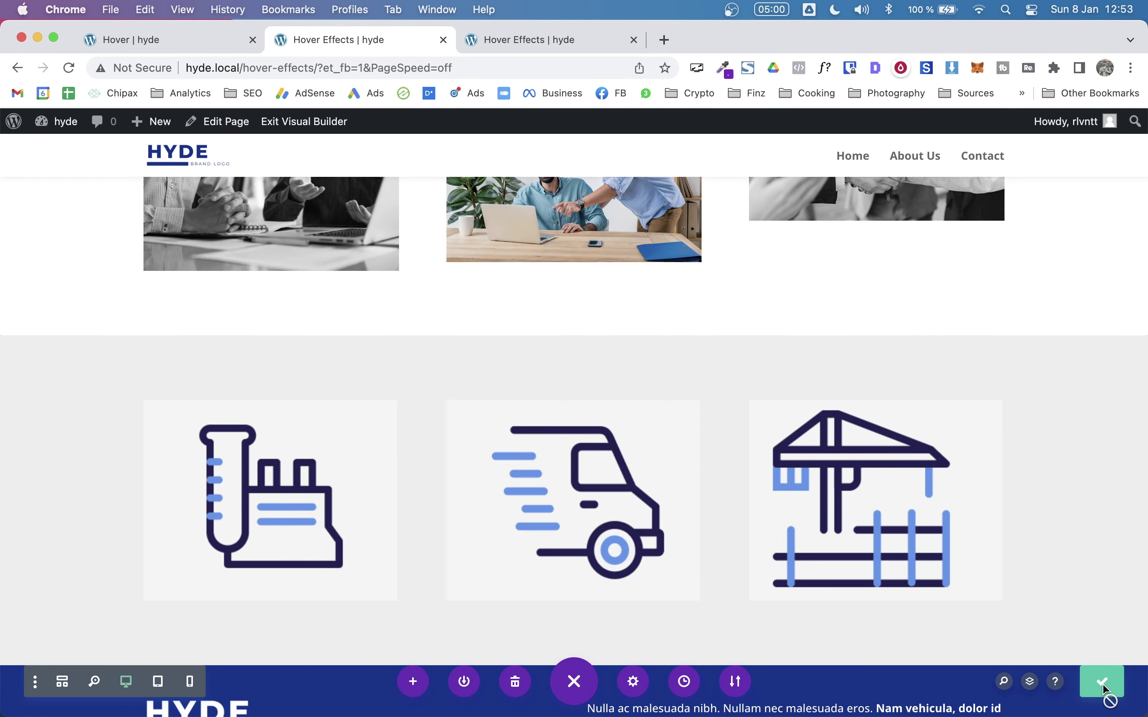
click(576, 47)
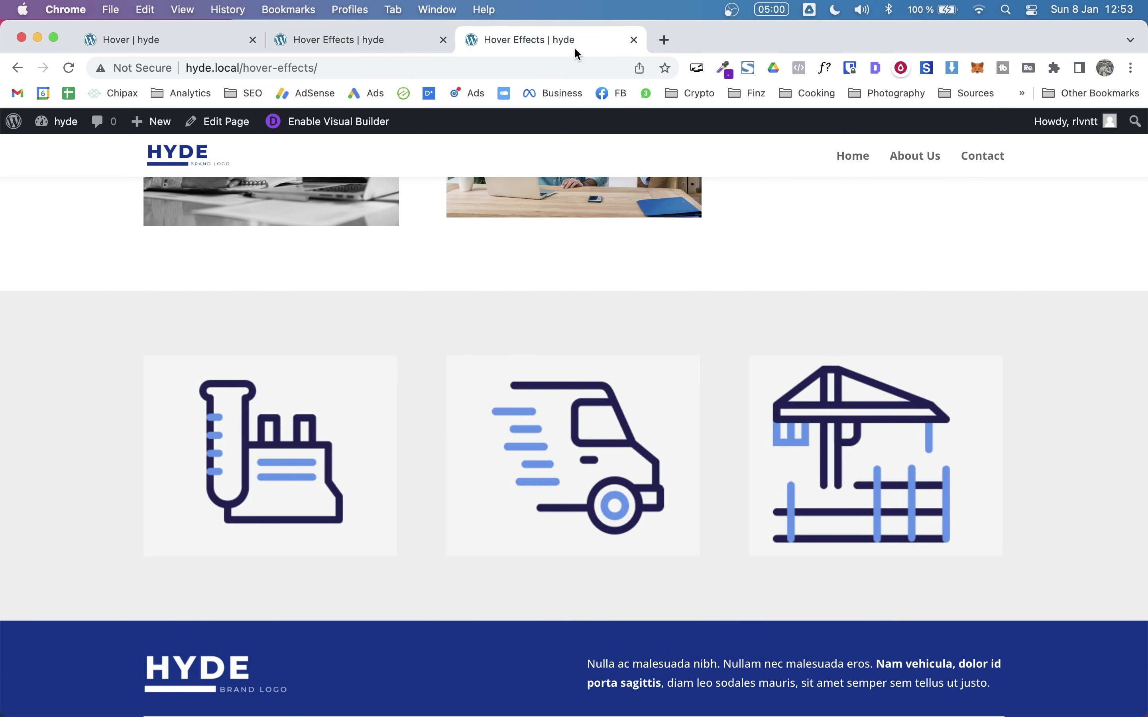
key(super+r)
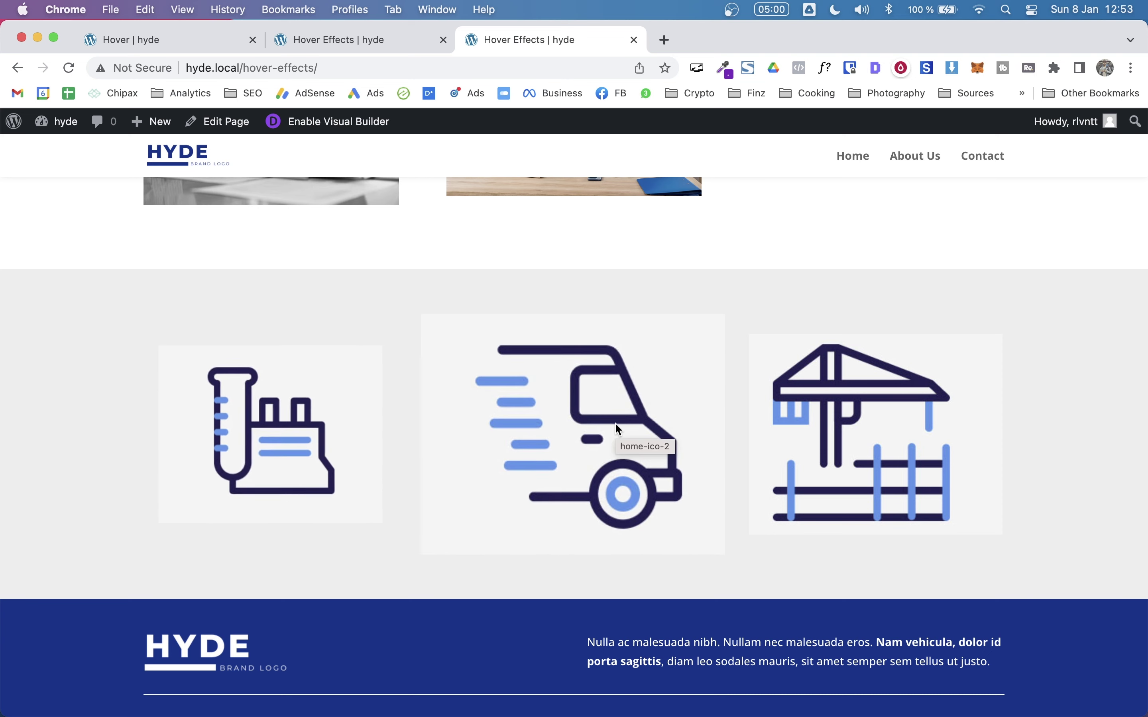
Set the delivery van icon's transition delay to 100ms in the builder and save the image settings
click(305, 38)
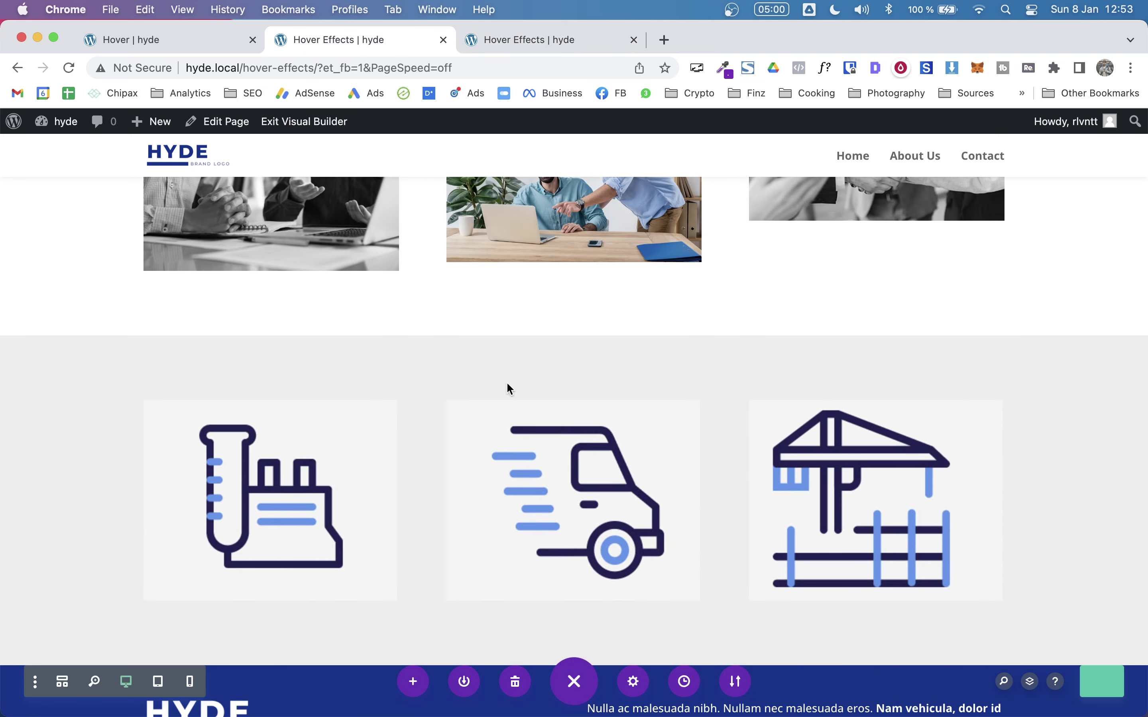
click(537, 434)
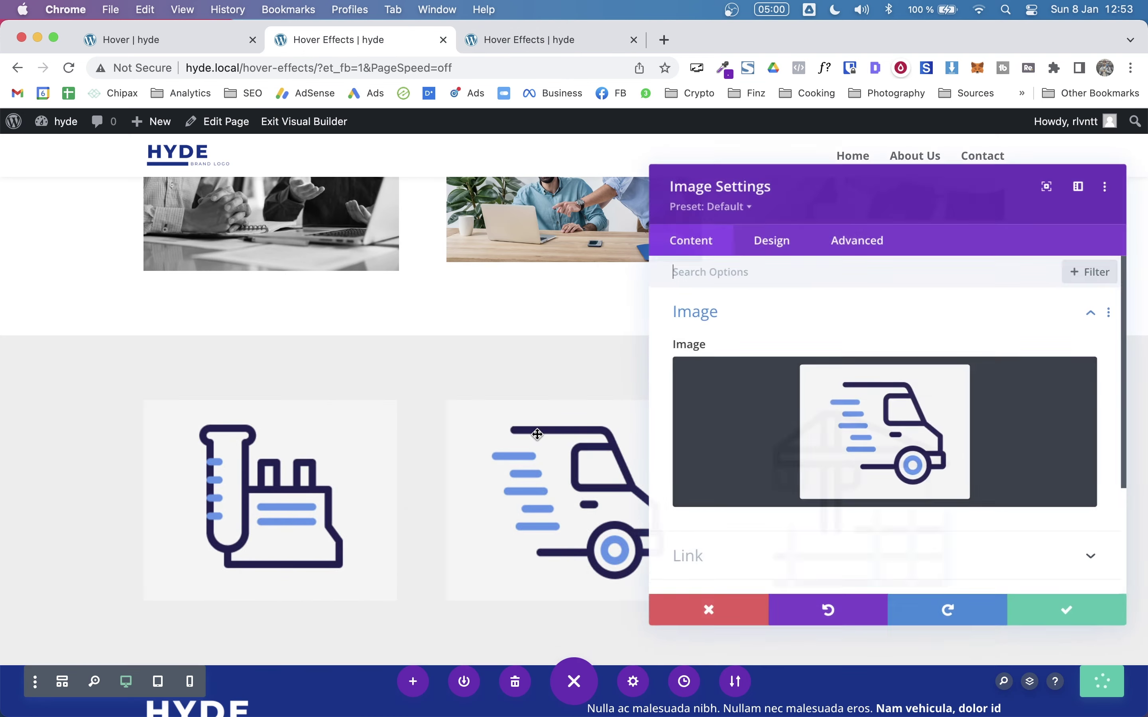
click(872, 244)
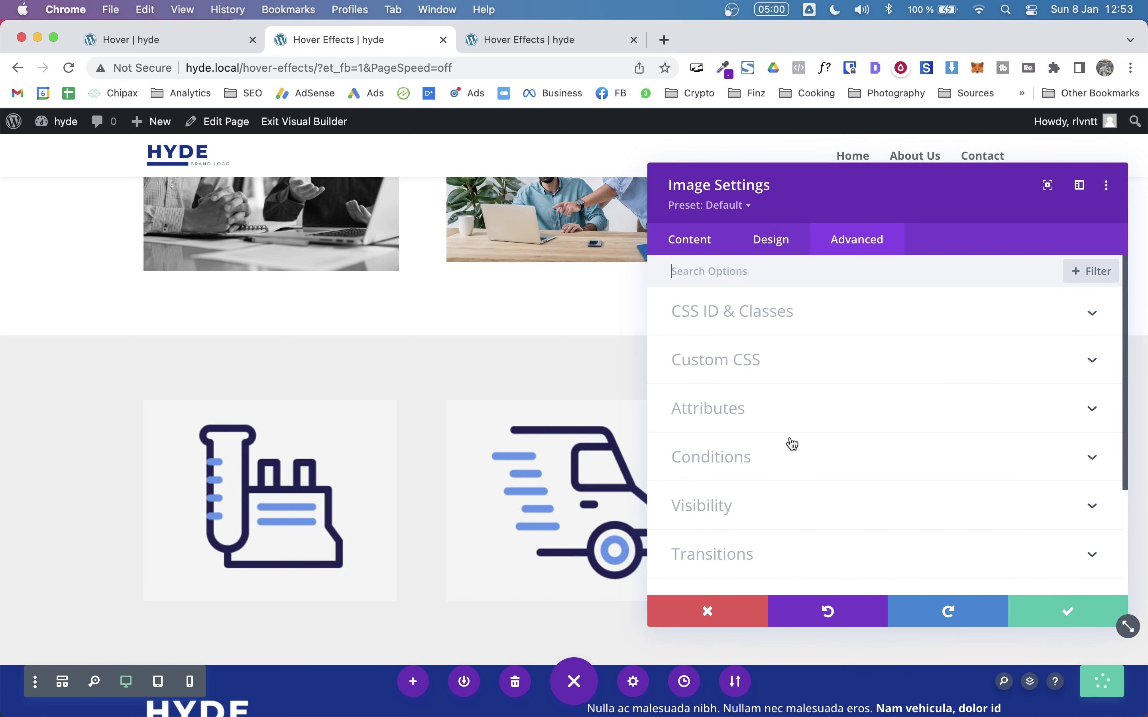
scroll(756, 505, down, 3)
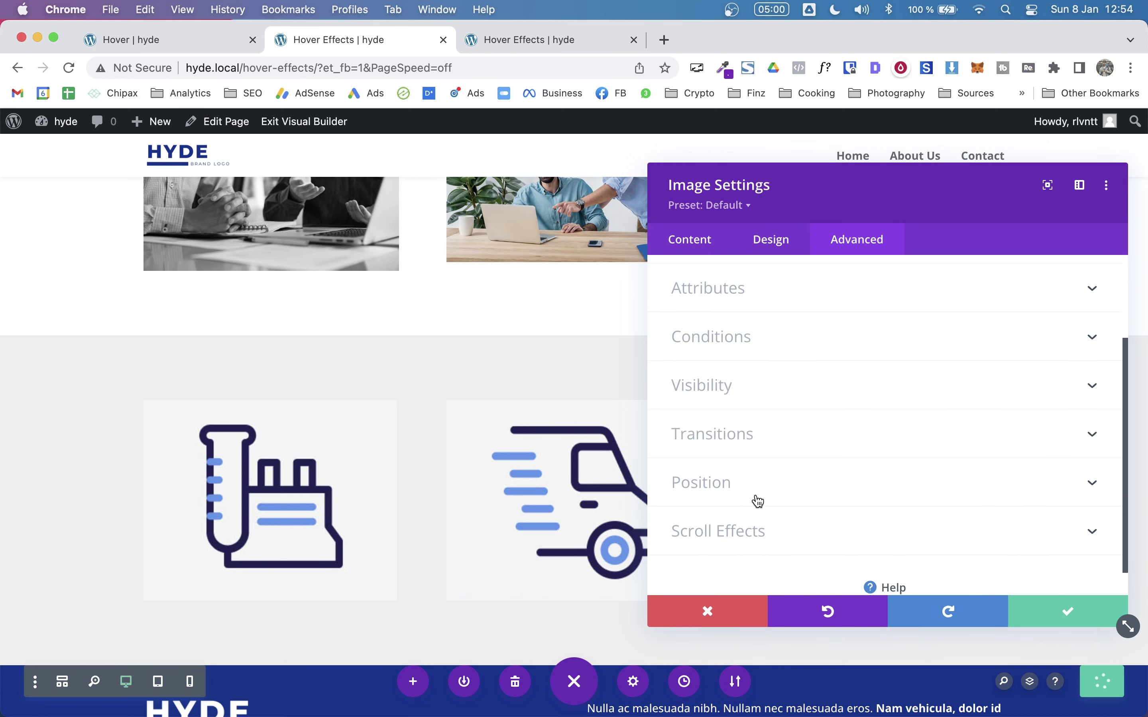
click(729, 429)
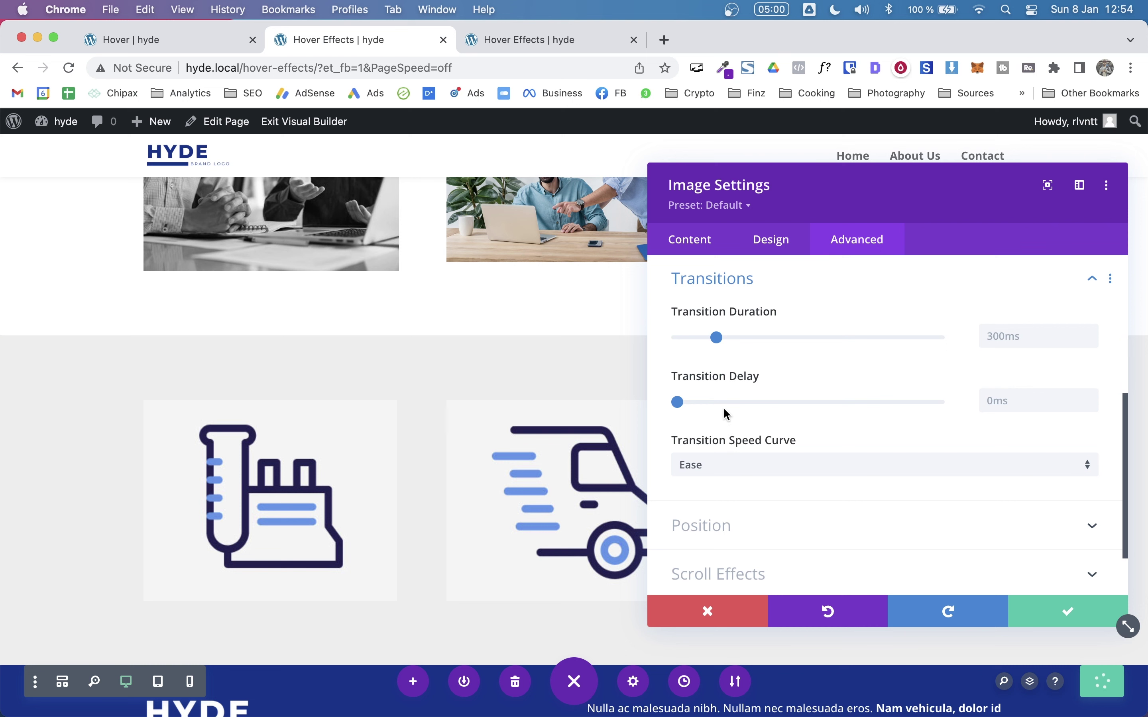
drag(682, 405, 732, 408)
click(750, 403)
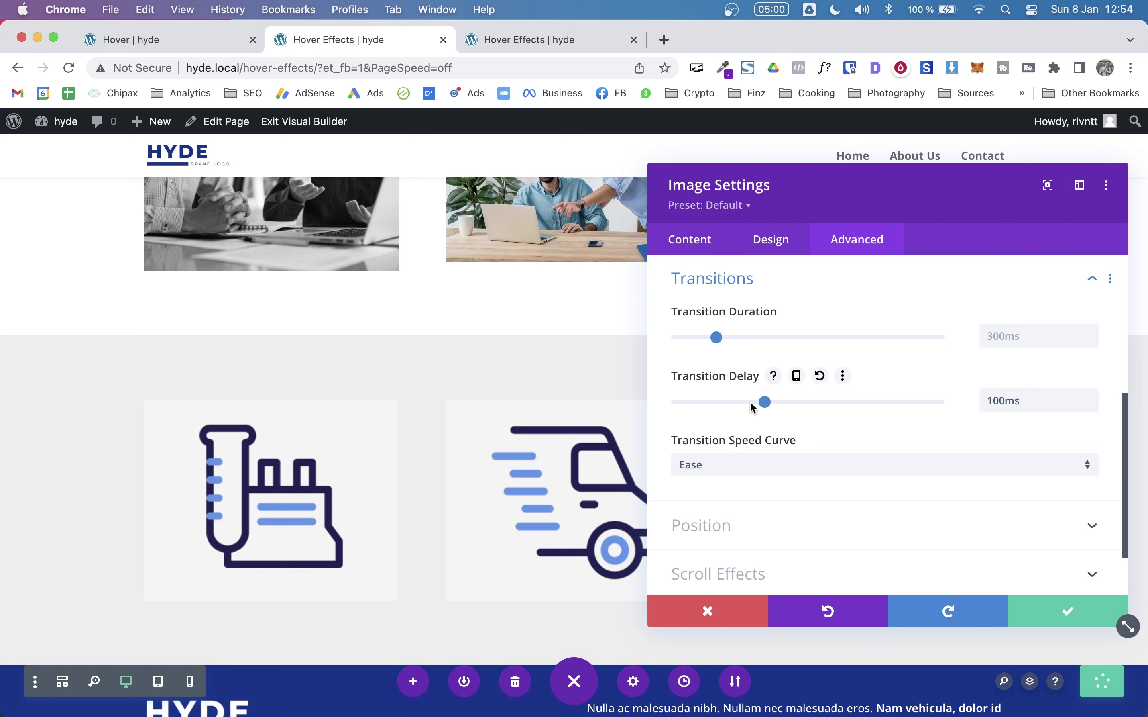
click(1068, 613)
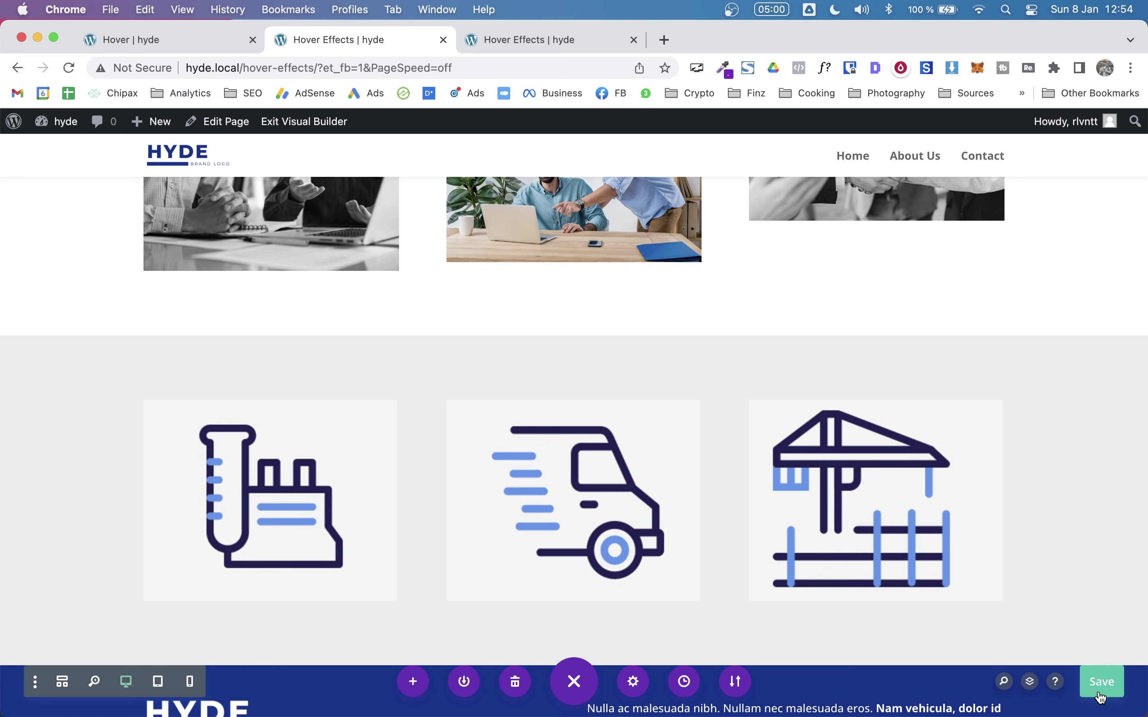
Save the page and reload the live page to test the delivery van icon's delayed hover effect
click(1103, 695)
click(532, 37)
key(super+r)
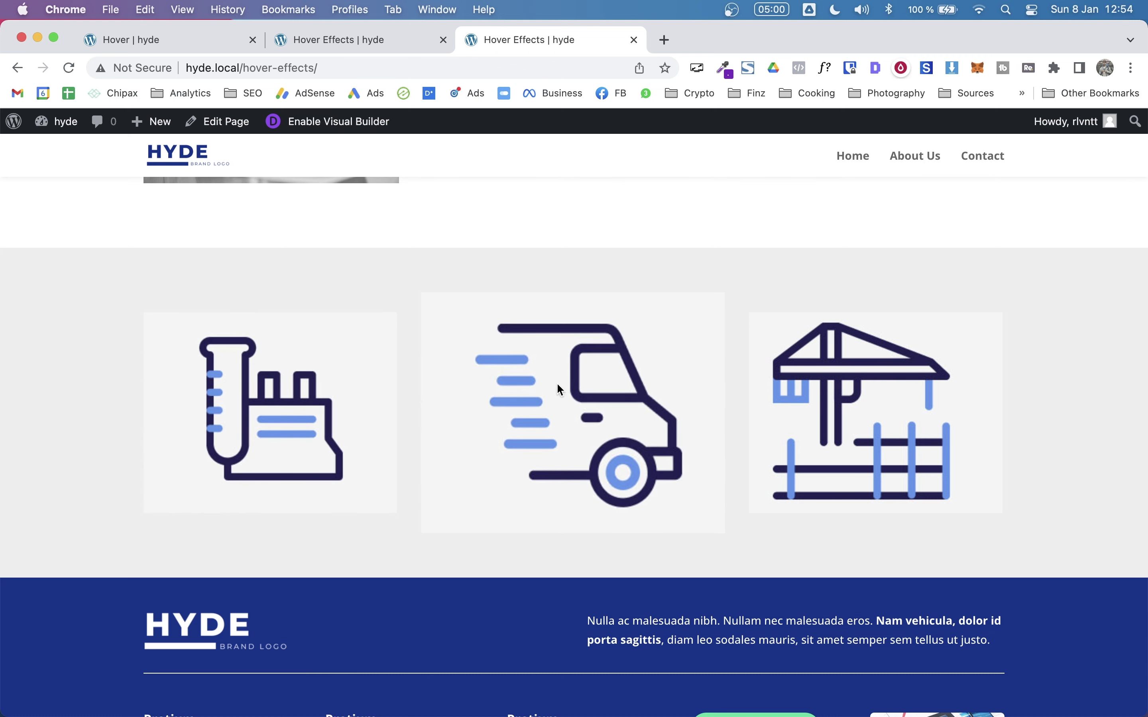
Set the delivery van icon's transition delay to 300ms in the builder and save the image settings
click(343, 42)
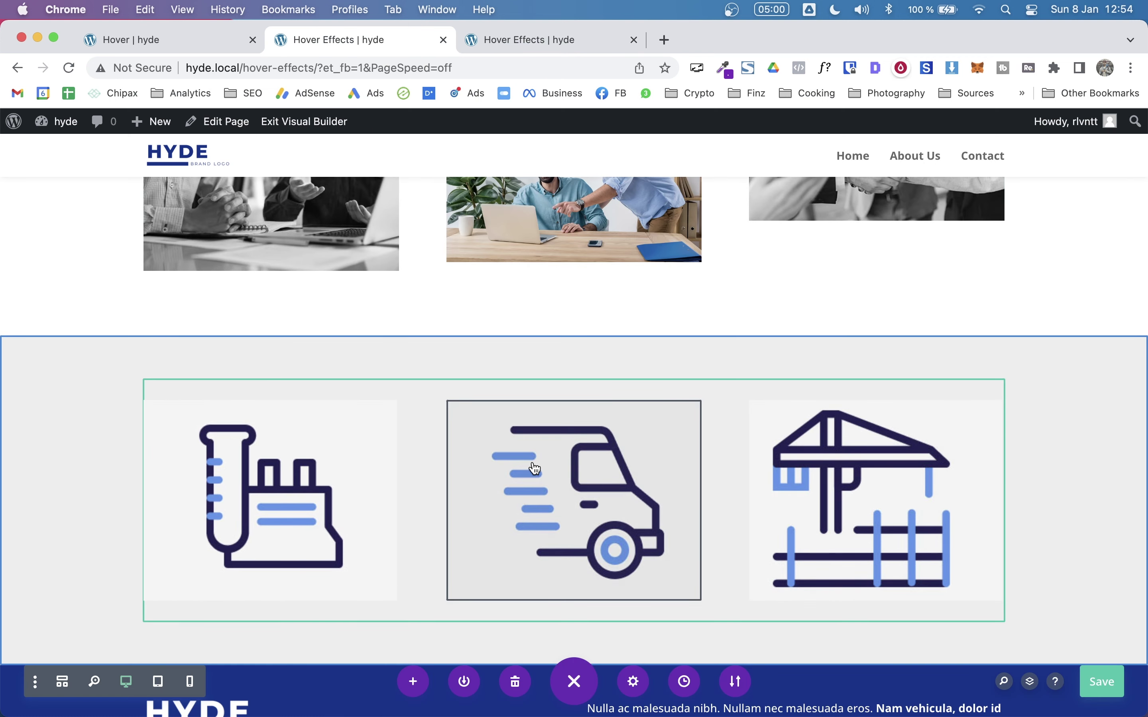
mouse_move(531, 467)
click(535, 442)
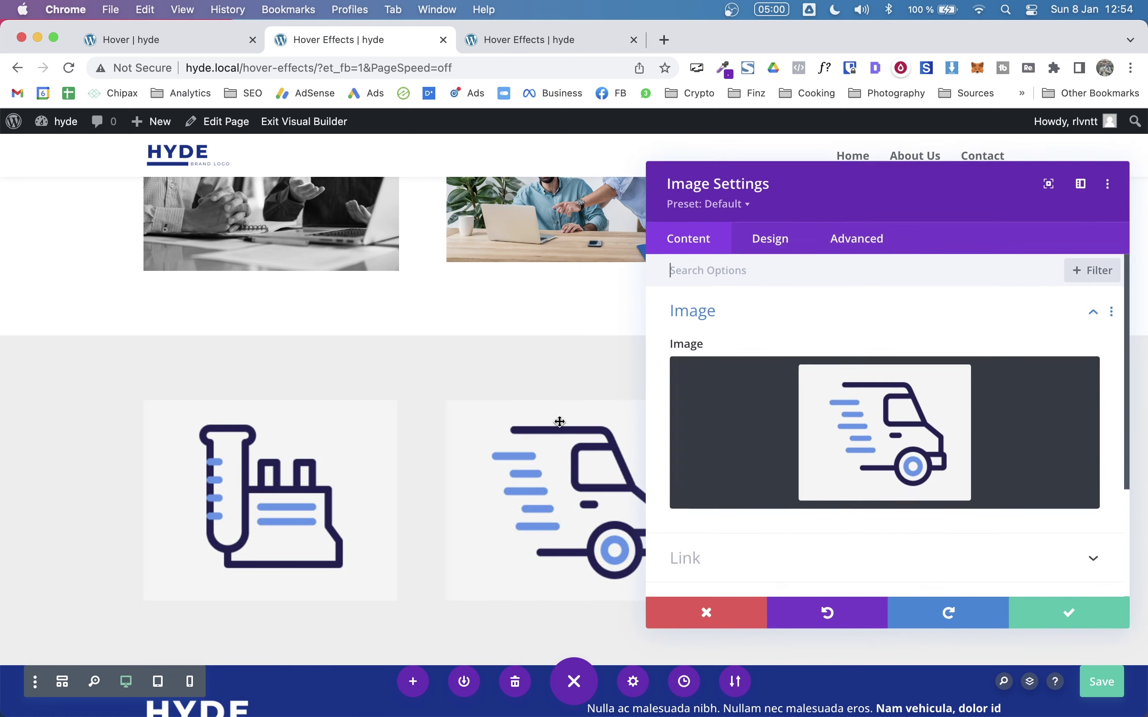
click(841, 252)
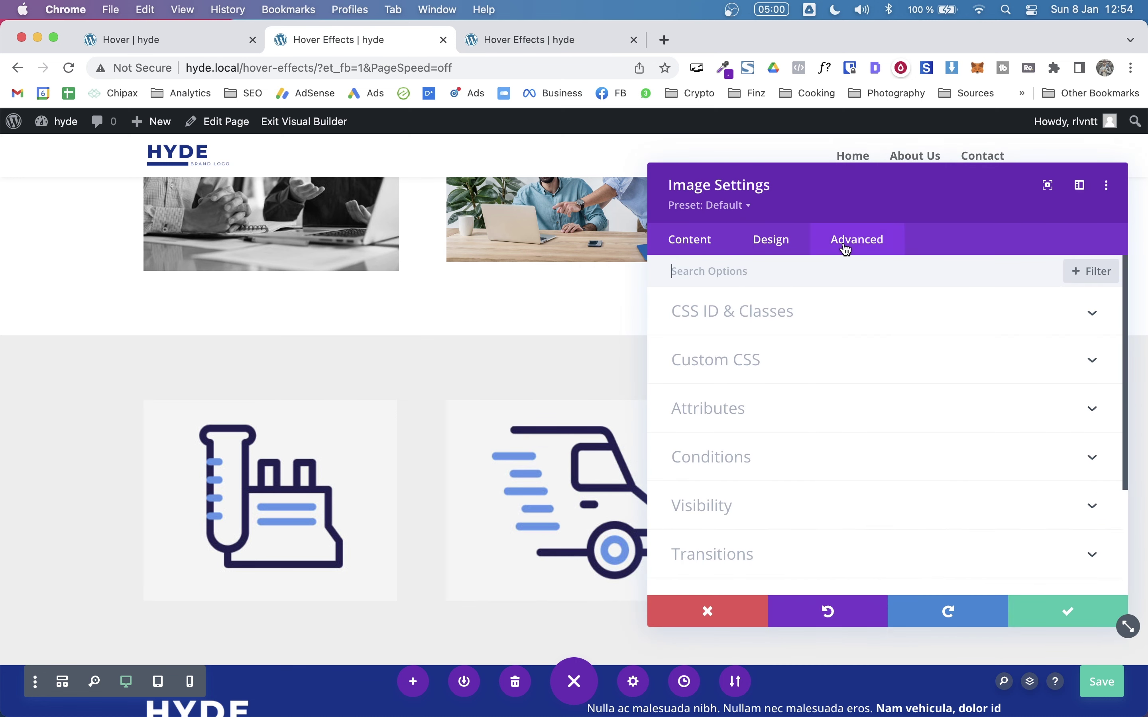
scroll(712, 546, down, 1)
click(711, 546)
scroll(784, 535, down, 3)
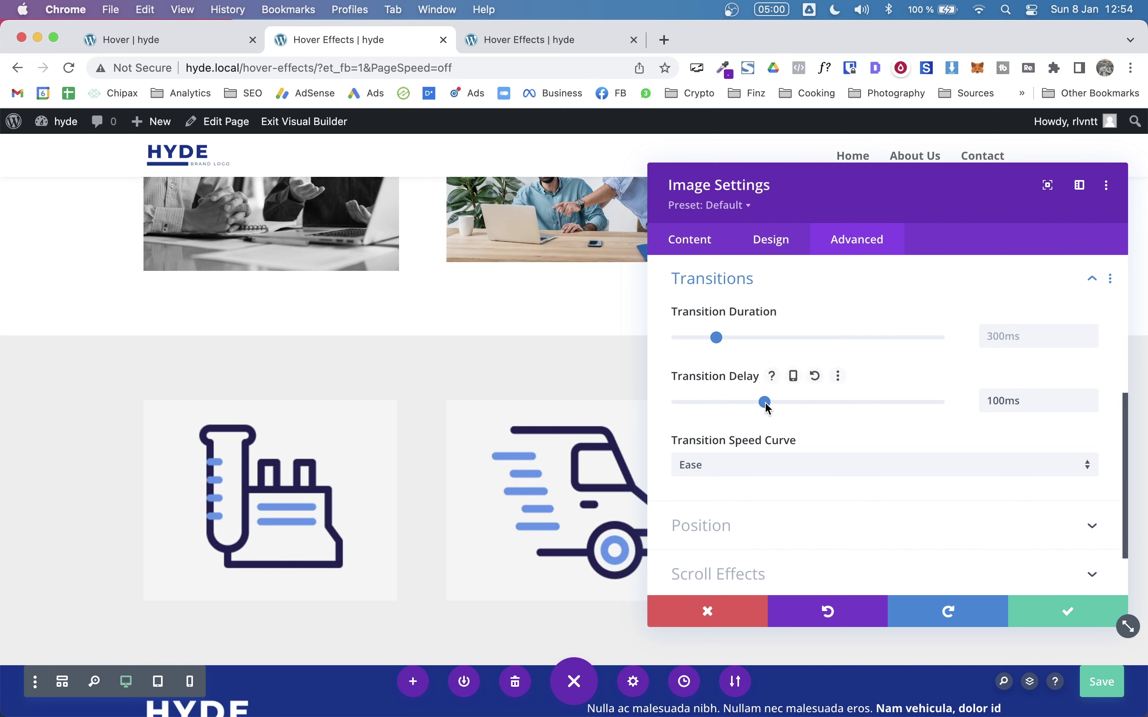
drag(764, 403, 1050, 426)
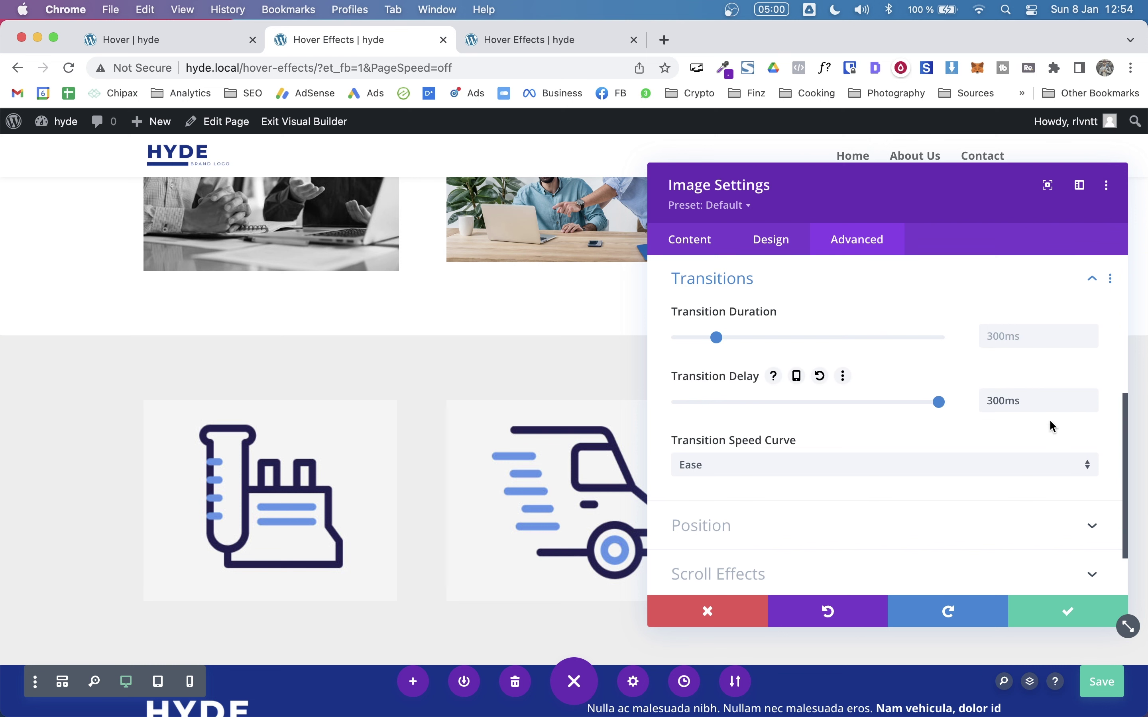
click(1065, 615)
Save the page in the builder and test the delivery van icon's longer hover delay on the live page
click(1108, 692)
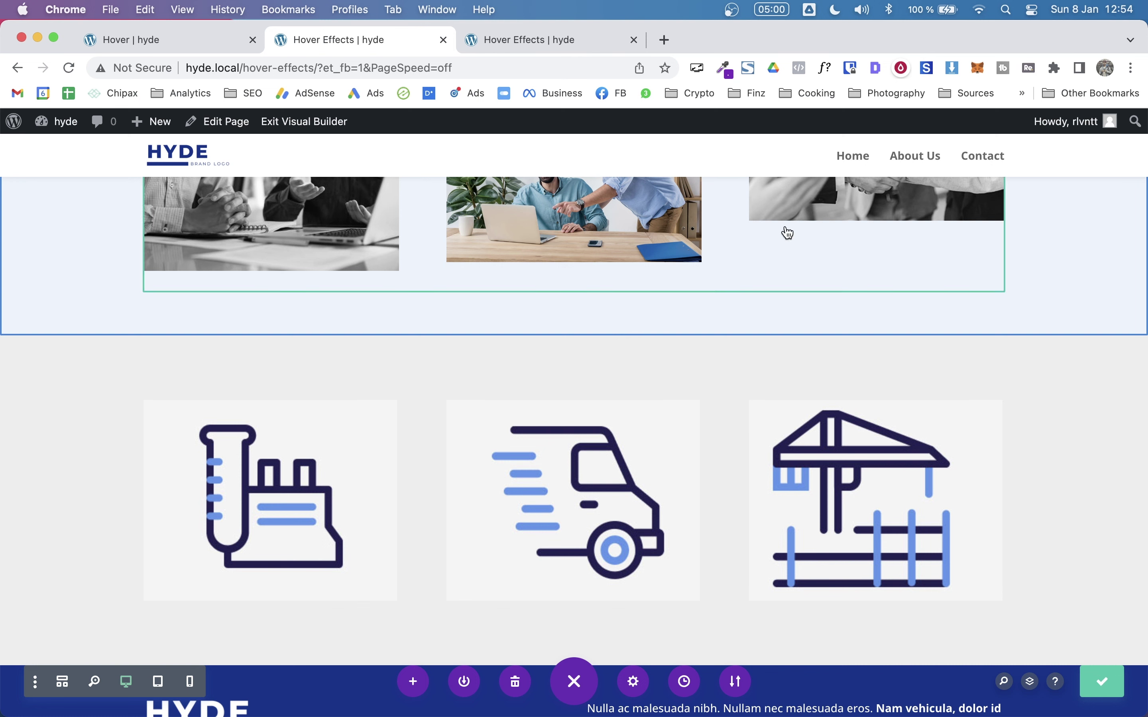
click(534, 40)
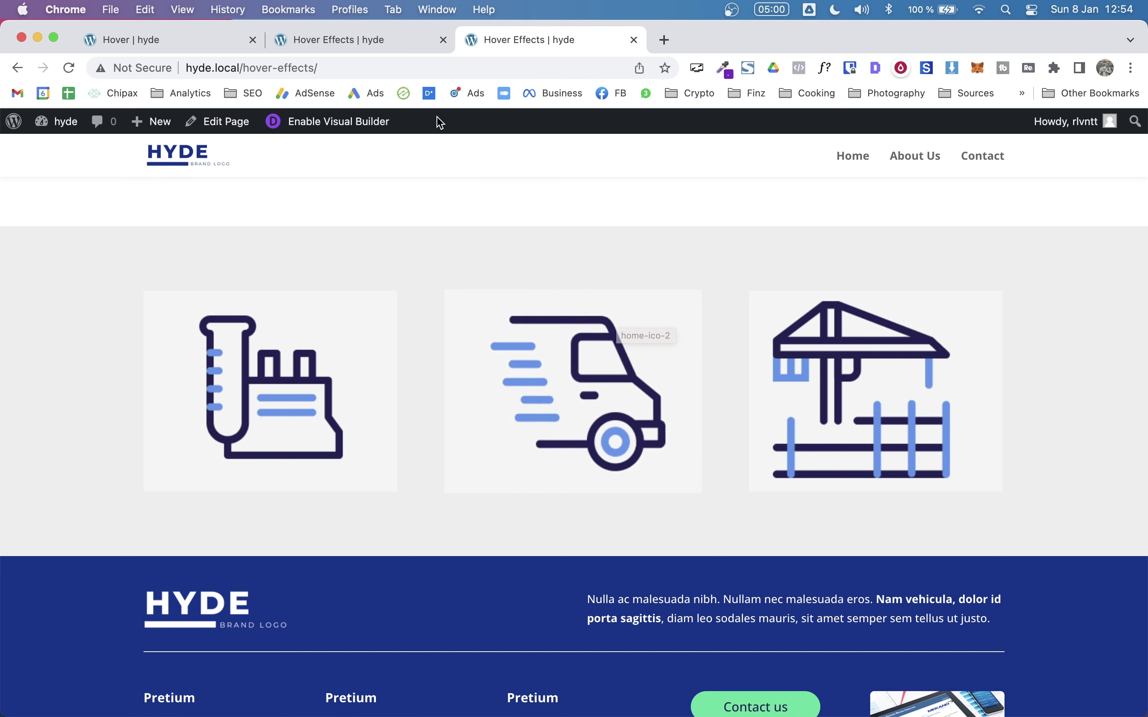
click(347, 40)
Look at the HOVER 3 text section on the hyde.local/hover/ example page
key(ctrl+shift+Tab)
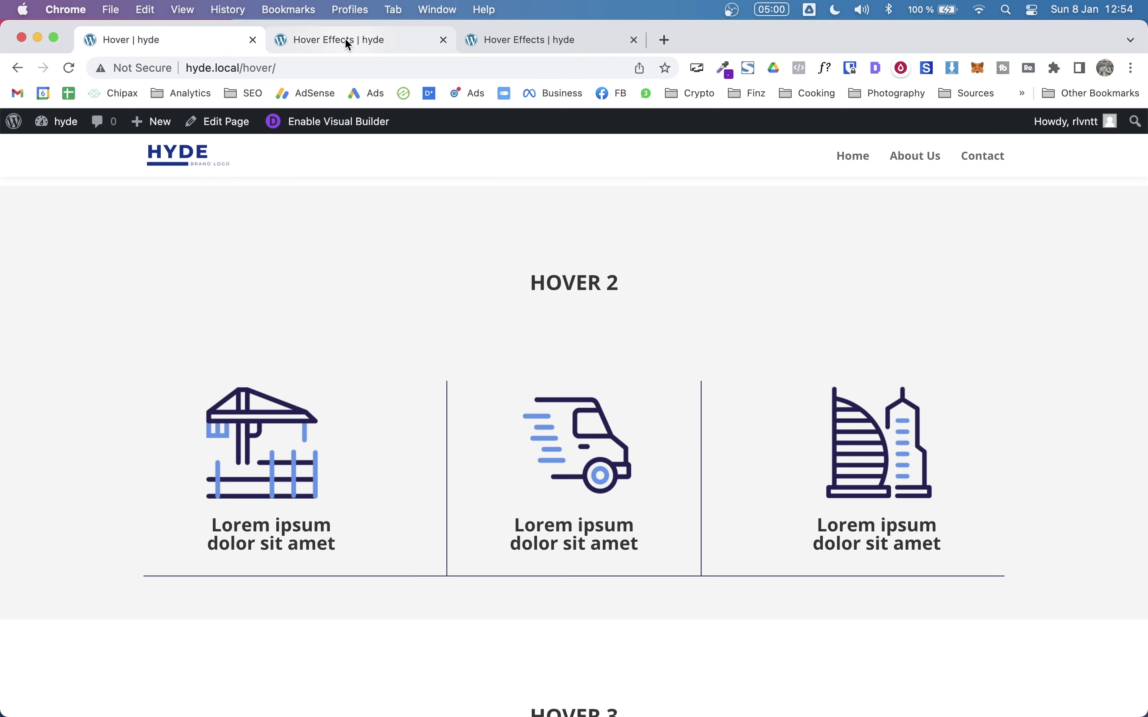
scroll(168, 464, down, 5)
scroll(168, 464, down, 3)
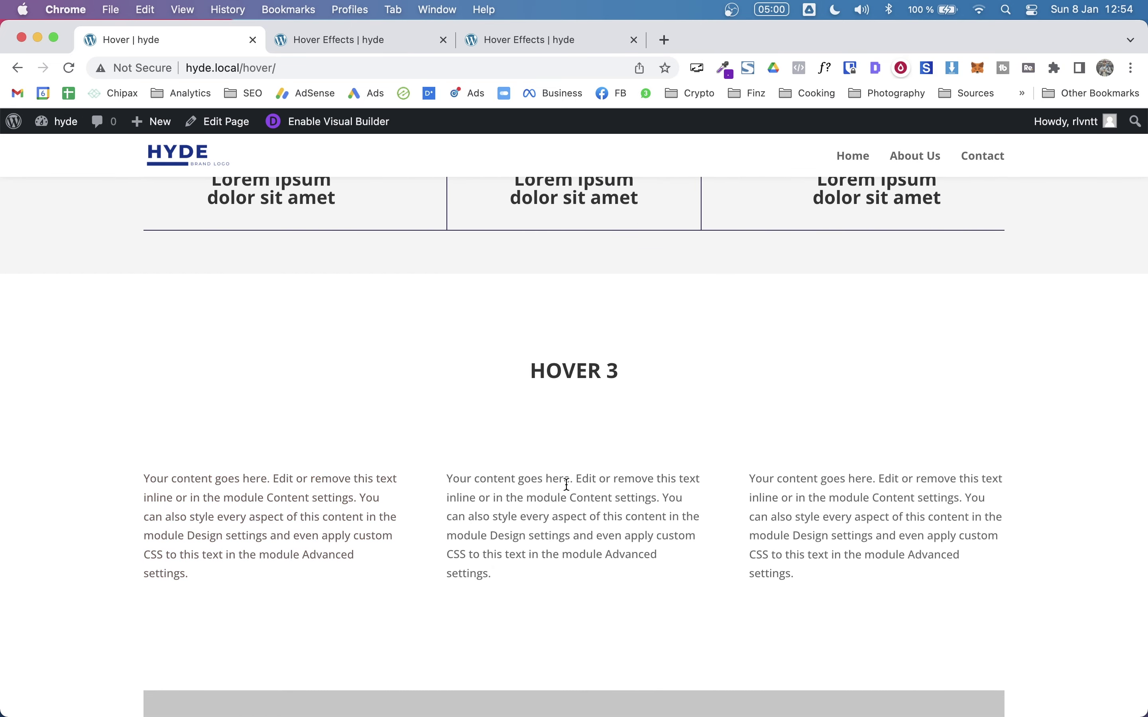
Insert a regular section with a row of three equal columns below the icon section of the Hover Effects page
click(317, 44)
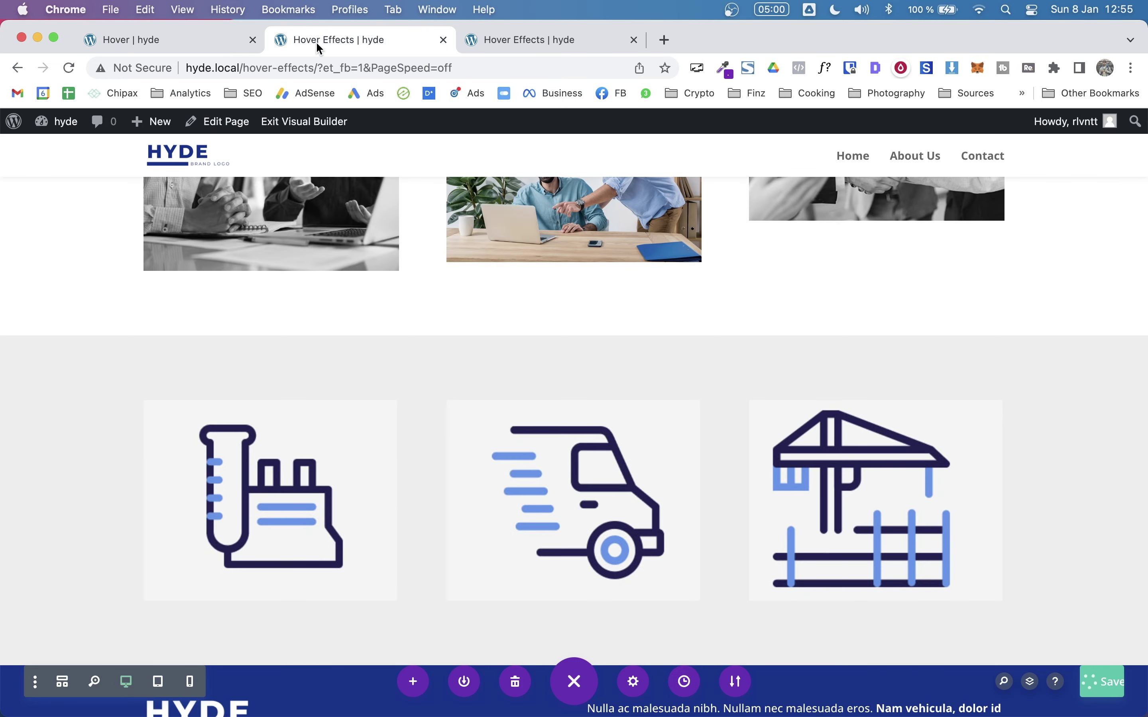
scroll(450, 266, down, 5)
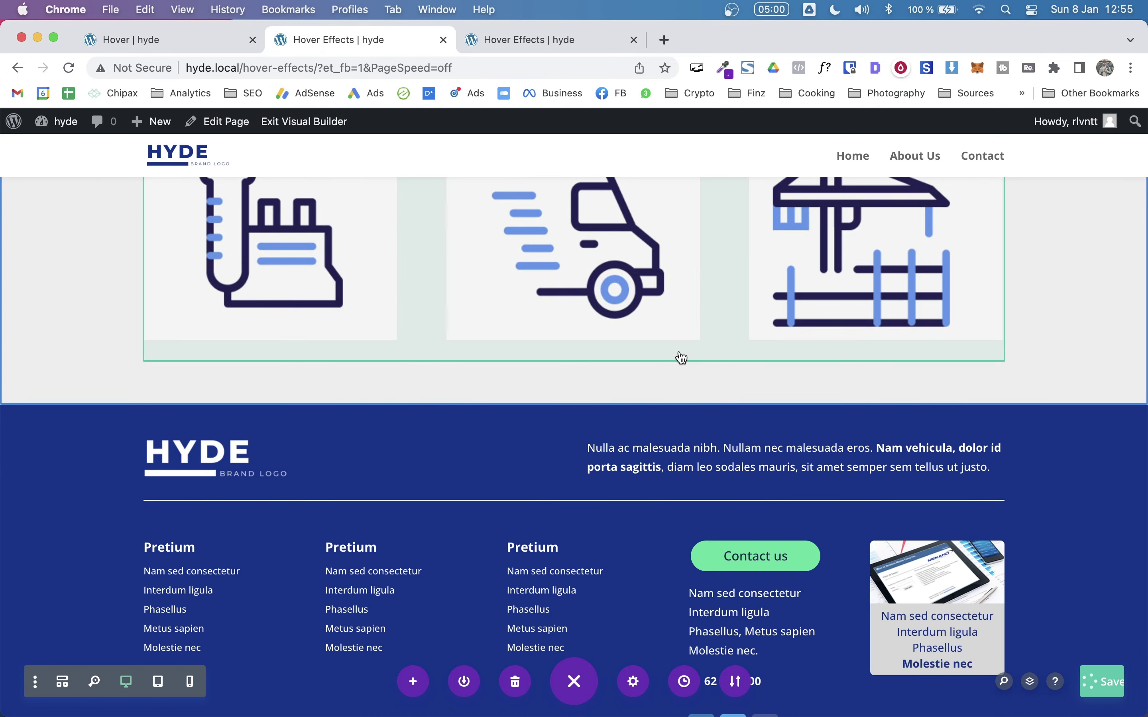
click(575, 393)
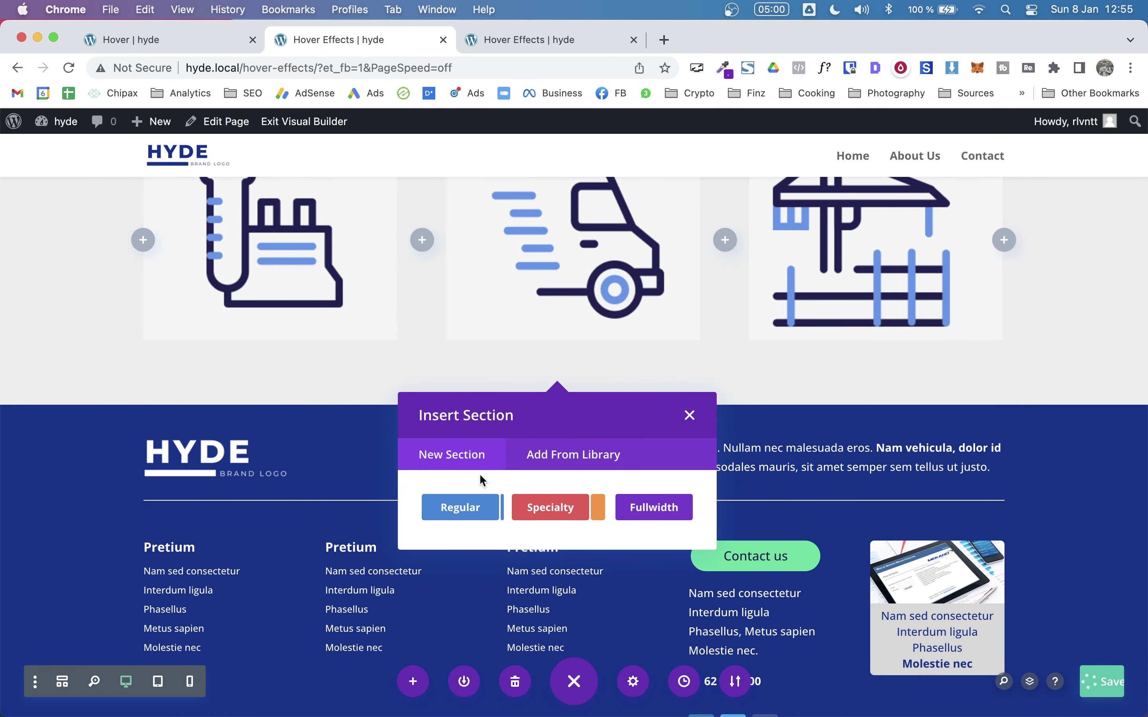
click(468, 506)
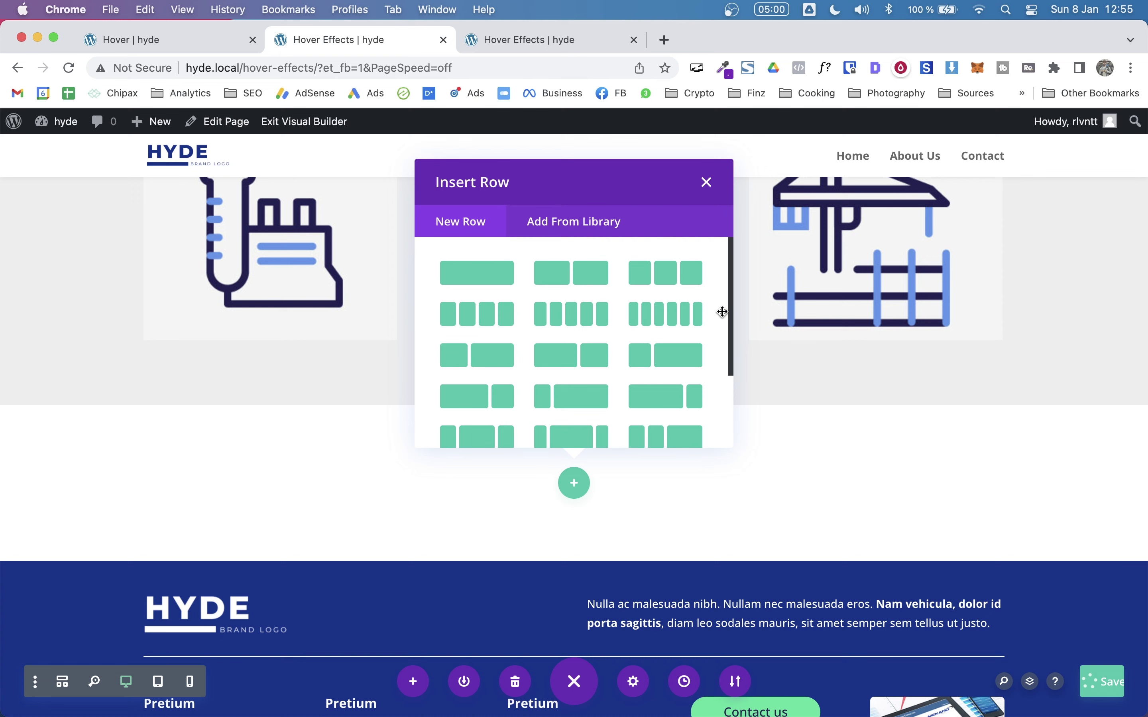
click(662, 269)
Add a Text module with its default content to the new row's first column and save its settings
text(te)
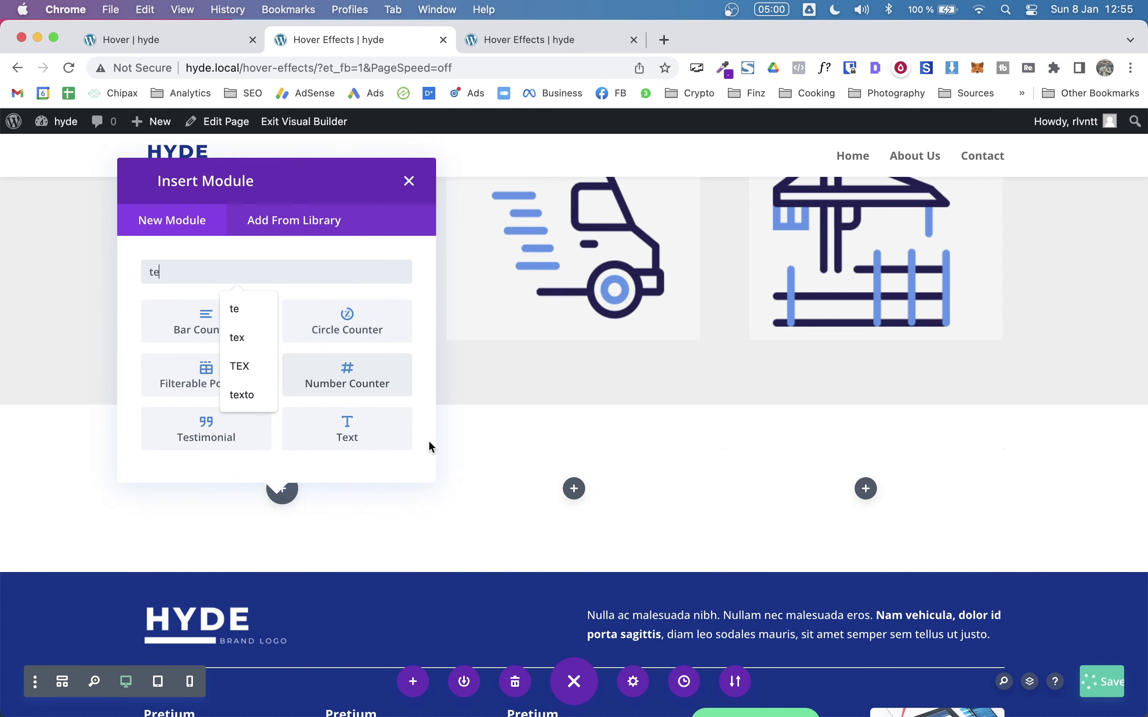
click(369, 441)
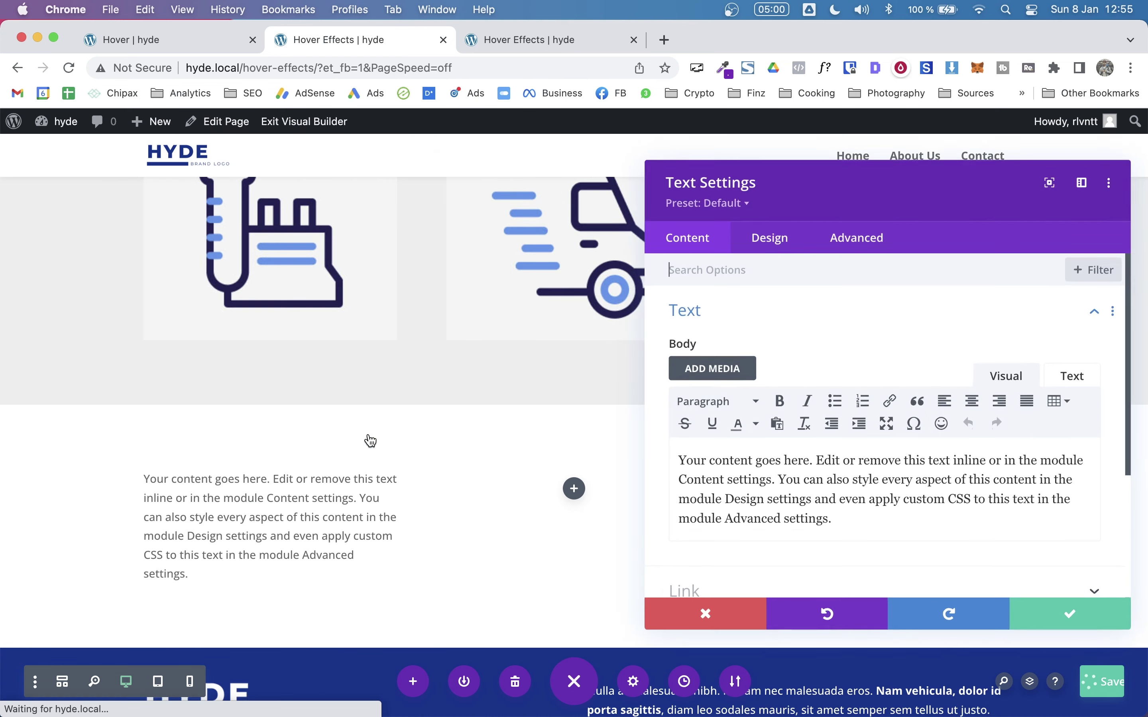
click(1063, 613)
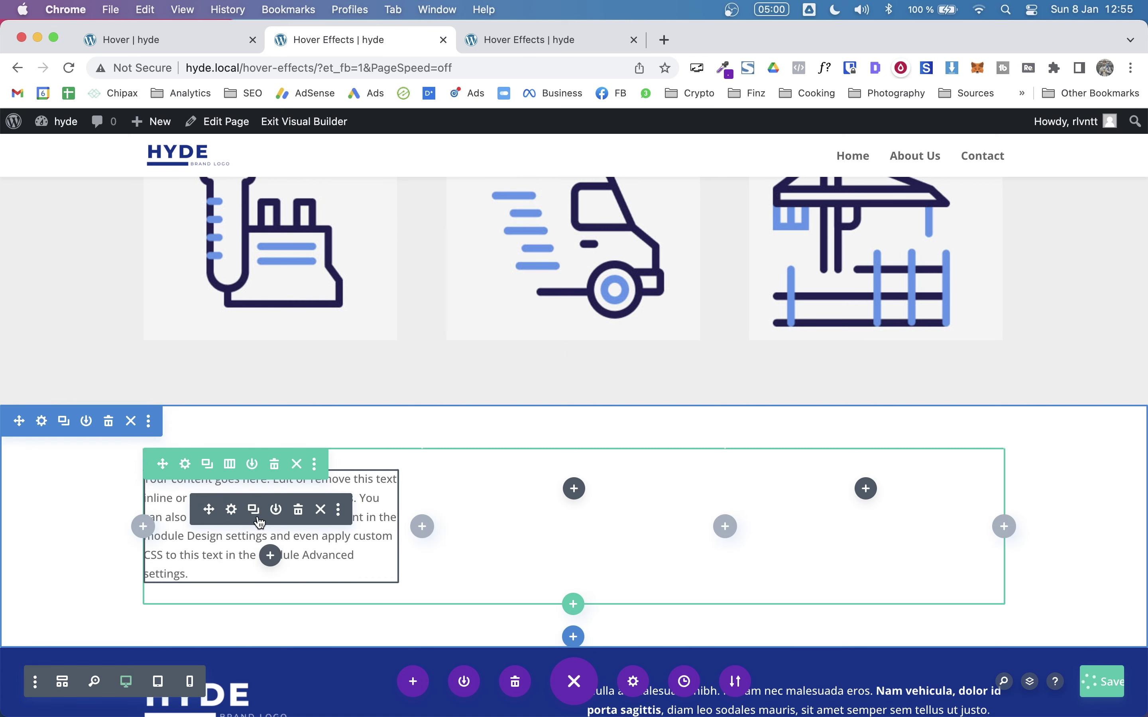
Make two copies of the text module and place them in the row's second and third columns
click(254, 510)
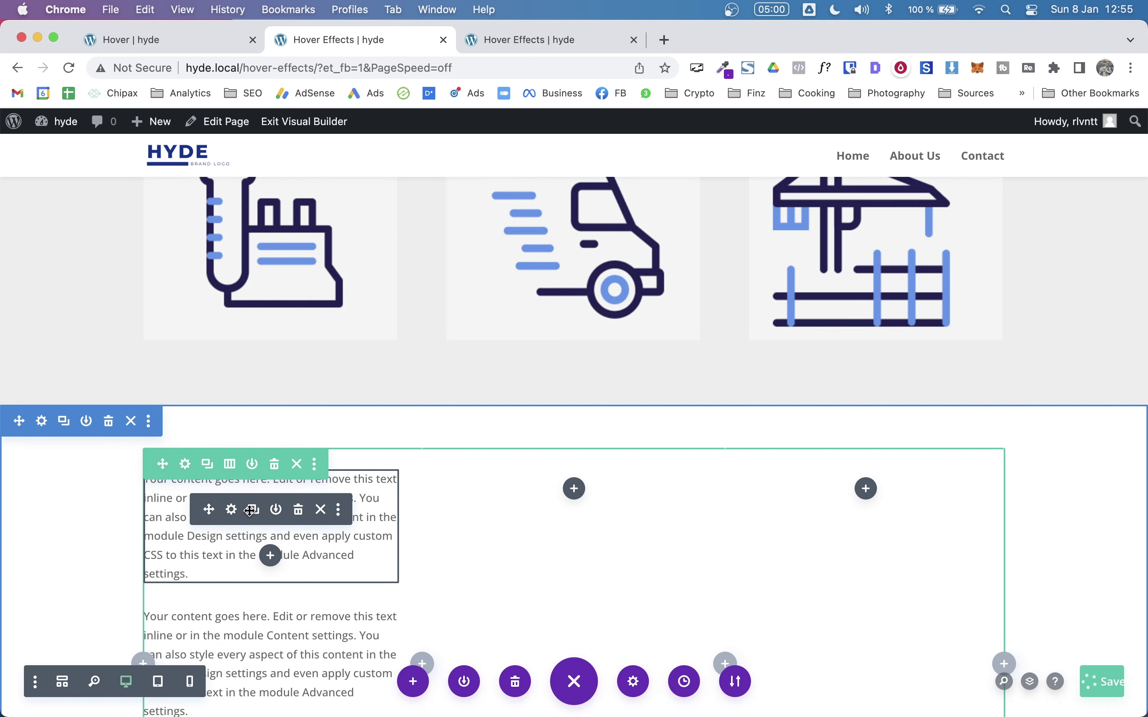
key(super+v)
scroll(254, 547, down, 2)
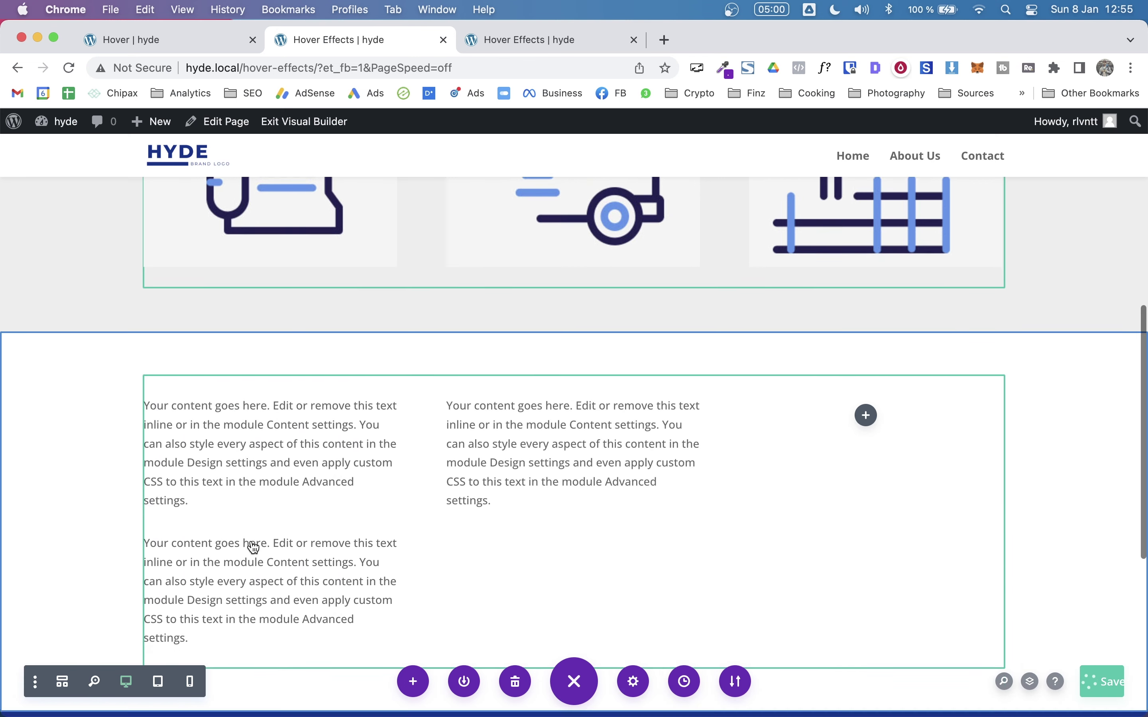
mouse_move(256, 545)
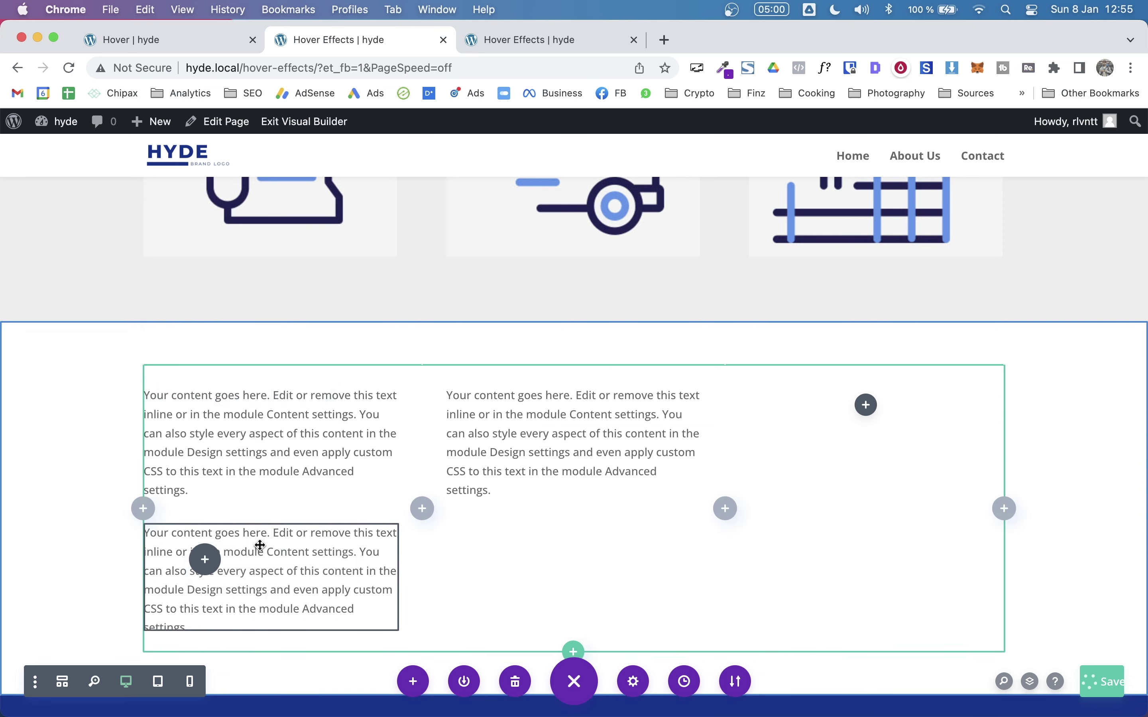
drag(260, 545, 871, 419)
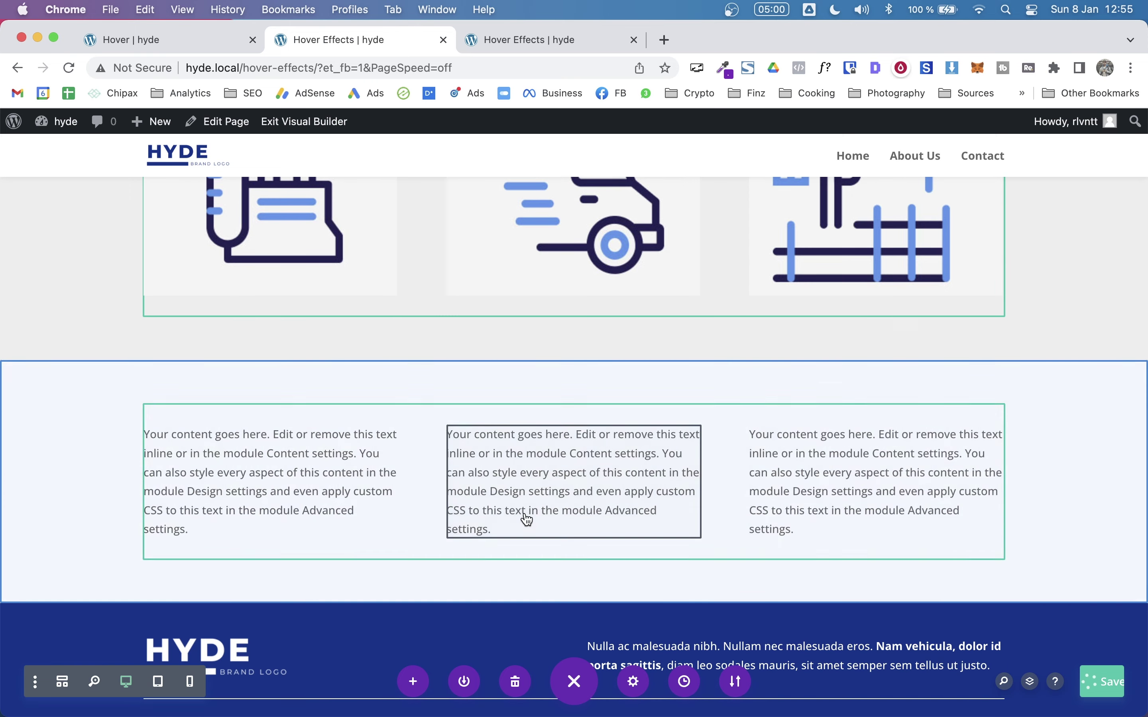
Review the live icon section and the new text row, and test the HOVER 3 text hover effects on the example page
click(487, 40)
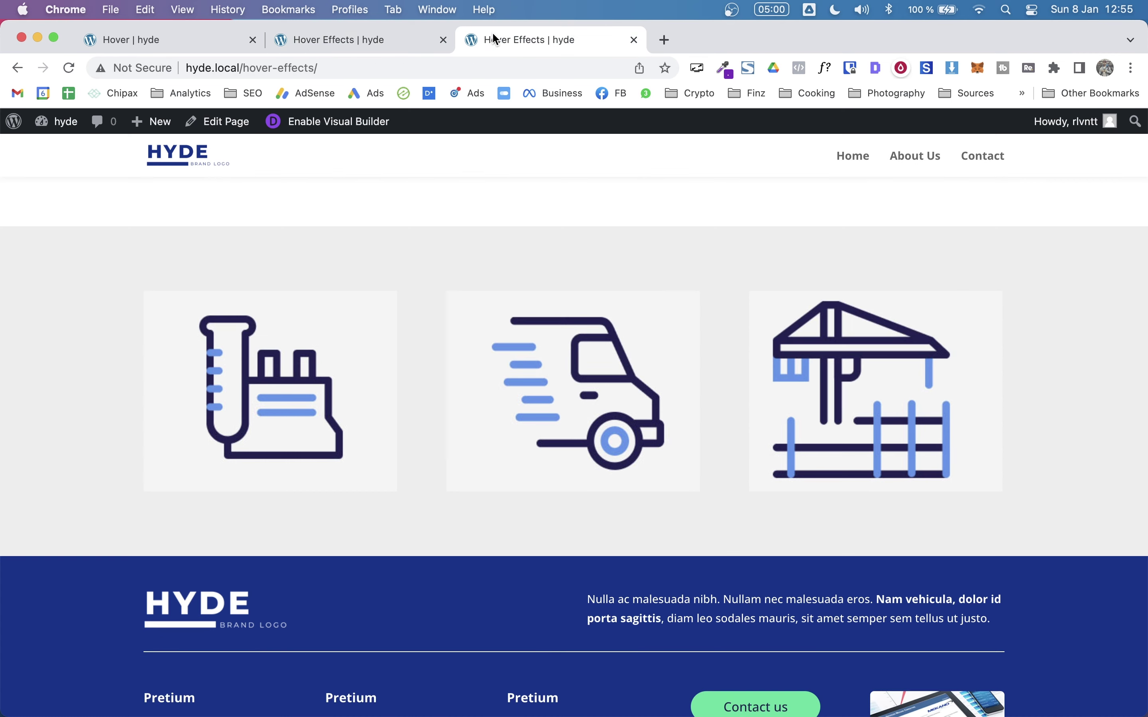
click(362, 45)
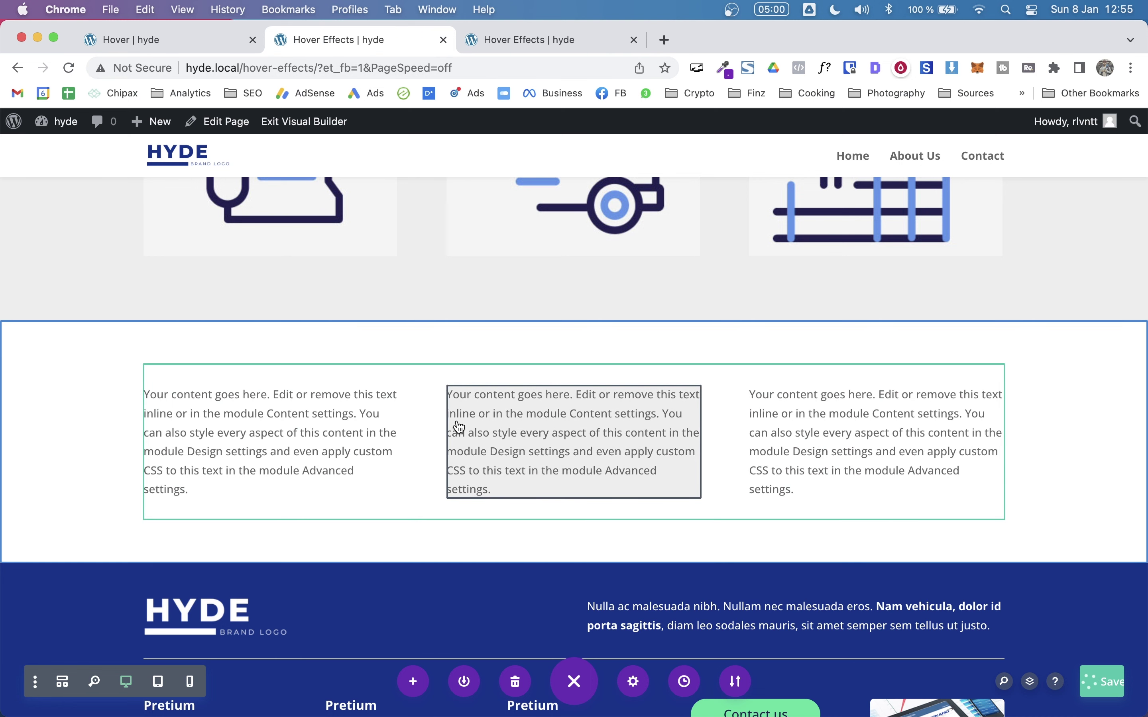
scroll(459, 427, up, 3)
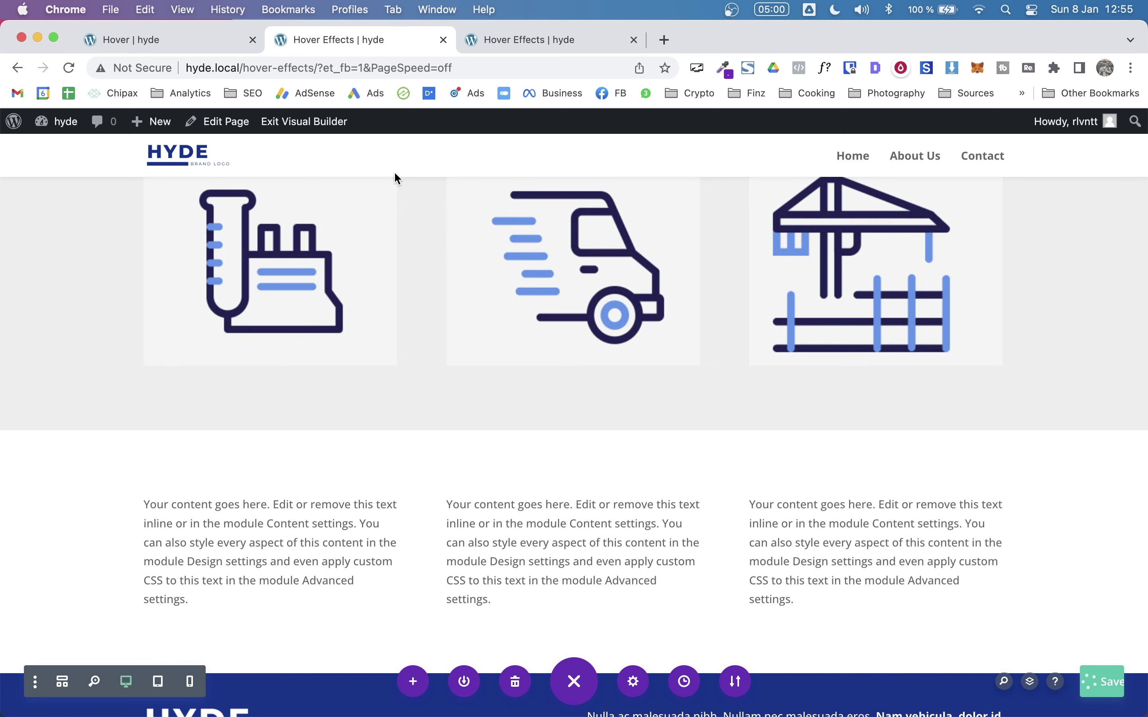
click(174, 39)
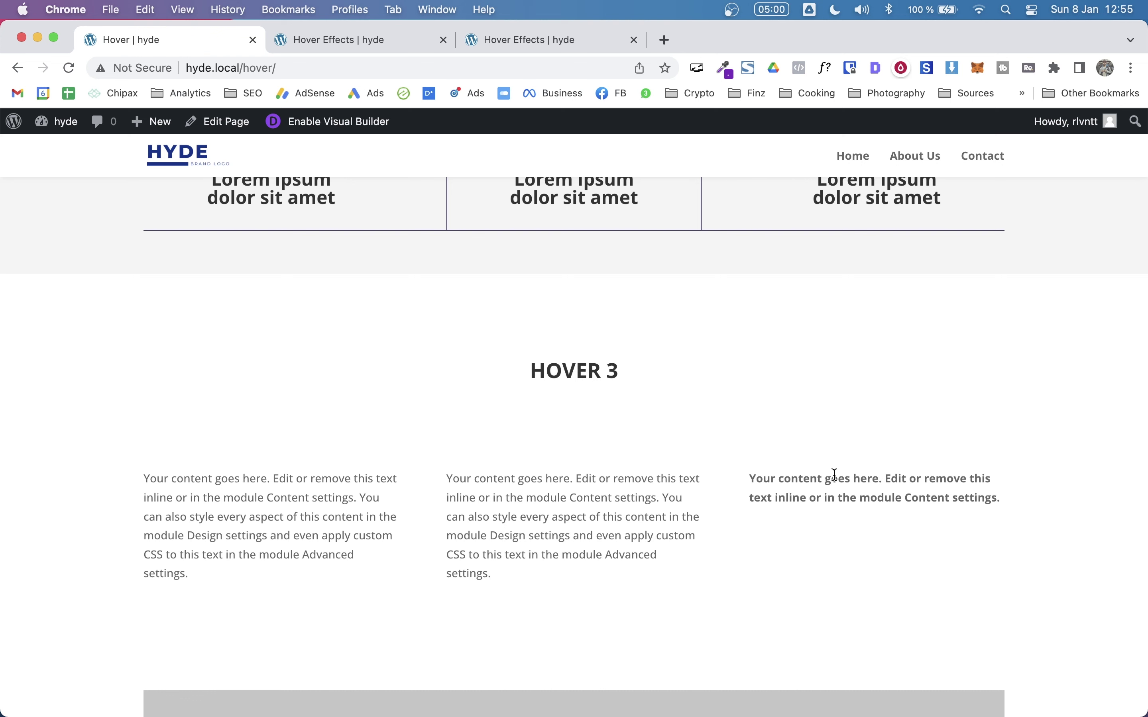
Set the first text module's hover text color to red, check its default state, and save the text settings
click(326, 41)
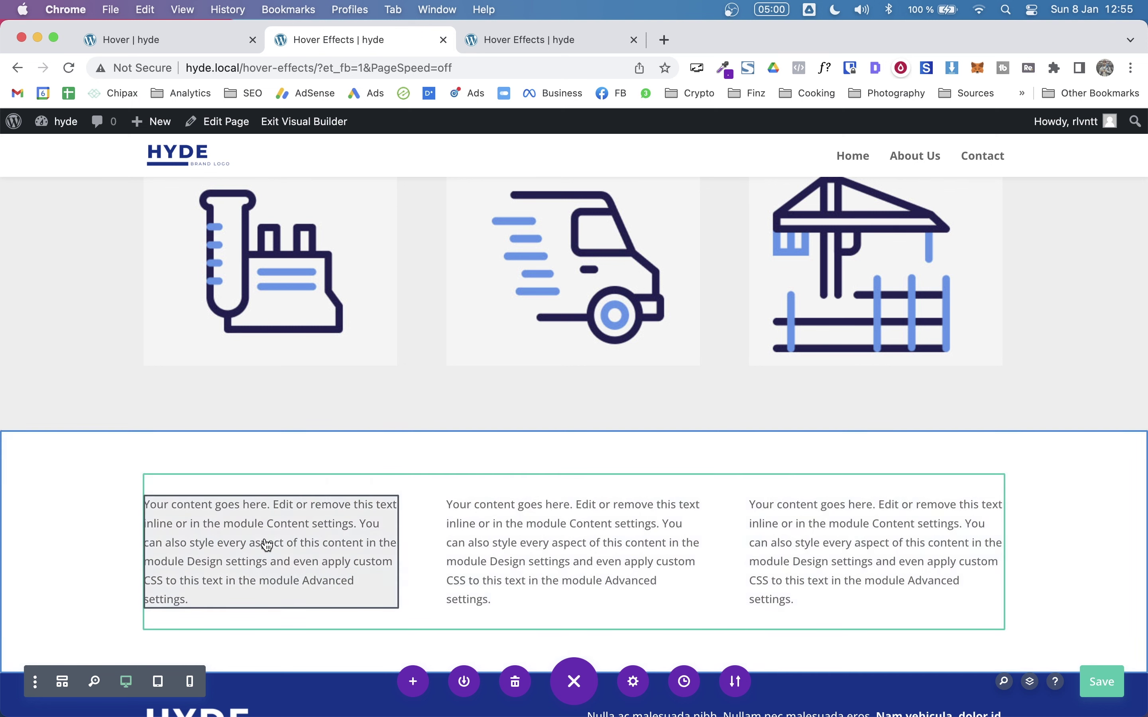
mouse_move(265, 541)
click(231, 536)
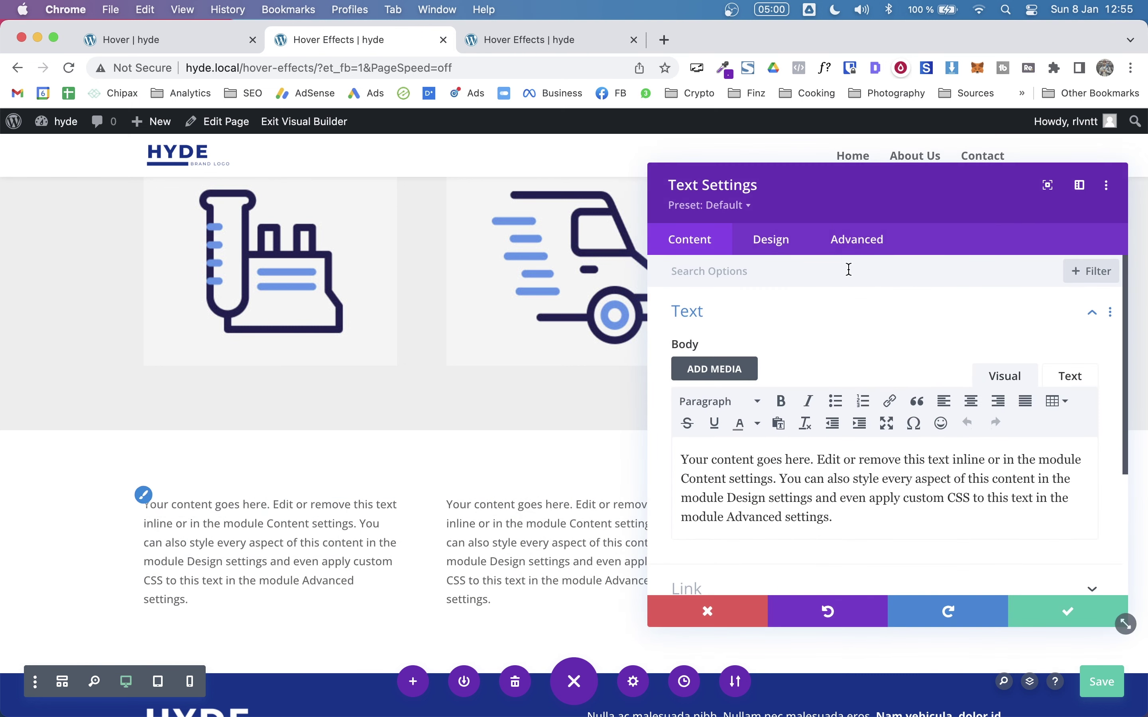
click(786, 249)
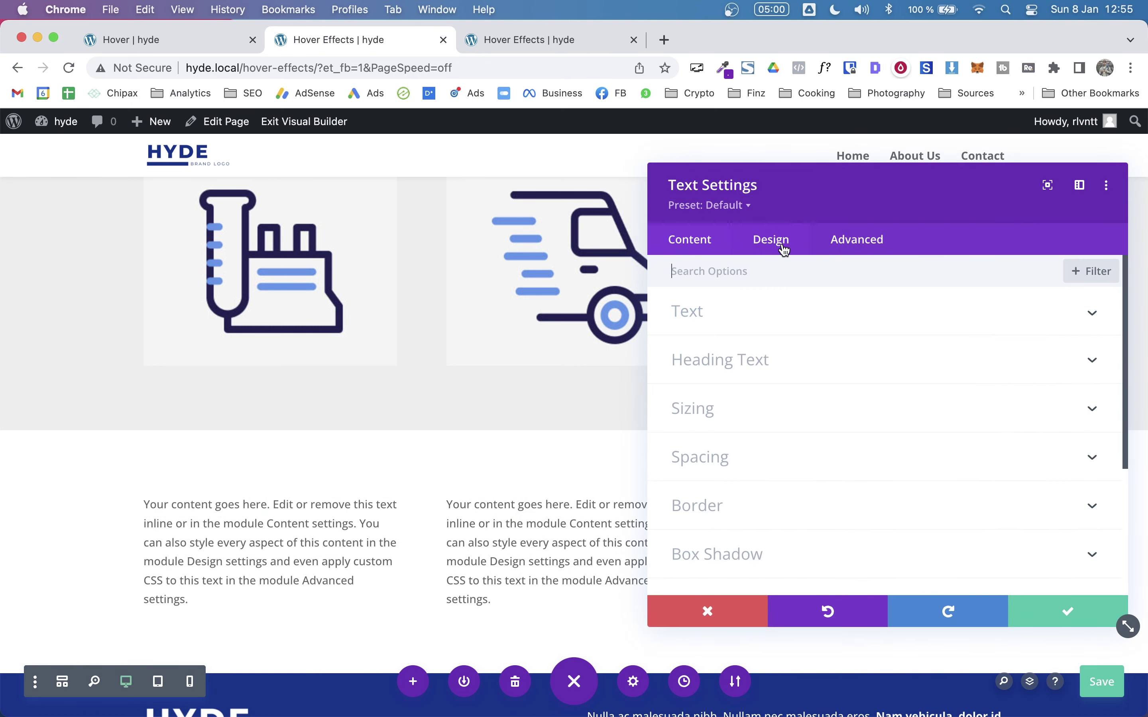
click(1049, 316)
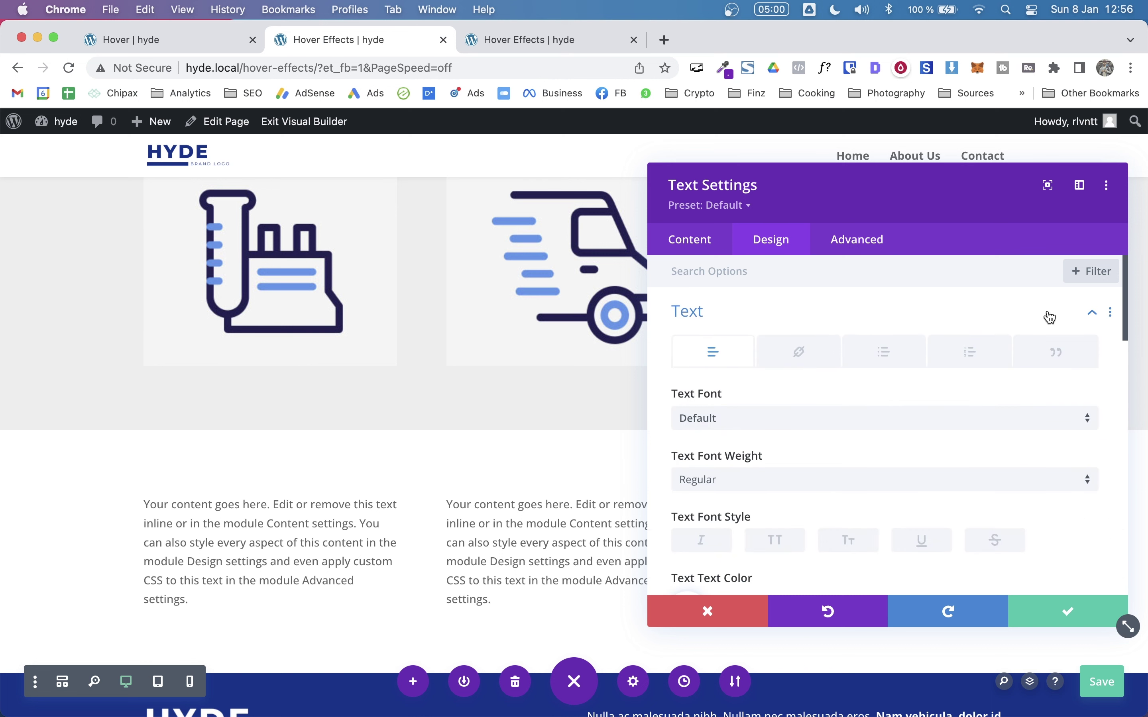
scroll(759, 369, down, 5)
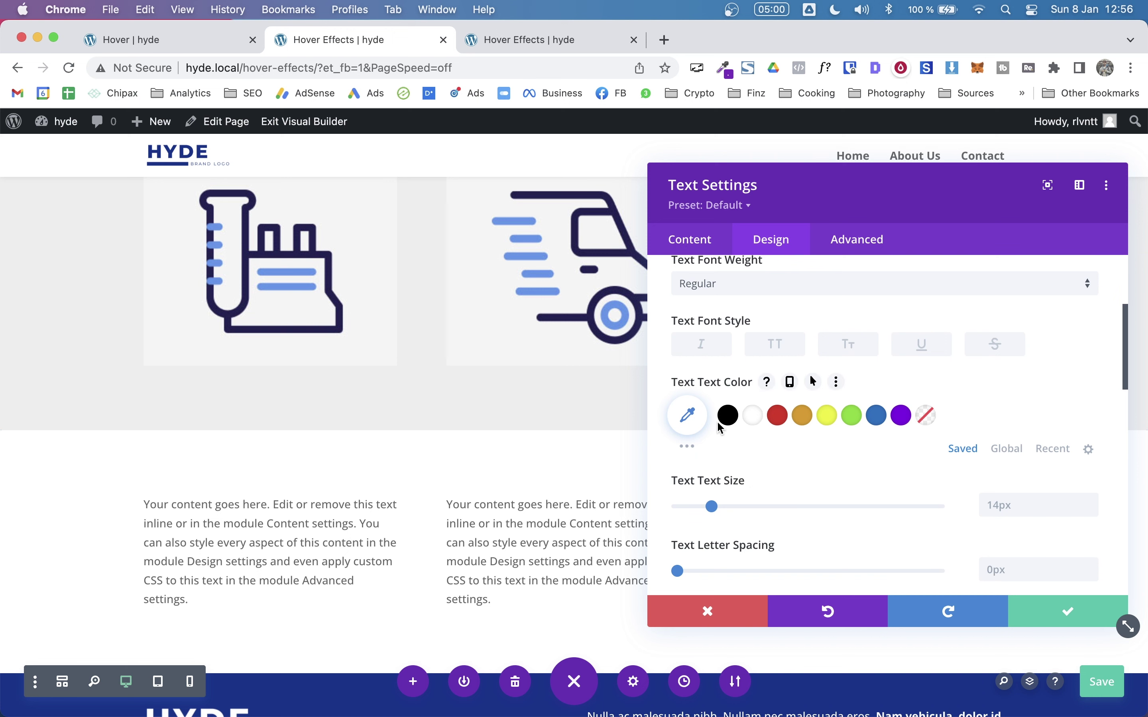
scroll(721, 426, down, 1)
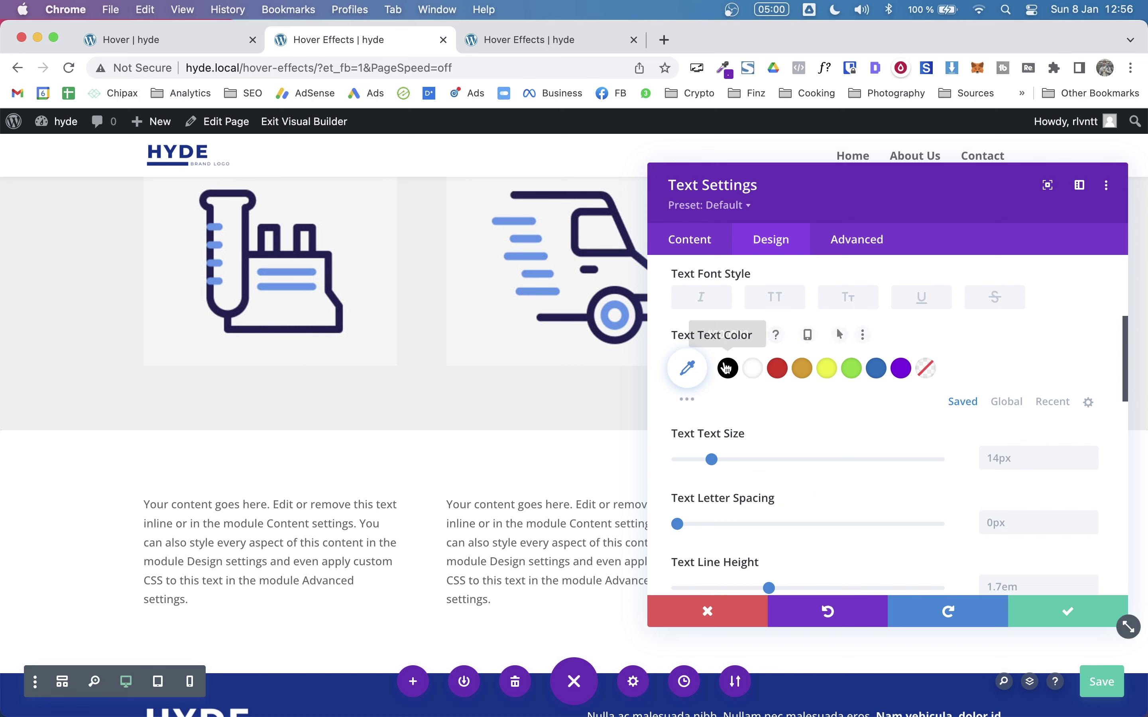
click(814, 334)
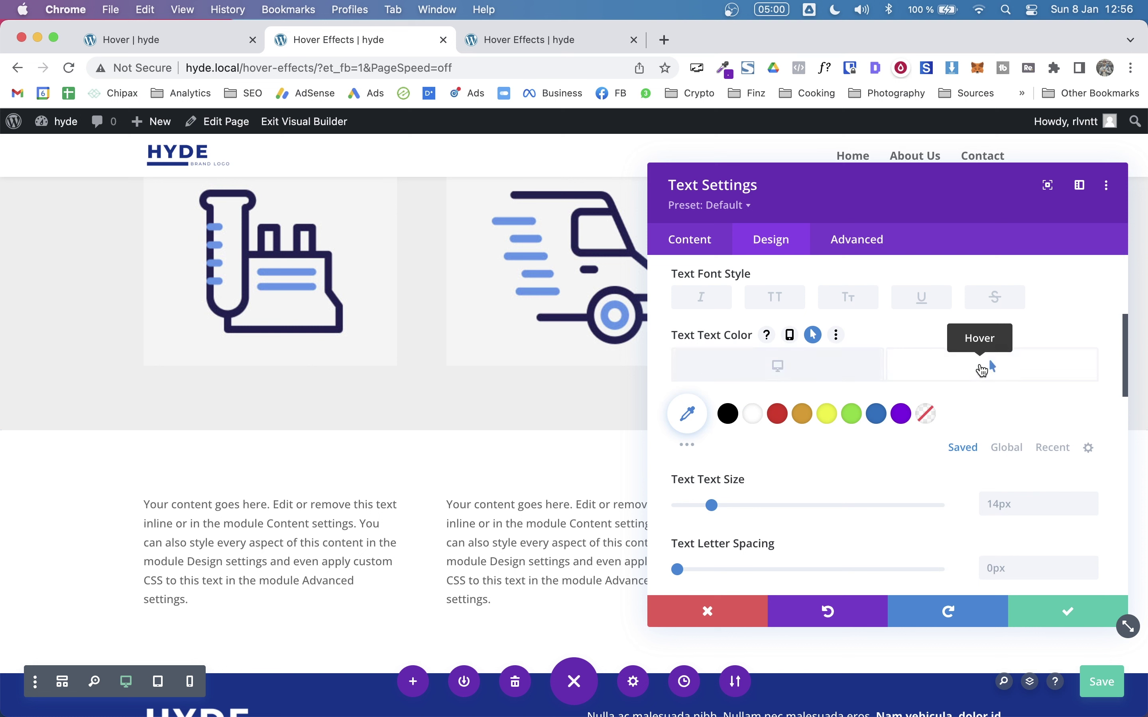
click(981, 371)
click(778, 416)
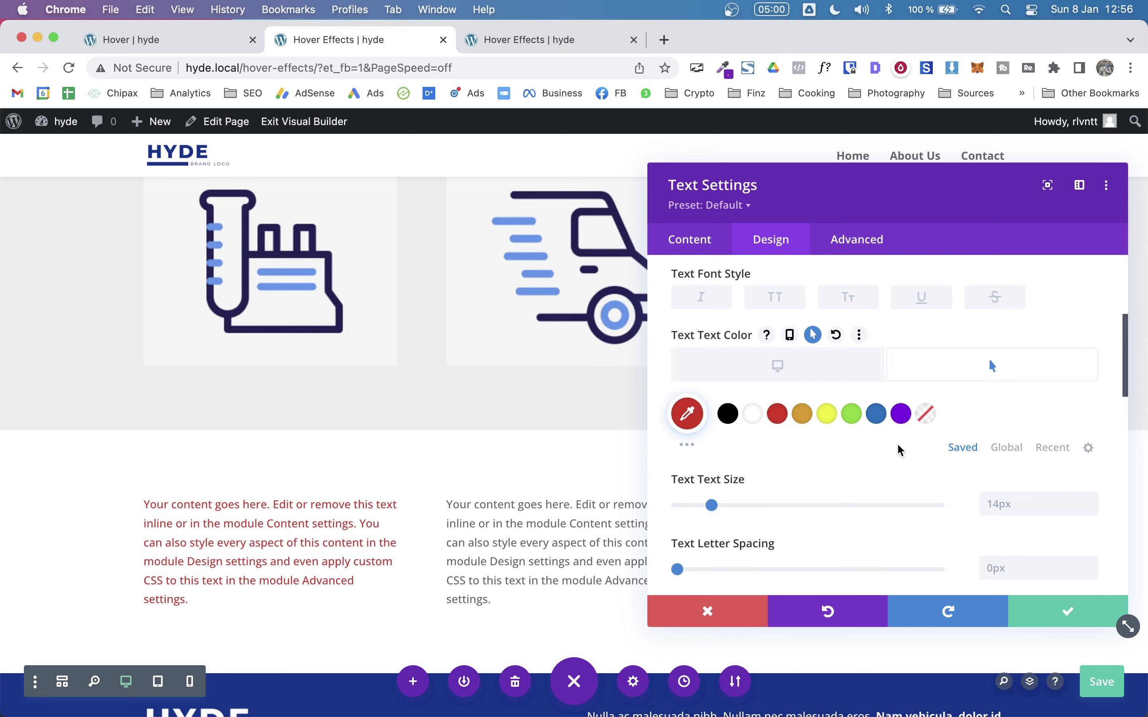
click(772, 383)
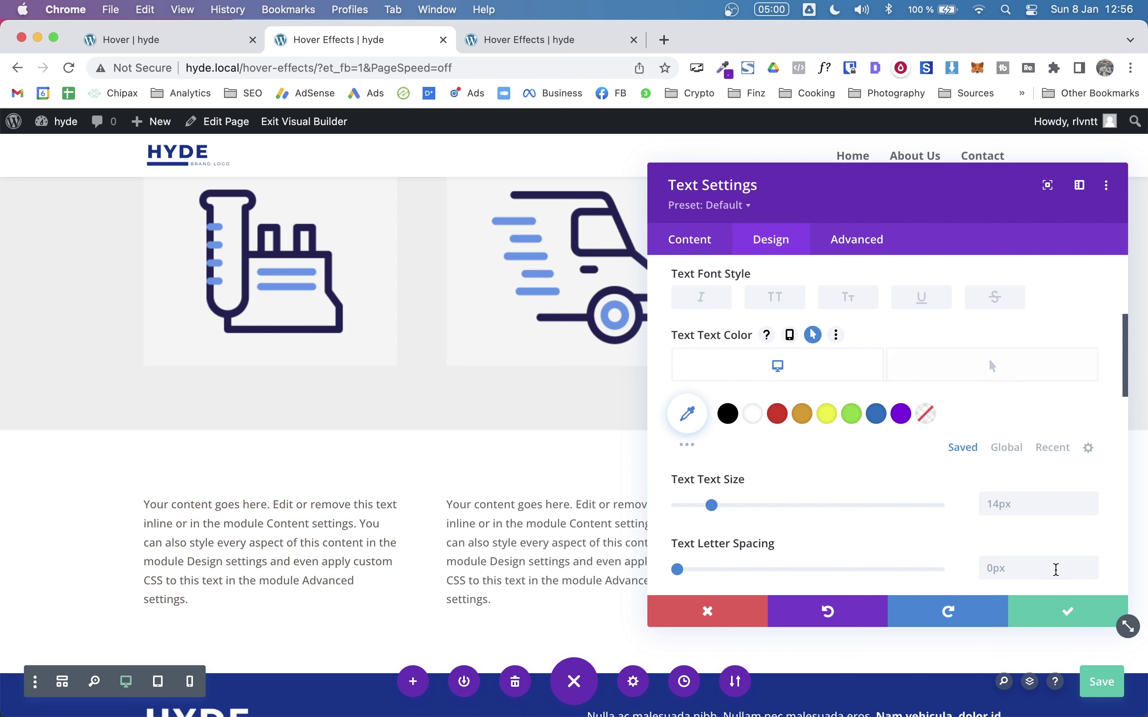
click(1054, 616)
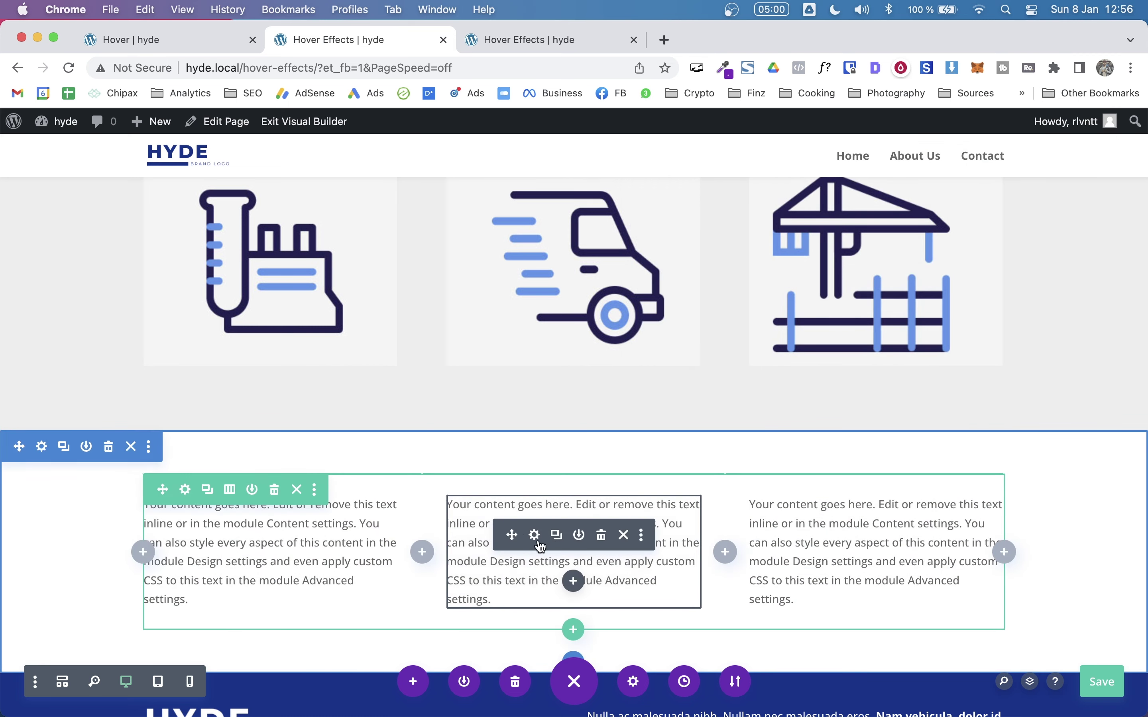
Set the second text module's hover transform scale to 120% and save the page and the module settings
click(535, 536)
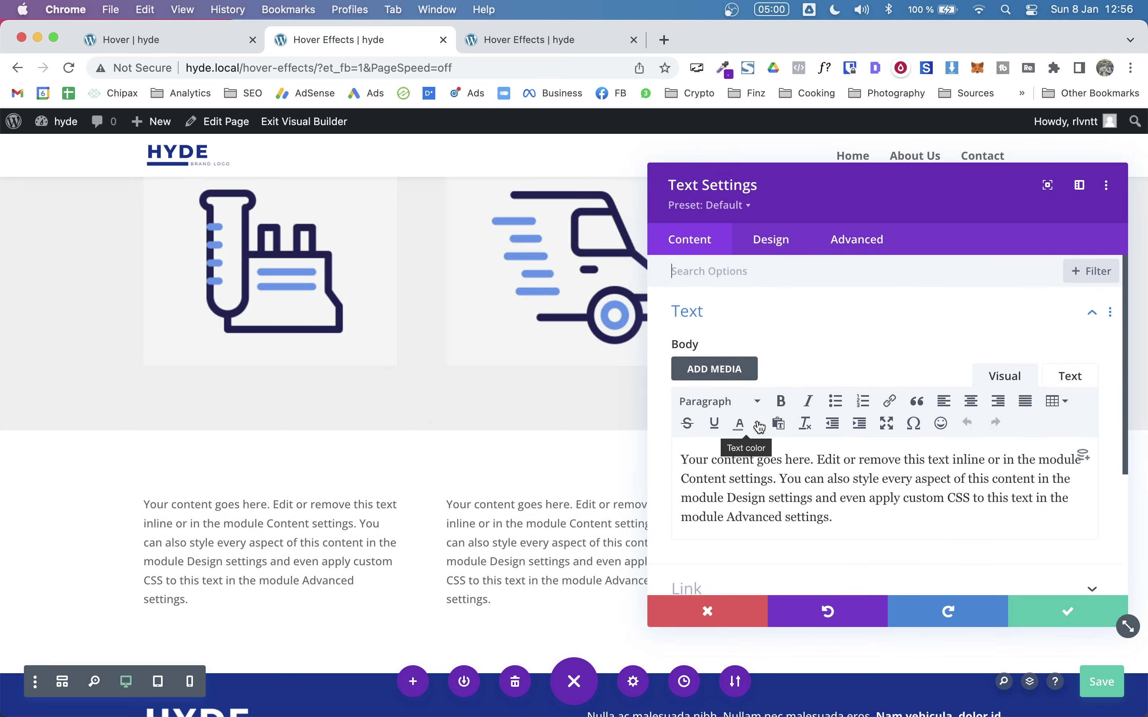
click(773, 241)
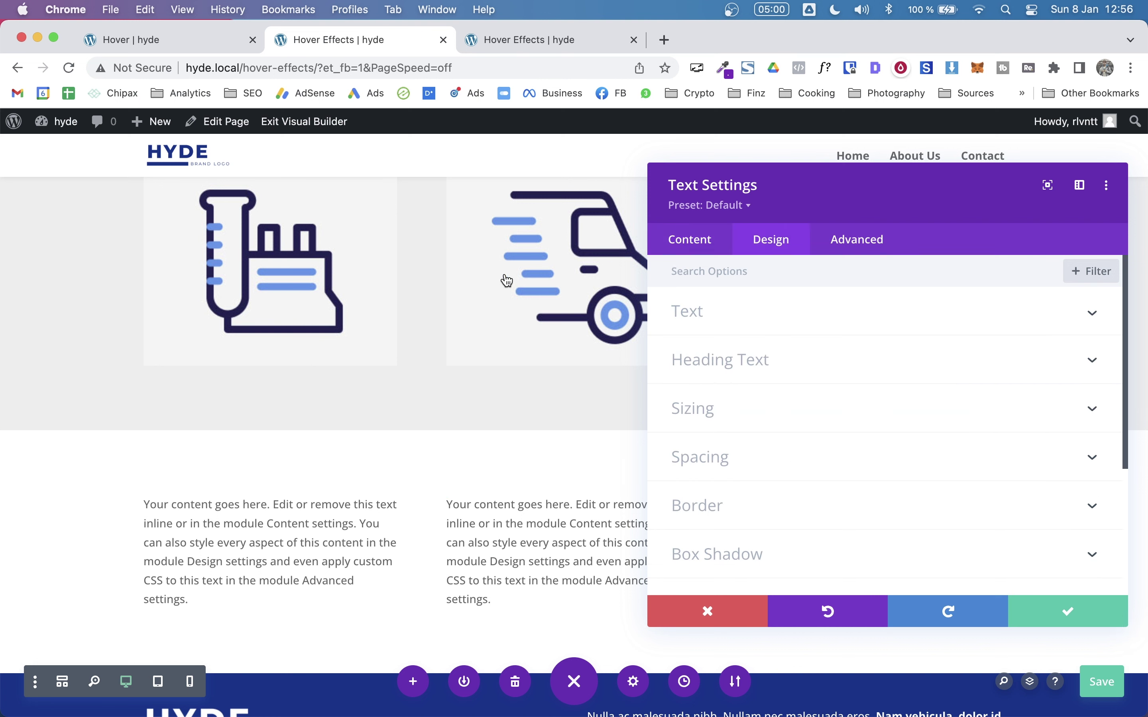
scroll(860, 436, down, 4)
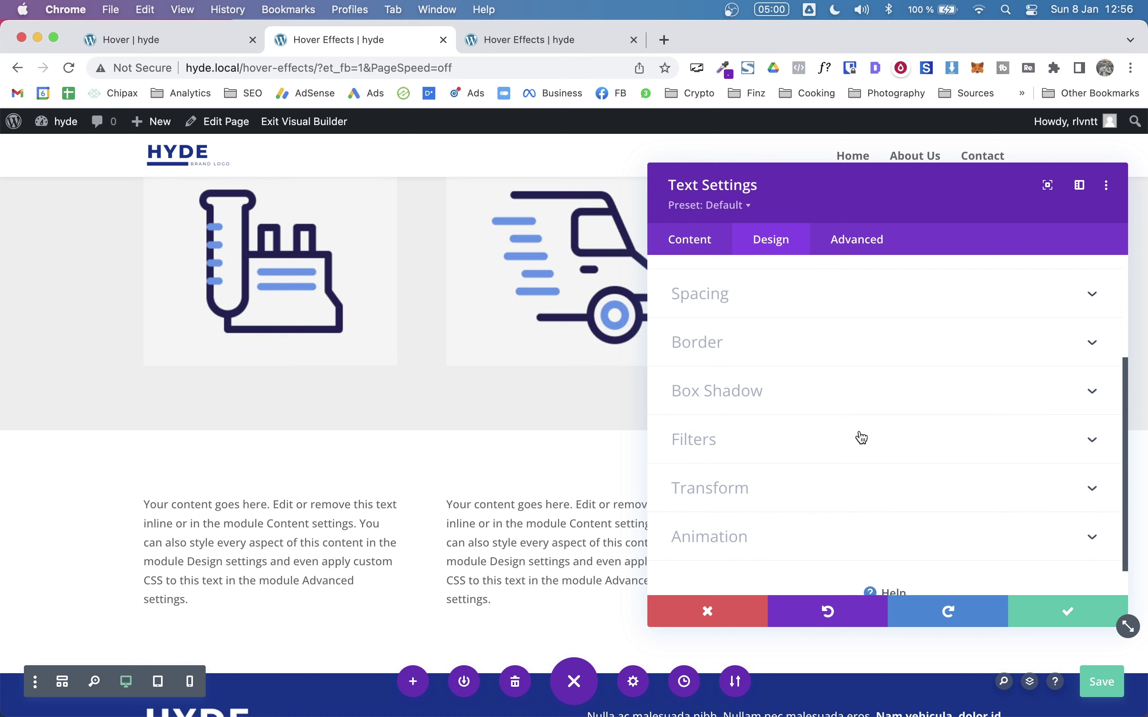
click(713, 499)
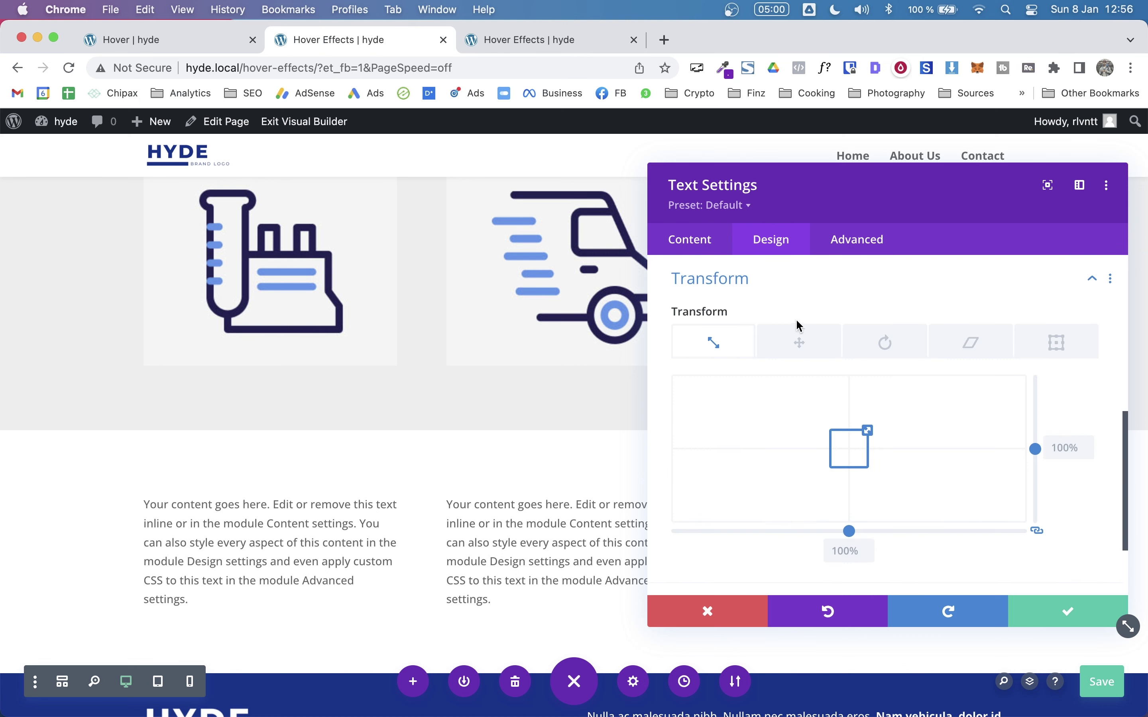
click(789, 312)
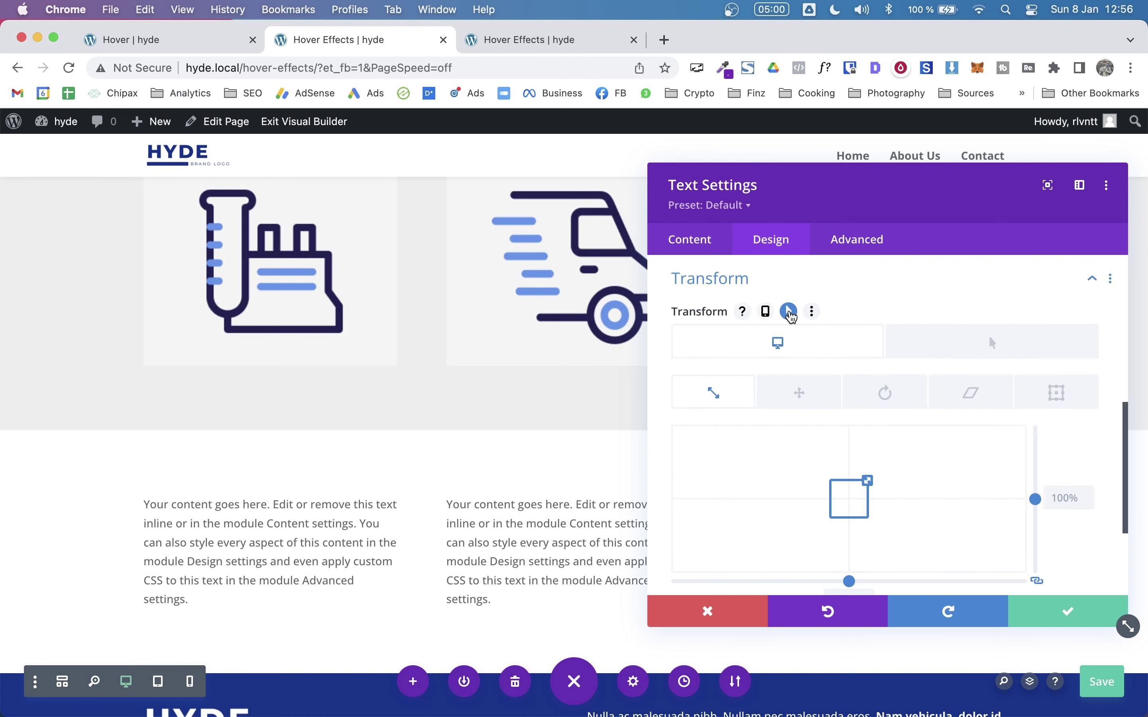
click(1012, 361)
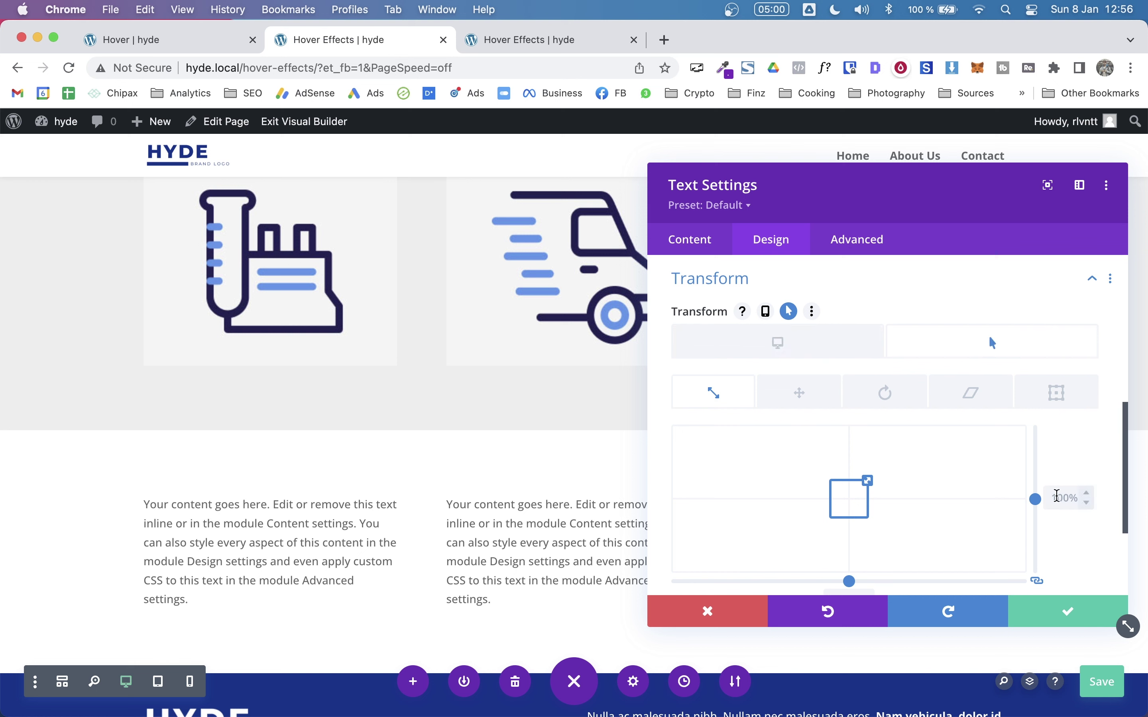
click(1058, 496)
text(120)
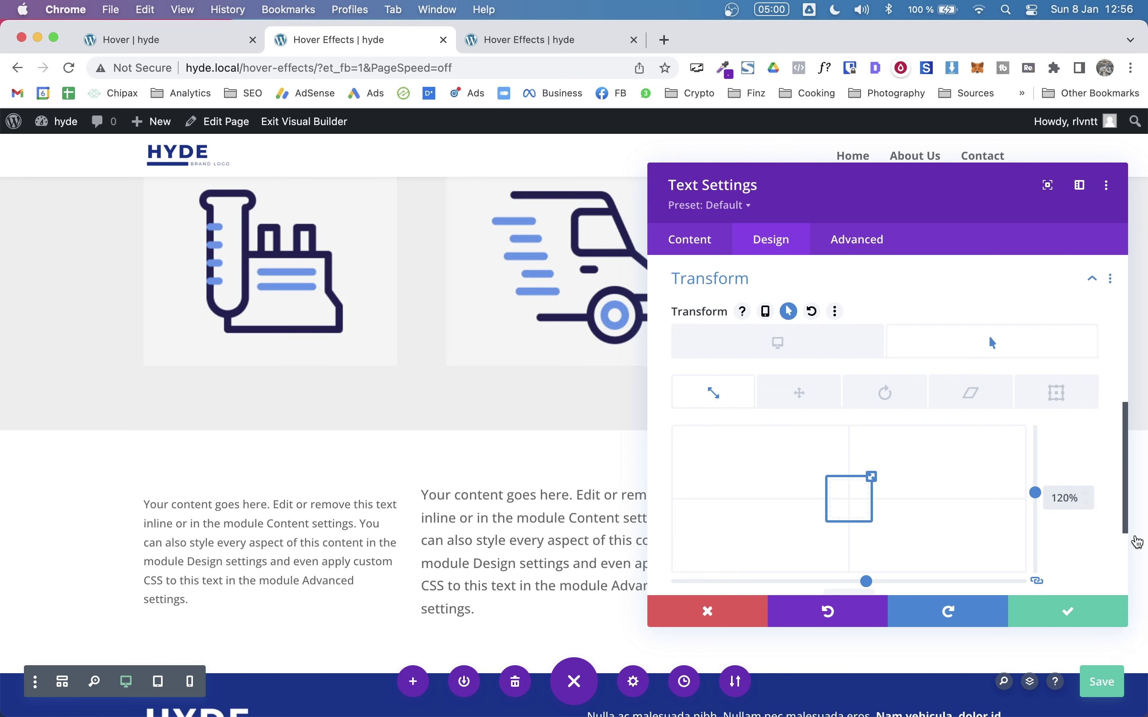
key(super+s)
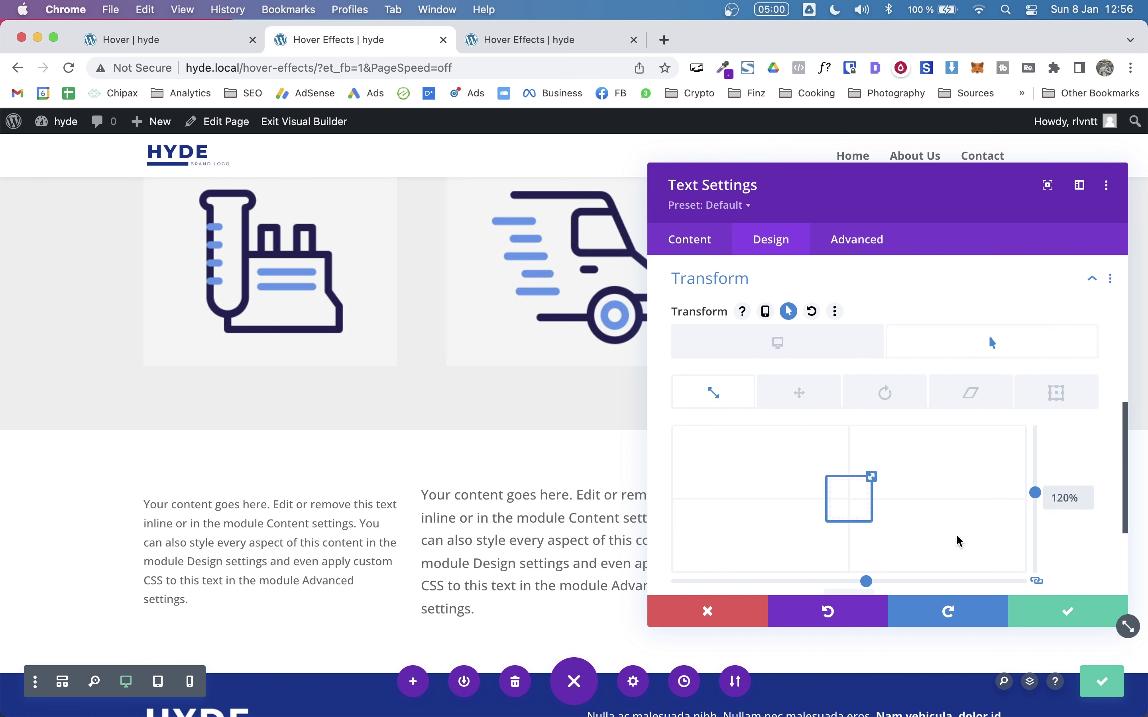
click(1056, 613)
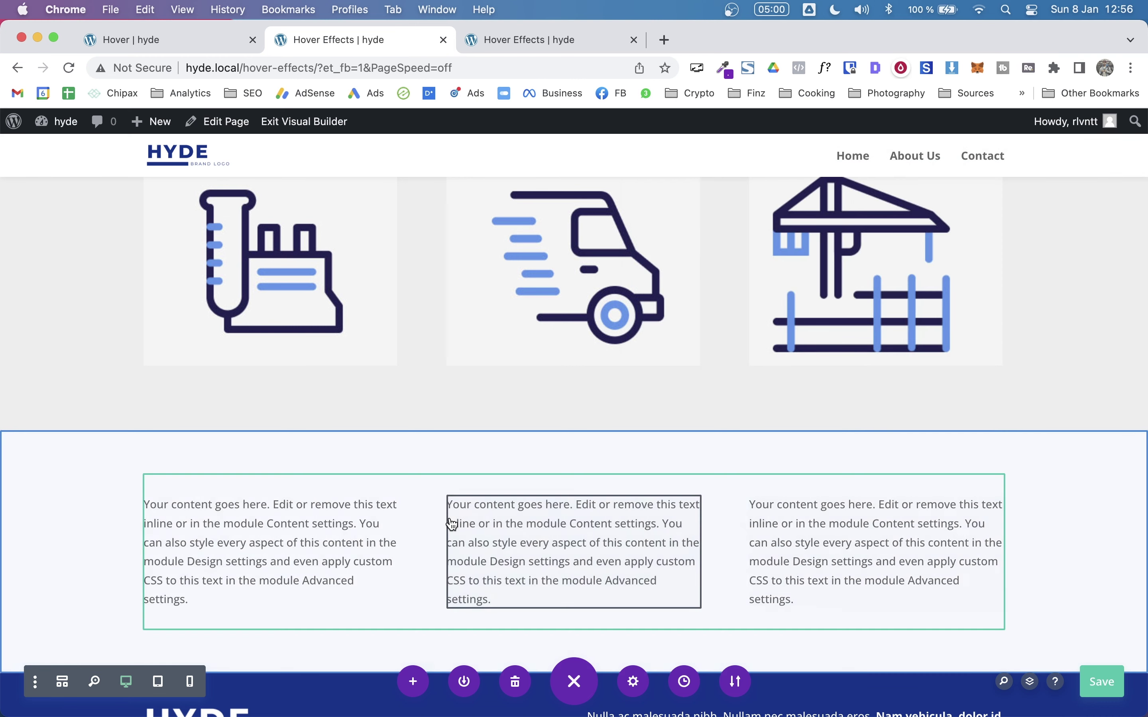
Open the third column's text module settings and look over its text design options
mouse_move(858, 531)
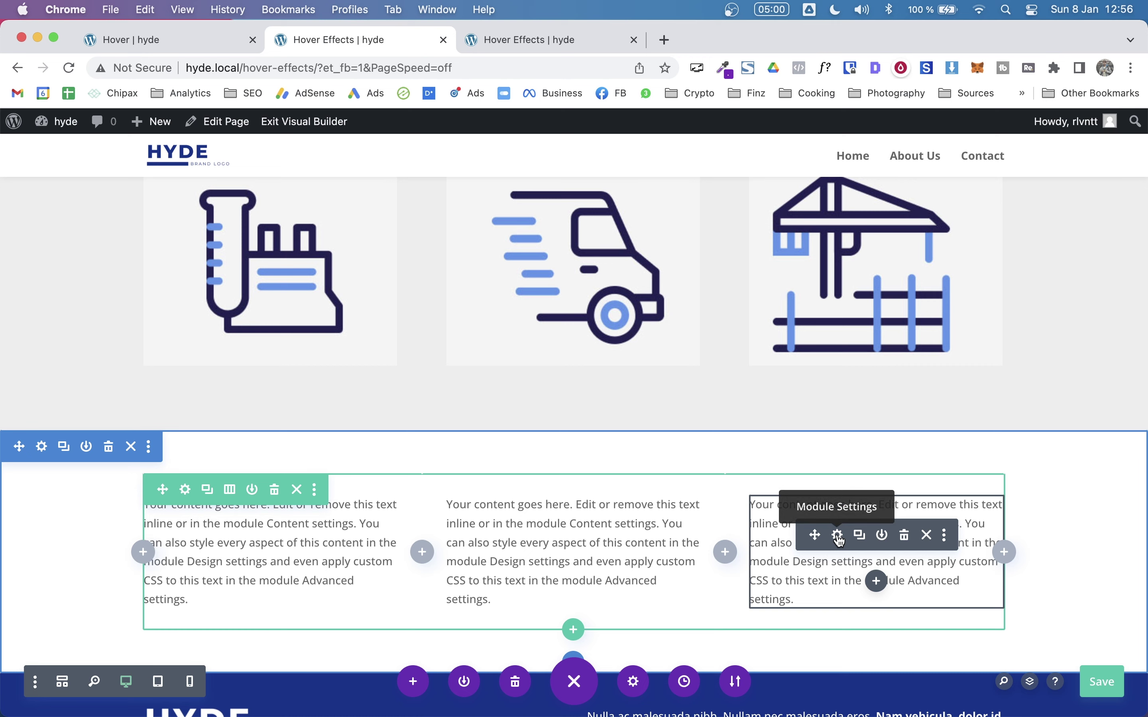
click(838, 536)
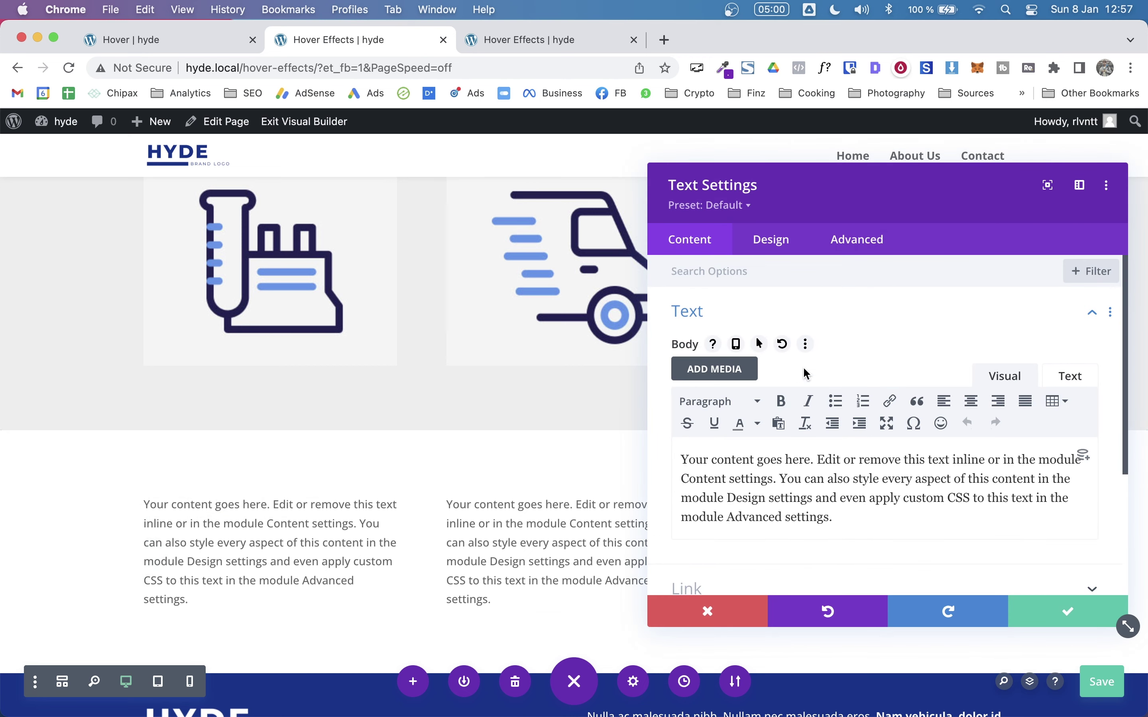
drag(717, 187, 295, 144)
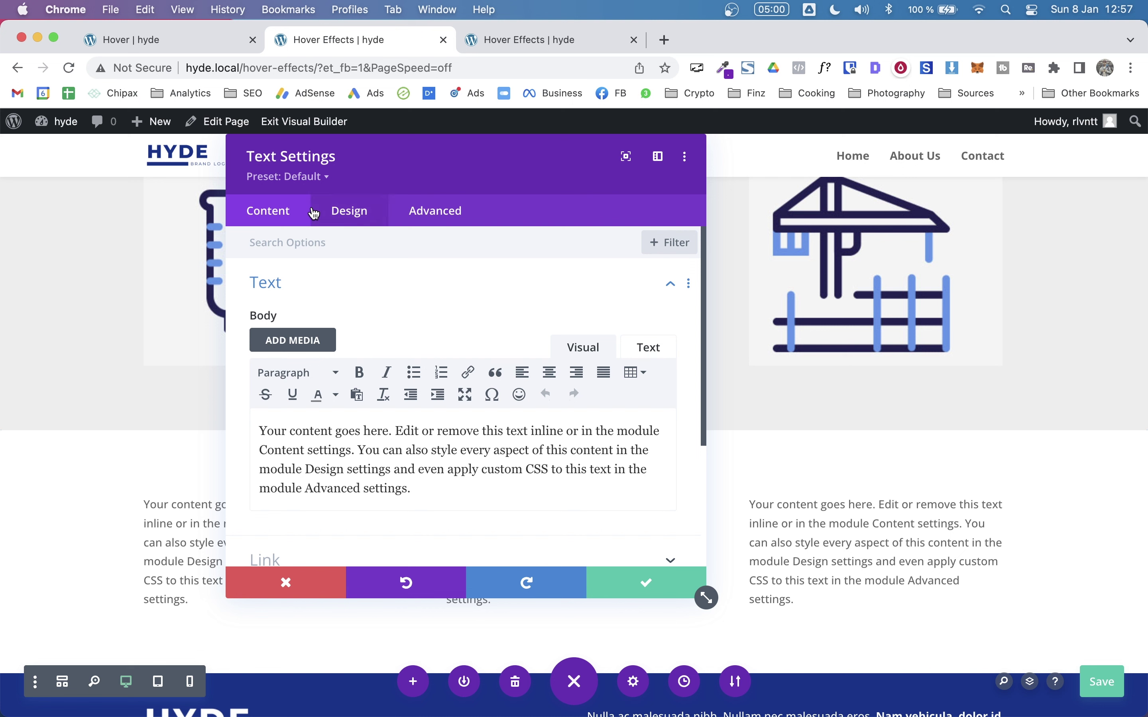
click(330, 214)
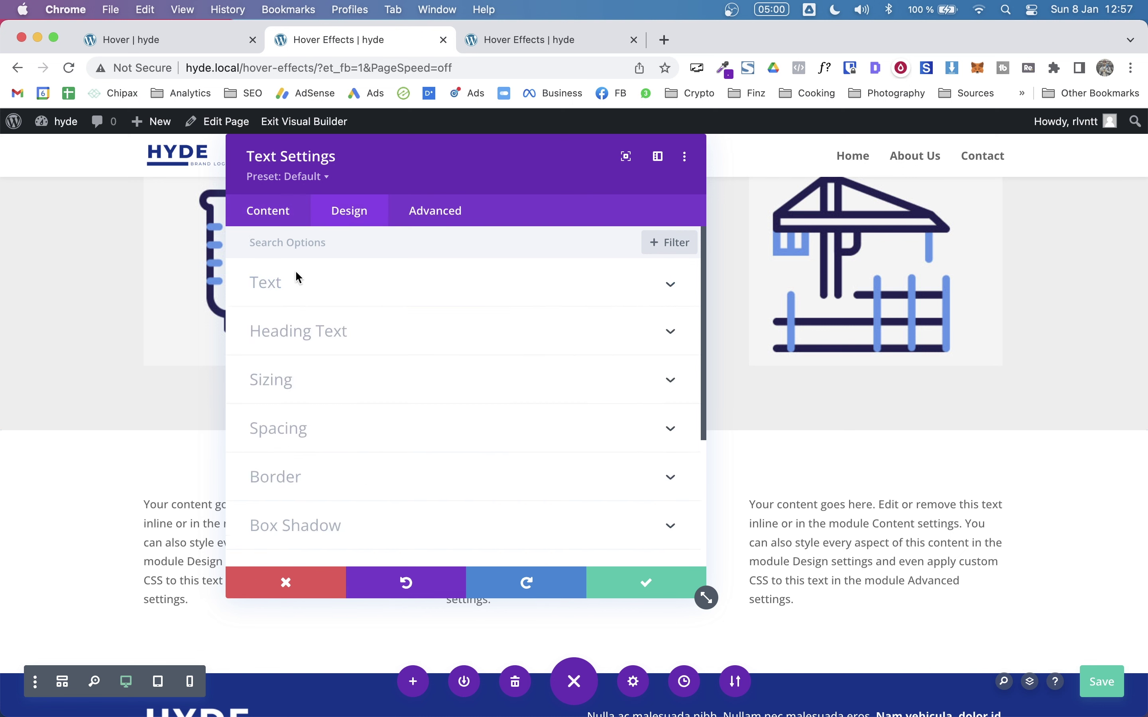
click(268, 284)
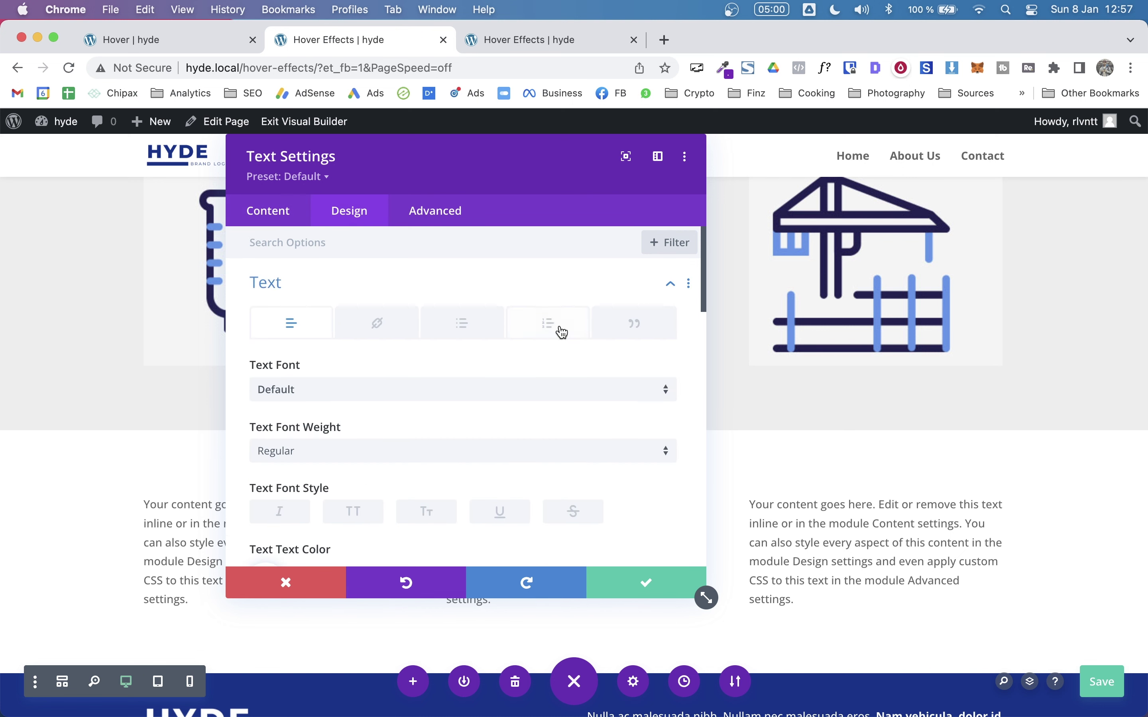
scroll(562, 332, down, 2)
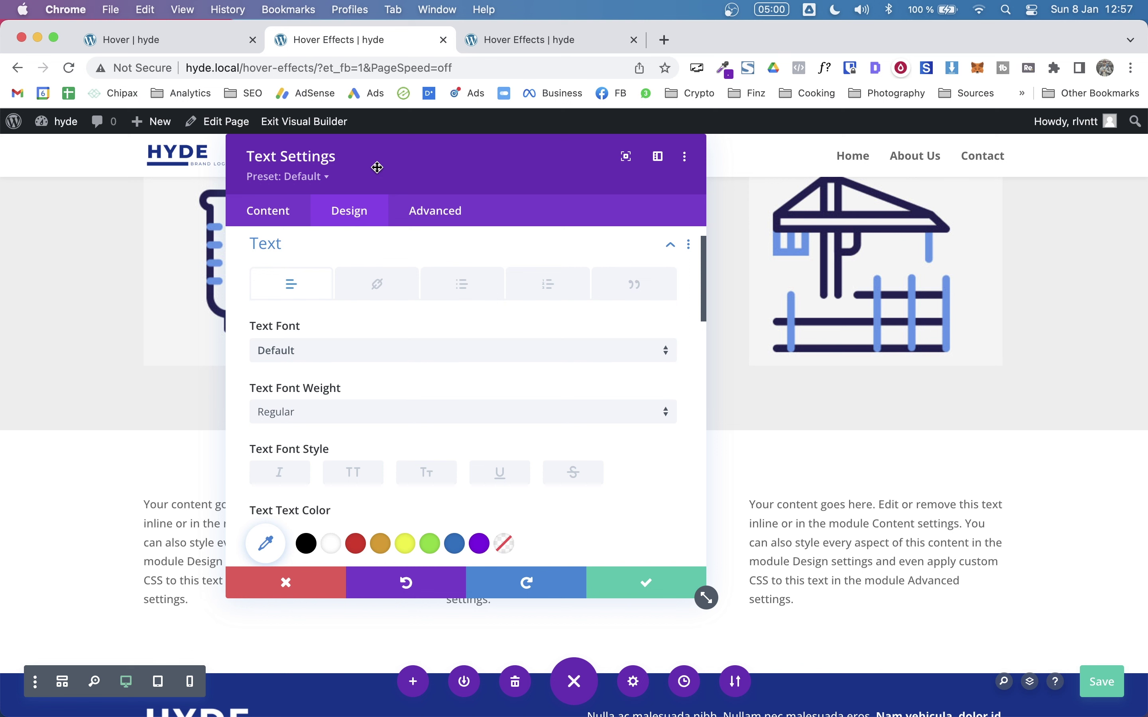
Enable a hover state for the third module's body and delete everything after "Content settings." in the hover text
click(282, 221)
click(378, 283)
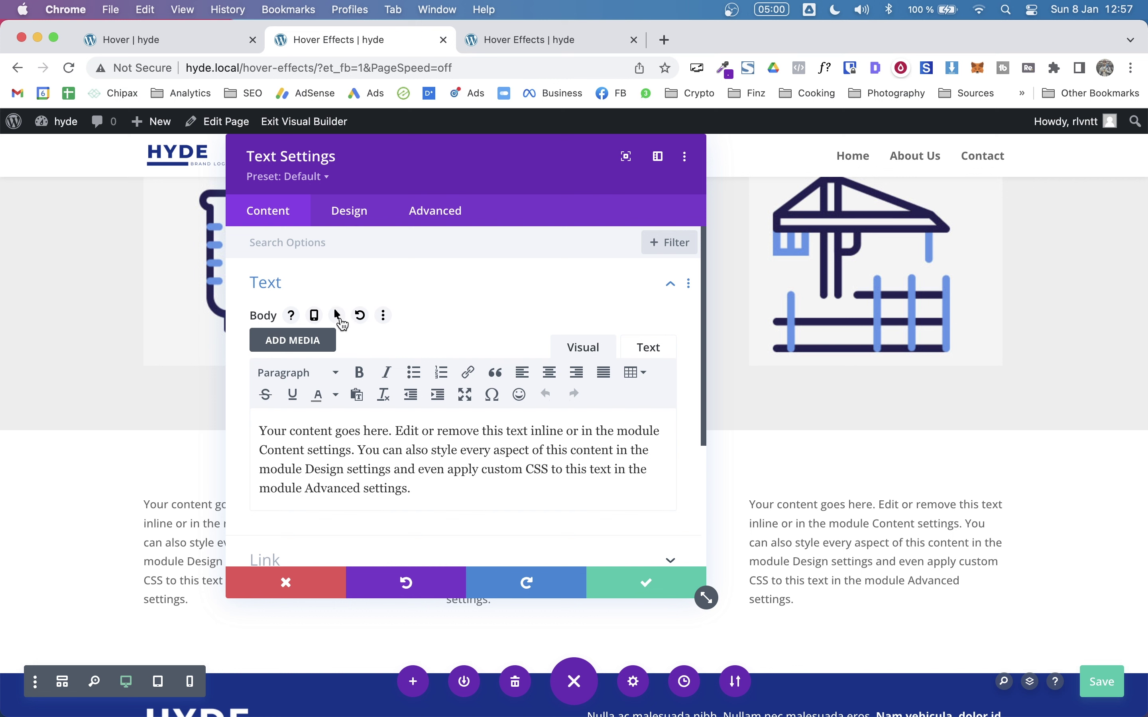
click(338, 316)
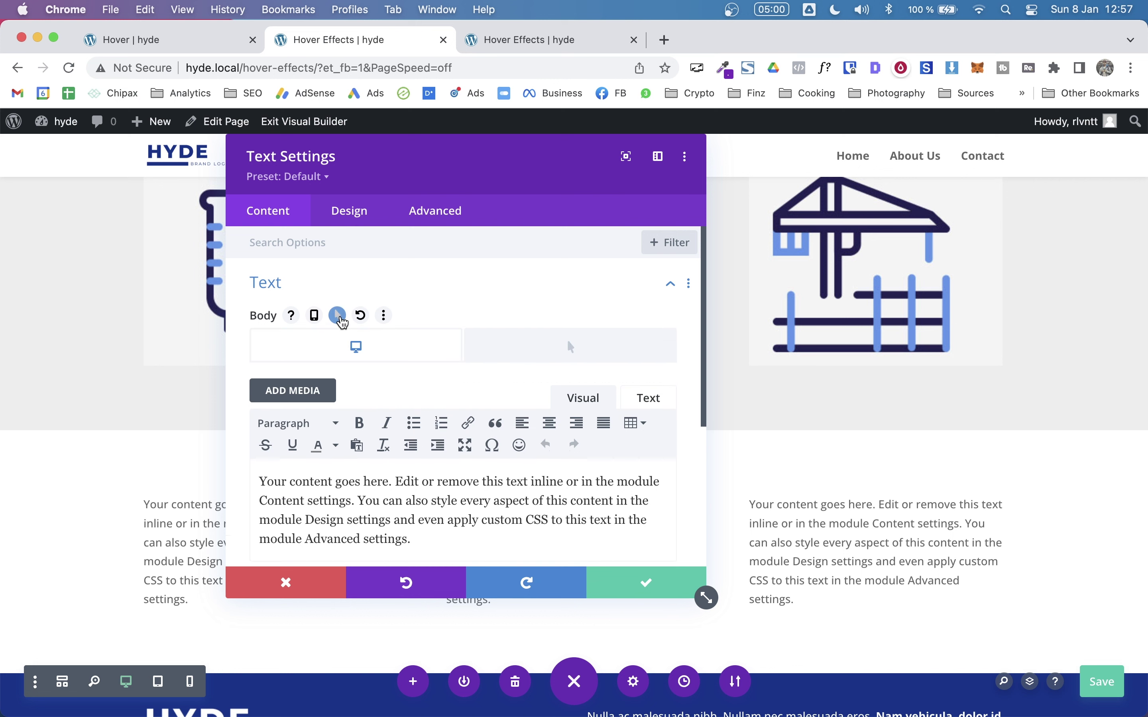
click(546, 359)
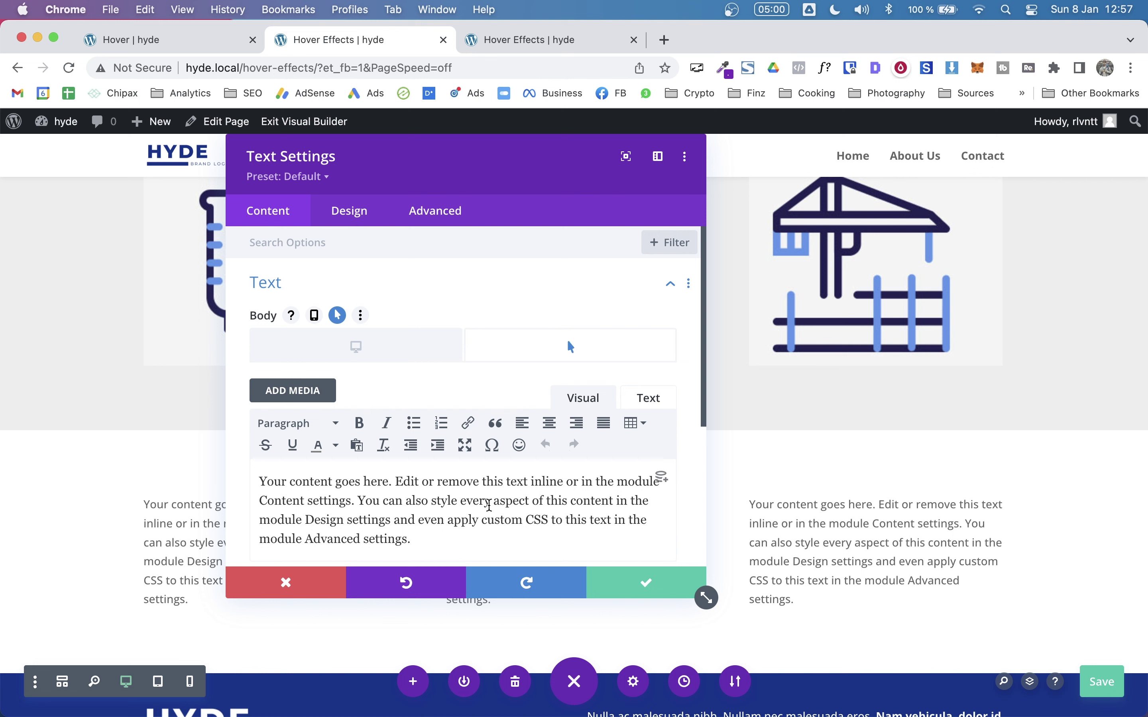
scroll(490, 500, down, 2)
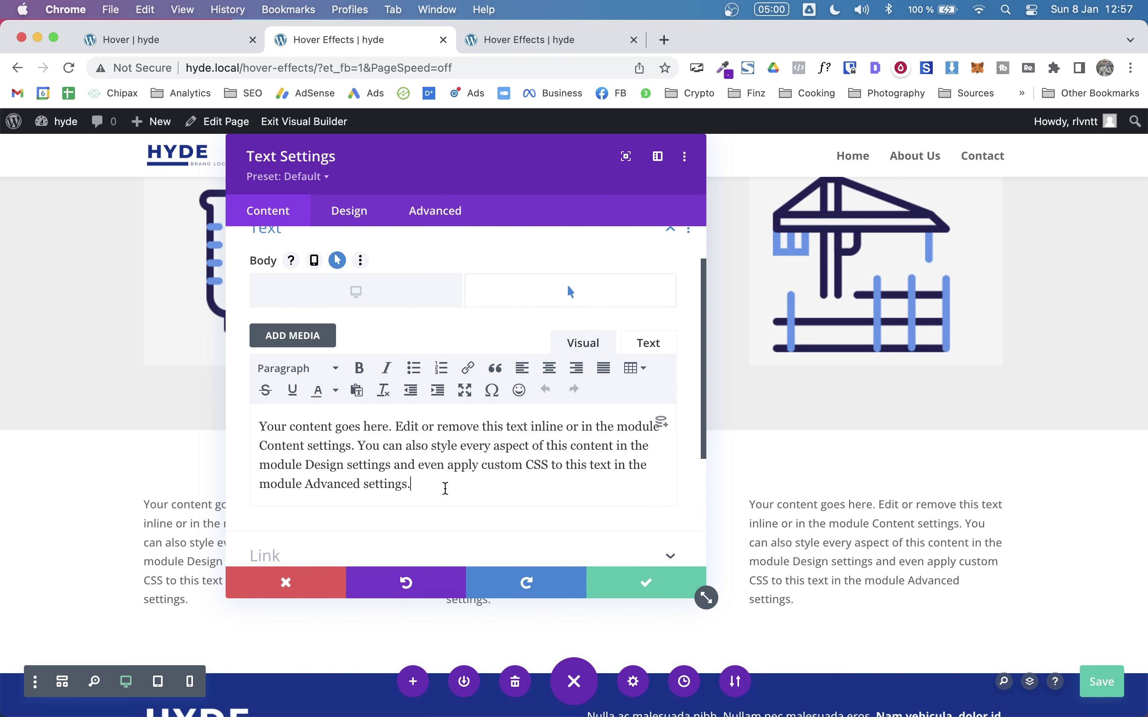
drag(426, 481, 359, 446)
key(BackSpace)
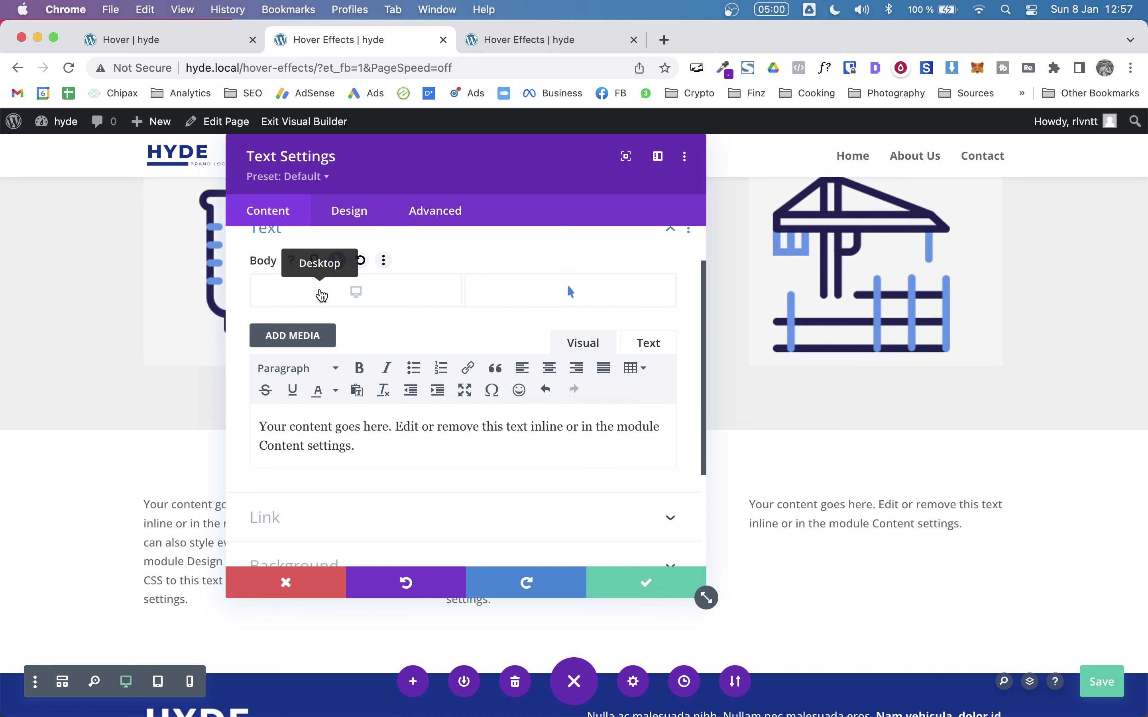
Compare the third module's default body, make its hover text bold, and save the module settings and the page
click(320, 292)
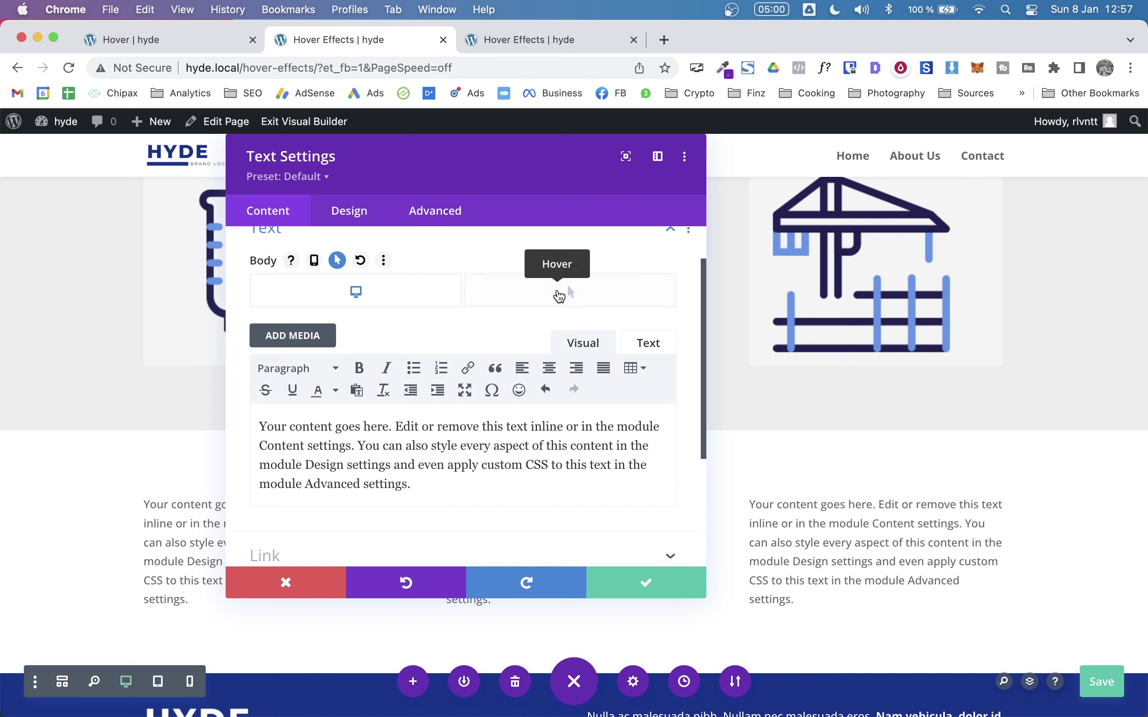
click(560, 295)
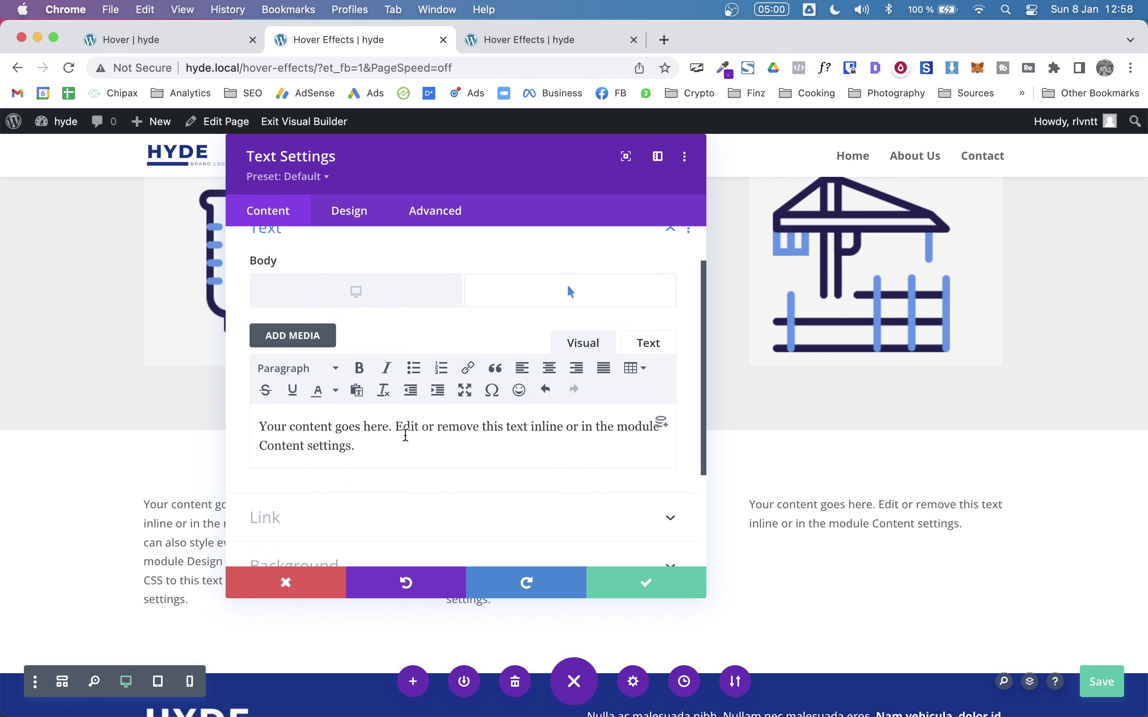
triple_click(390, 443)
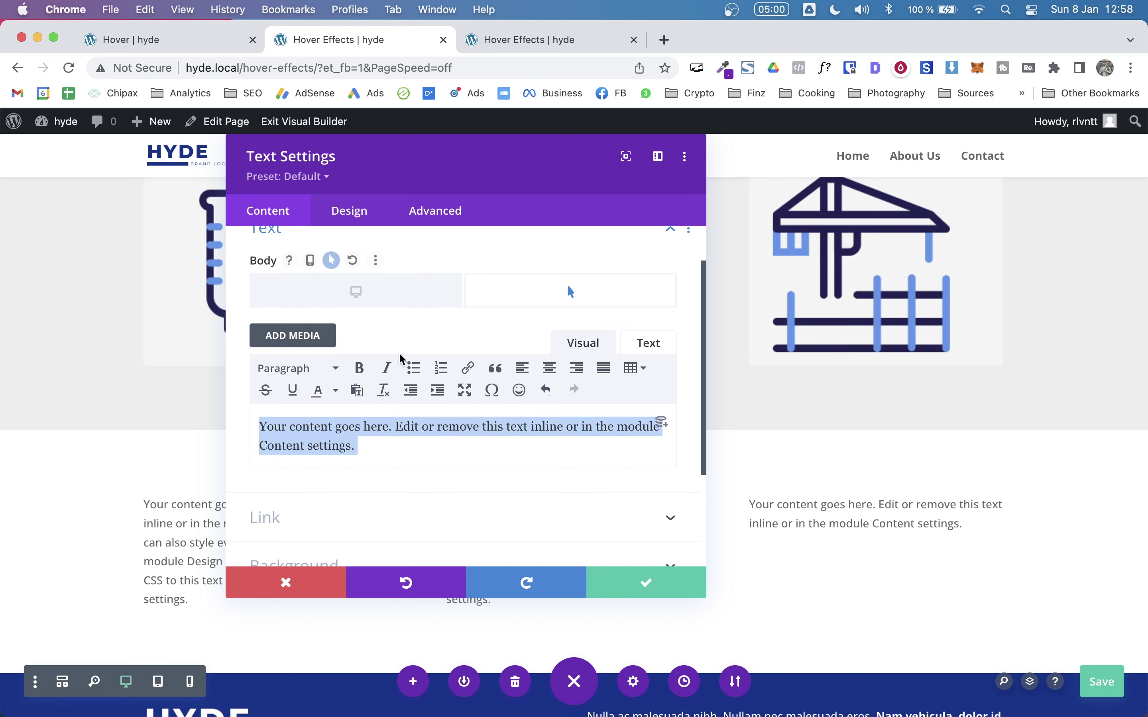
click(356, 370)
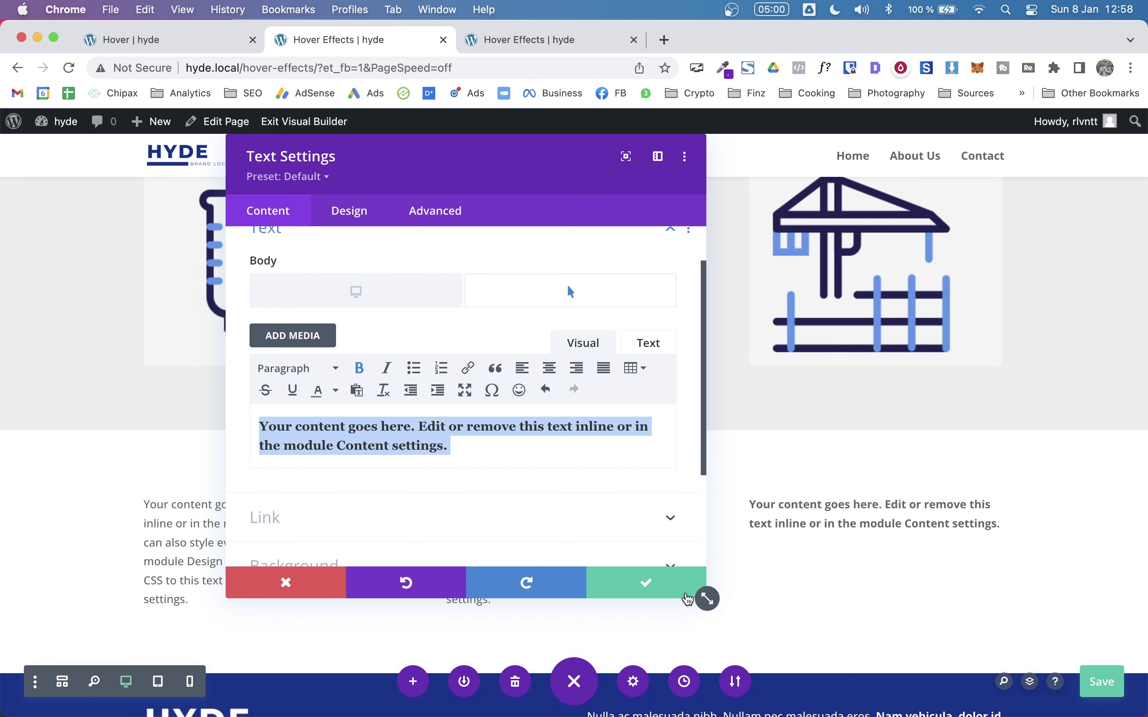
click(703, 595)
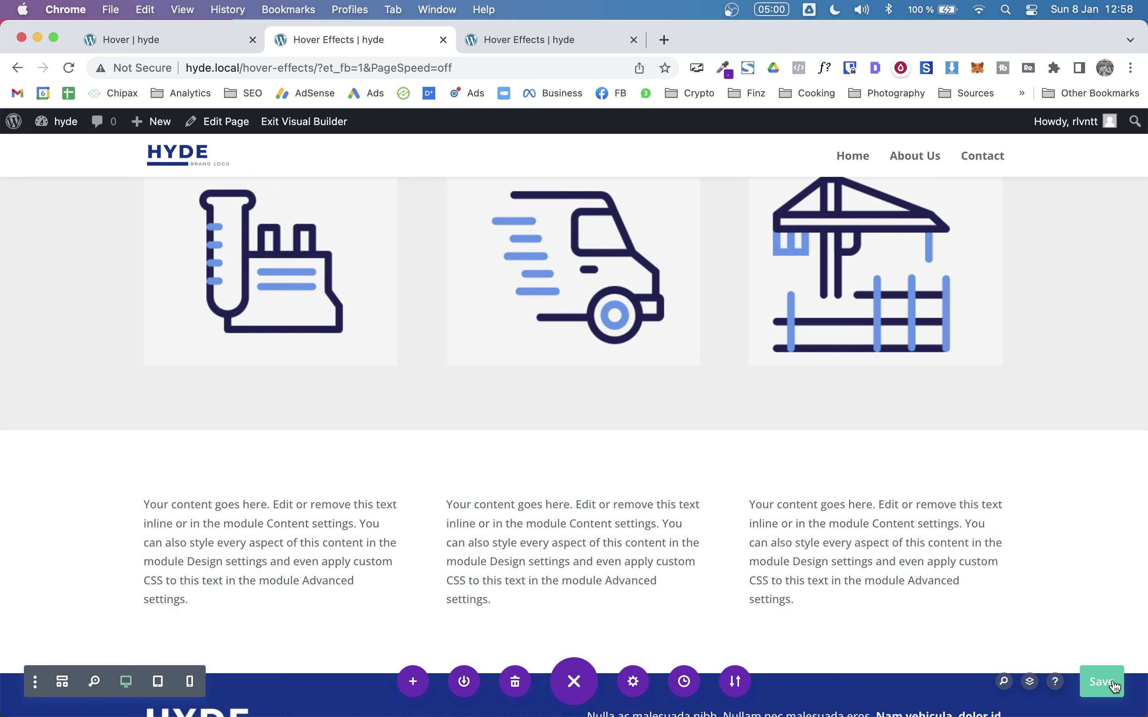
click(1110, 682)
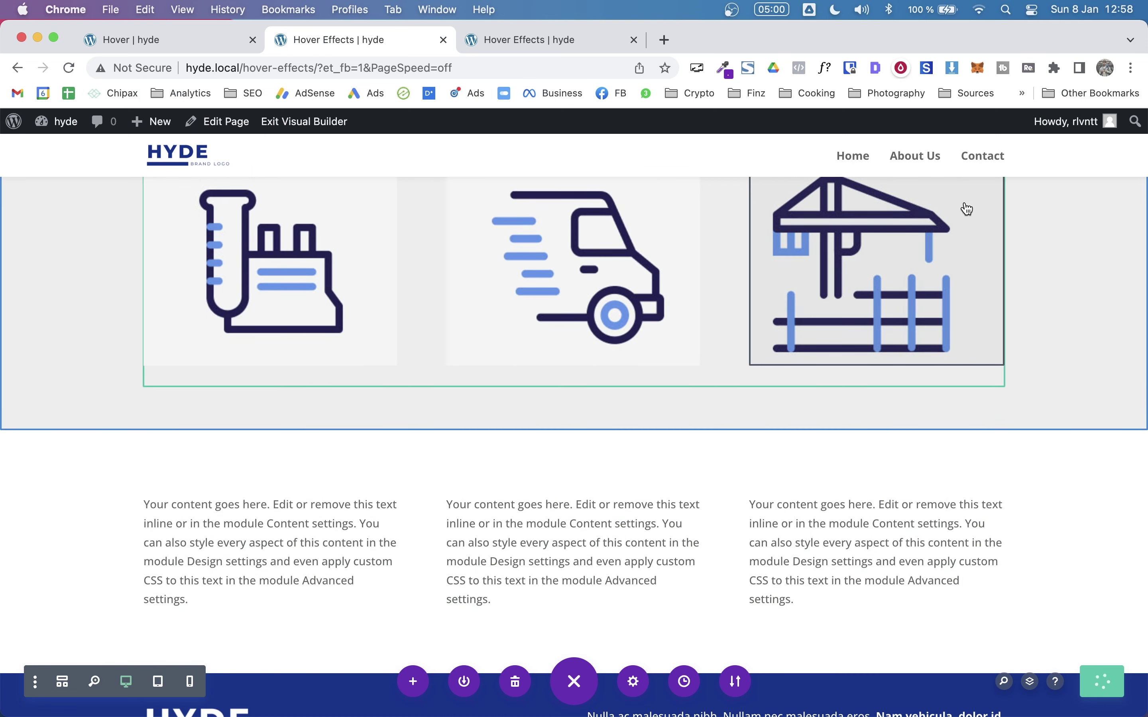
Reload the live Hover Effects page and test the hover effects of the three-column text row
click(511, 36)
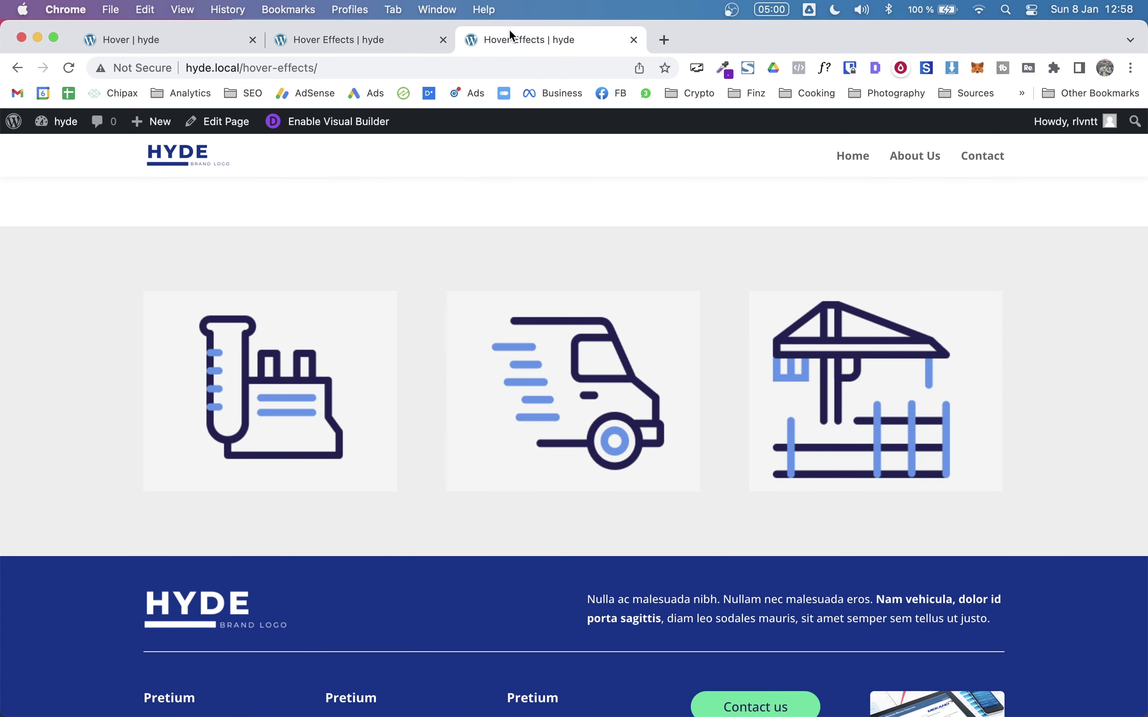
key(super+r)
scroll(100, 487, down, 5)
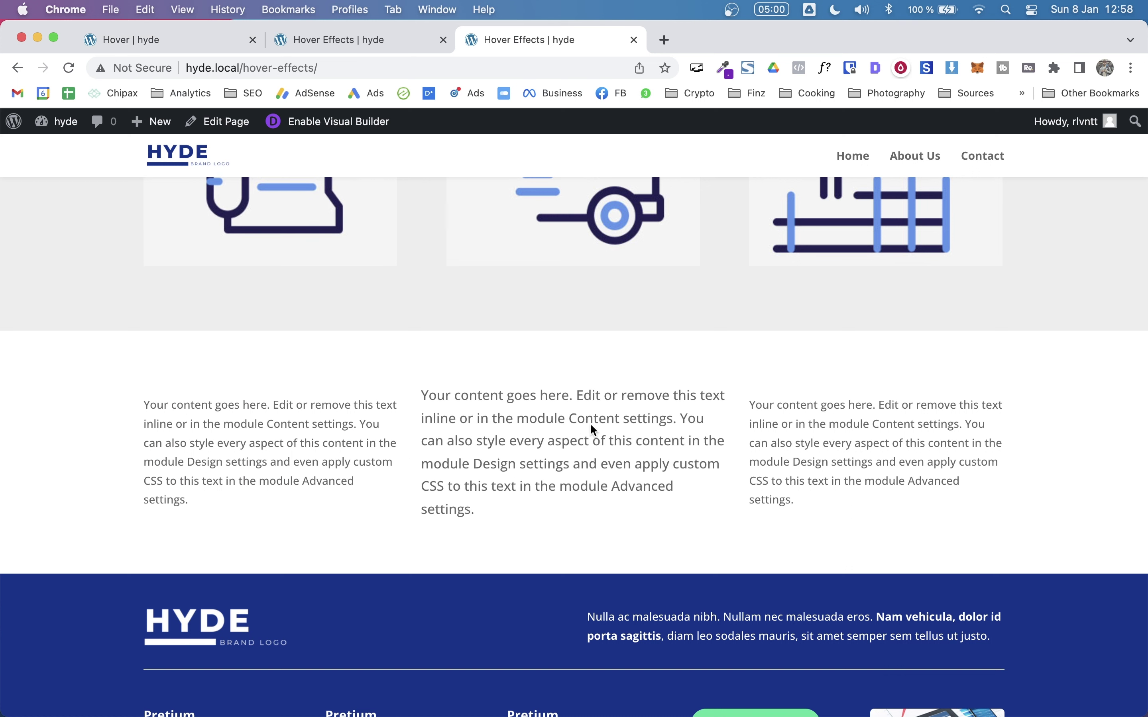
Review the HOVER 4 section with its colored background and image on the example Hover page
click(171, 42)
scroll(499, 411, down, 7)
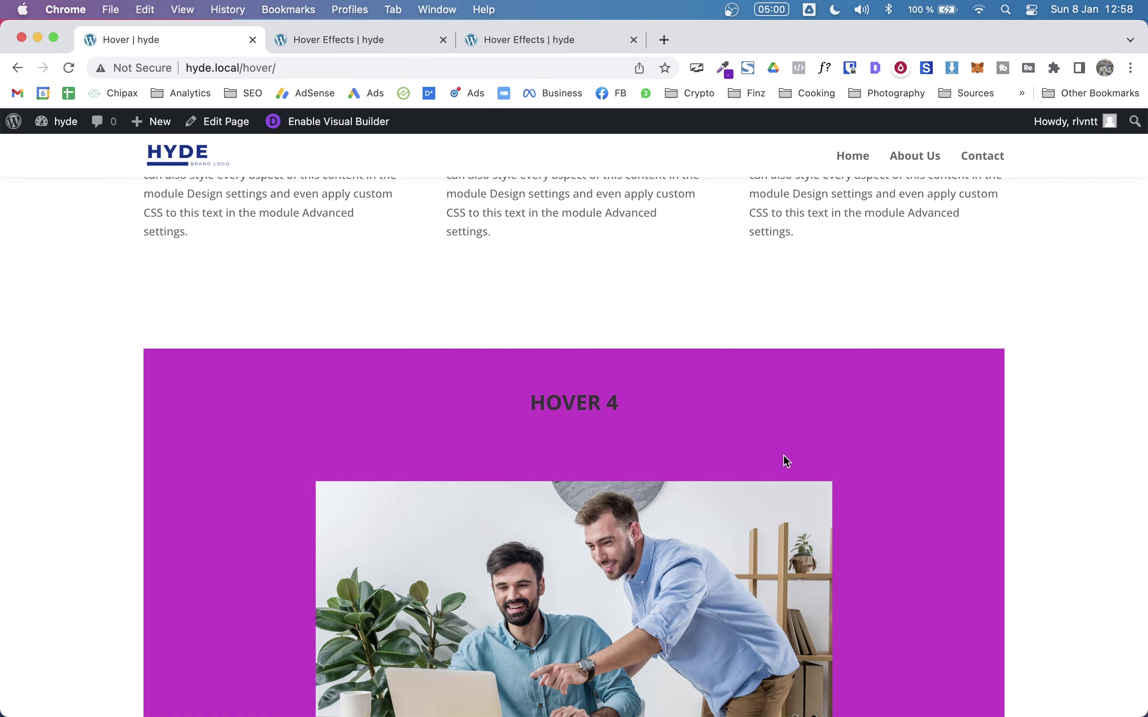
scroll(429, 401, down, 3)
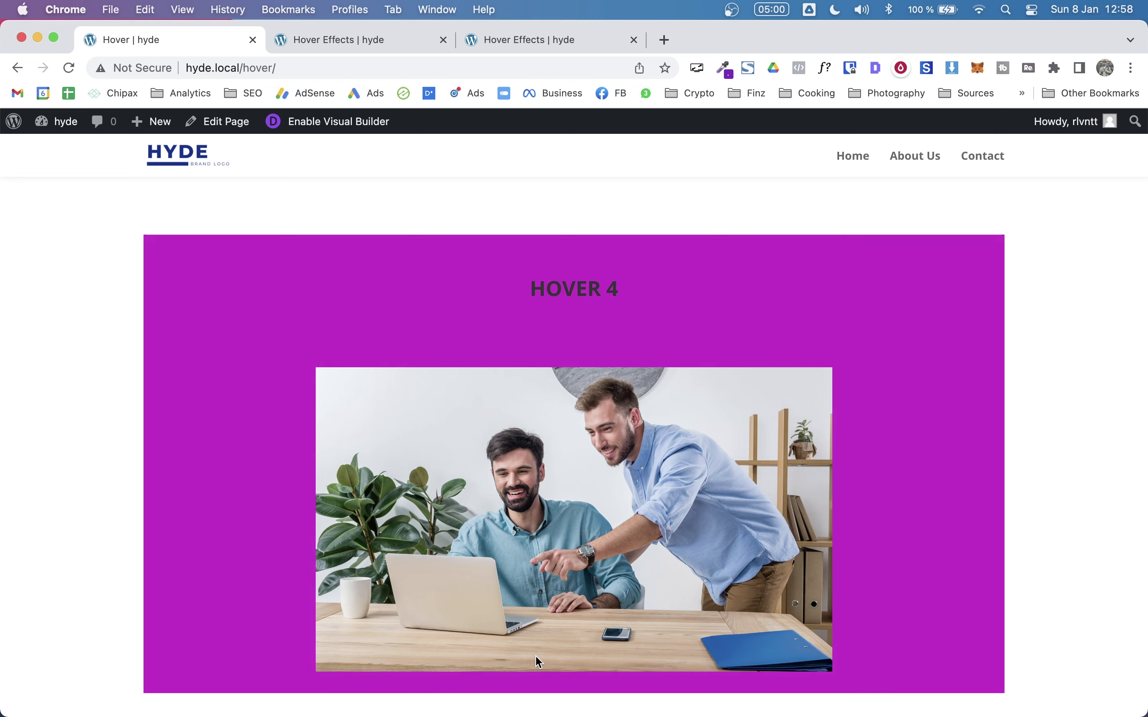
Return to the Hover Effects page builder and add a regular section with a single-column row below the three-column text section
click(305, 41)
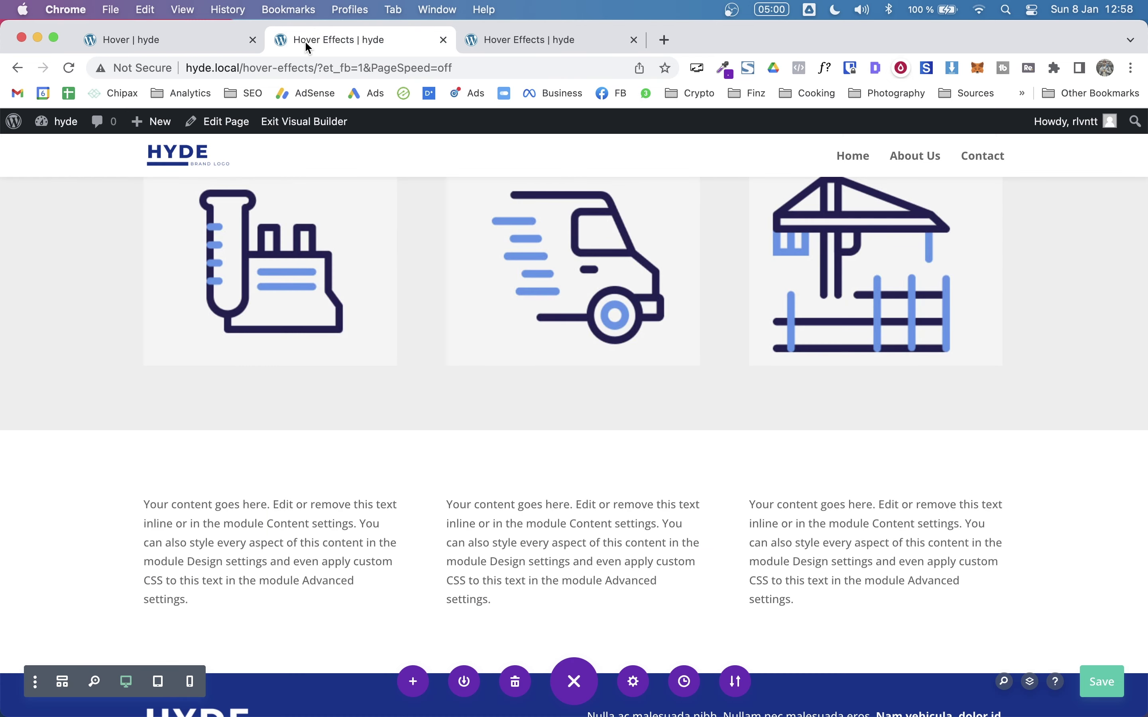
scroll(436, 377, down, 4)
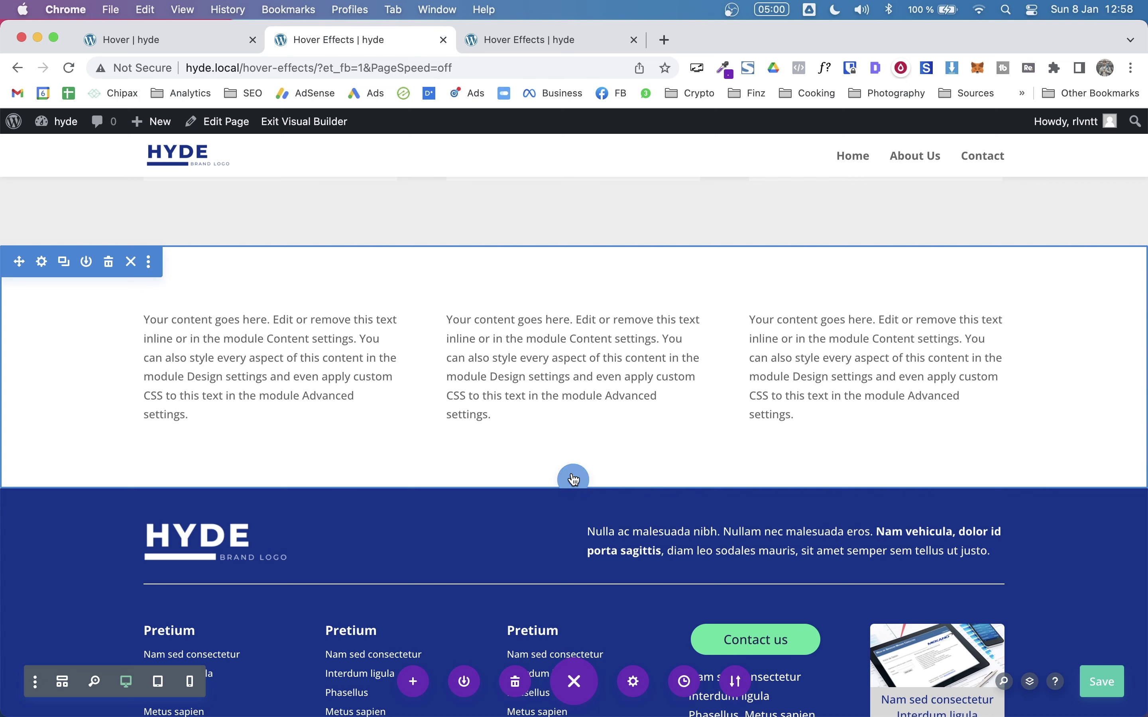
click(573, 474)
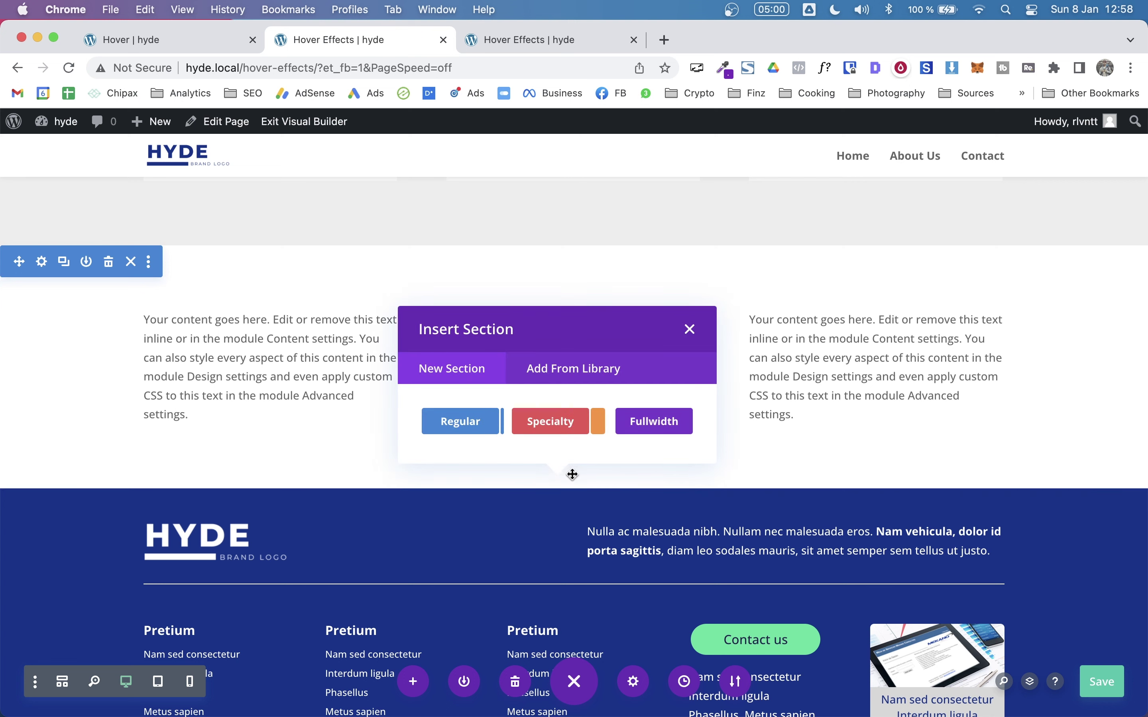
click(474, 433)
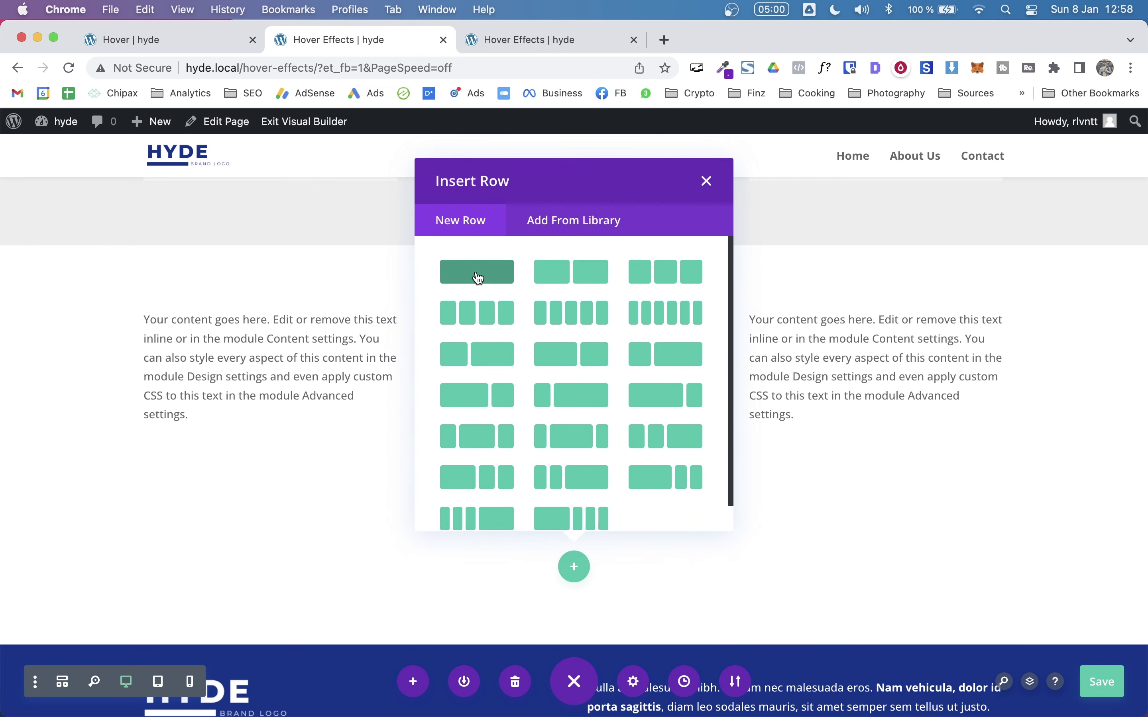
click(479, 279)
Insert an Image module into the new row using mekano-slide.jpg from the media library, and save the module settings
text(im)
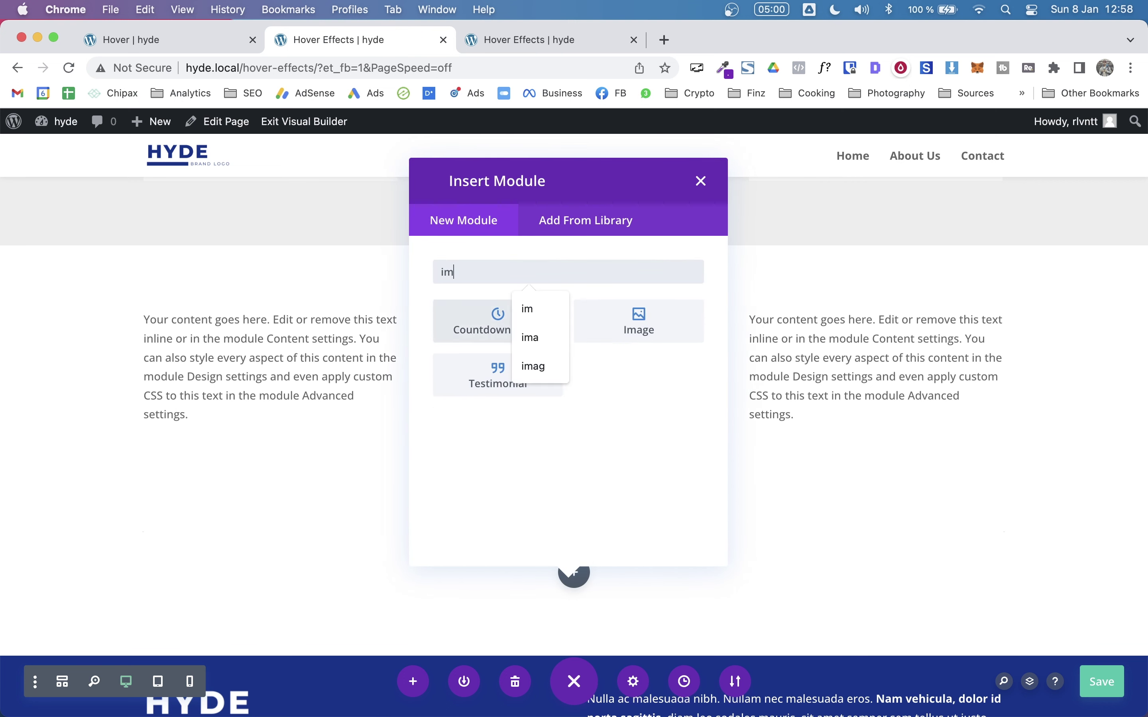
click(648, 328)
click(525, 418)
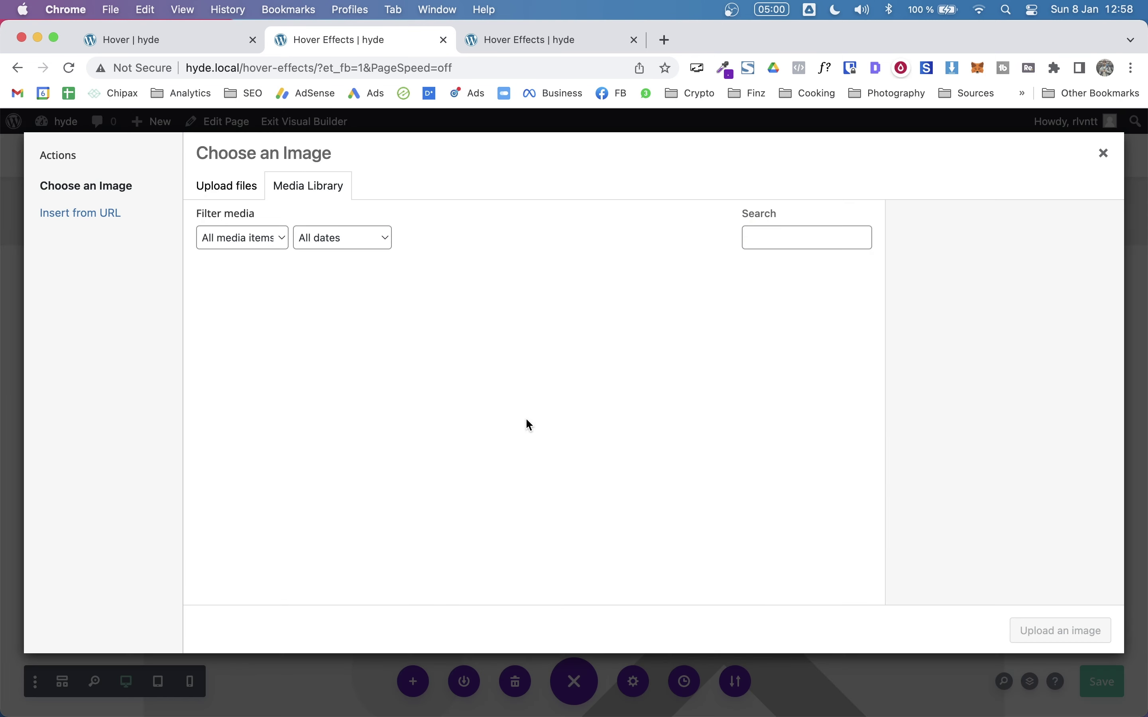
click(486, 546)
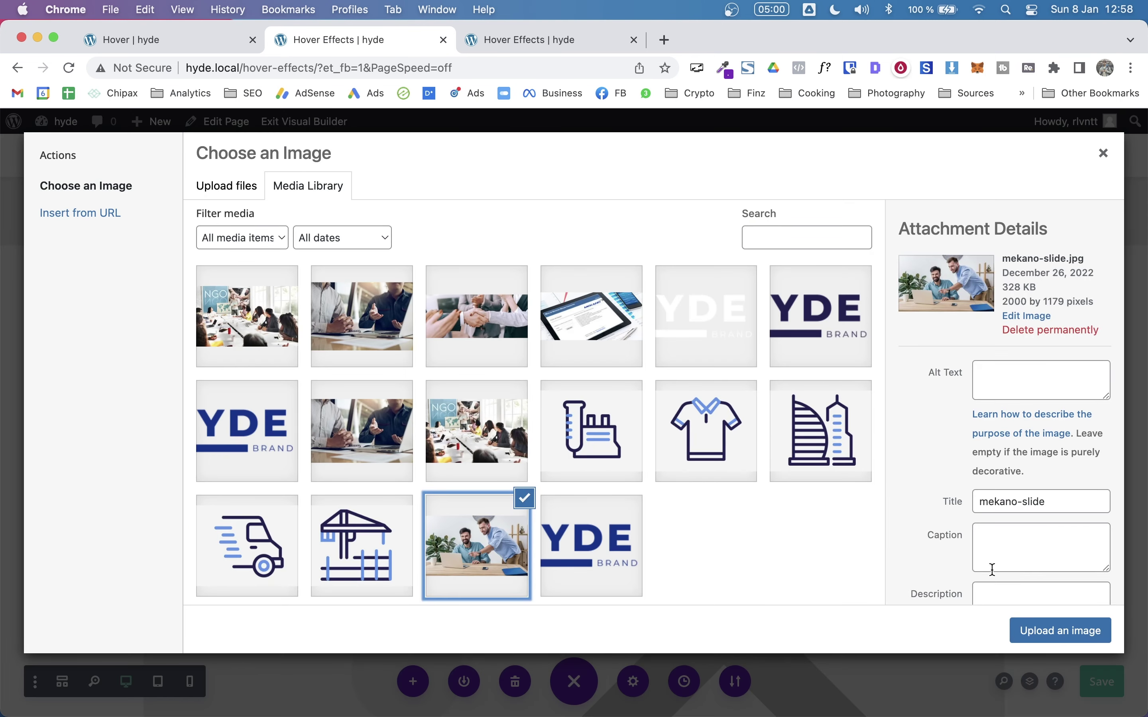
click(1023, 628)
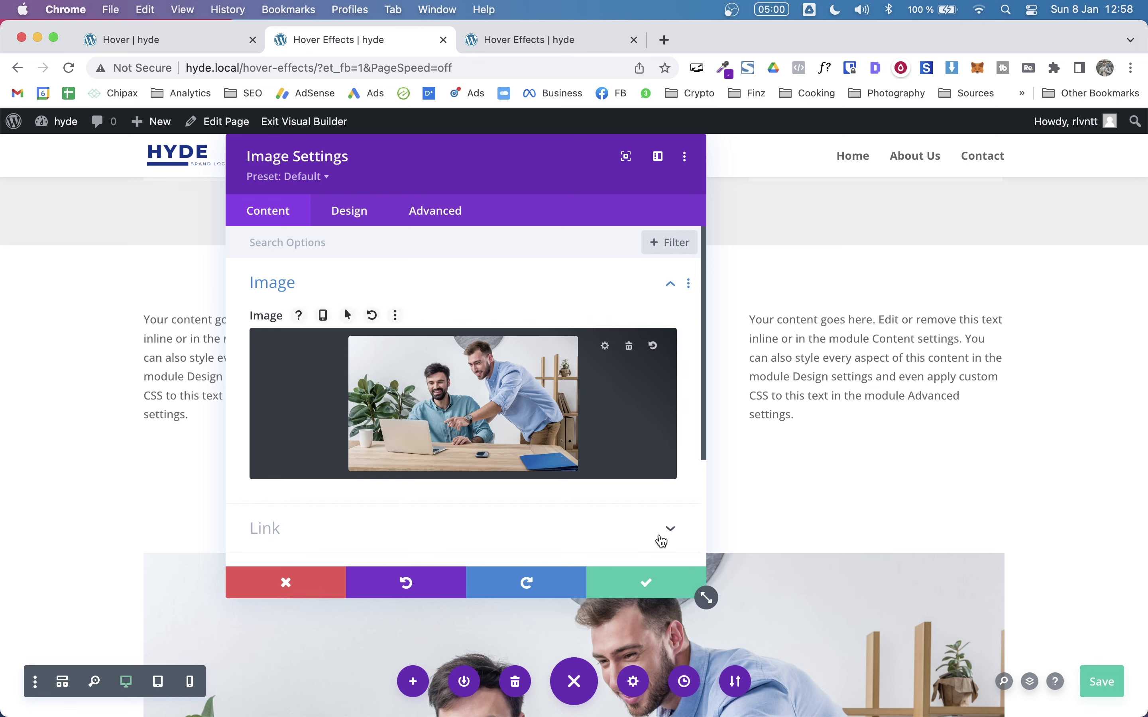
click(666, 584)
scroll(664, 583, down, 5)
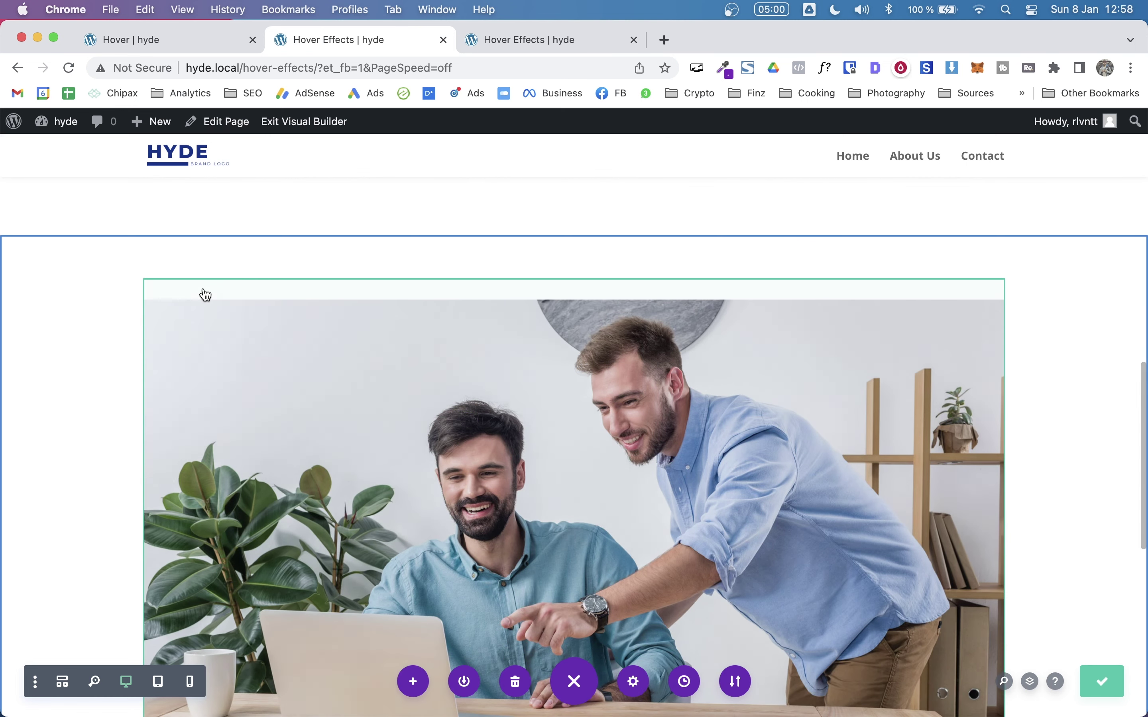
Reduce the new image's width to a little over half of the row, center it, and save the module settings
mouse_move(533, 387)
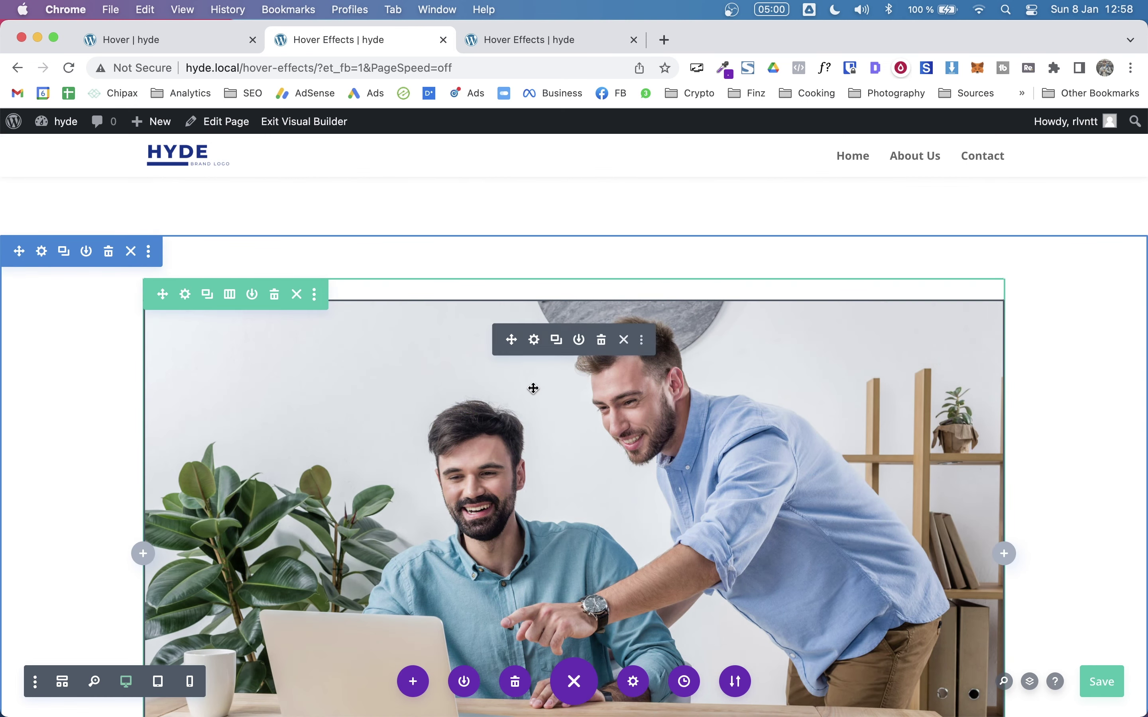
click(537, 346)
click(354, 212)
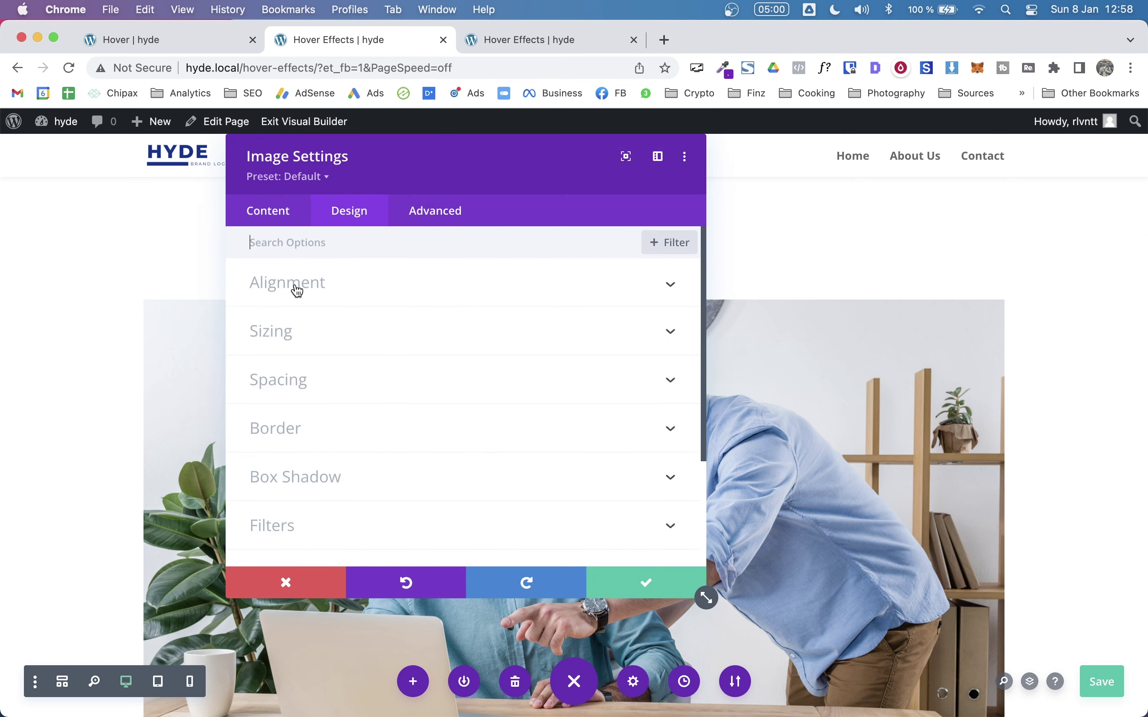
click(289, 291)
click(346, 382)
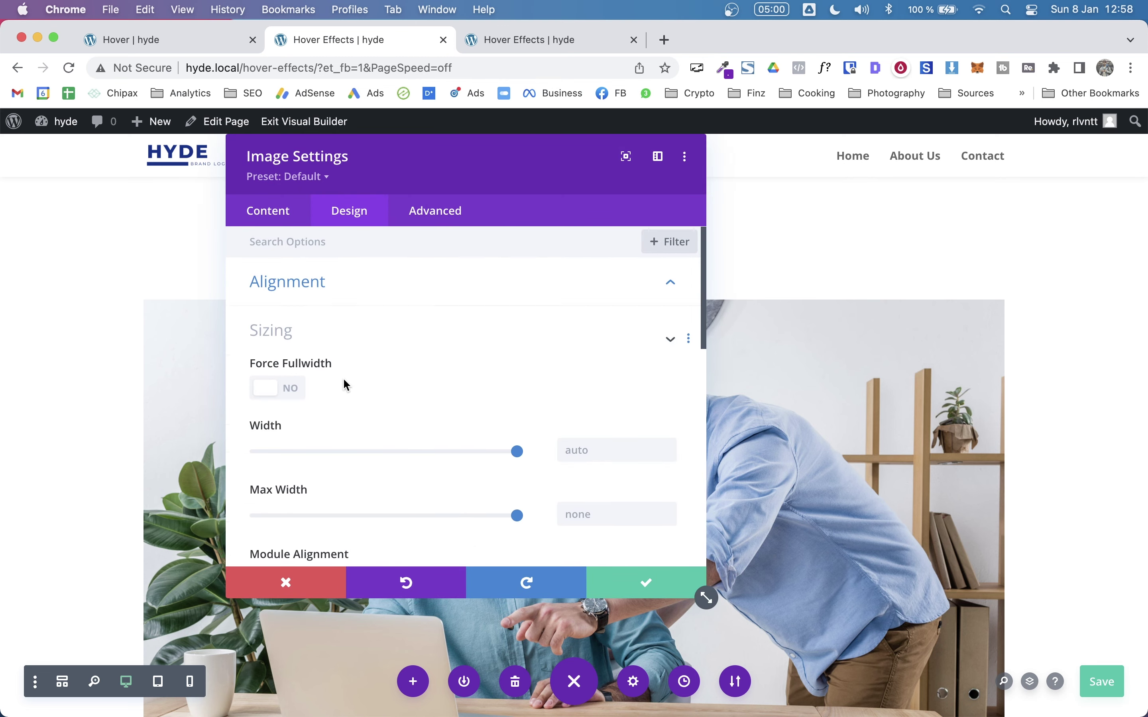
drag(517, 372, 408, 371)
click(646, 583)
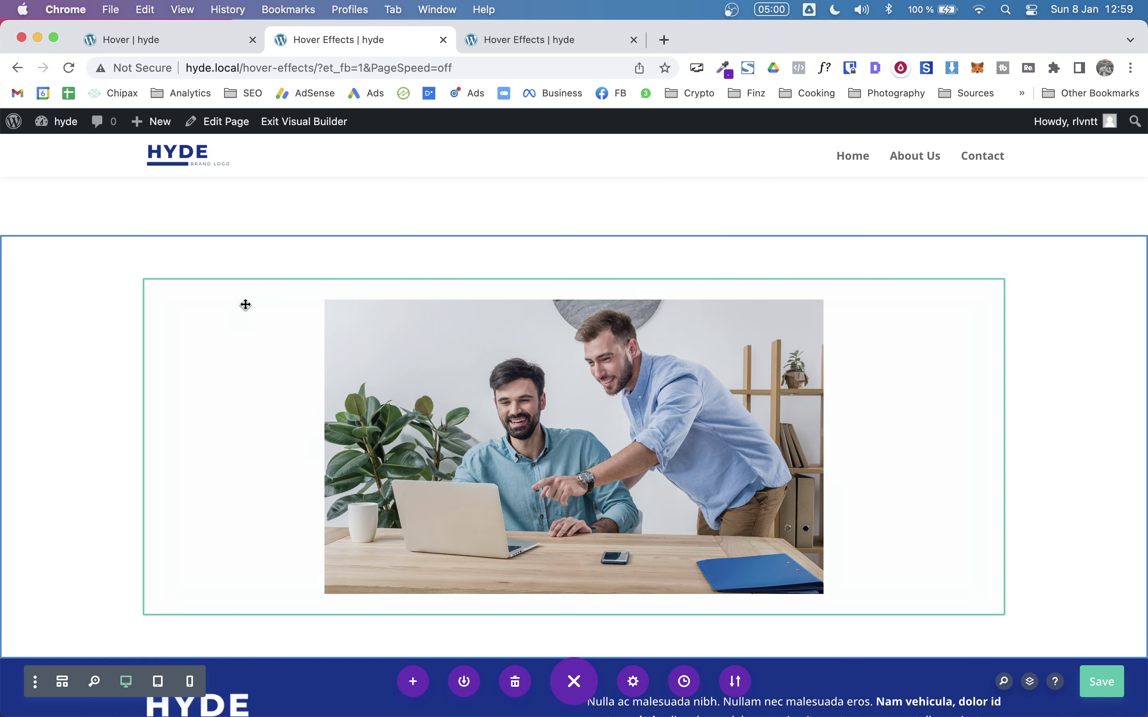
Give the row containing the image a light grey background color, #c9c9c9
click(191, 295)
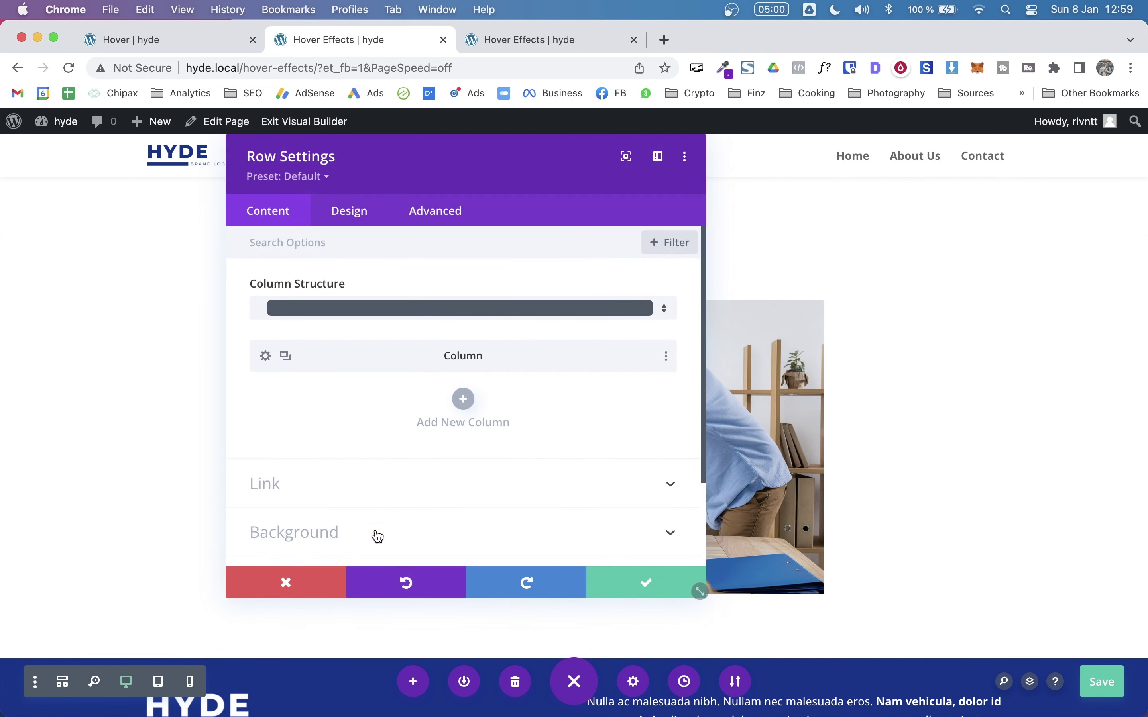
click(353, 535)
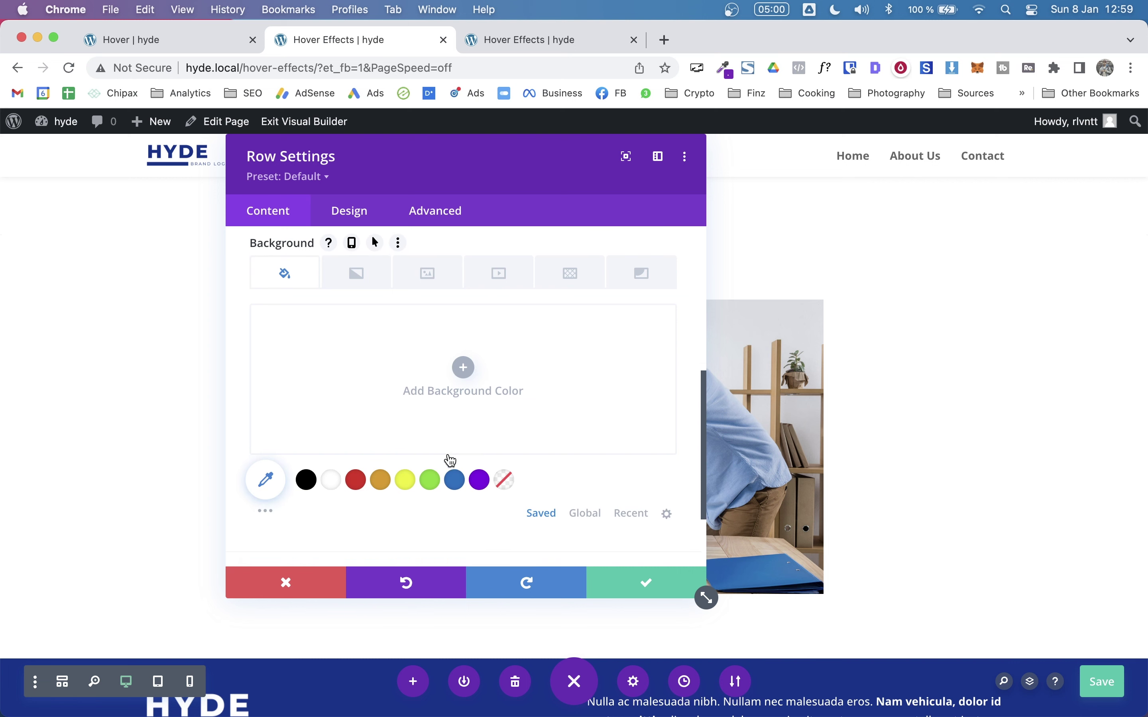
click(352, 484)
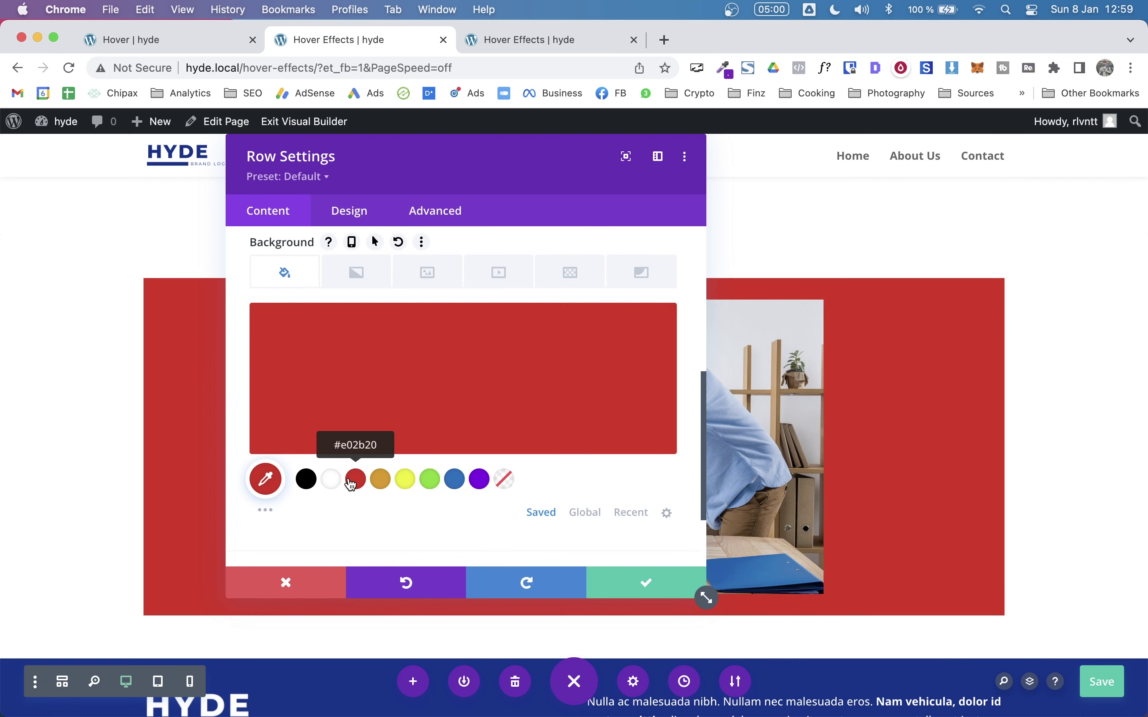
click(427, 366)
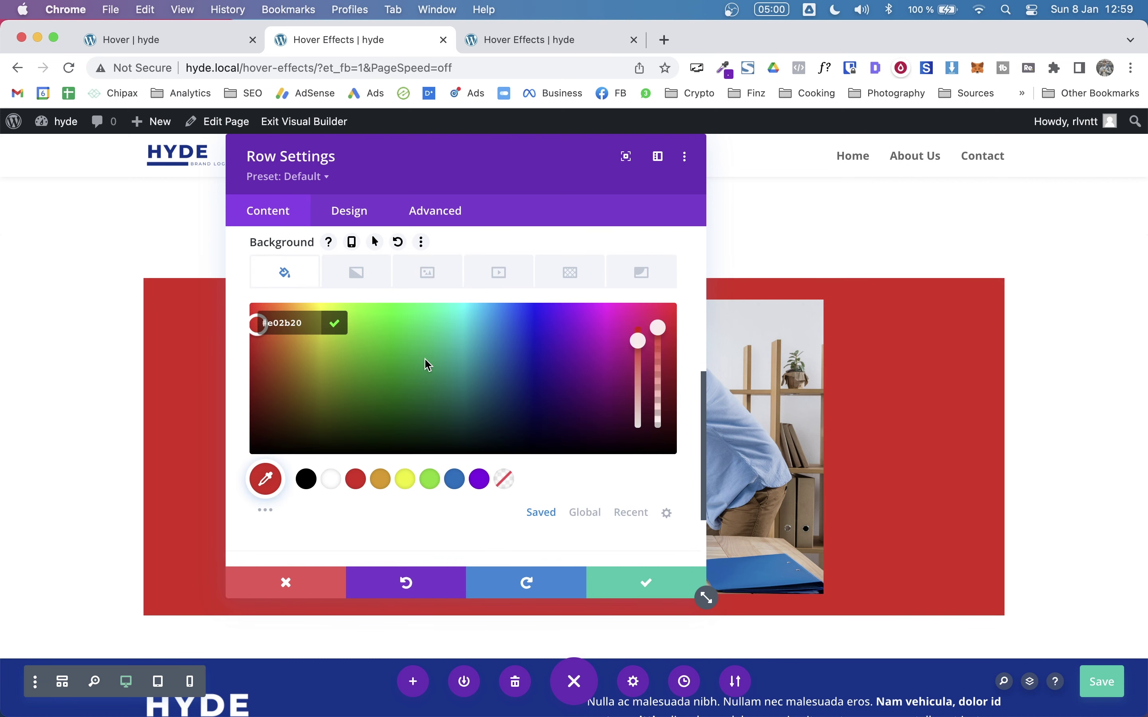
mouse_move(422, 410)
mouse_down()
mouse_move(426, 427)
mouse_move(423, 409)
mouse_up()
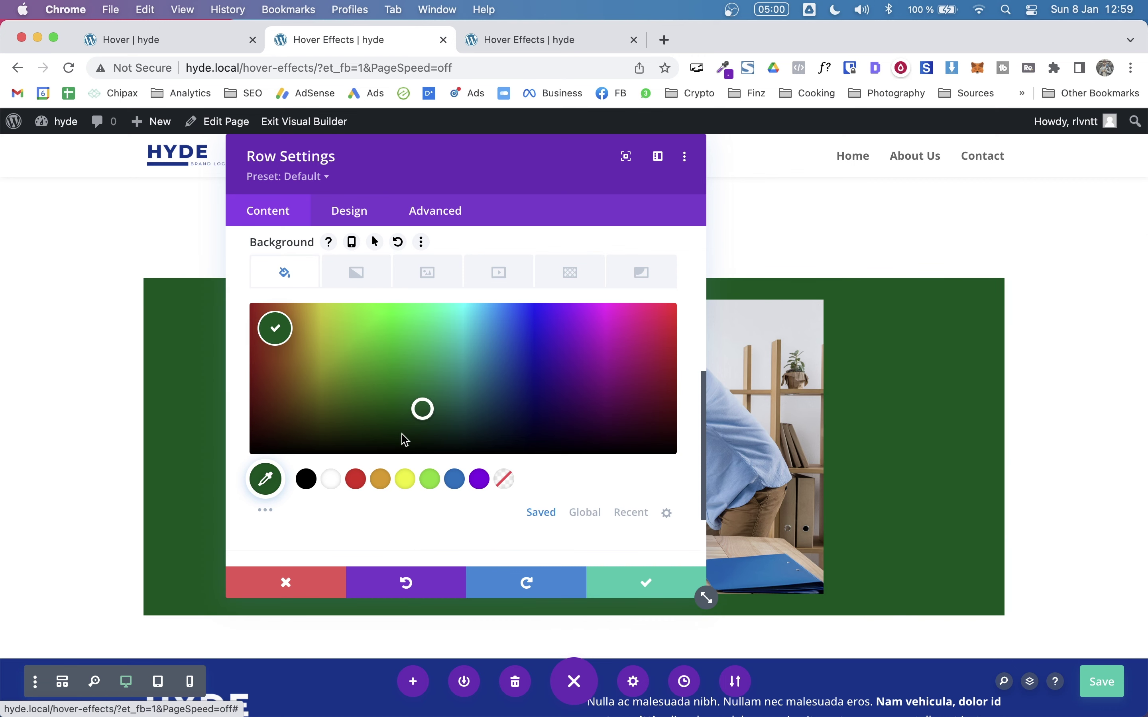
click(306, 481)
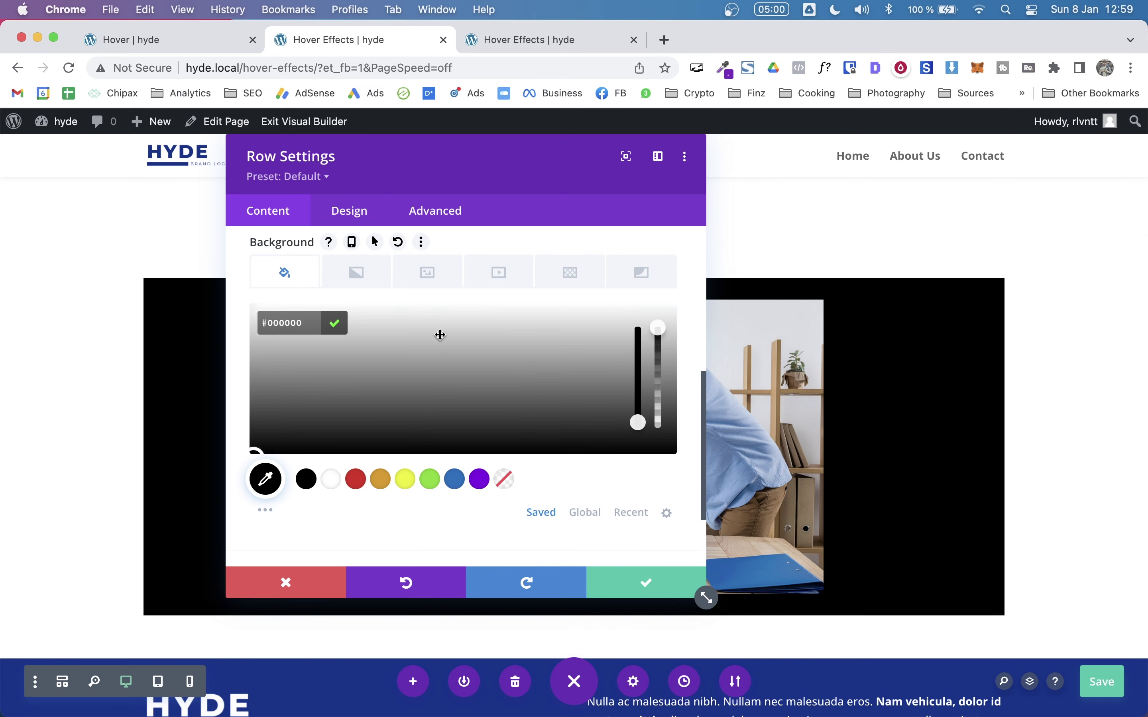
click(440, 334)
scroll(525, 392, up, 2)
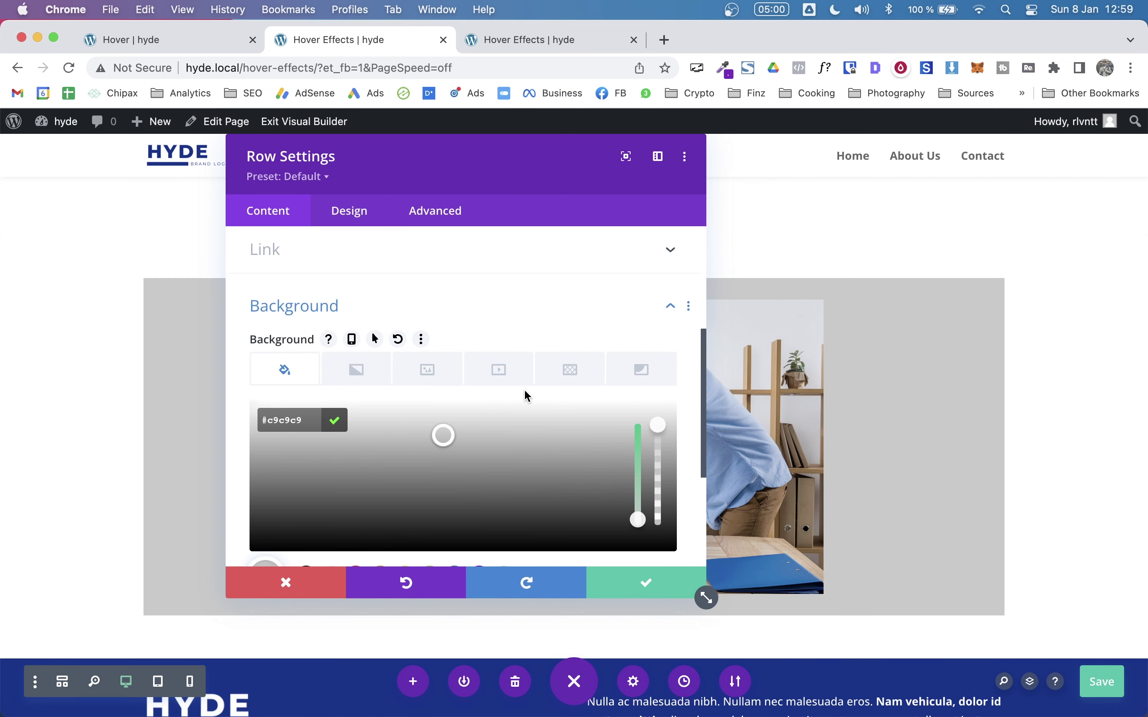
Enable a hover state for the row's background, set its hover color to red #e02b20, and save the row settings and the page
click(374, 341)
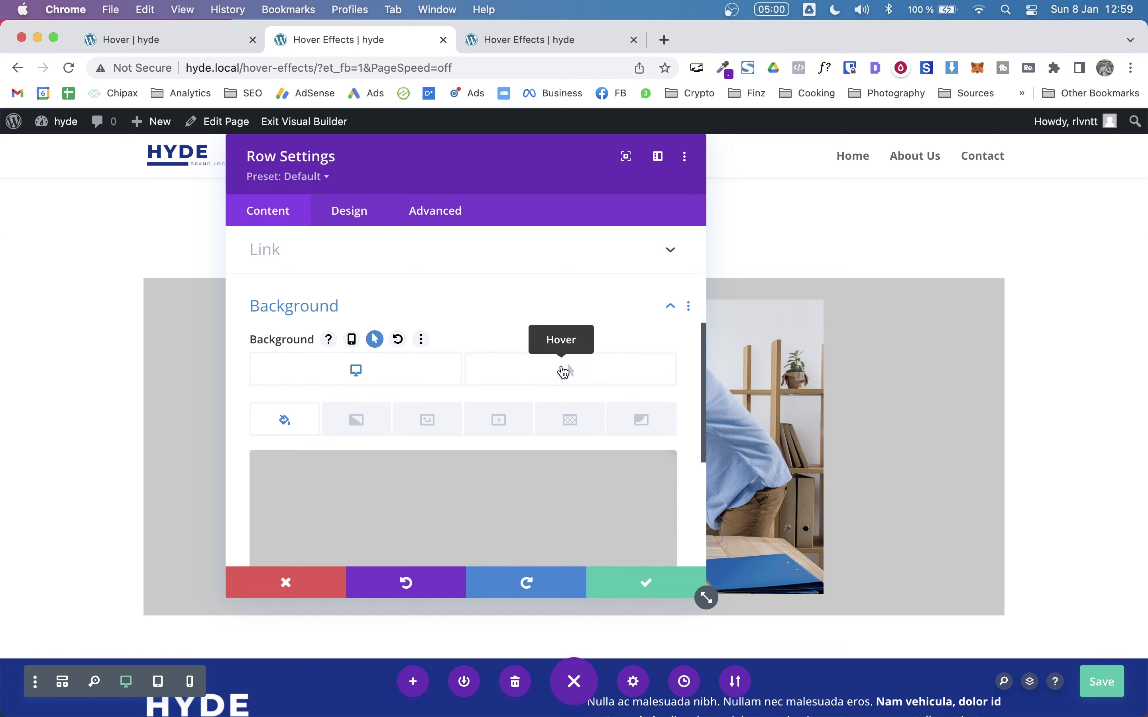
click(565, 372)
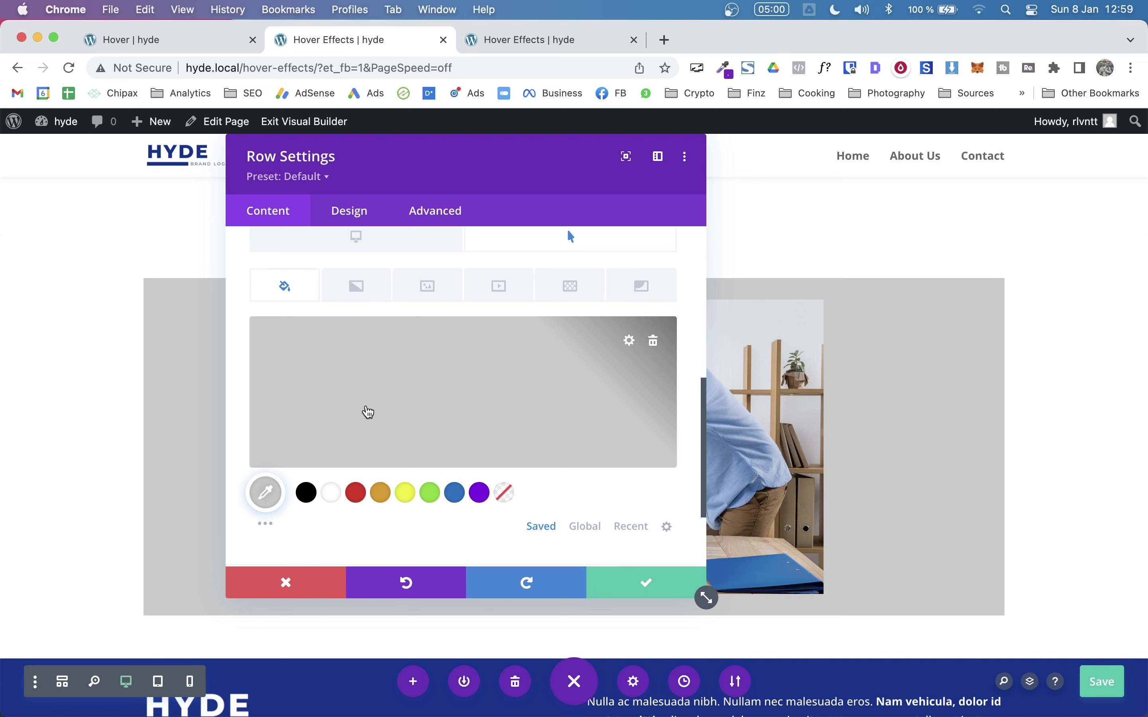
click(356, 493)
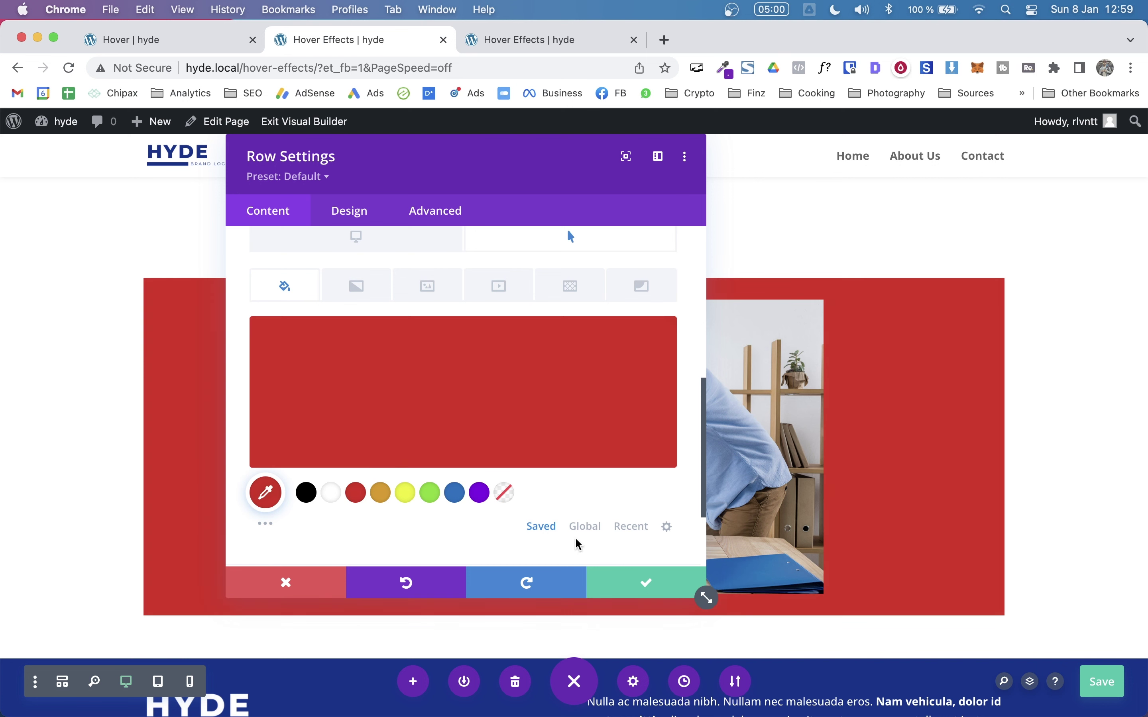
click(653, 590)
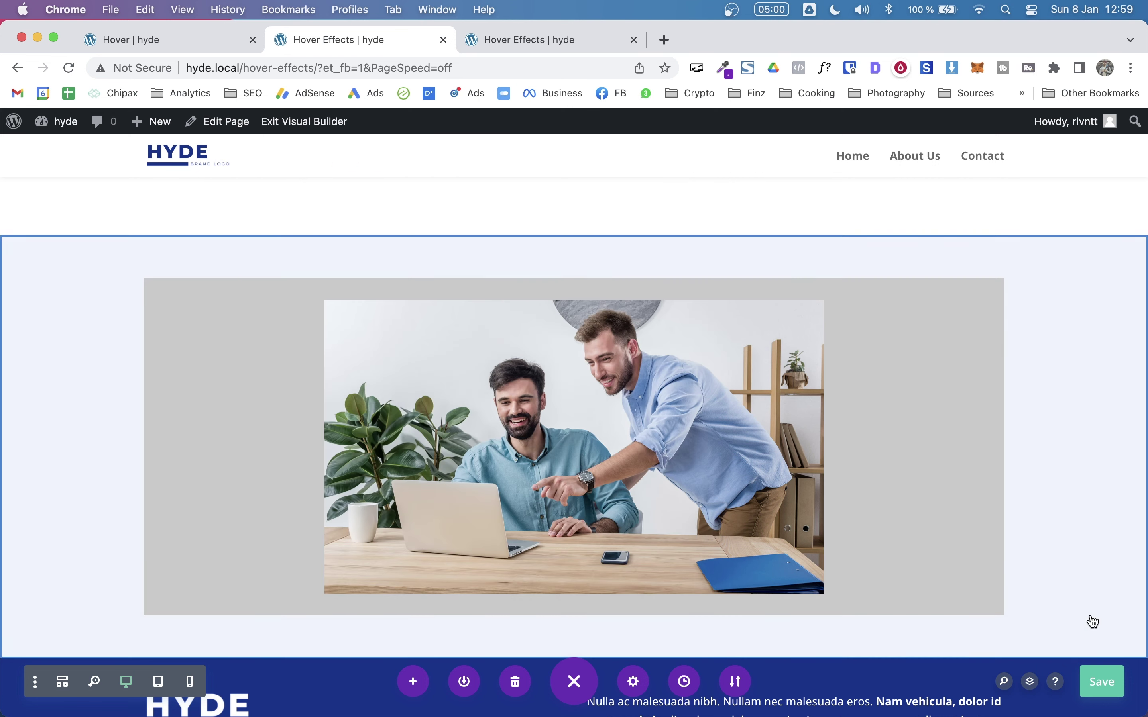
click(1097, 679)
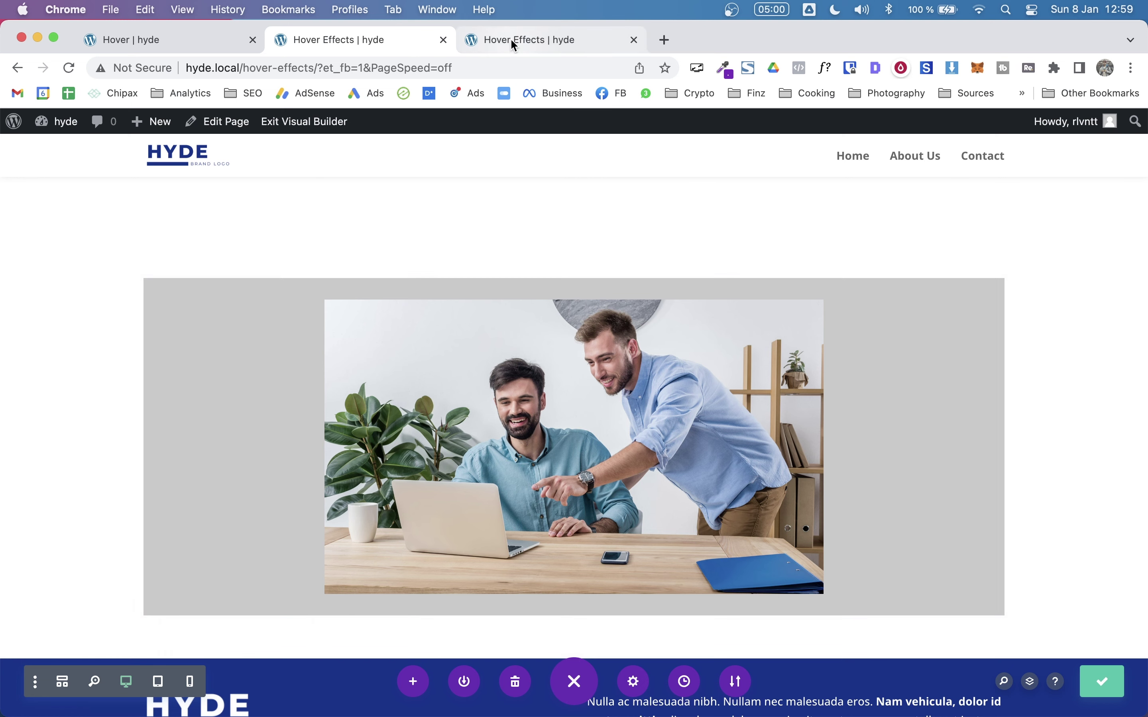
Check the new image row and its background hover effect on the live Hover Effects page
click(511, 39)
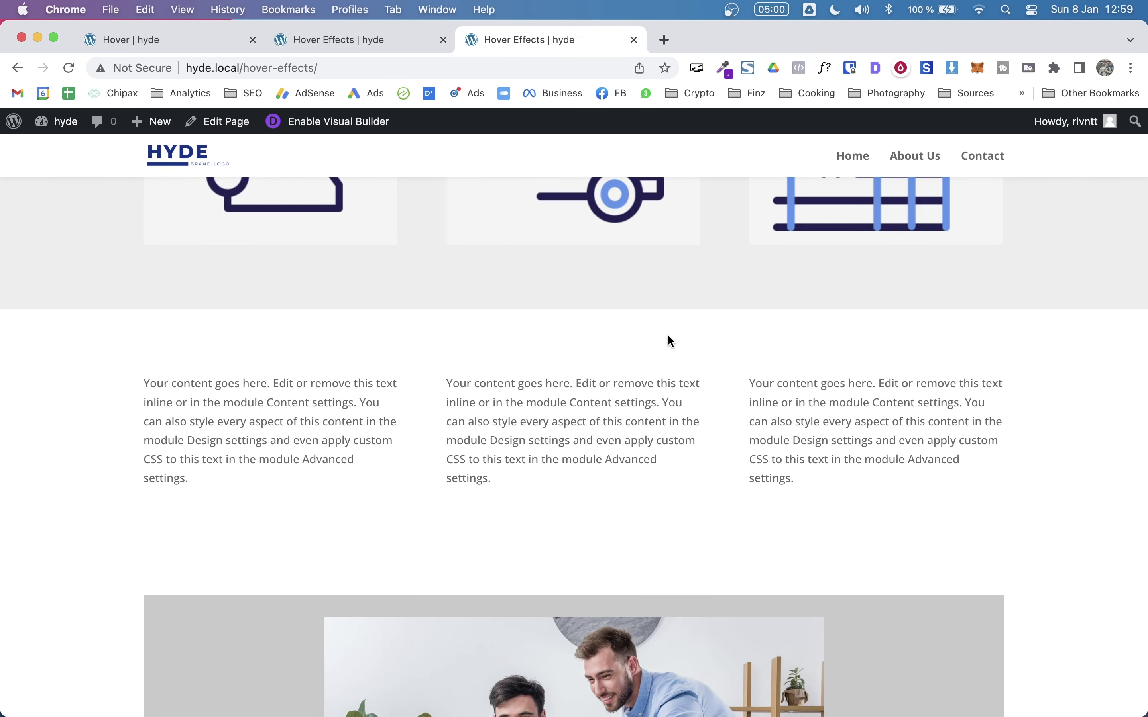
scroll(669, 339, down, 5)
scroll(1000, 327, down, 3)
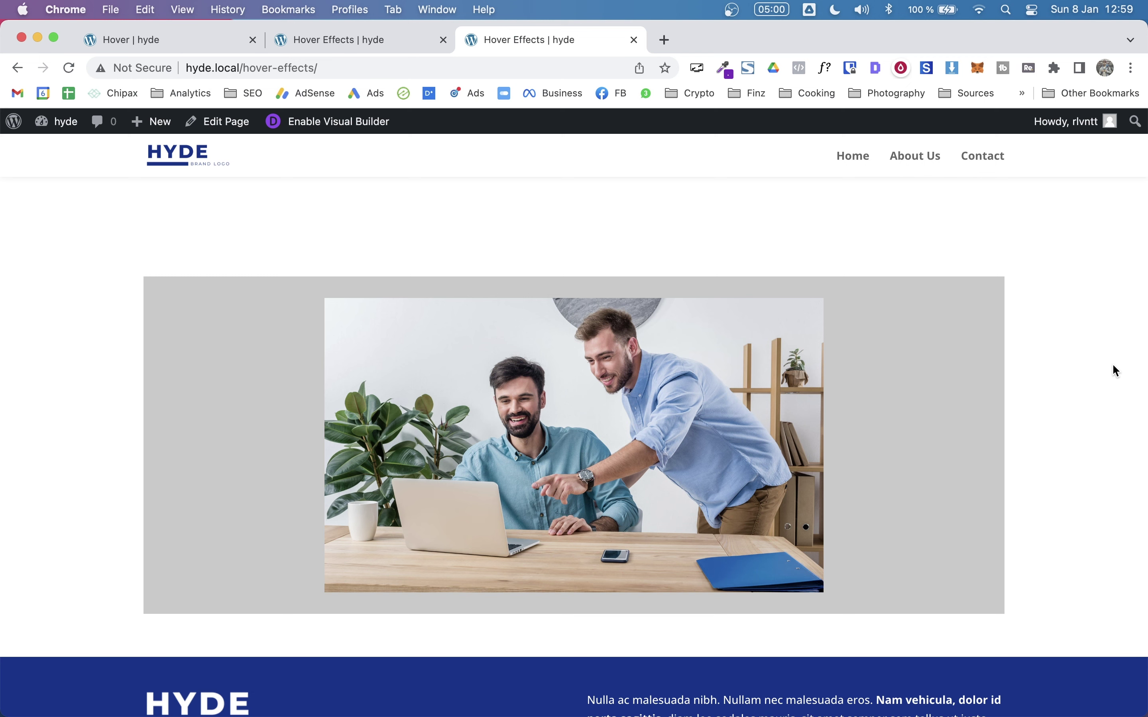
Set the image row's transition duration to 650ms in the page builder and save the row settings
click(331, 44)
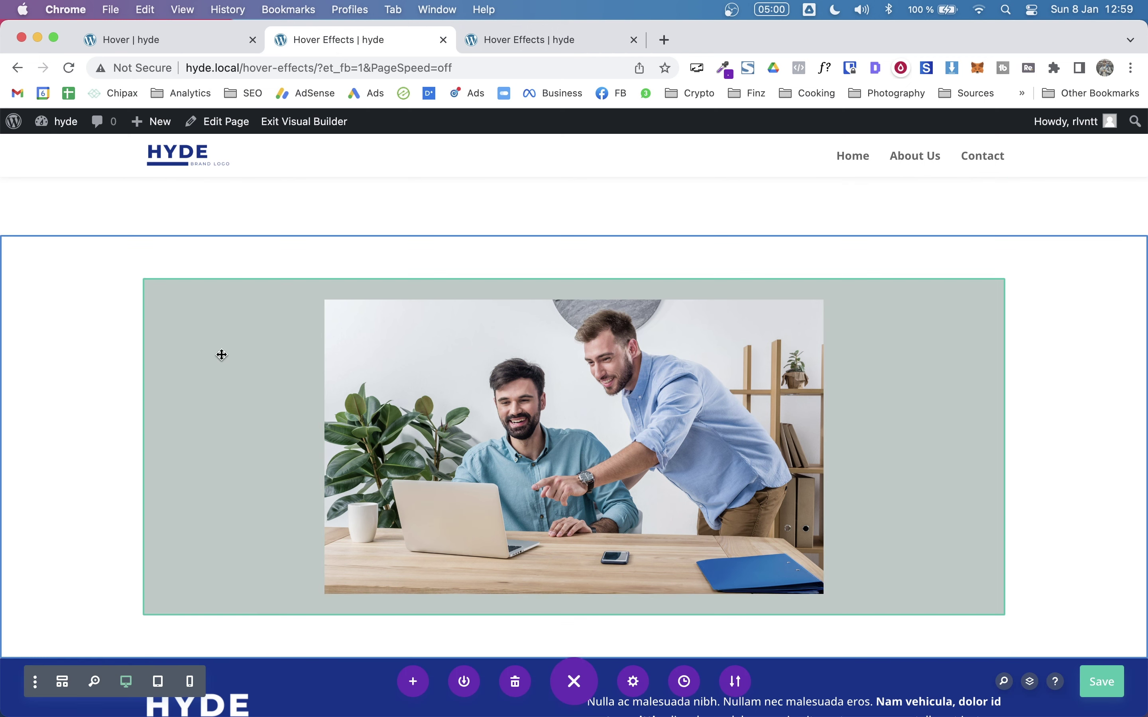
click(185, 298)
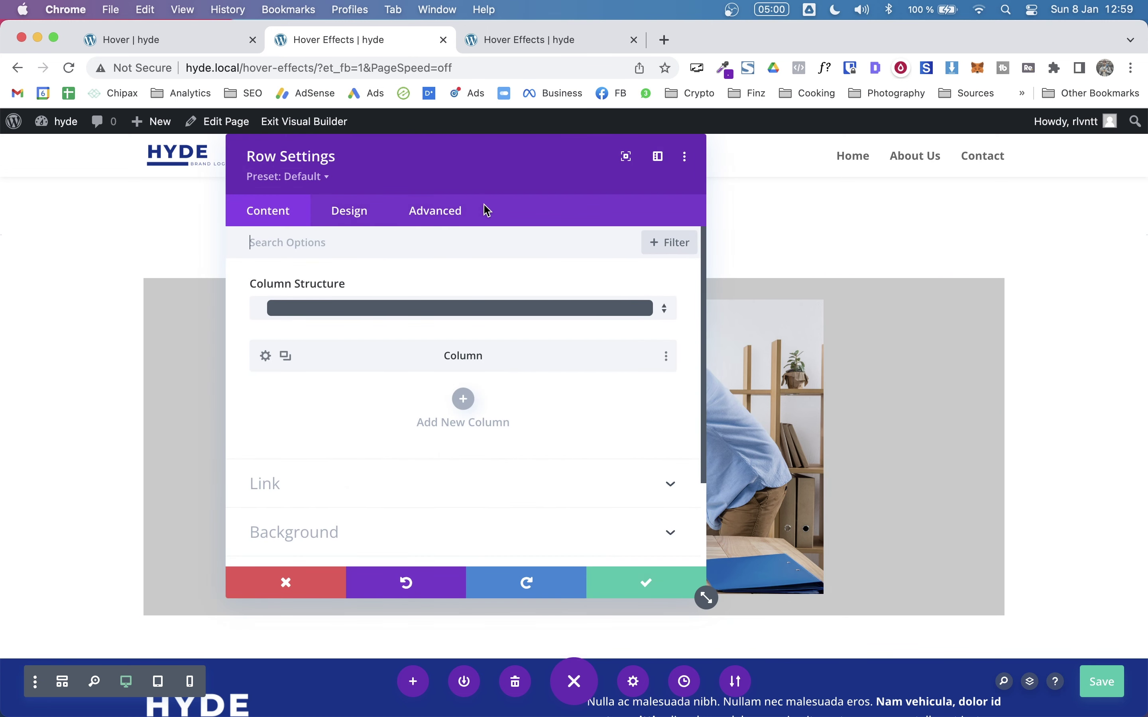
click(417, 217)
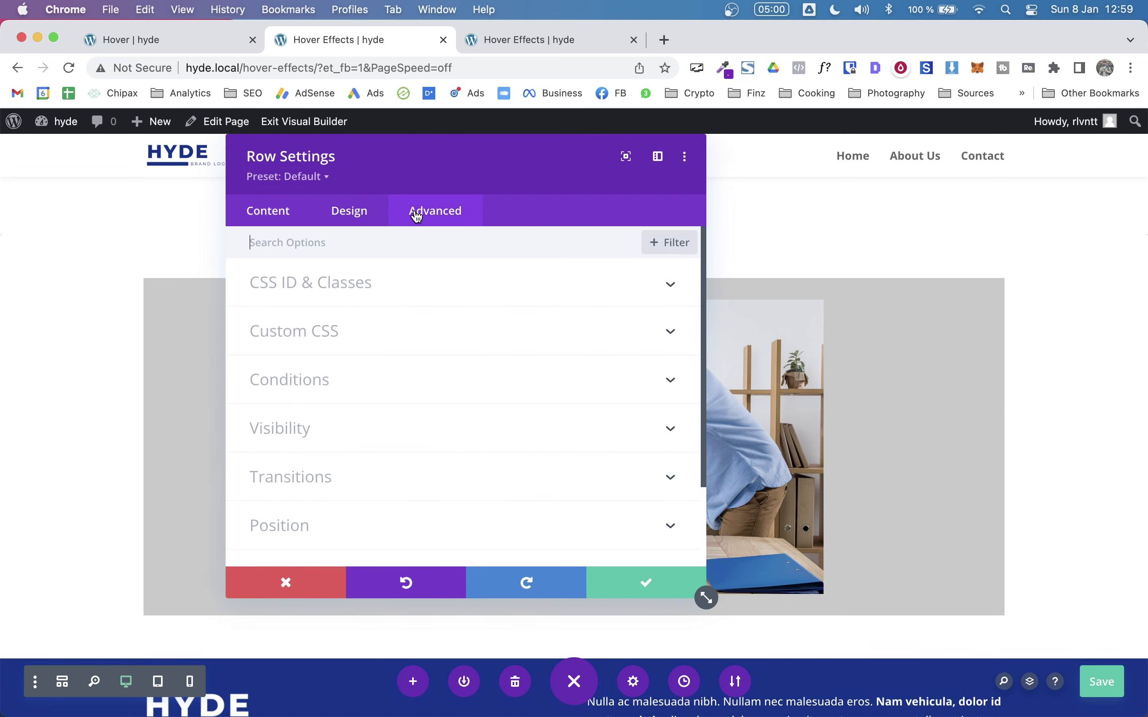
click(363, 463)
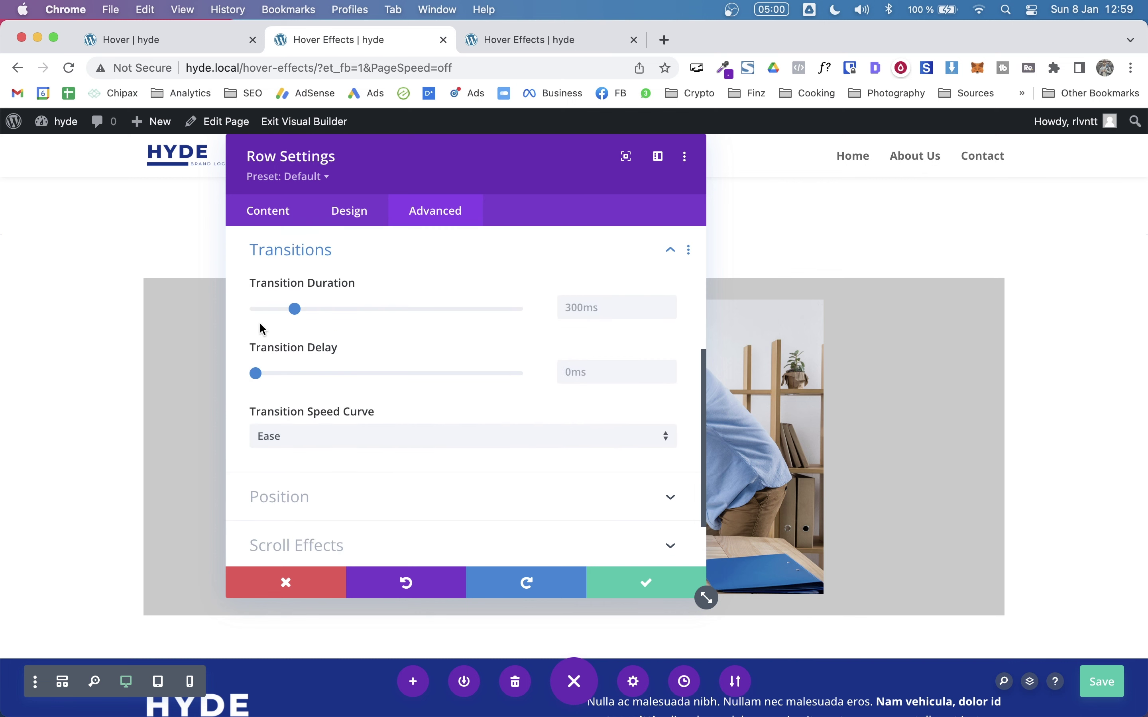
drag(292, 309, 342, 310)
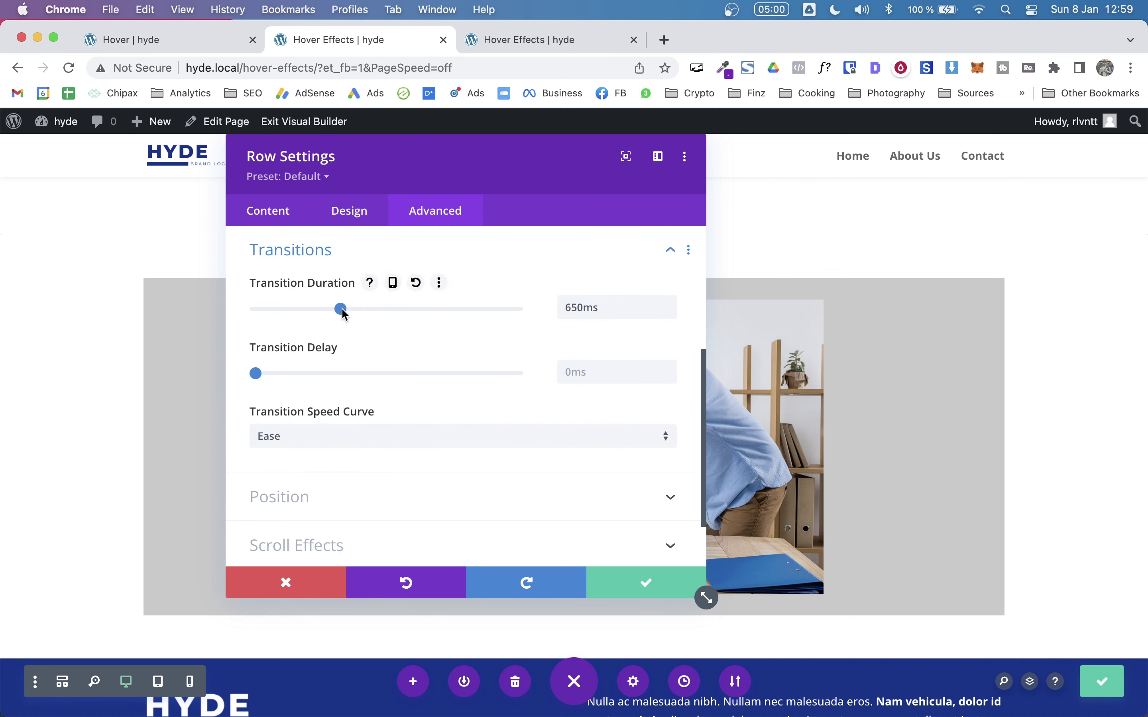
click(647, 584)
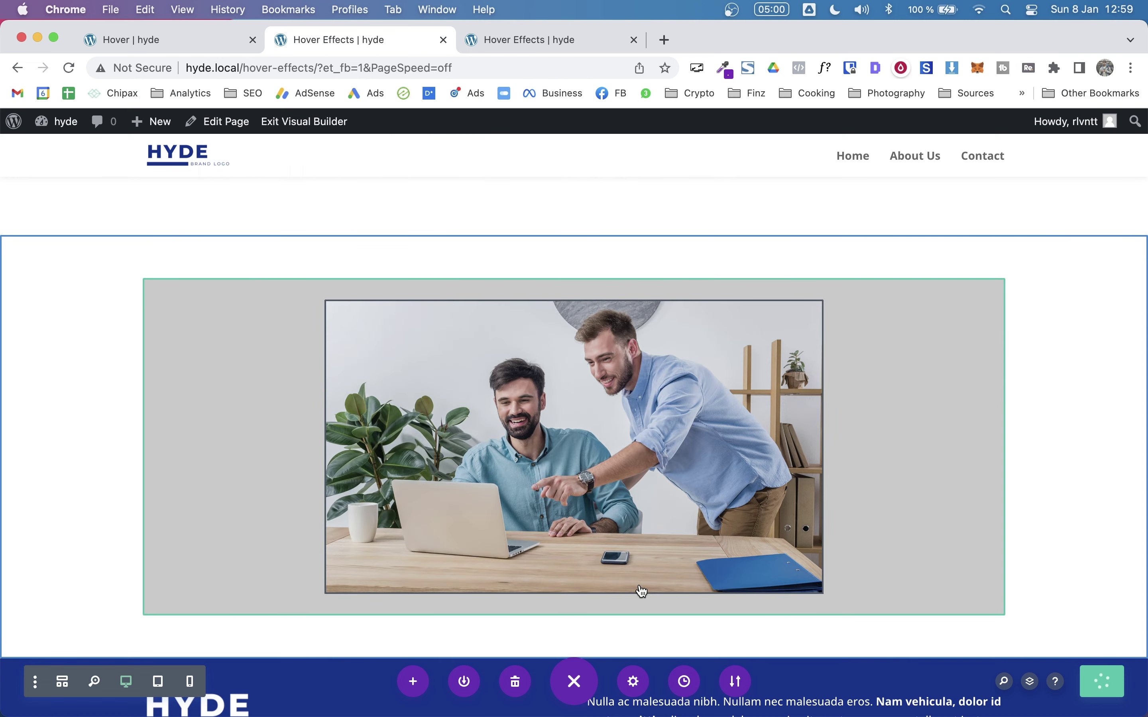
Reload the live Hover Effects page and test the image row's background color transition on hover
click(529, 39)
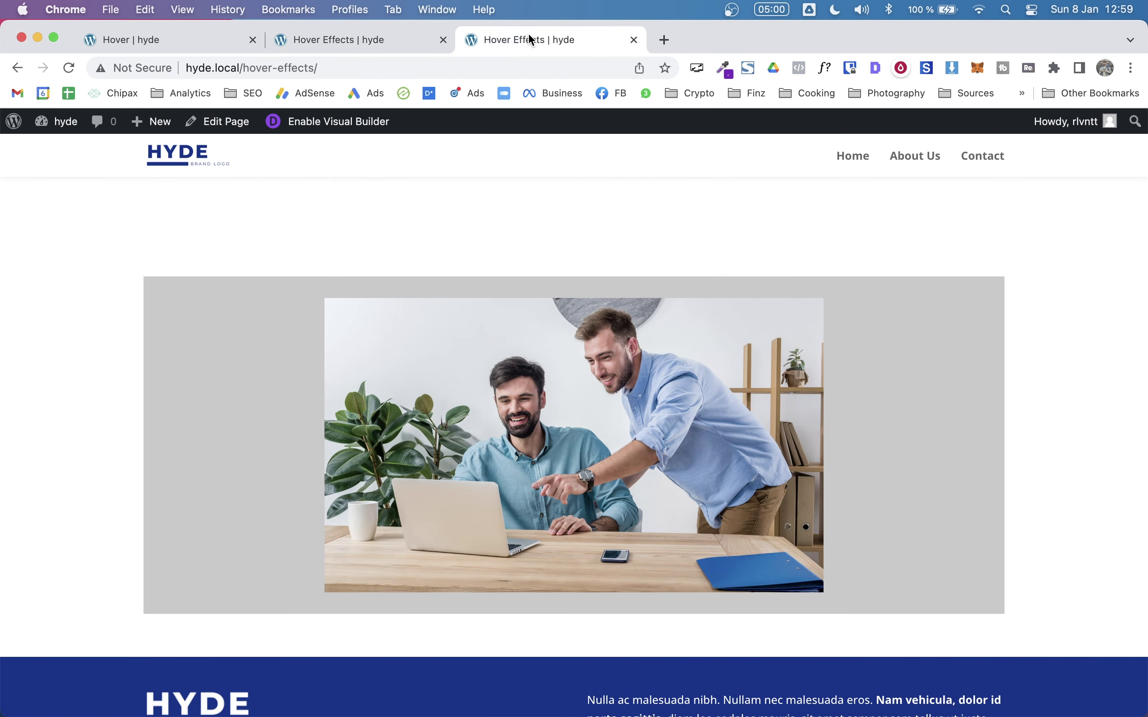
key(super+r)
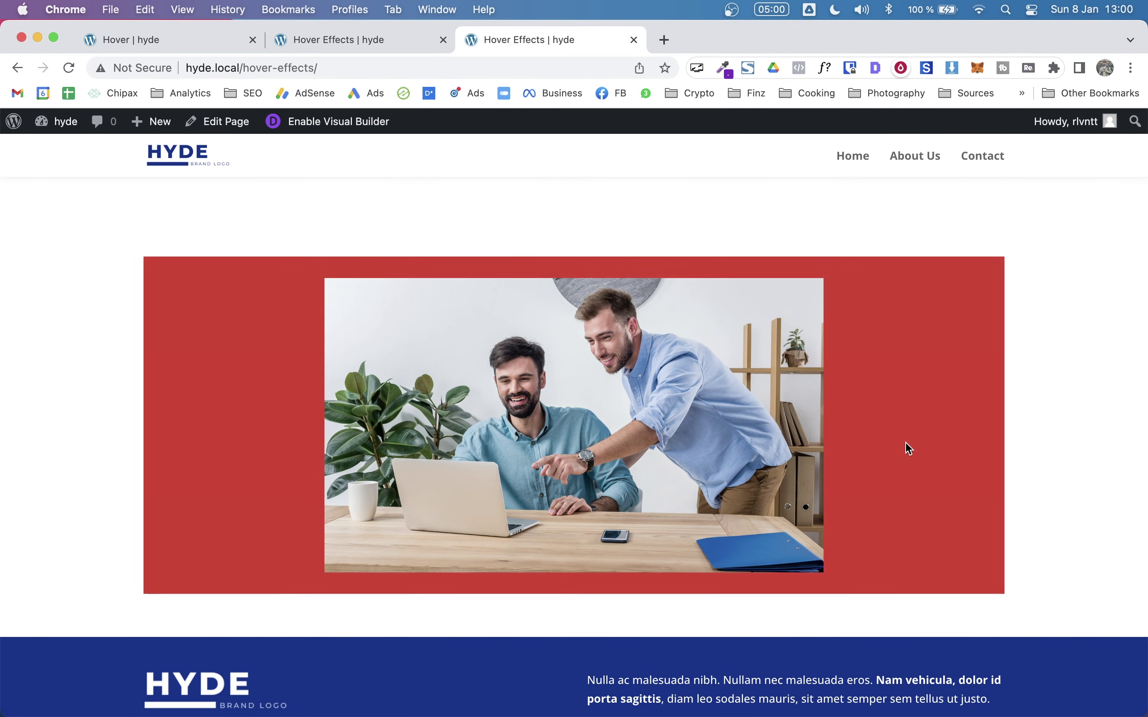
Return to the page builder and open the settings of the middle column in the three-column text row
scroll(905, 442, up, 5)
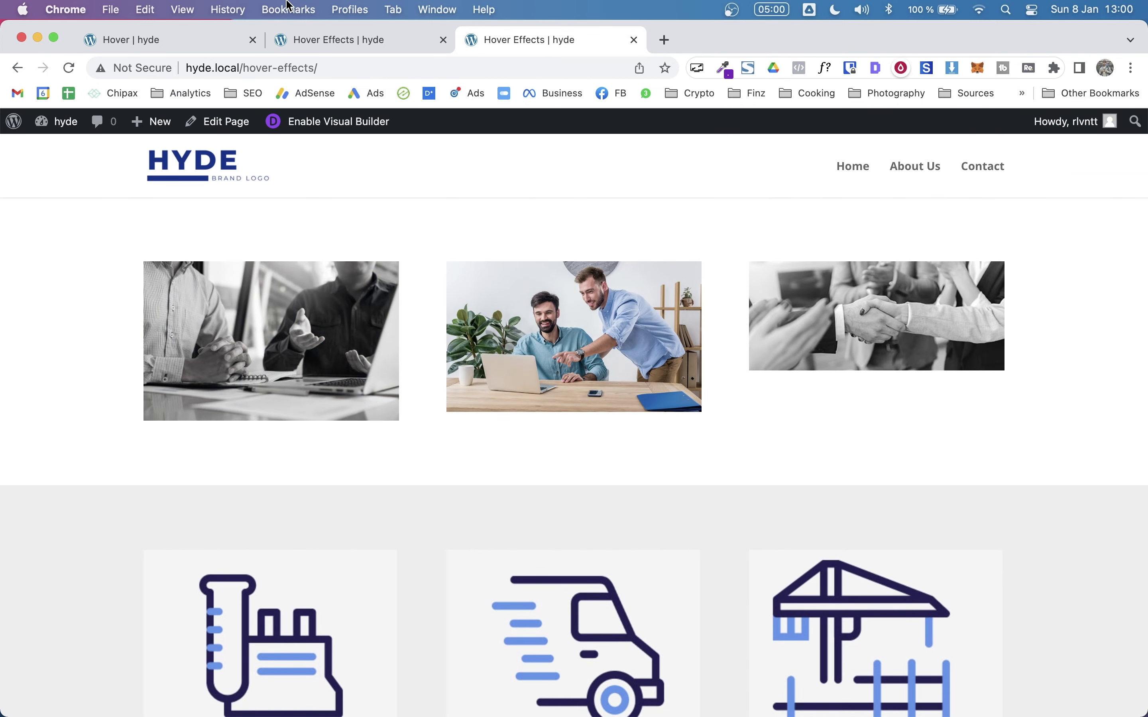
click(334, 45)
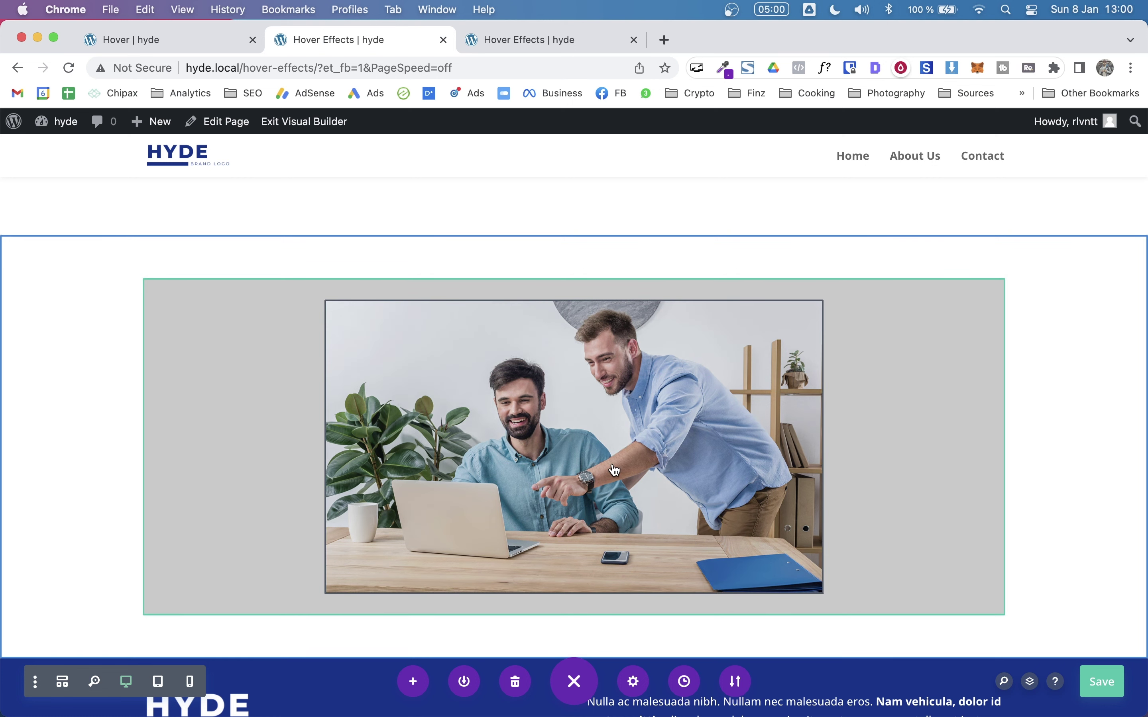
scroll(476, 477, up, 5)
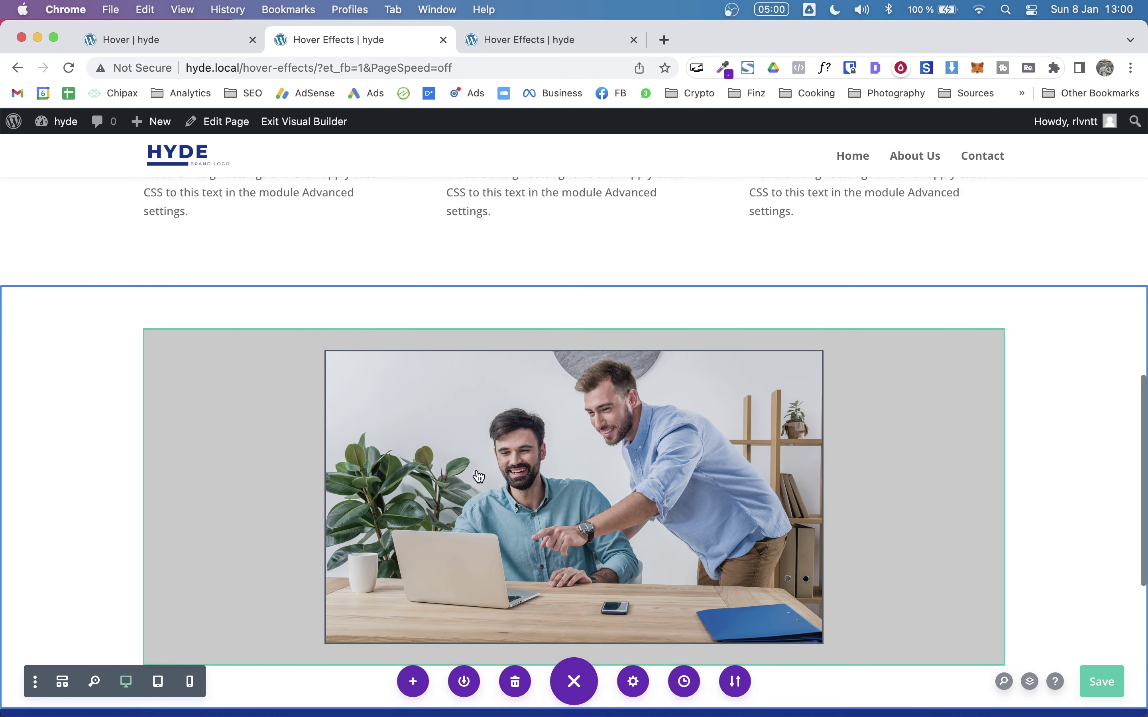
scroll(479, 476, down, 9)
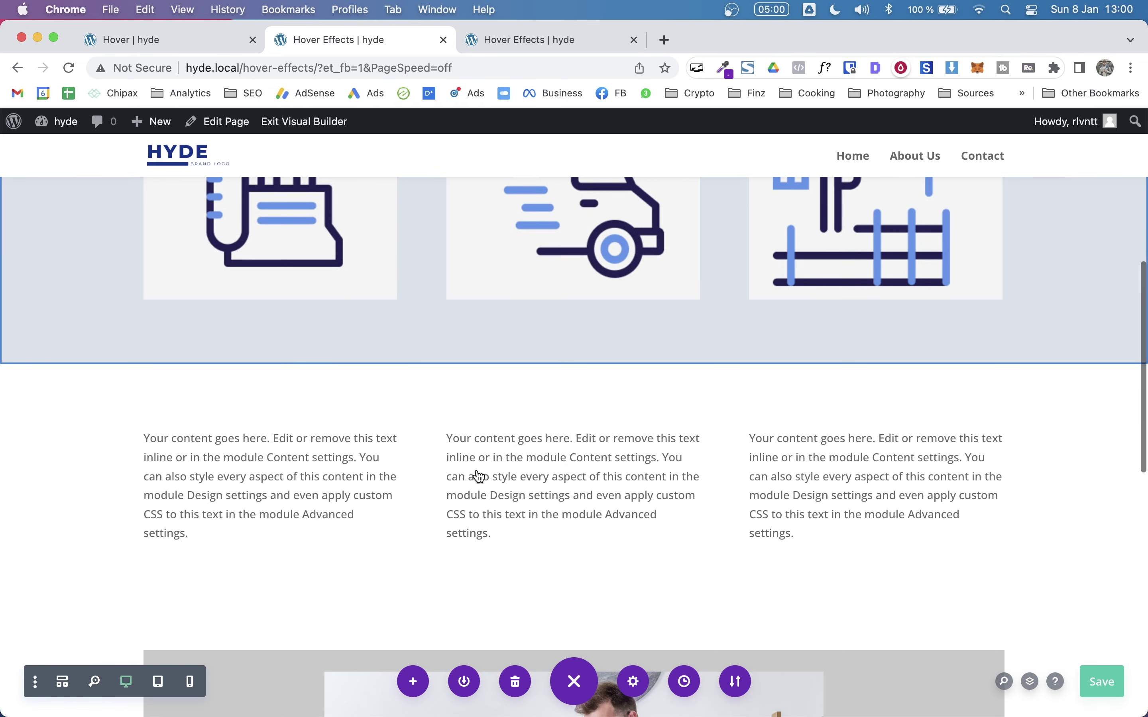
mouse_move(297, 417)
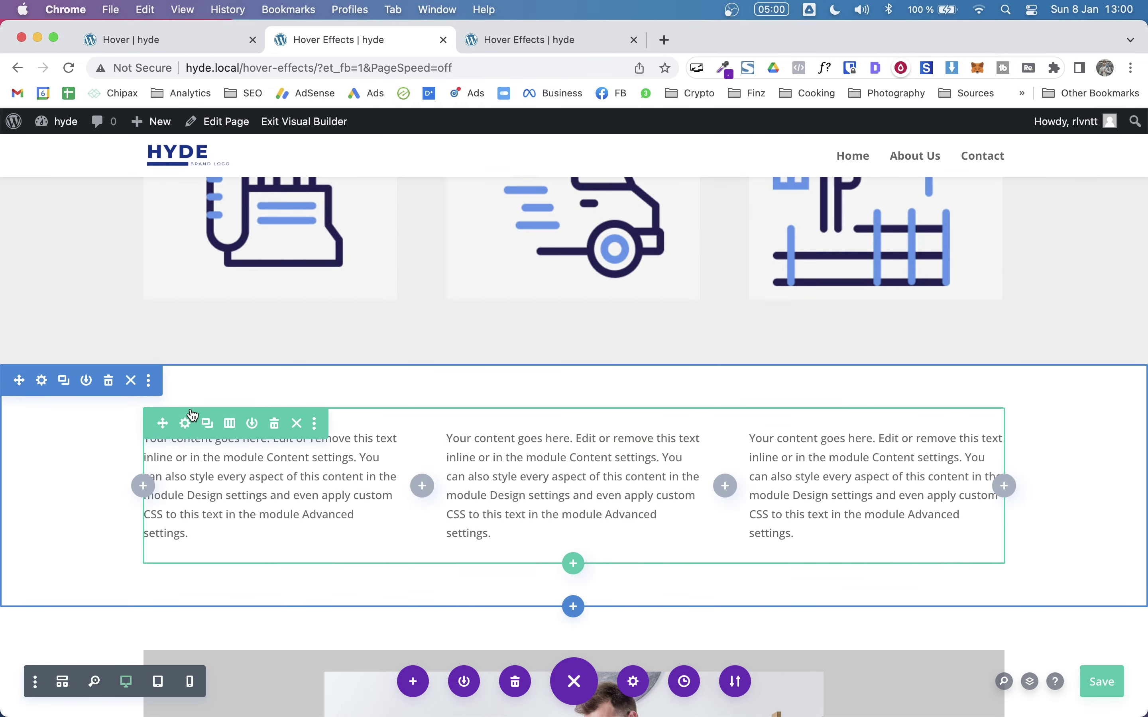
click(184, 424)
drag(384, 185, 695, 172)
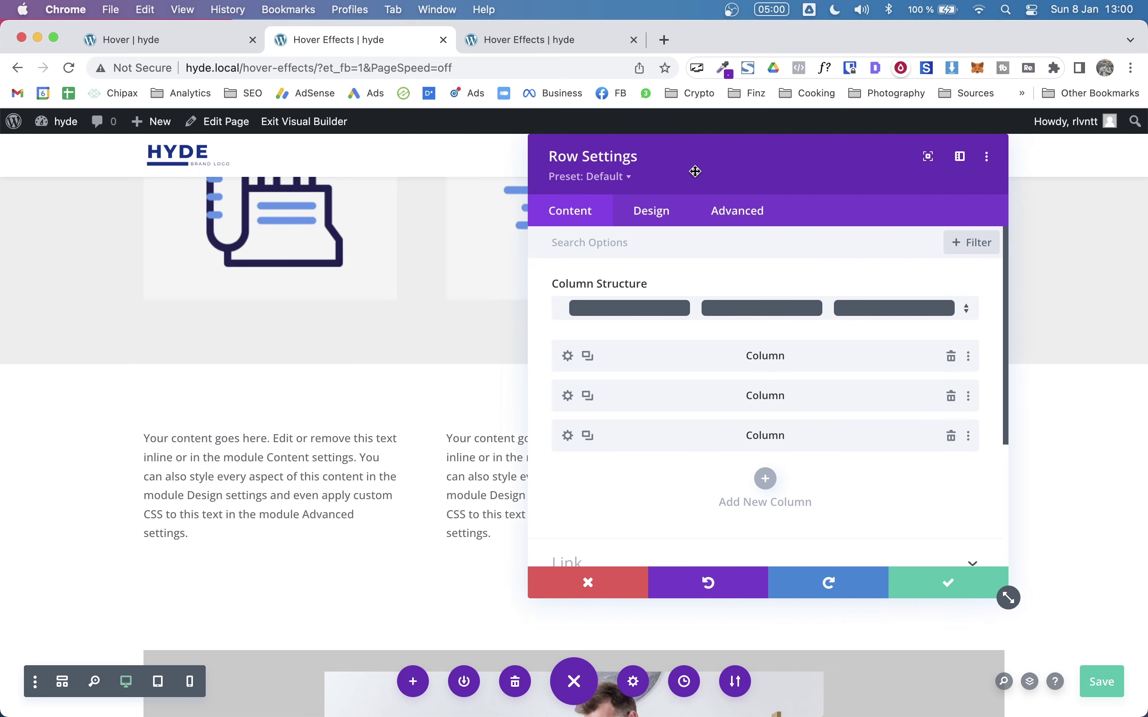
click(592, 396)
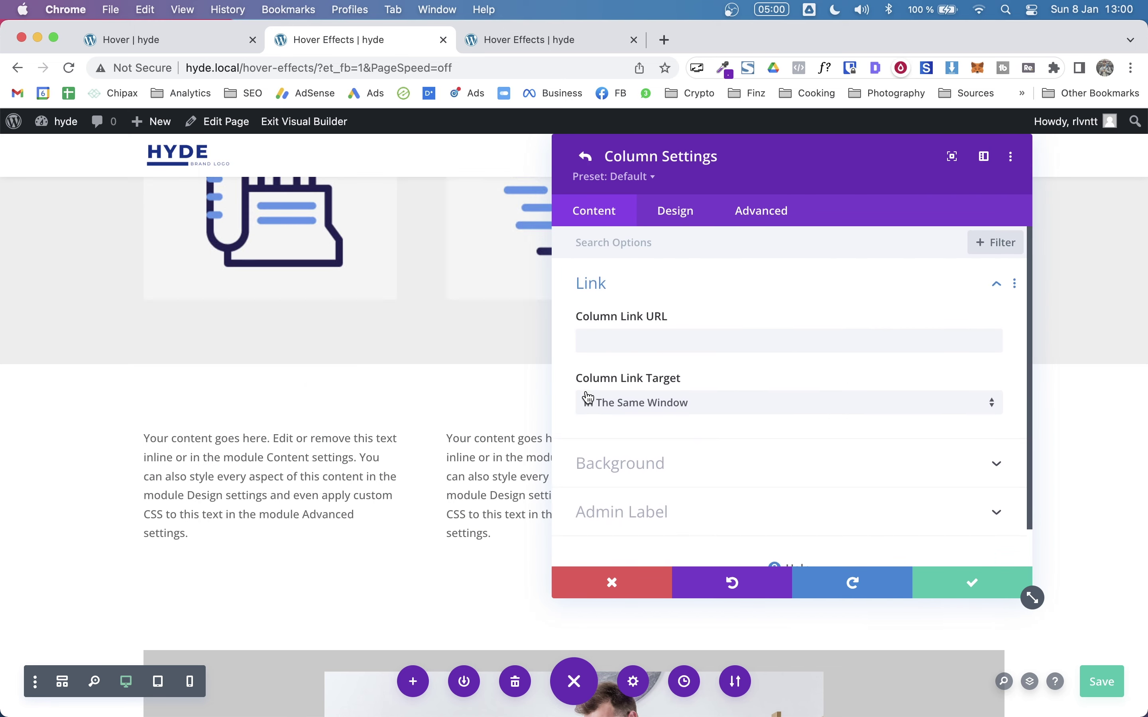
click(586, 157)
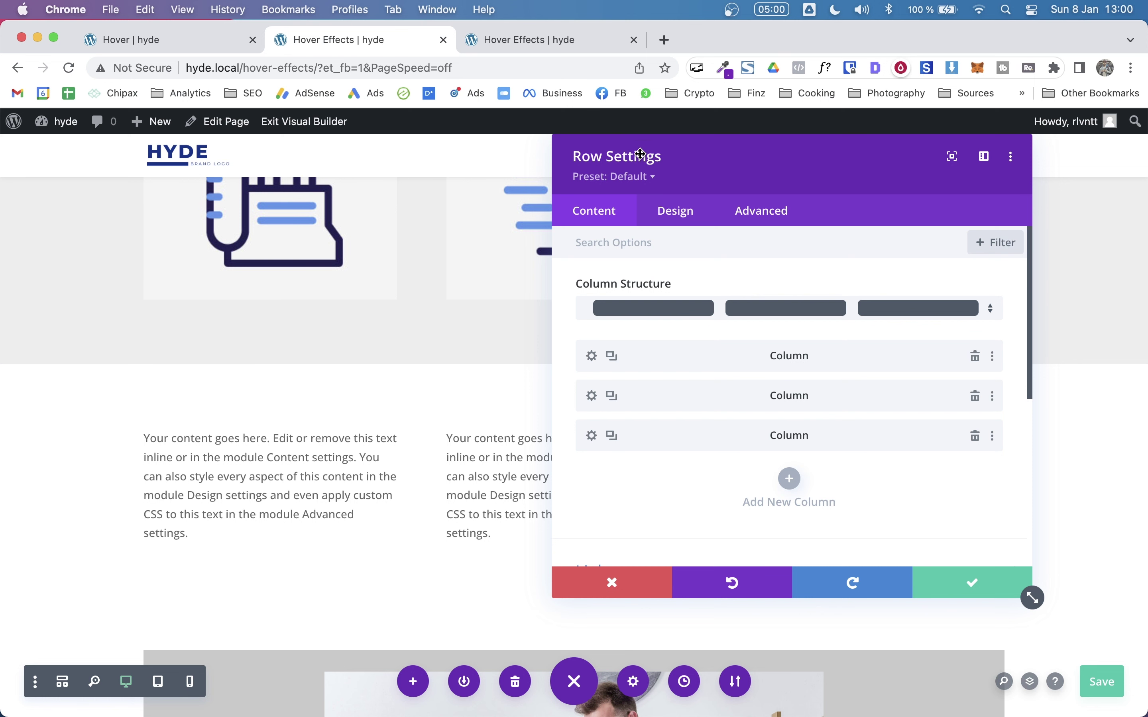
drag(641, 154, 725, 184)
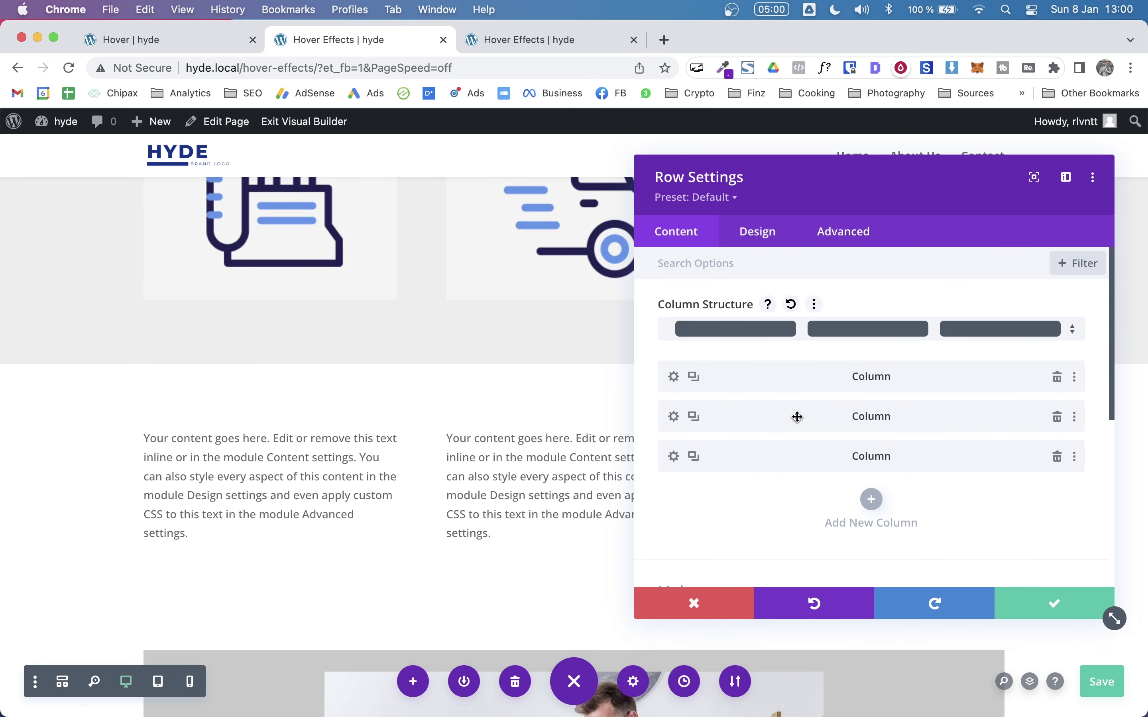
click(674, 417)
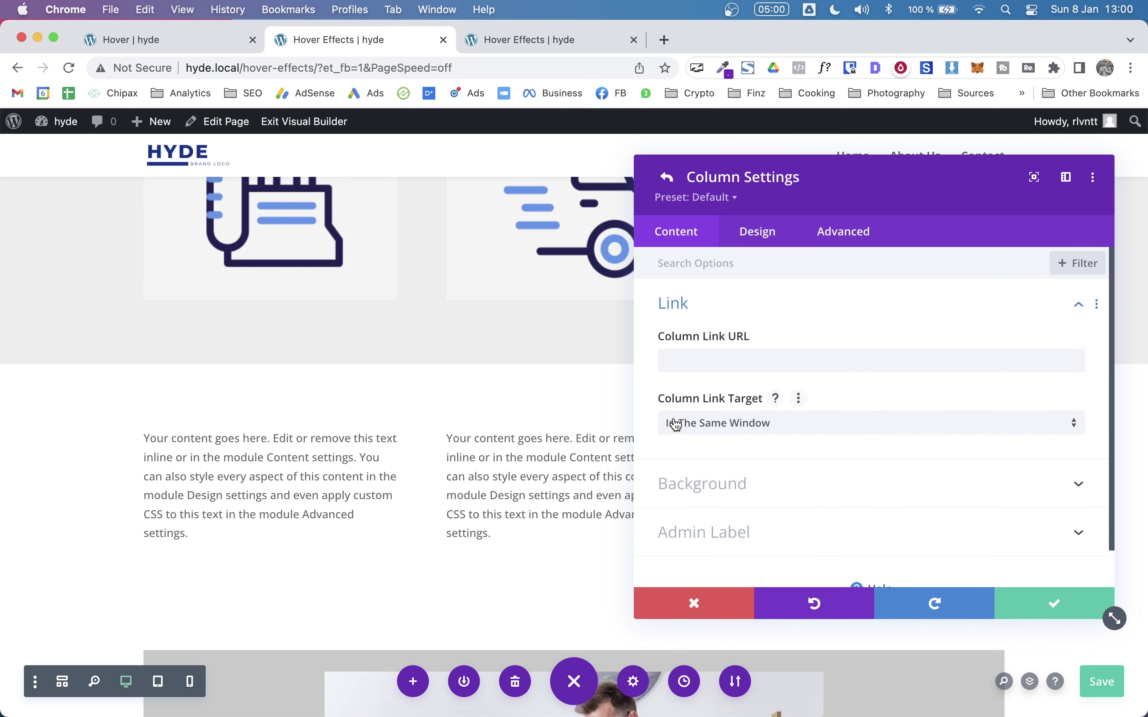
Enable a hover state for the middle column's background and switch to its hover values
click(728, 487)
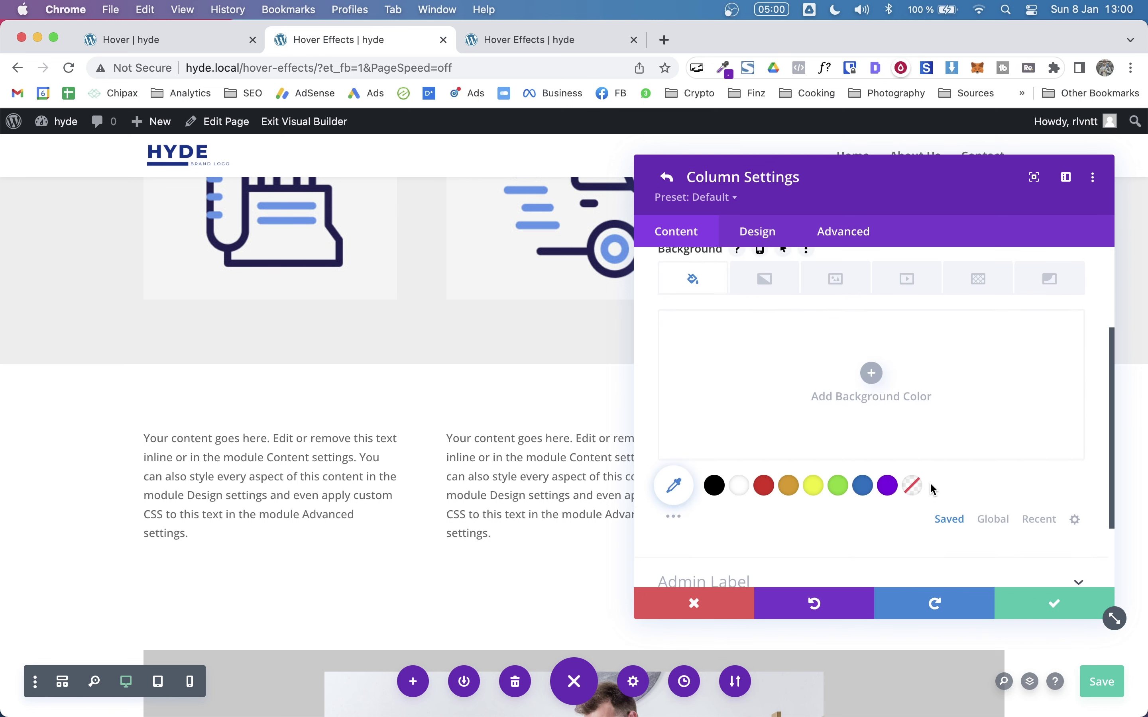
scroll(923, 333, up, 3)
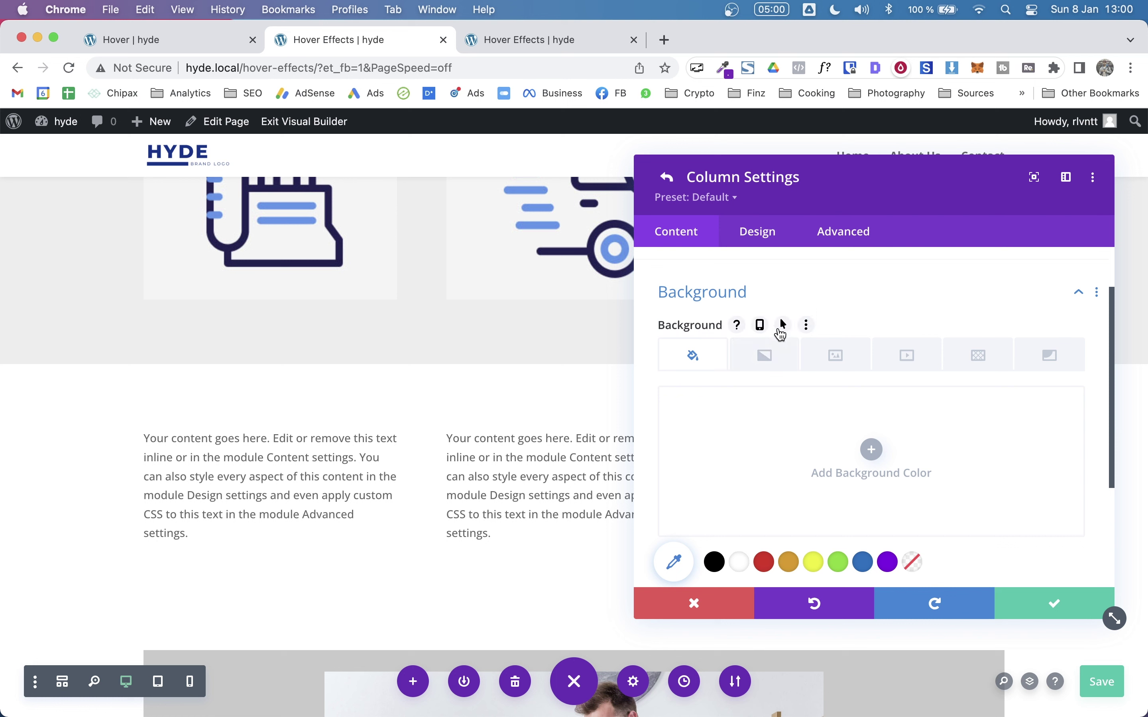
click(784, 326)
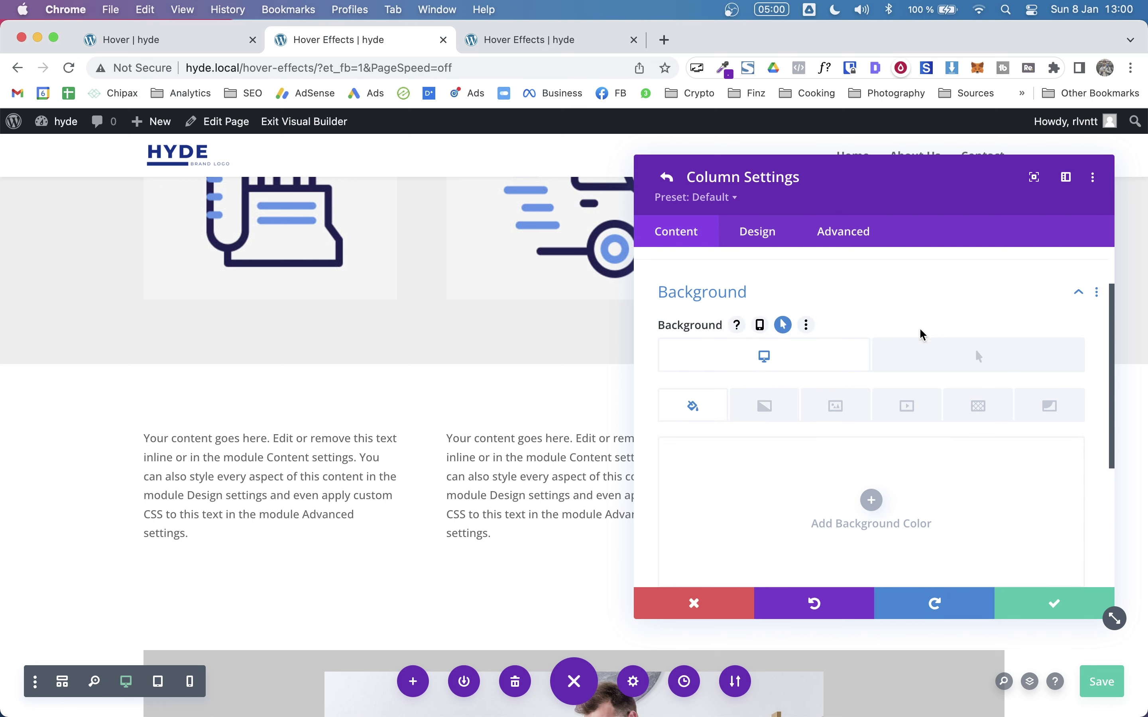
click(930, 359)
scroll(933, 359, down, 4)
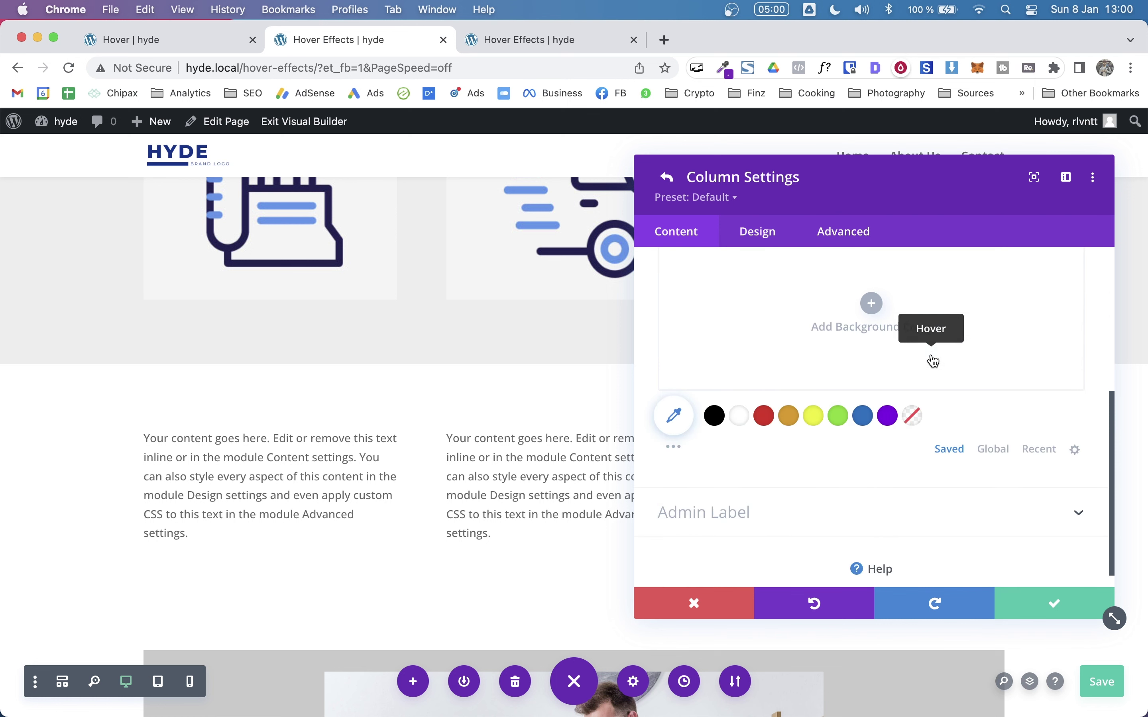
Set the middle column's hover background color to light gray, trying red #e02b20 and black #000000 first
click(872, 304)
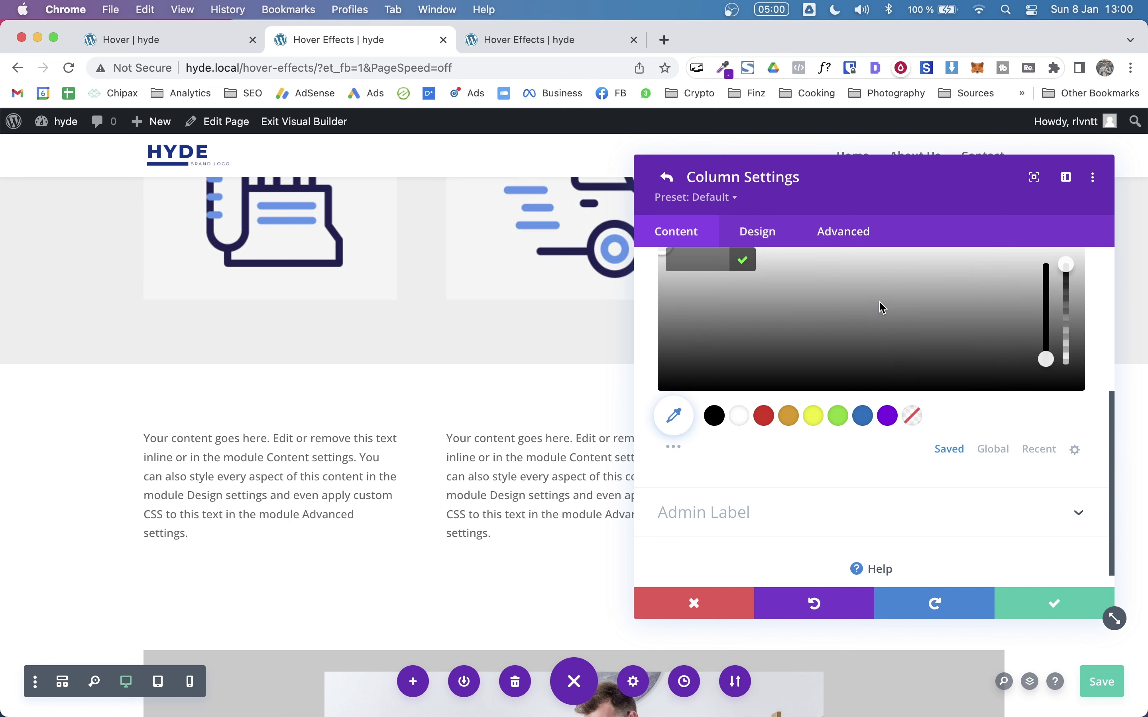
click(764, 416)
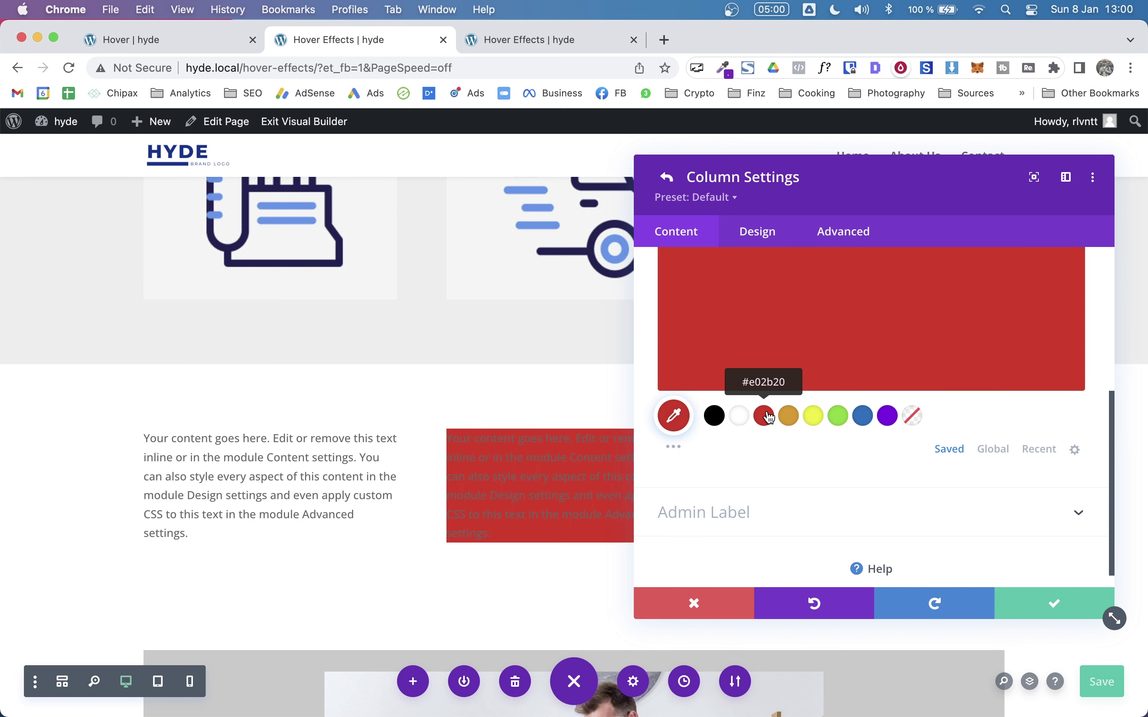
click(779, 341)
click(714, 416)
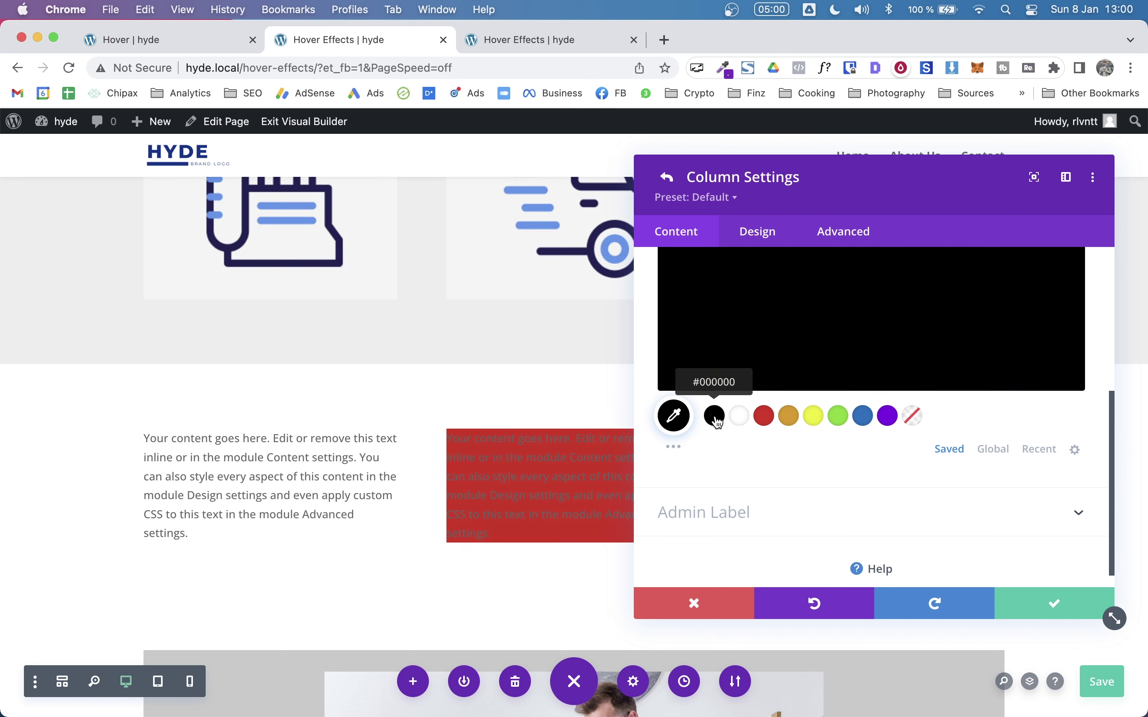
click(802, 351)
click(824, 350)
drag(823, 349, 823, 318)
Save the column settings, the text row settings, and the page
click(1041, 613)
click(1041, 614)
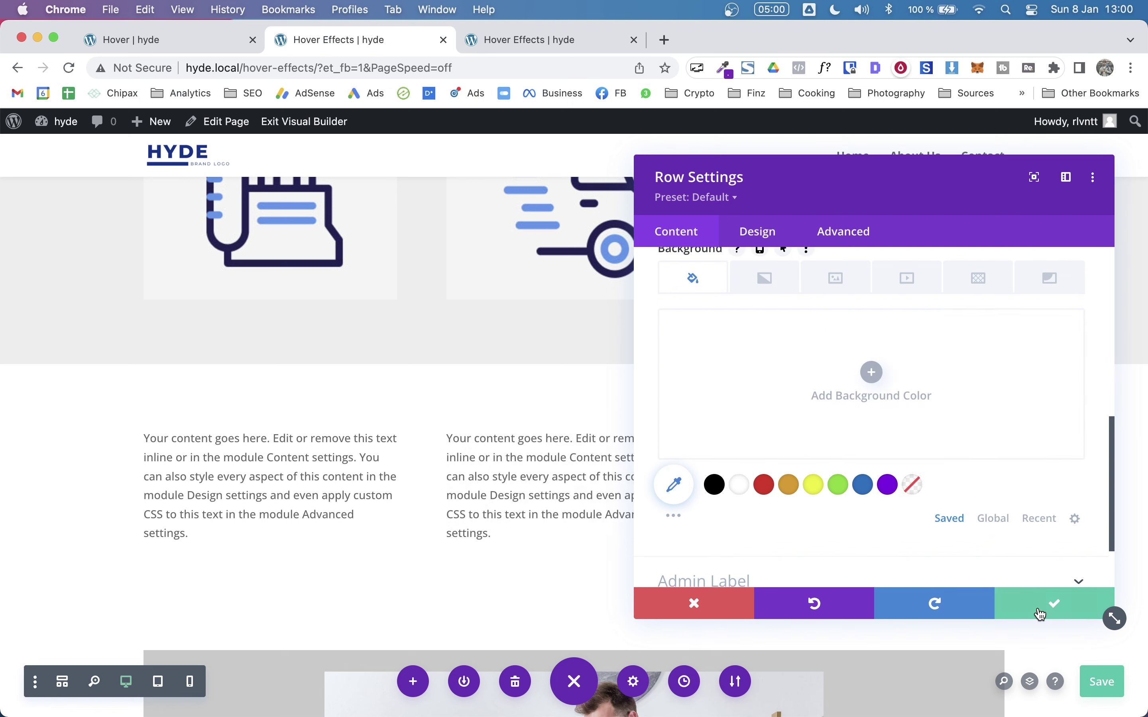
click(1044, 608)
click(1109, 688)
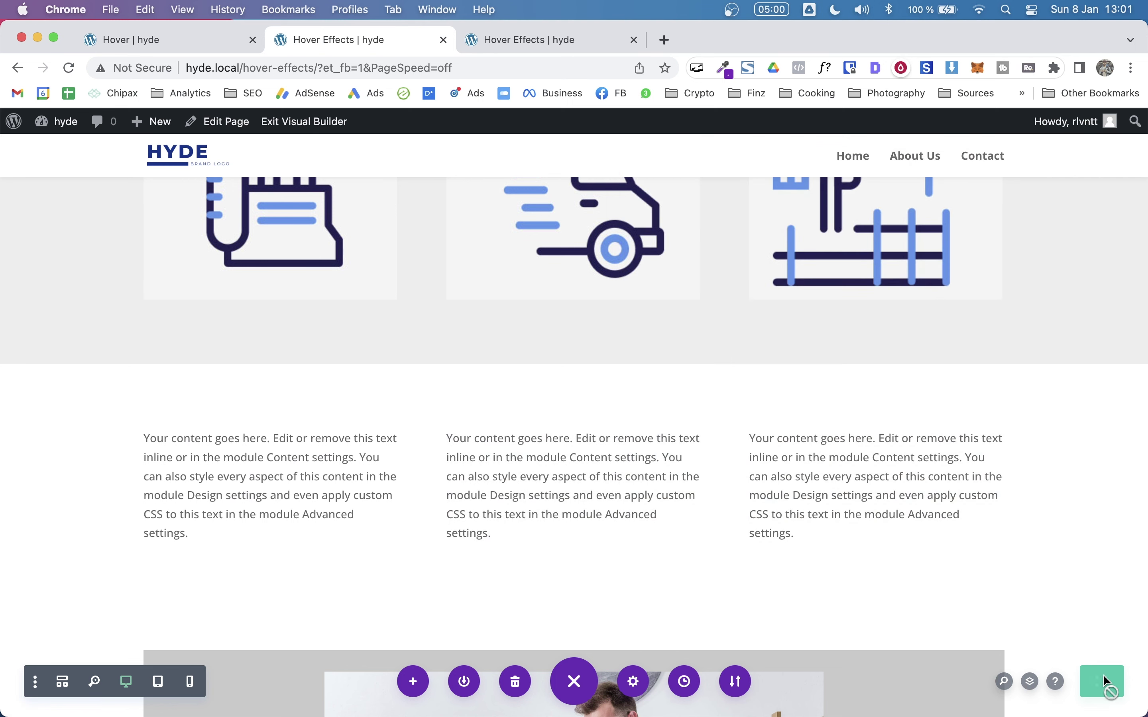
Check the text columns' hover effects on the live Hover Effects page, including the middle column's background
click(519, 38)
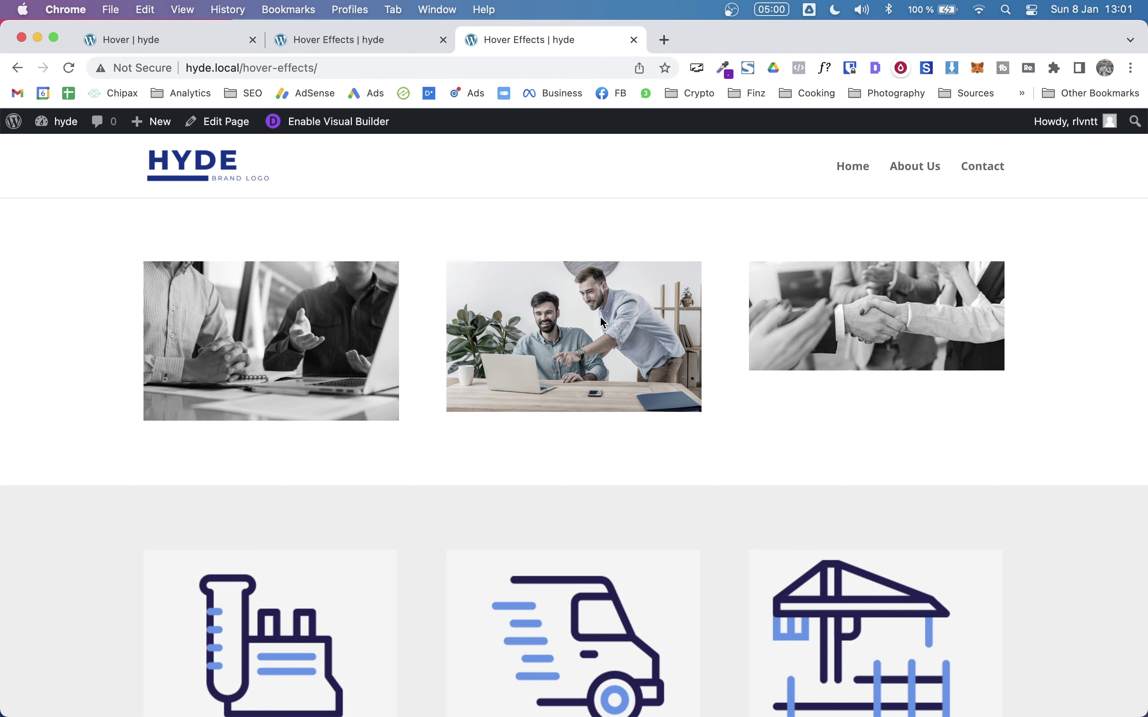
scroll(599, 316, down, 8)
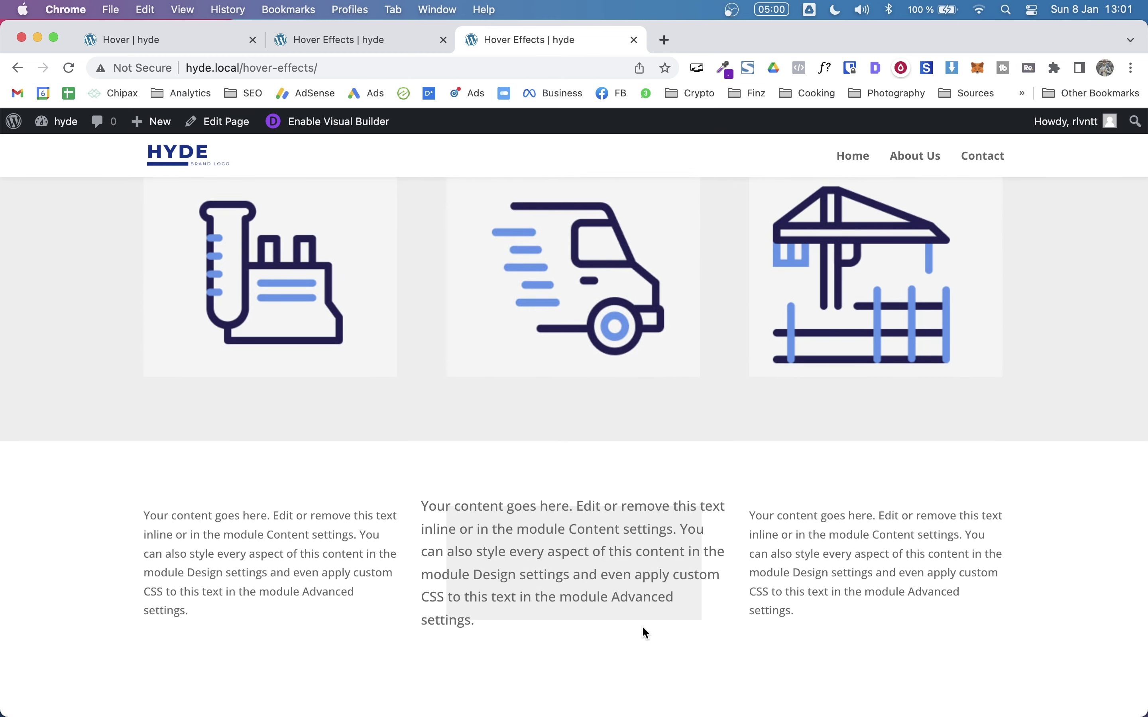
scroll(665, 659, down, 2)
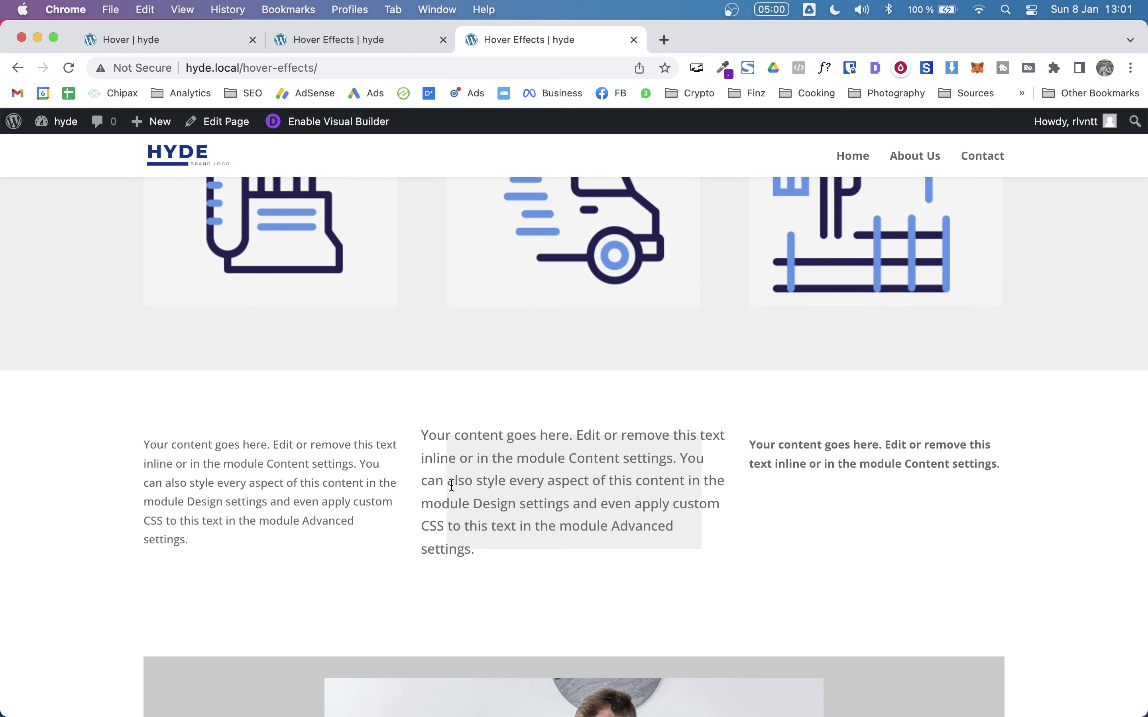
scroll(704, 404, up, 5)
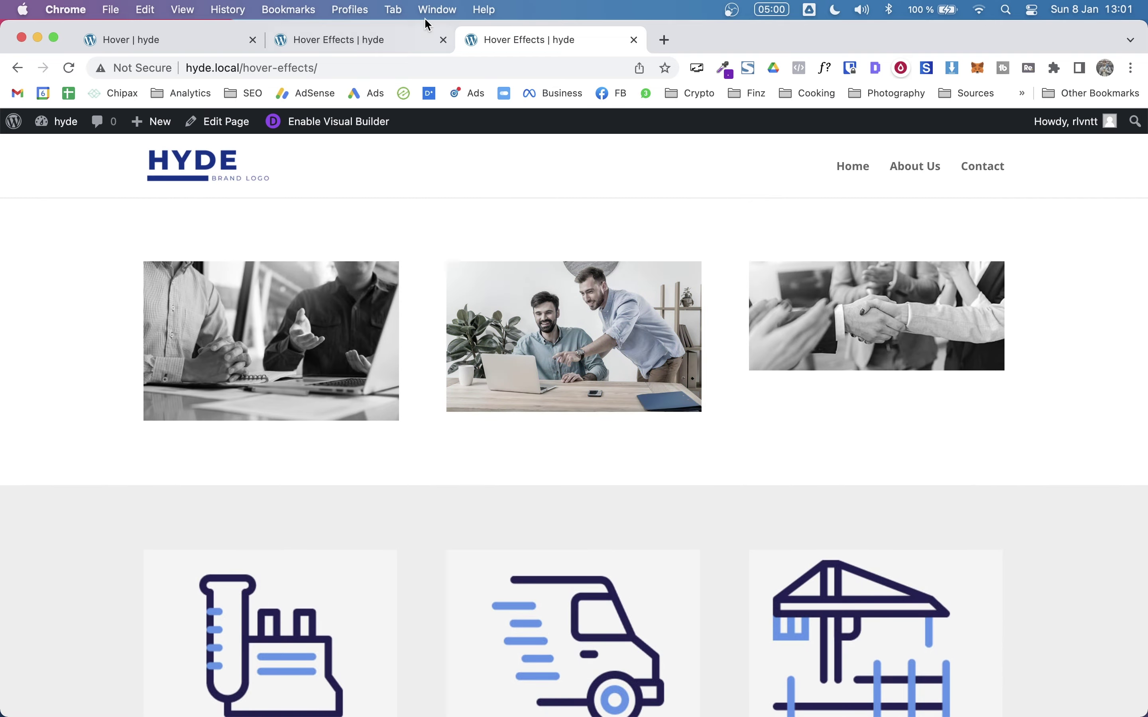
Review the hover option for the middle text module's body content in the page builder, and close its settings
click(366, 40)
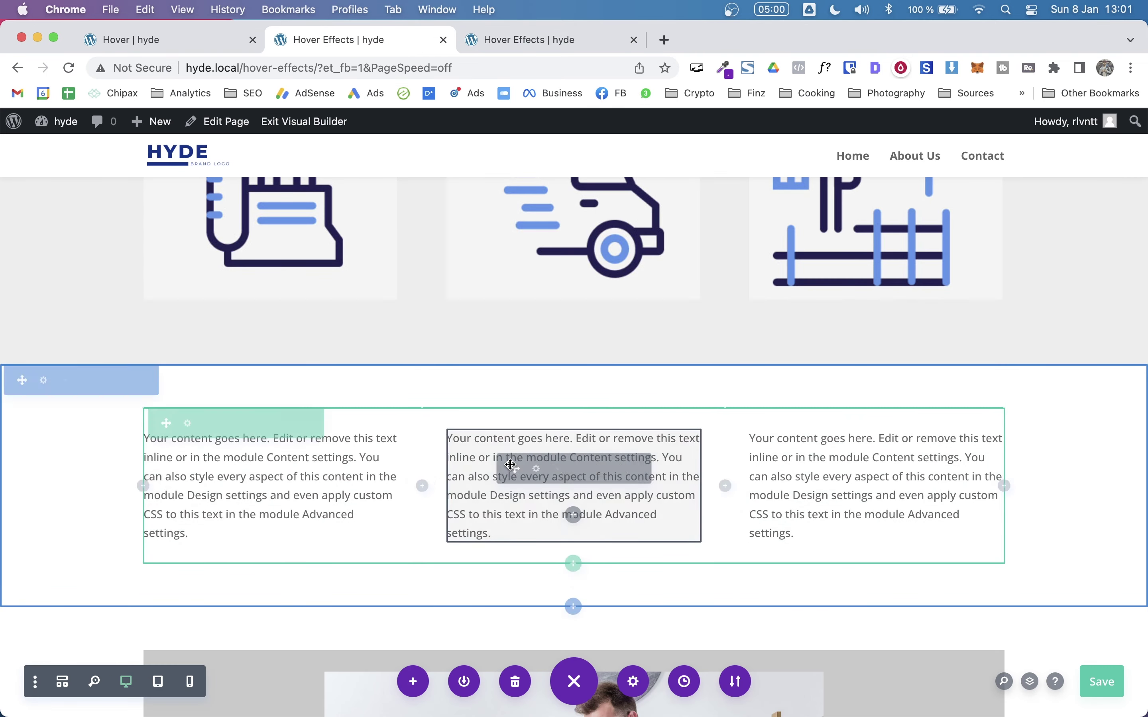
click(529, 470)
mouse_move(728, 362)
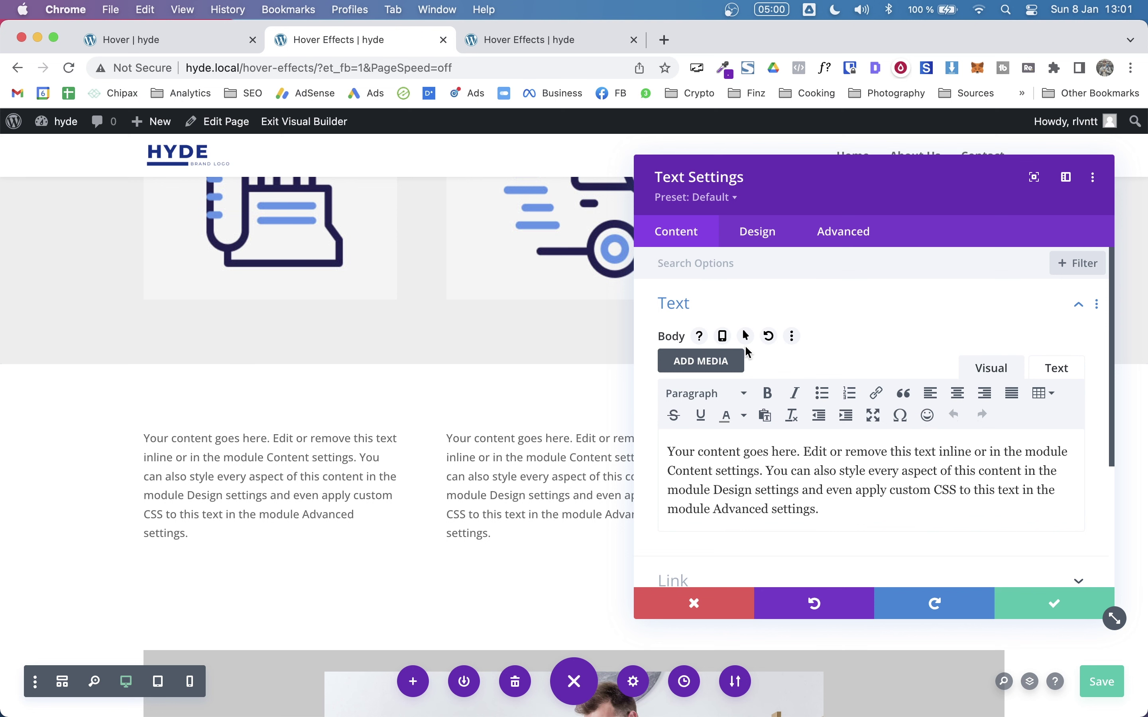
key(Escape)
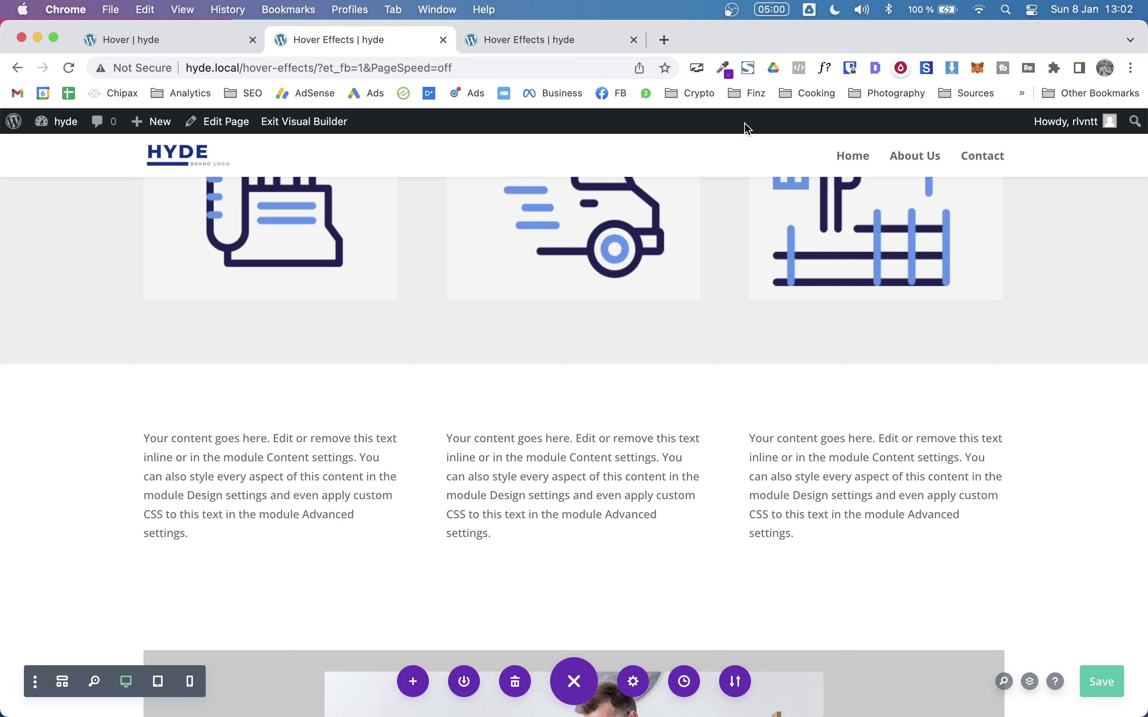